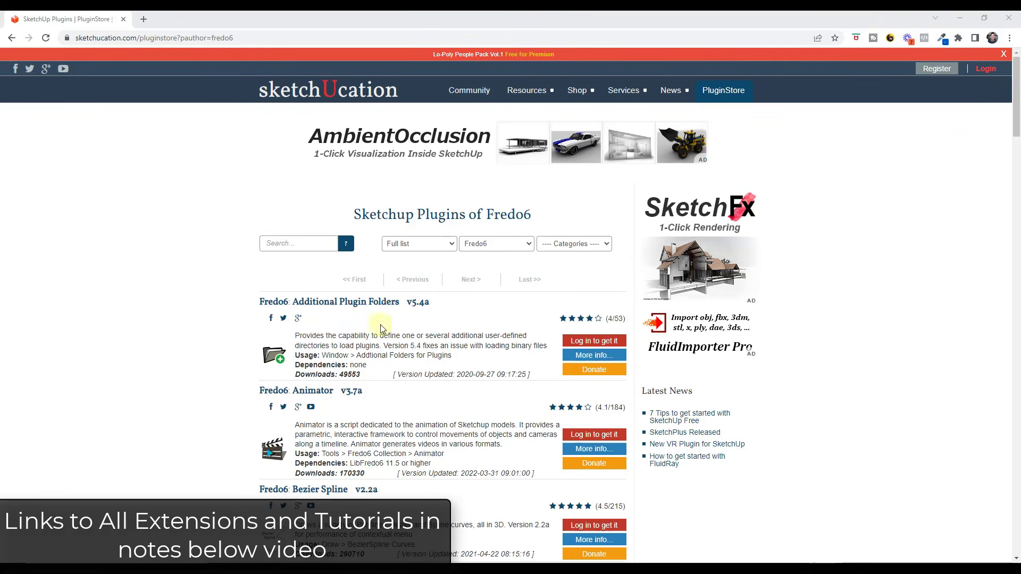
# Step: Browse the list of Fredo6 SketchUp plugins on the SketchUcation PluginStore page
pyautogui.scroll(-3, 381, 328)
pyautogui.scroll(-4, 458, 361)
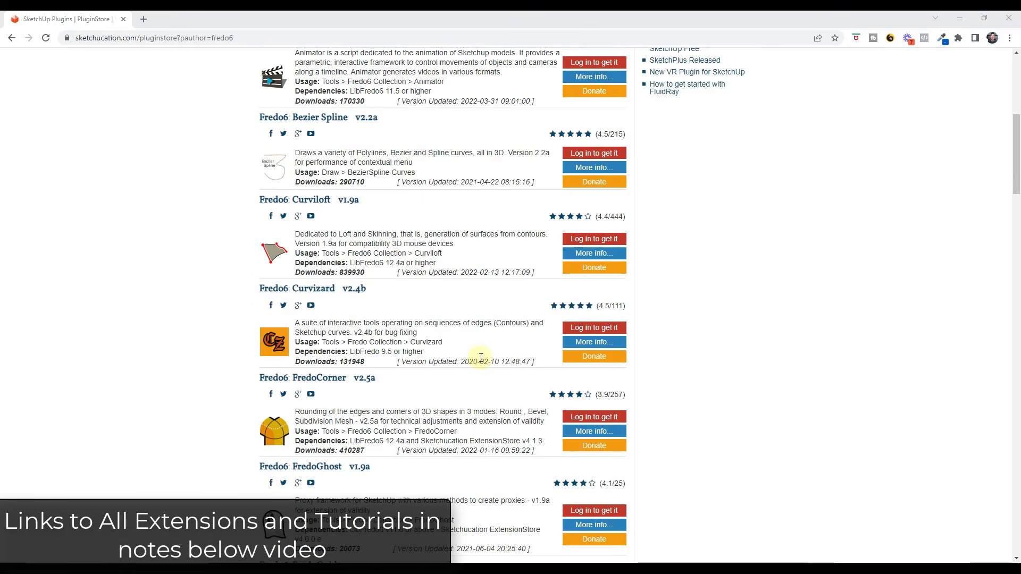
pyautogui.scroll(-4, 220, 291)
pyautogui.scroll(11, 224, 299)
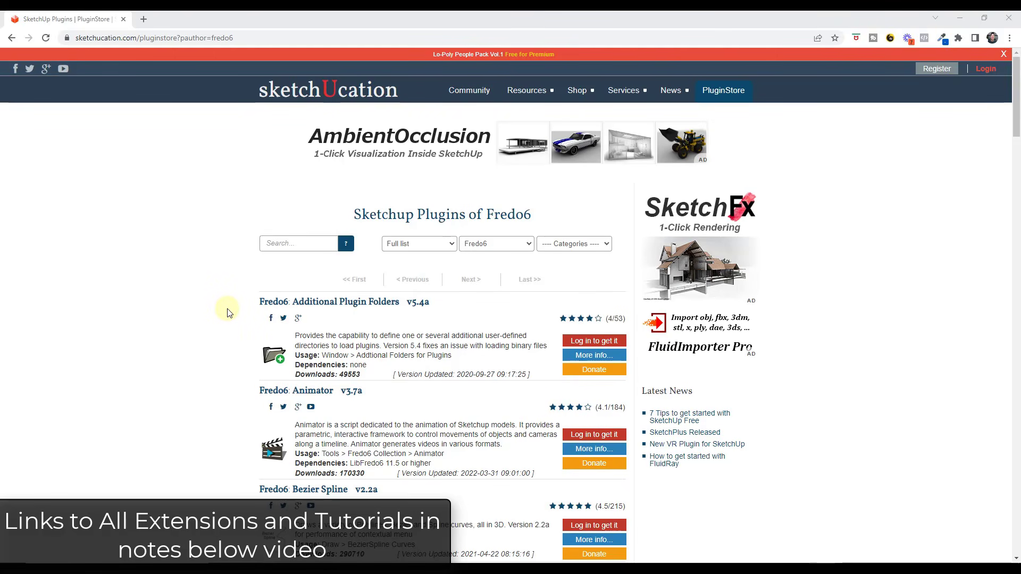
pyautogui.scroll(-3, 229, 313)
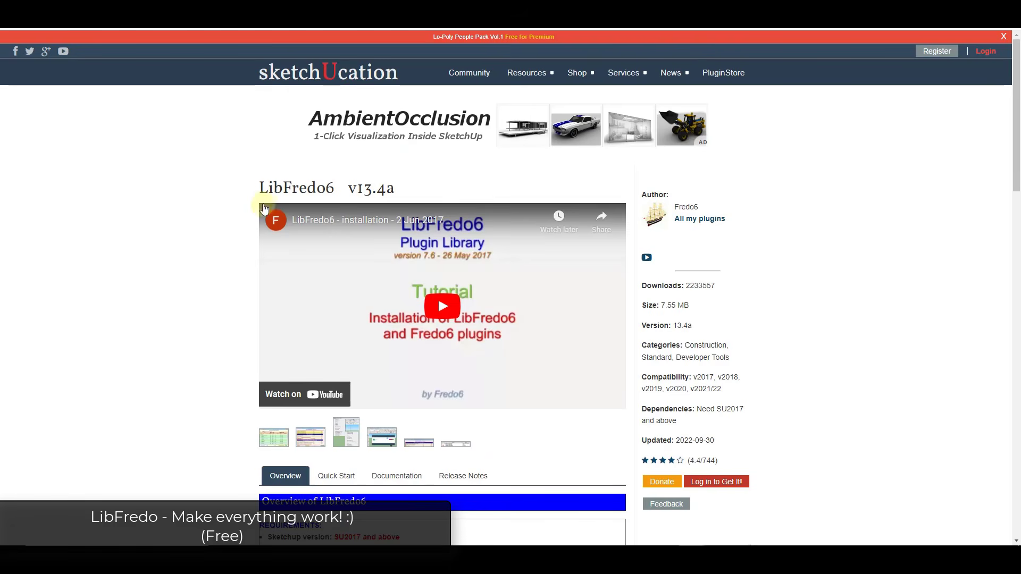
# Step: Read the LibFredo6 plugin page's requirements, overview and list of extensions that use the library
pyautogui.scroll(-5, 229, 202)
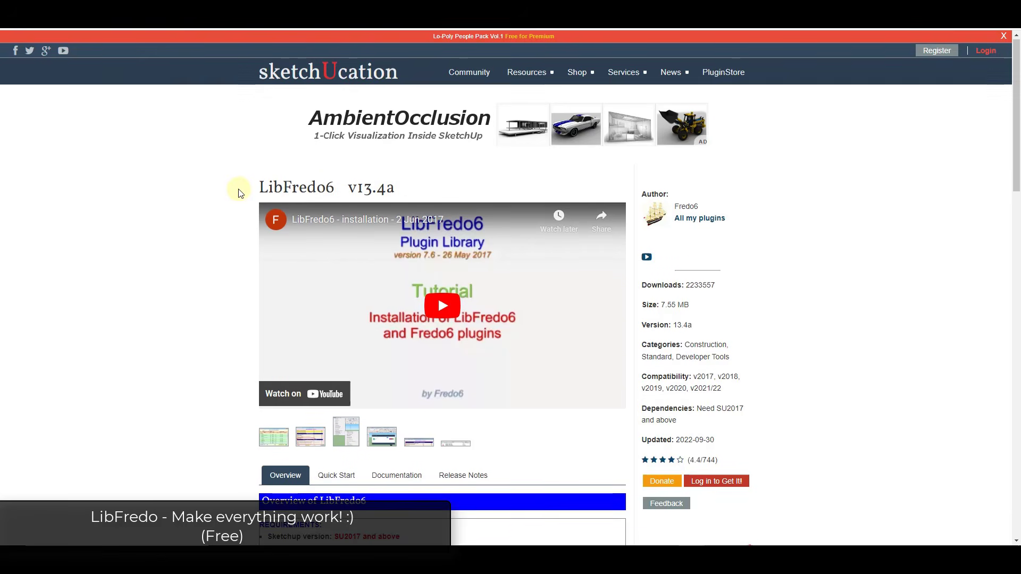
pyautogui.scroll(-1, 403, 269)
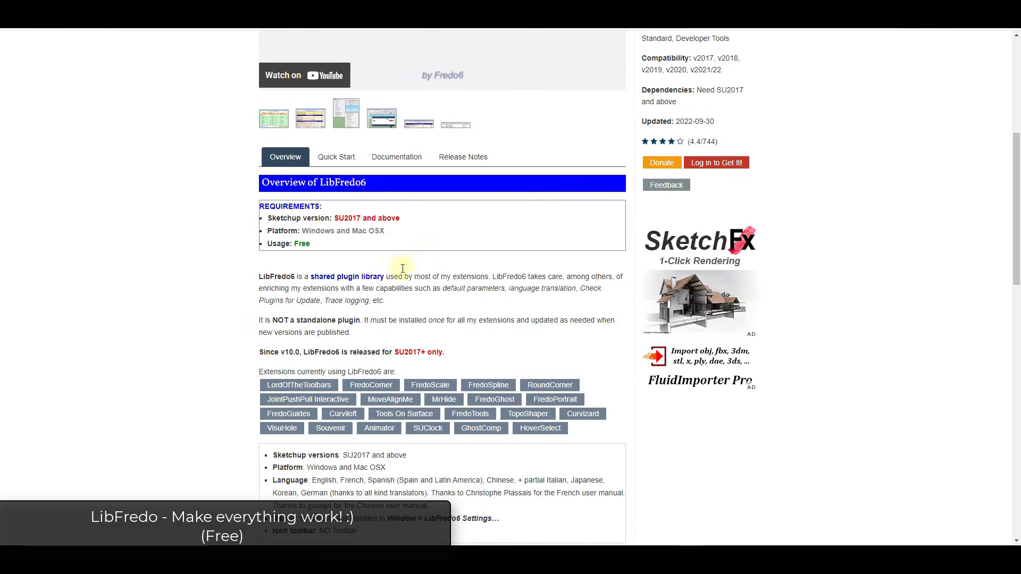
pyautogui.scroll(5, 393, 346)
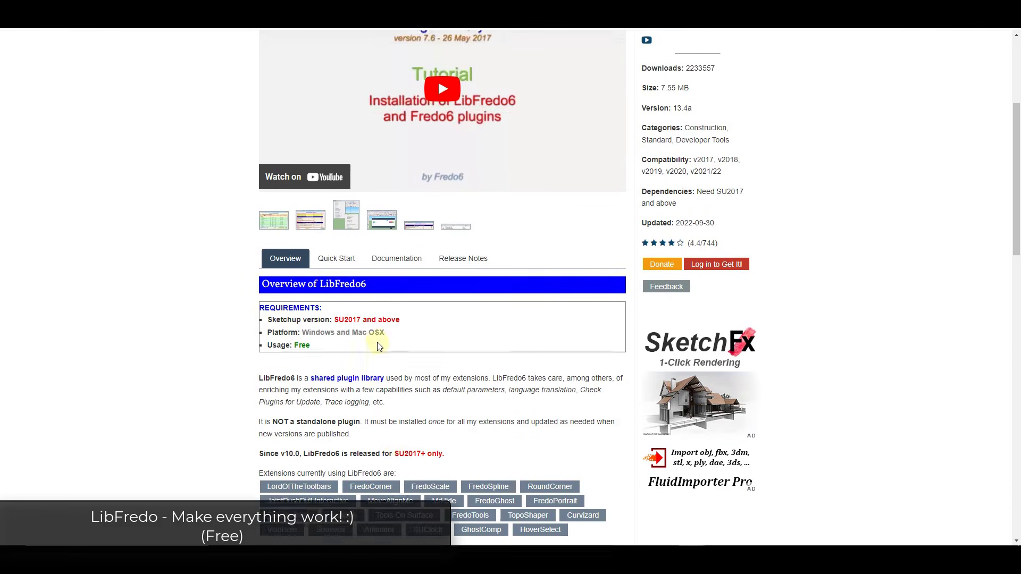
pyautogui.scroll(-2, 242, 217)
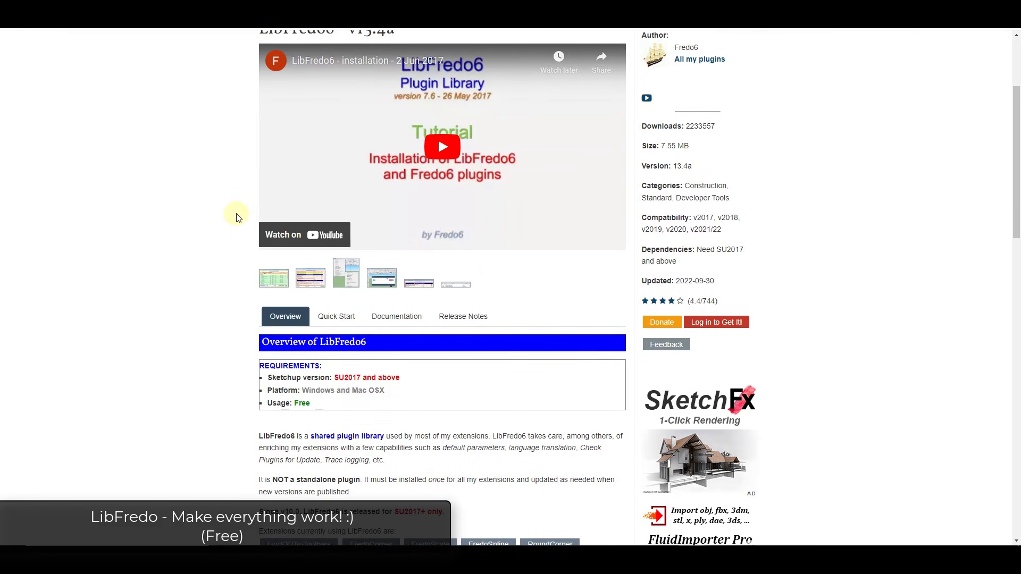
pyautogui.scroll(-6, 237, 212)
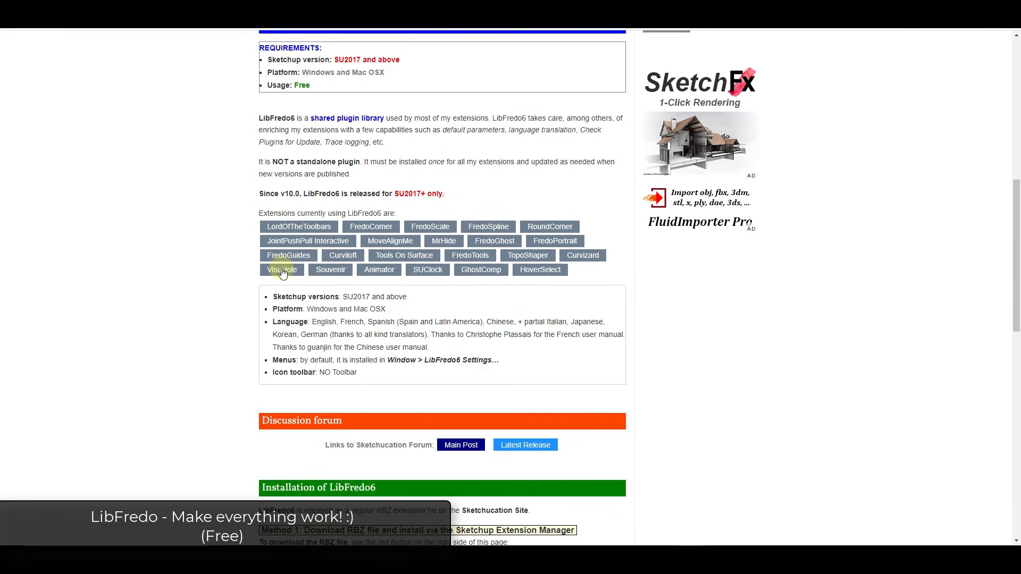
pyautogui.scroll(8, 239, 326)
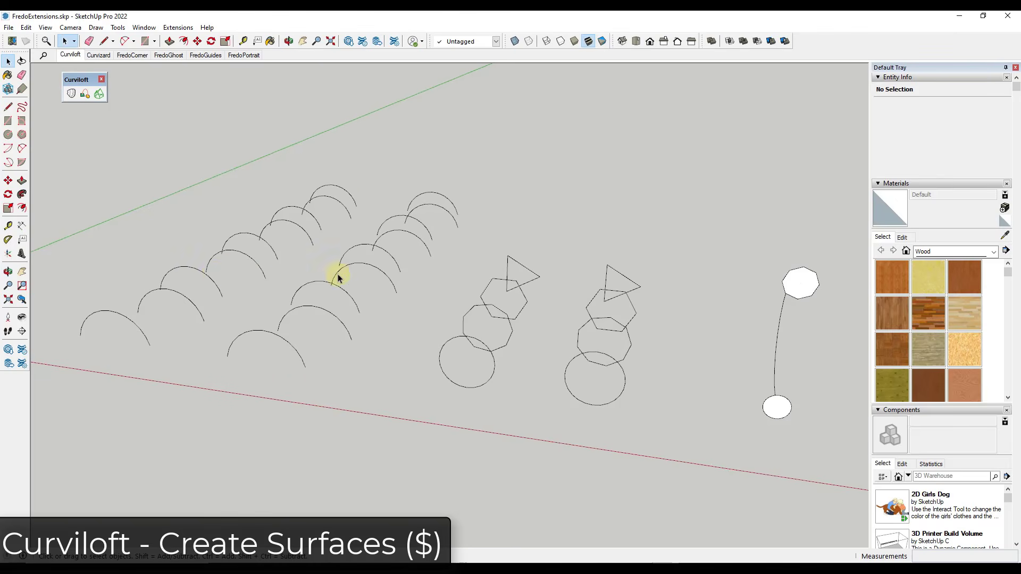
# Step: Loft a spline surface through the first row of arcs with Curviloft and generate the geometry
pyautogui.moveTo(185, 241); pyautogui.dragTo(207, 252, button='middle')
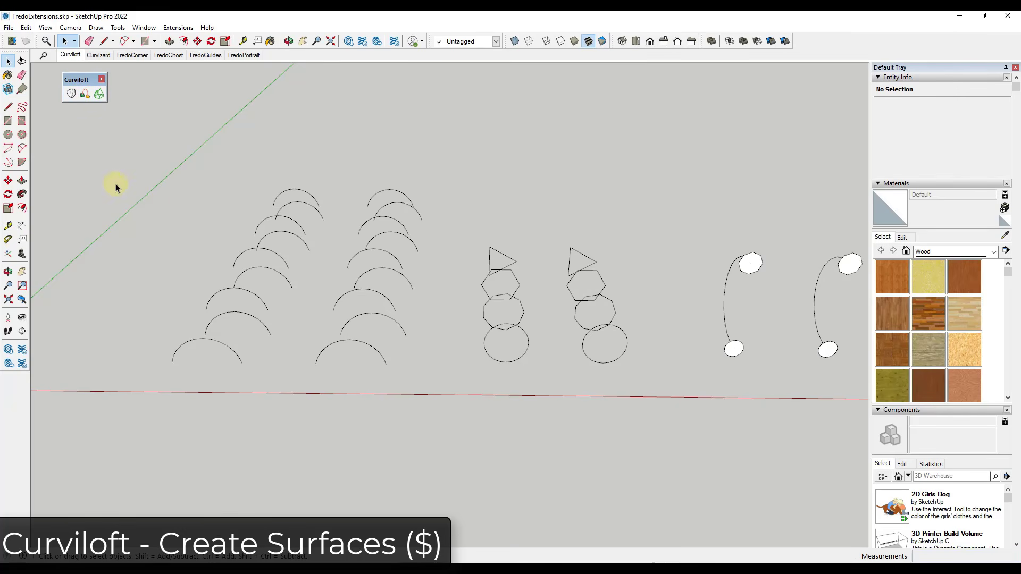
pyautogui.moveTo(96, 174); pyautogui.dragTo(328, 394)
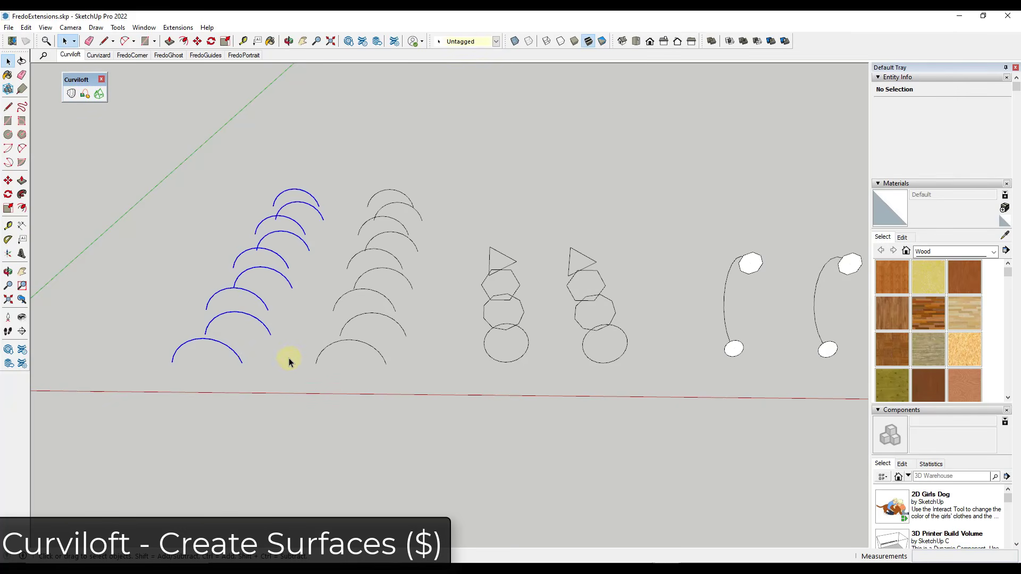
pyautogui.click(71, 93)
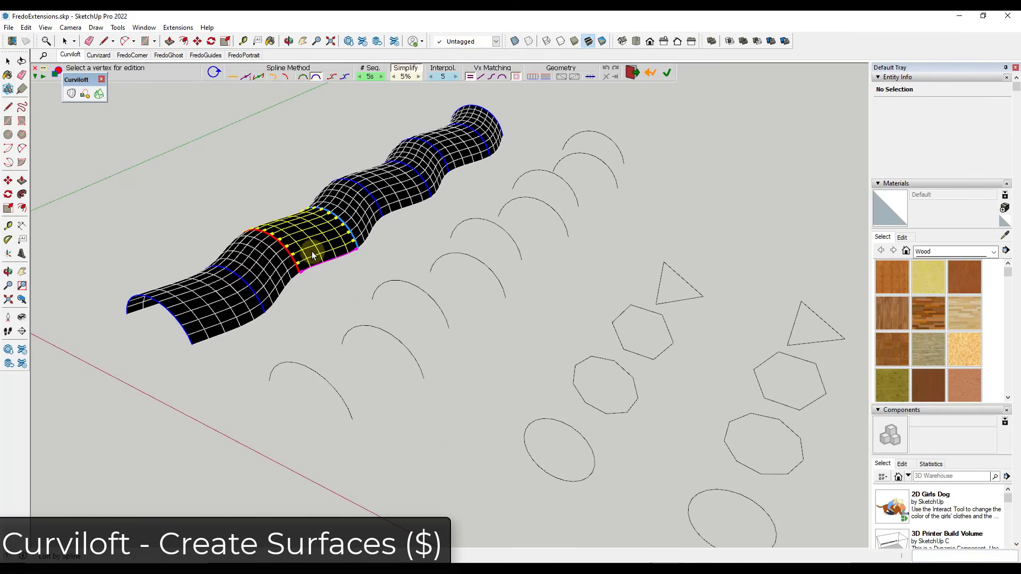
pyautogui.press('Return')
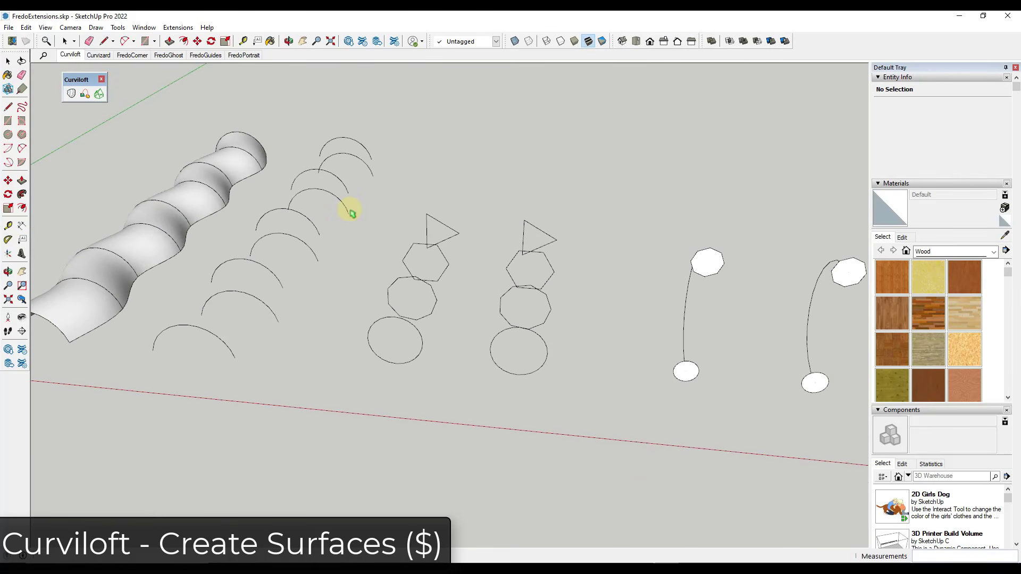
pyautogui.press('space')
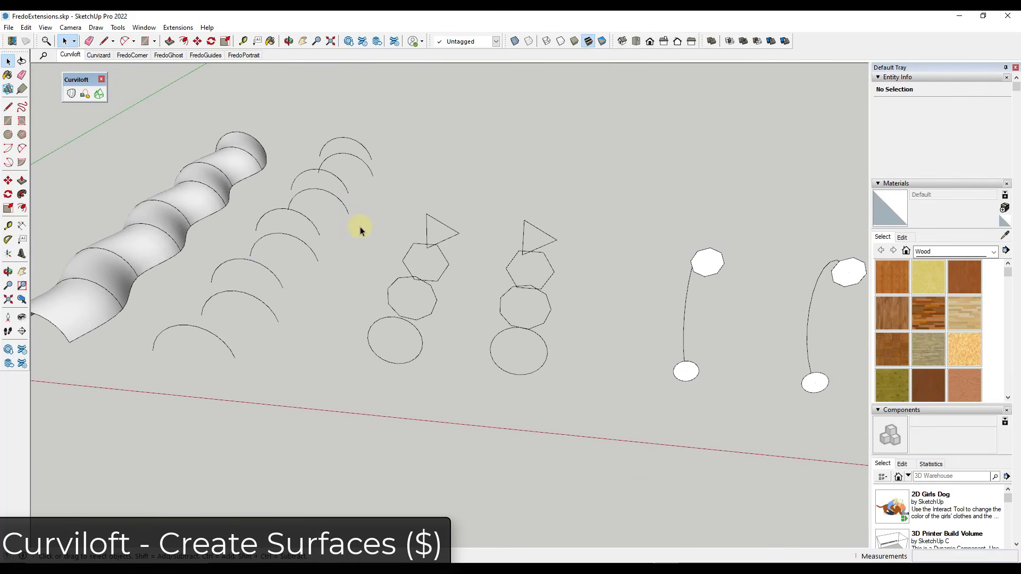
# Step: Loft a spline surface through one set of closed profiles, from the circle through the polygons to the triangle
pyautogui.moveTo(420, 329); pyautogui.dragTo(467, 376)
pyautogui.moveTo(459, 313); pyautogui.dragTo(330, 330, button='middle')
pyautogui.click(70, 96)
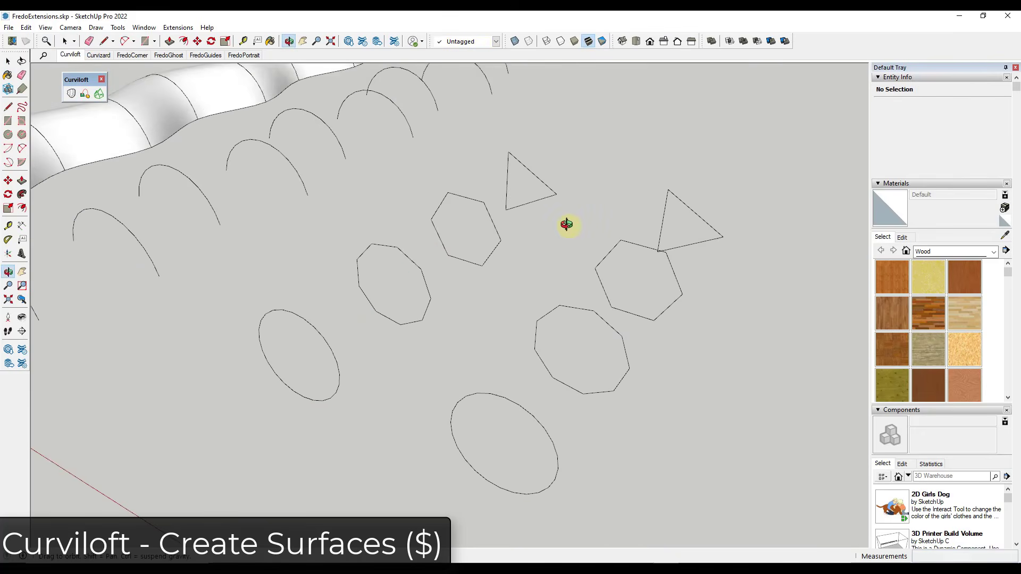
pyautogui.moveTo(565, 223); pyautogui.dragTo(329, 224, button='middle')
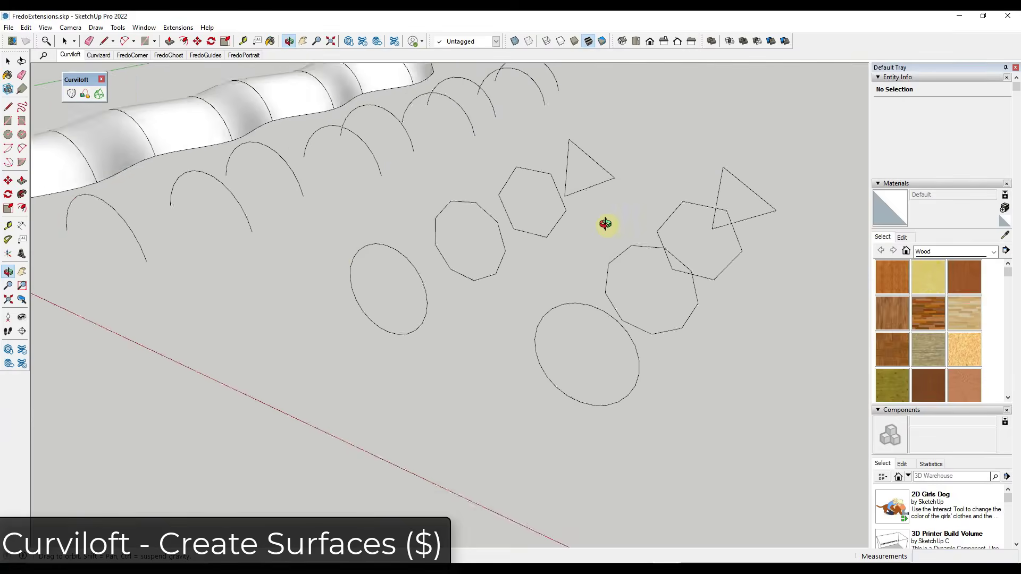
pyautogui.click(358, 276)
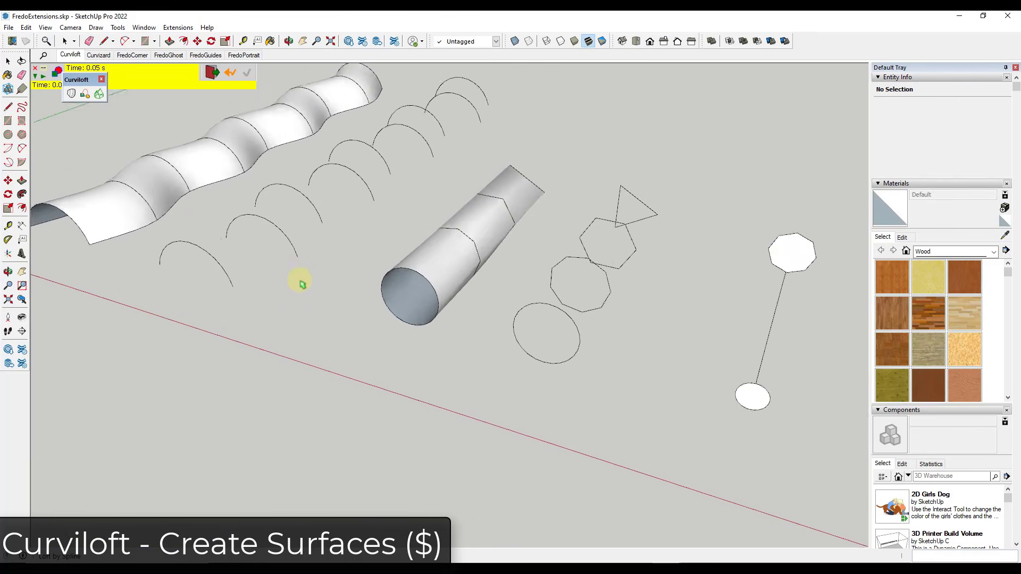
# Step: Loft a tube along the curved path joining the octagonal and circular faces nearest the finished loft
pyautogui.scroll(-5, 302, 282)
pyautogui.scroll(5, 645, 315)
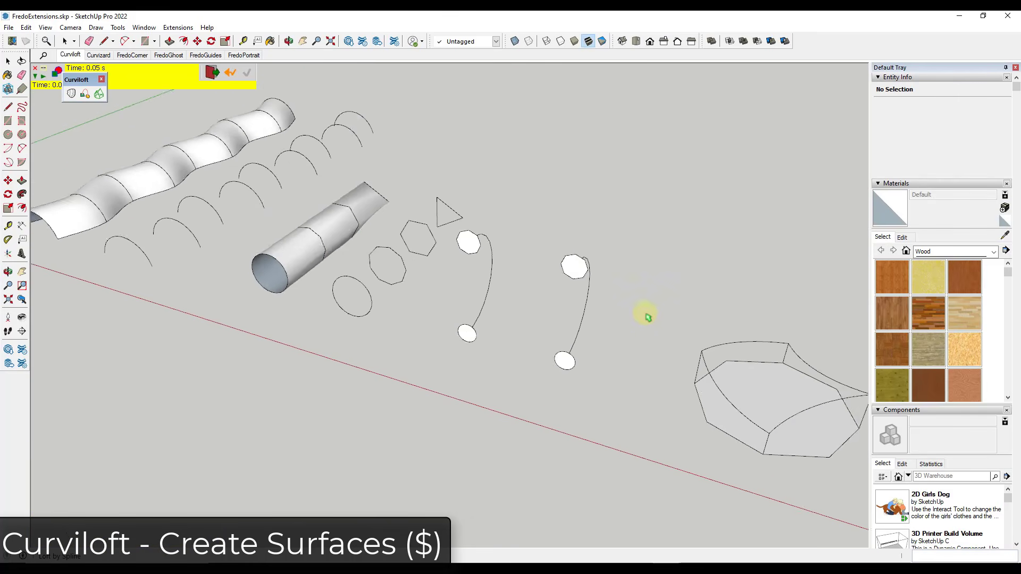
pyautogui.click(85, 95)
pyautogui.moveTo(464, 255); pyautogui.dragTo(558, 238, button='middle')
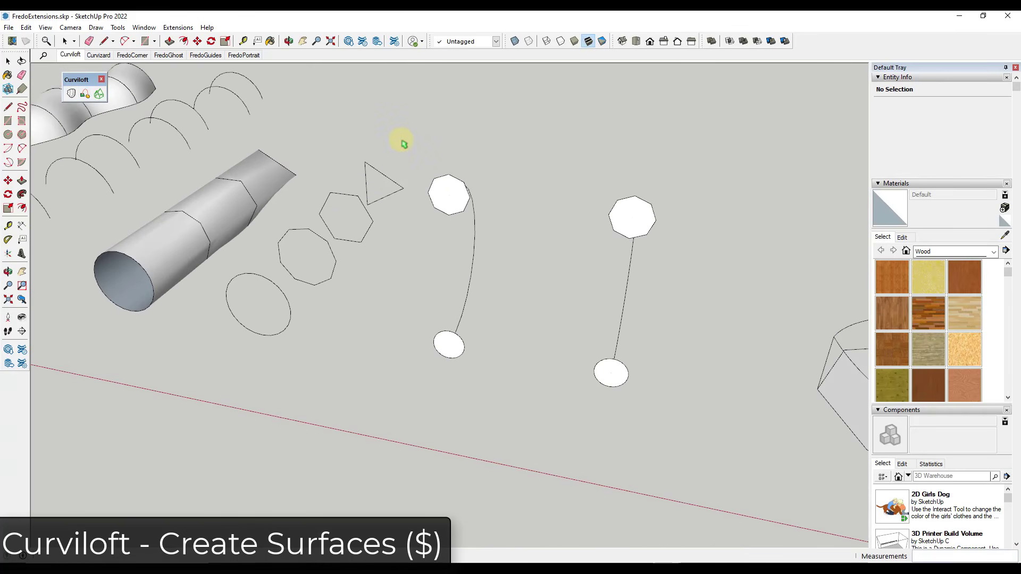
pyautogui.moveTo(396, 137); pyautogui.dragTo(497, 371)
pyautogui.moveTo(510, 345); pyautogui.dragTo(422, 343, button='middle')
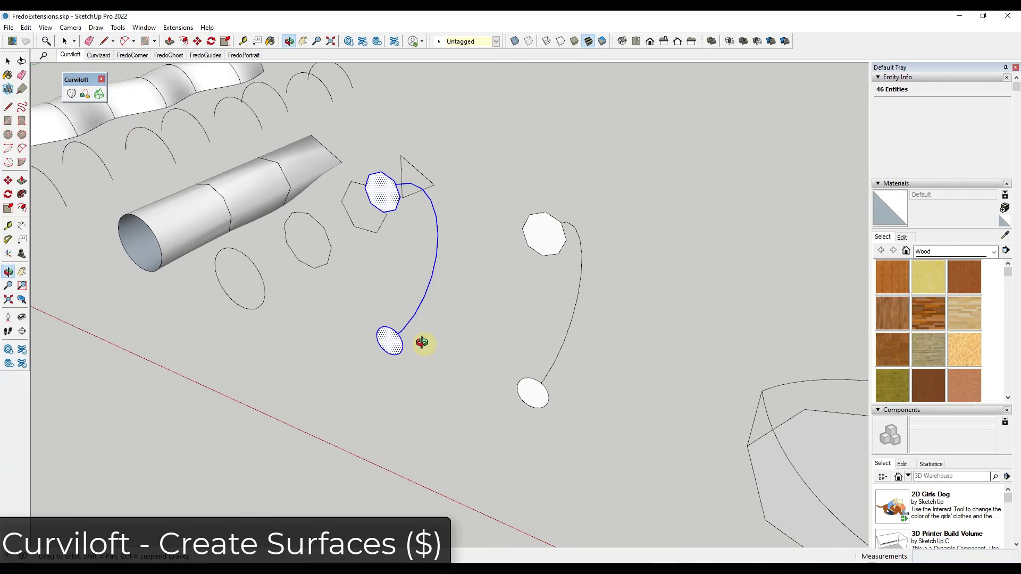
pyautogui.click(85, 95)
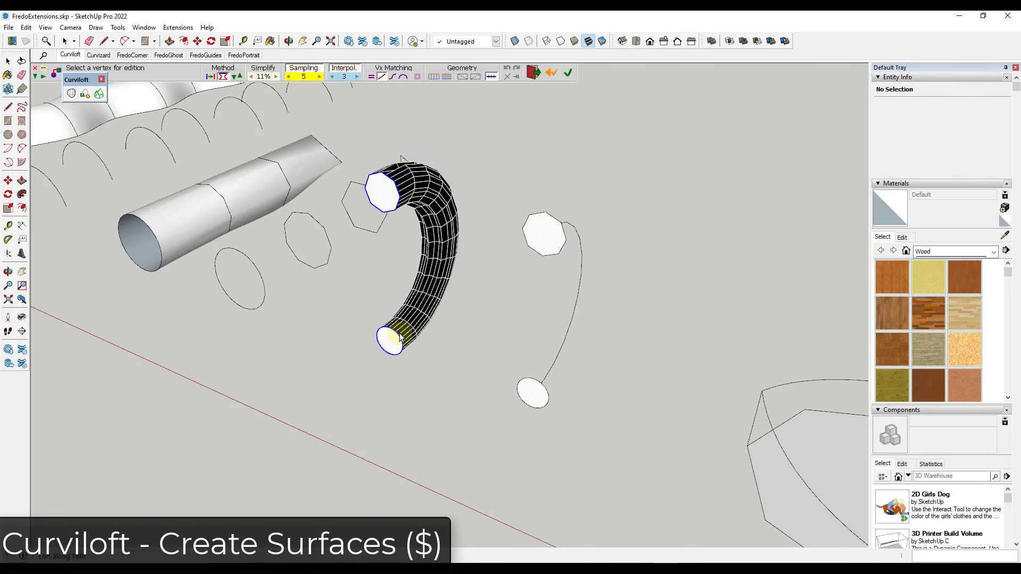
pyautogui.click(518, 155)
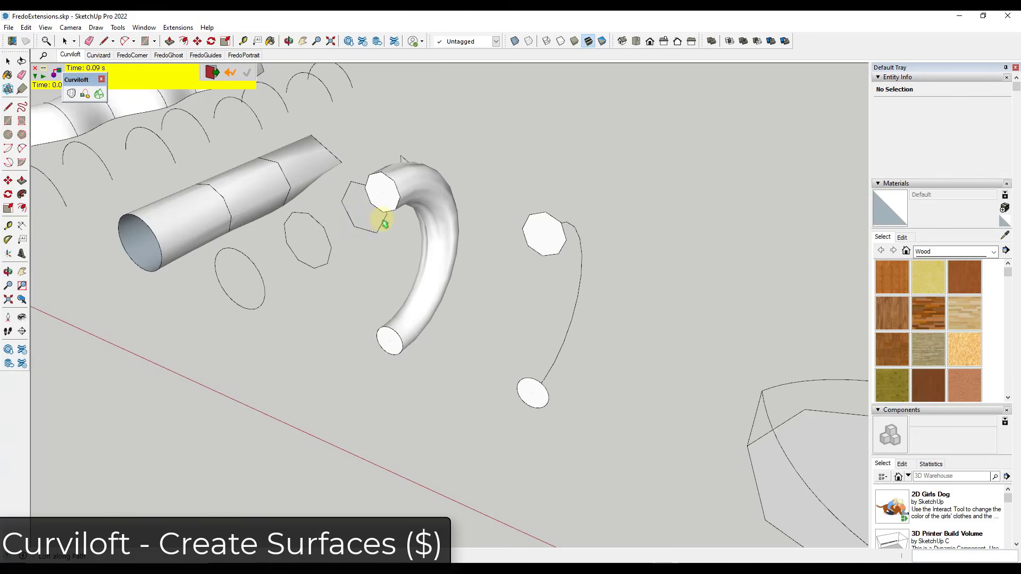
# Step: Skin the first wireframe with Curviloft Skin Contours, covering its four upper curves and the sides down to the polygonal base
pyautogui.scroll(-3, 384, 219)
pyautogui.scroll(3, 790, 342)
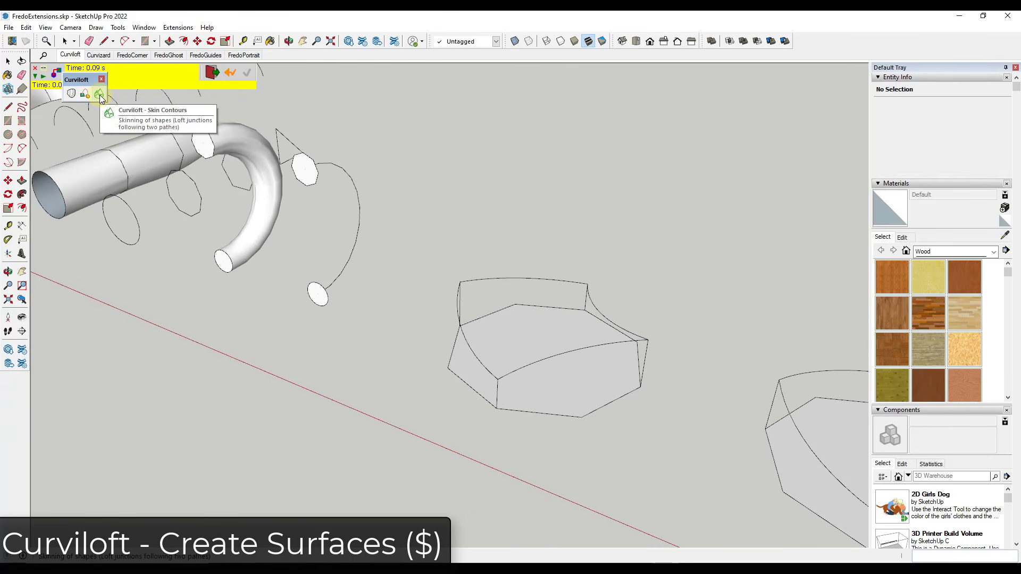
pyautogui.moveTo(577, 358); pyautogui.dragTo(600, 336, button='middle')
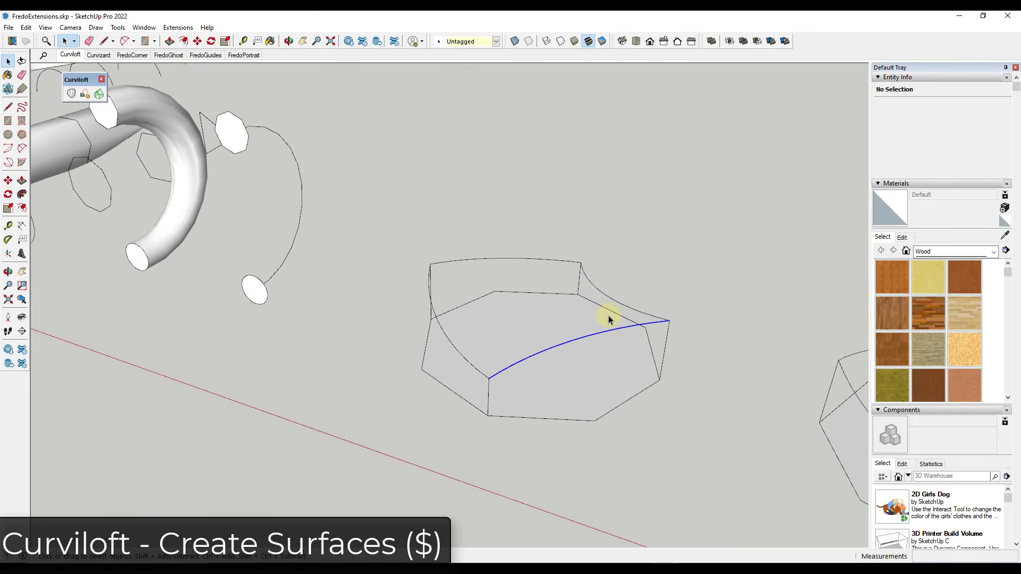
pyautogui.keyDown('shift'); pyautogui.click(613, 299); pyautogui.keyUp('shift')
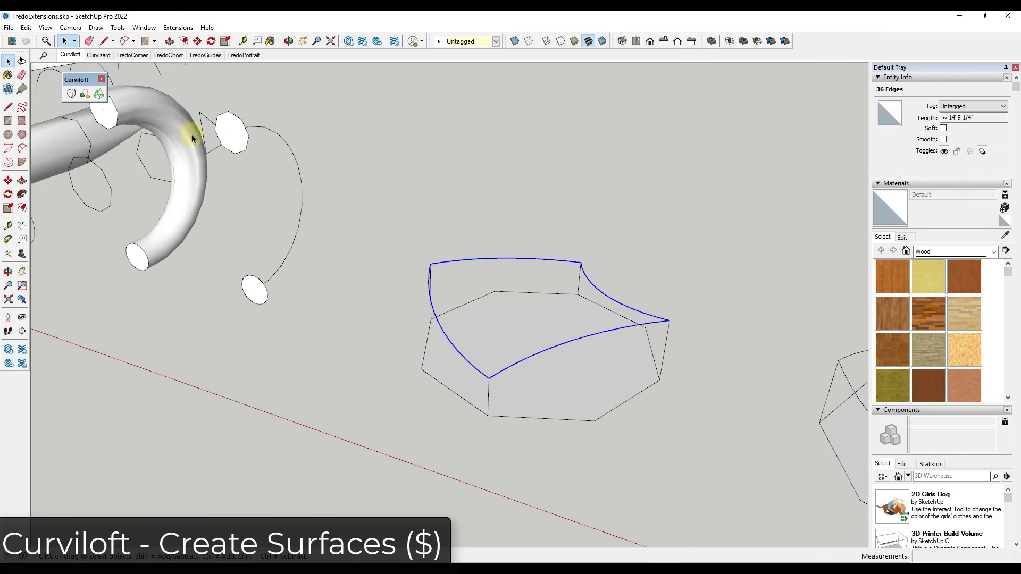
pyautogui.click(99, 94)
pyautogui.moveTo(530, 326); pyautogui.dragTo(611, 196, button='middle')
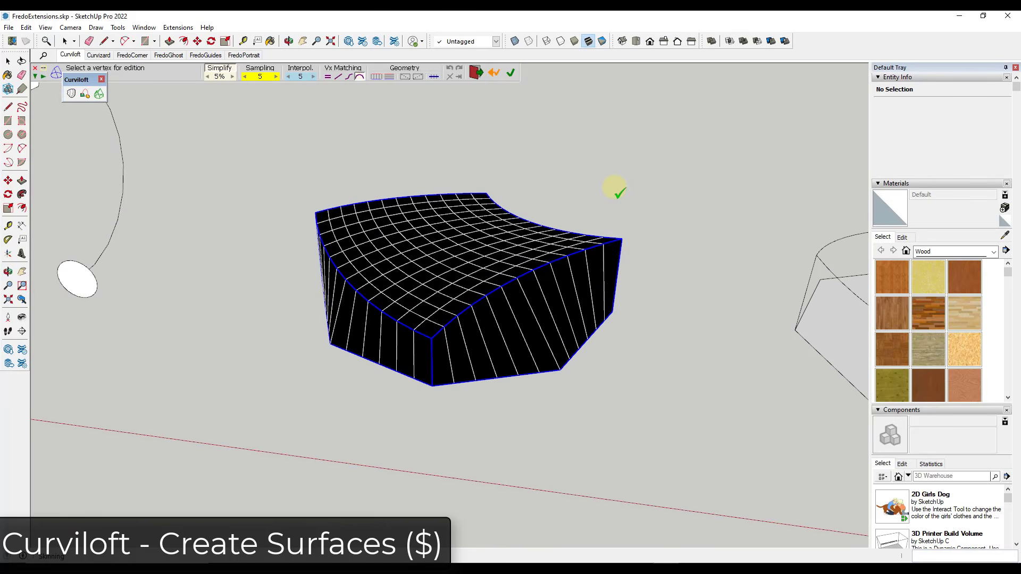
pyautogui.click(615, 188)
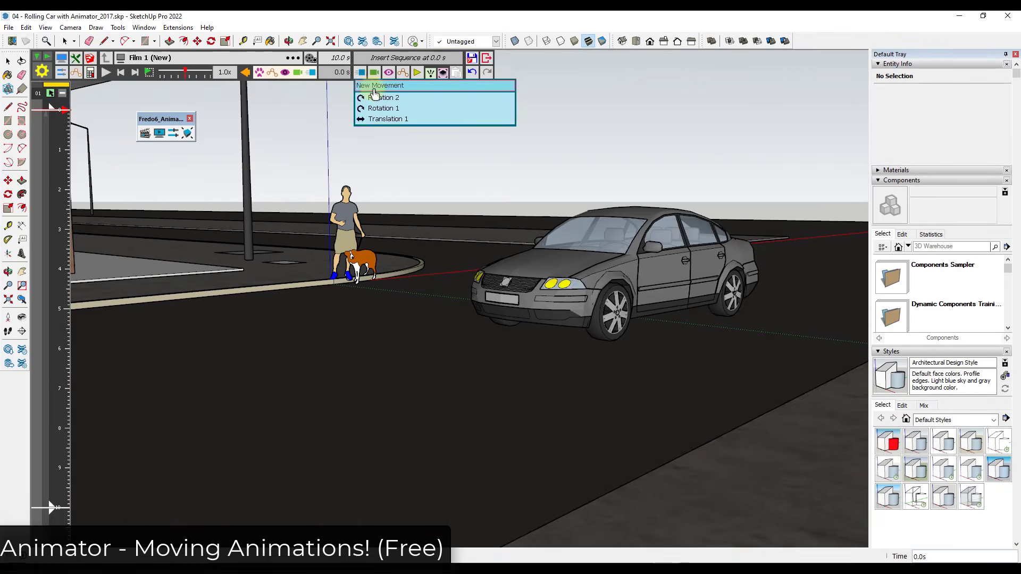
# Step: Add a 4.0 s translation movement in Animator that offsets the car forward past the pedestrian
pyautogui.click(611, 311)
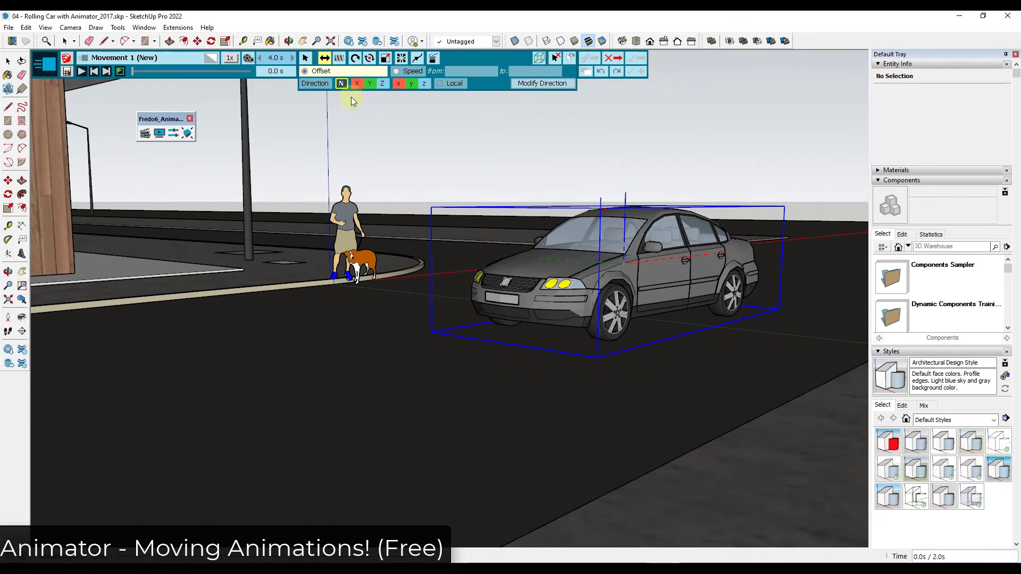
pyautogui.moveTo(650, 326); pyautogui.dragTo(197, 435)
pyautogui.click(634, 58)
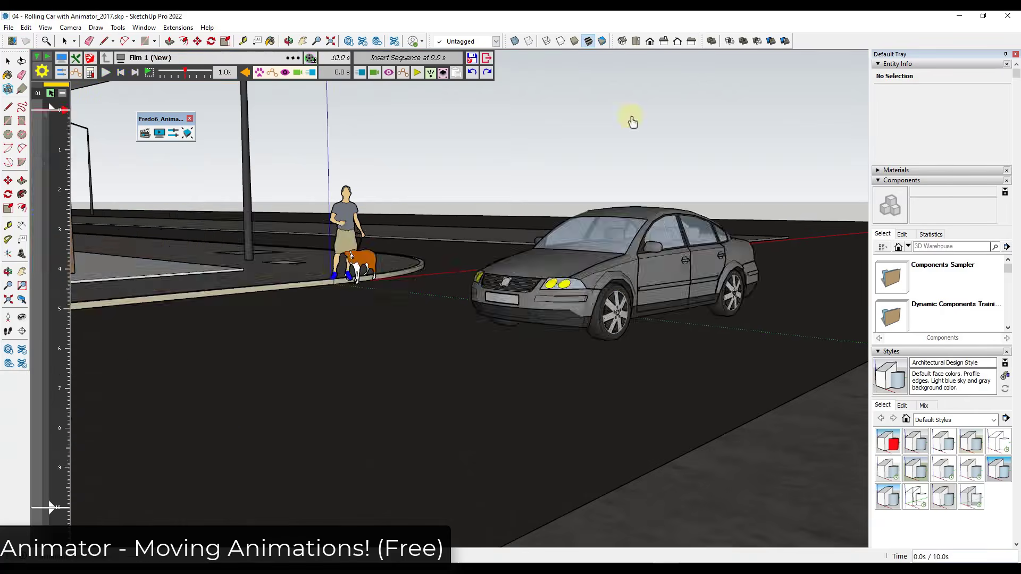
# Step: Preview the car's translation by playing and scrubbing the film timeline, and return to its start
pyautogui.moveTo(54, 114)
pyautogui.mouseDown()
pyautogui.moveTo(54, 151)
pyautogui.moveTo(54, 110)
pyautogui.mouseUp()
pyautogui.click(108, 74)
pyautogui.click(122, 75)
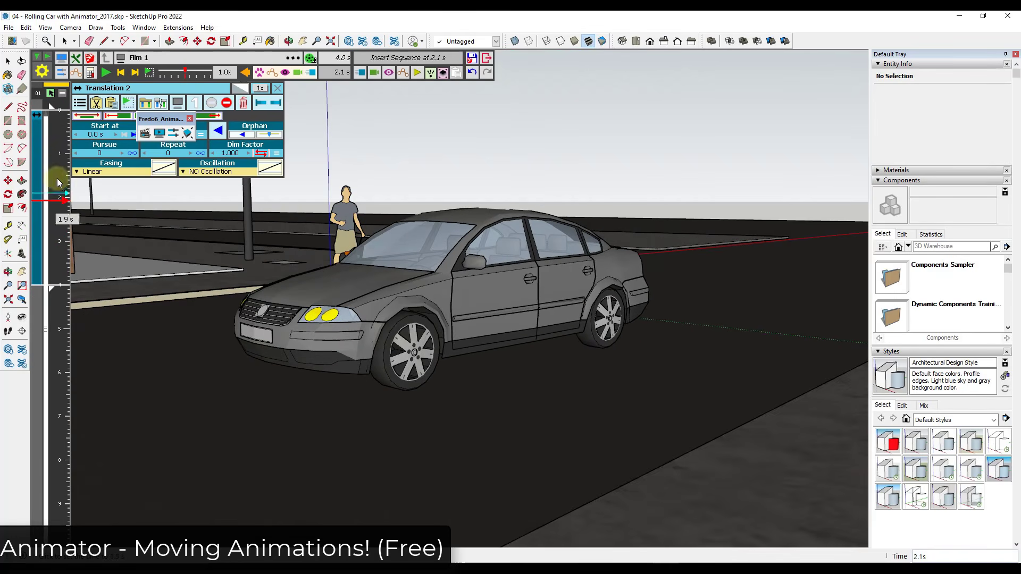
pyautogui.moveTo(56, 183); pyautogui.dragTo(56, 110)
# Step: Add a 2.0 s spin movement to the car's nearest front wheel, turning it 360° about its Y axis from its center
pyautogui.click(362, 73)
pyautogui.click(369, 58)
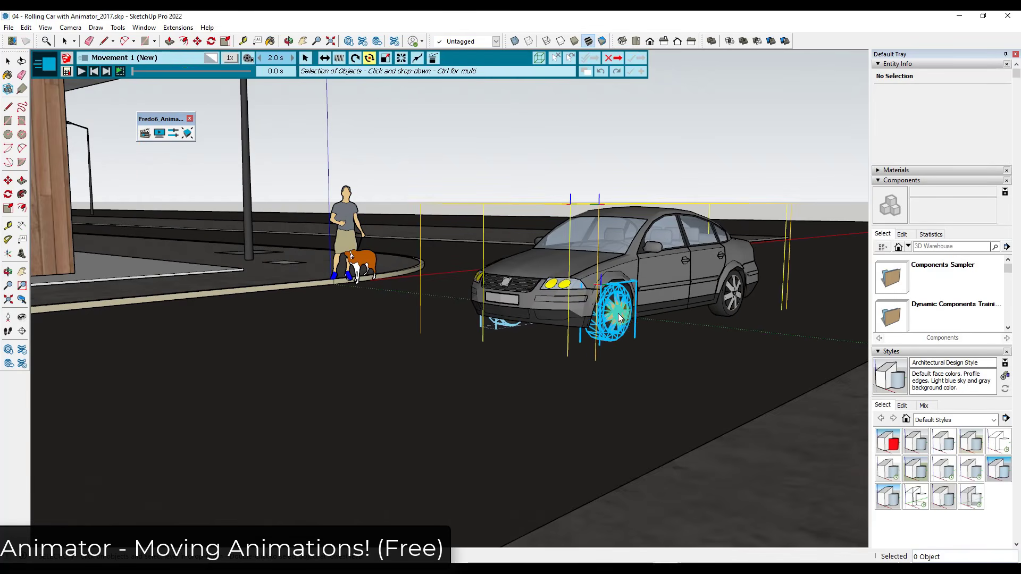
pyautogui.click(610, 313)
pyautogui.scroll(5, 594, 314)
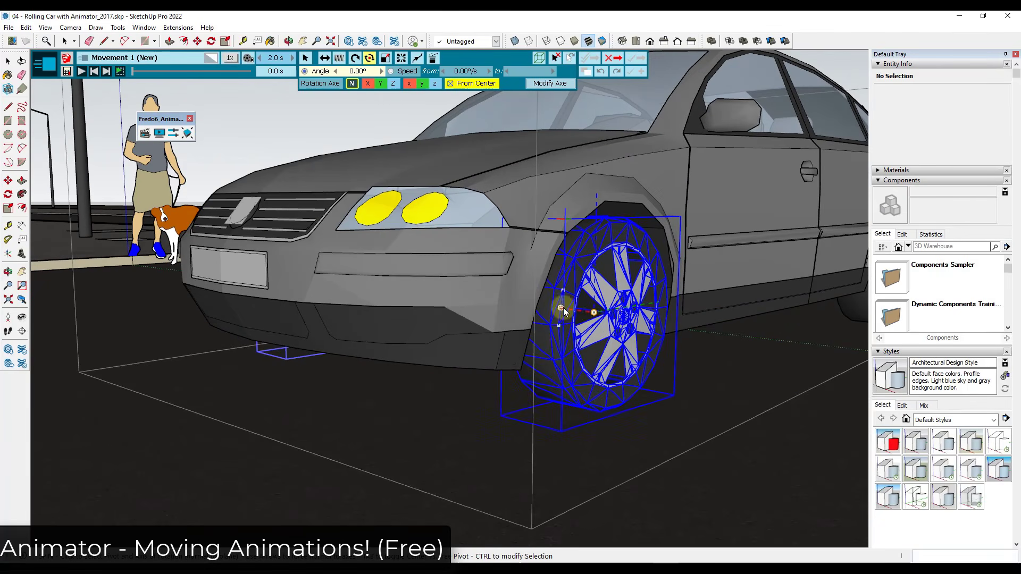
pyautogui.click(367, 83)
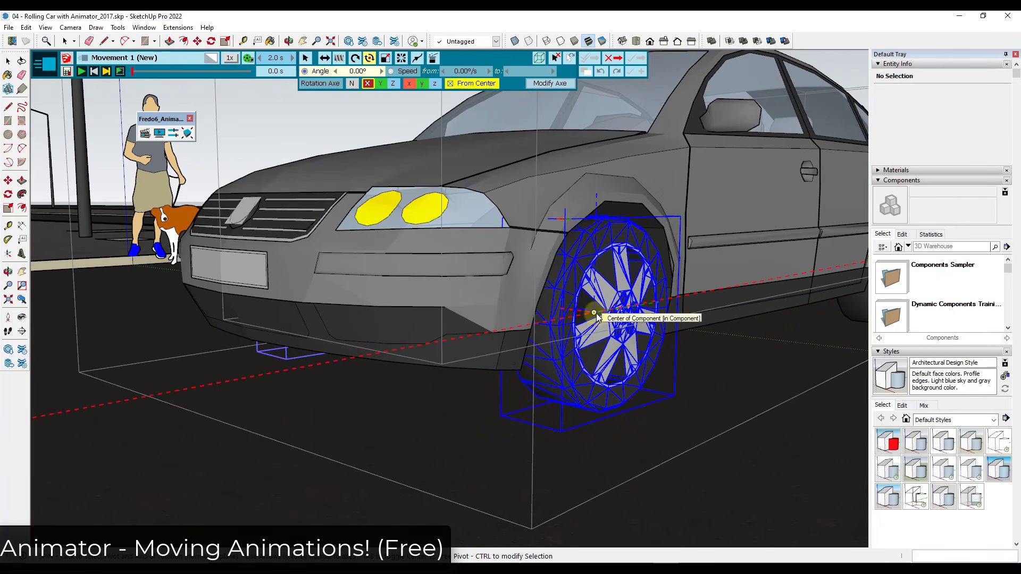
pyautogui.click(594, 314)
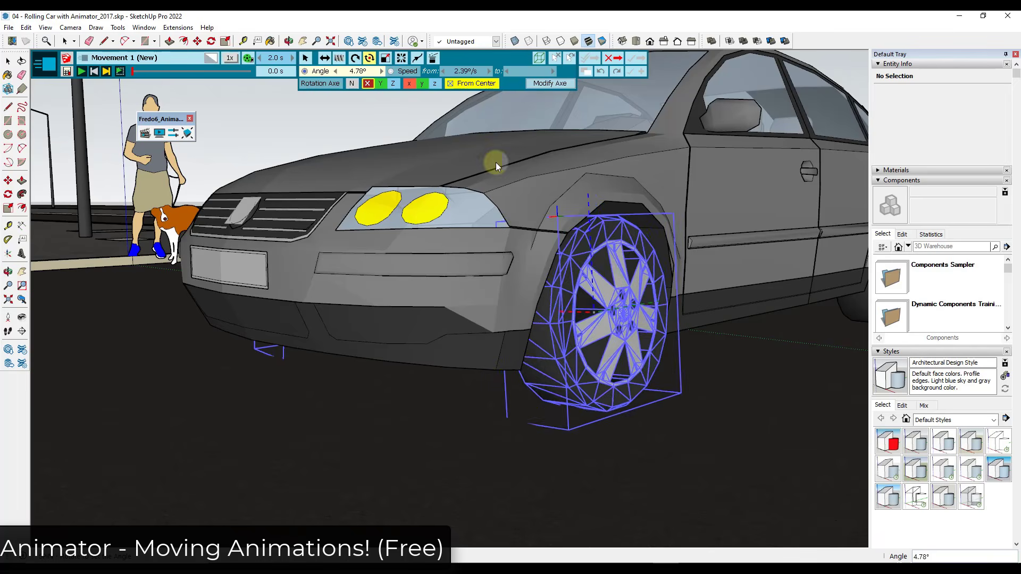
pyautogui.click(381, 85)
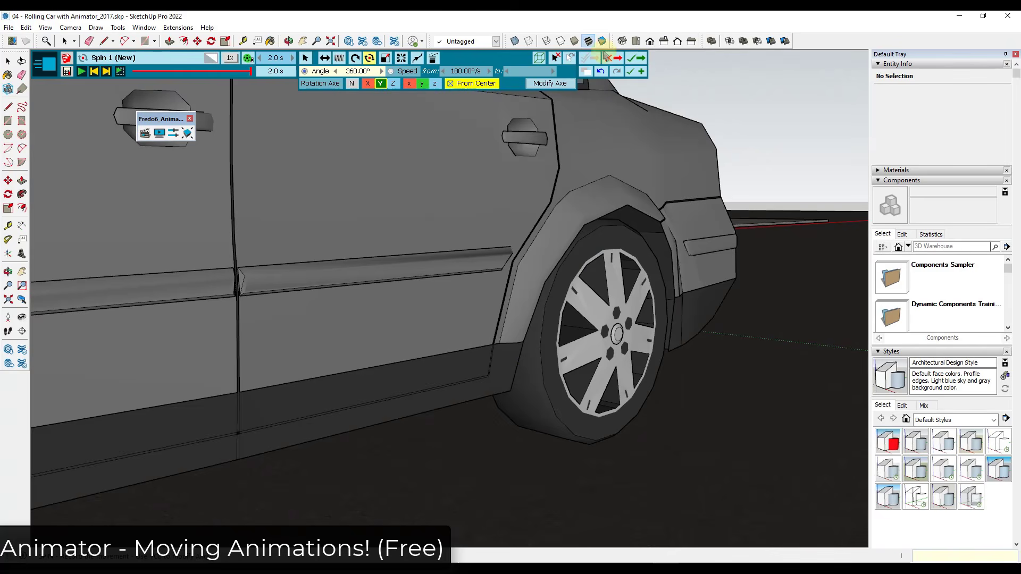
pyautogui.moveTo(240, 71); pyautogui.dragTo(157, 83)
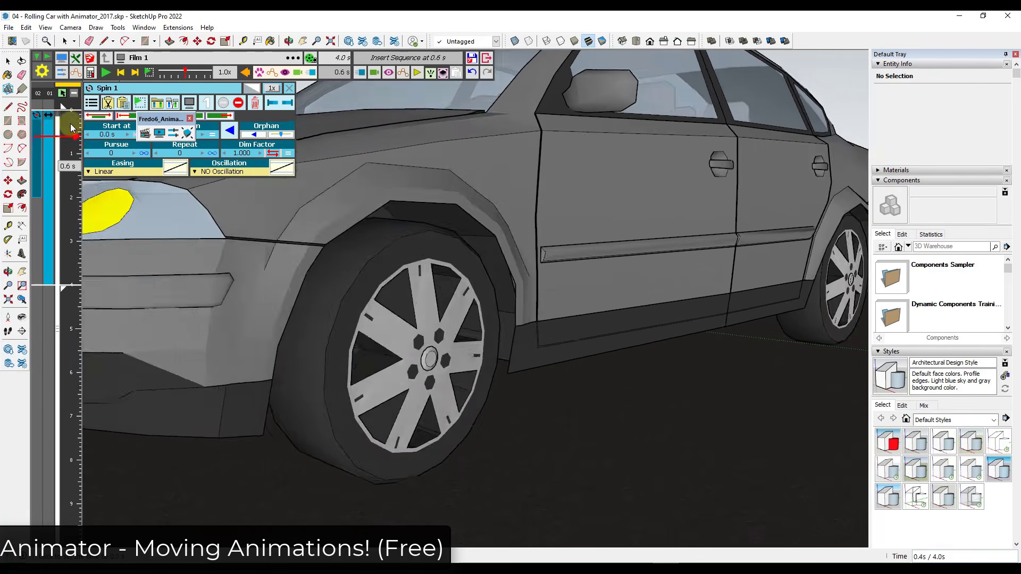
# Step: Preview the front wheel spinning while the car rolls, and return the film to its start
pyautogui.moveTo(70, 123); pyautogui.dragTo(72, 99)
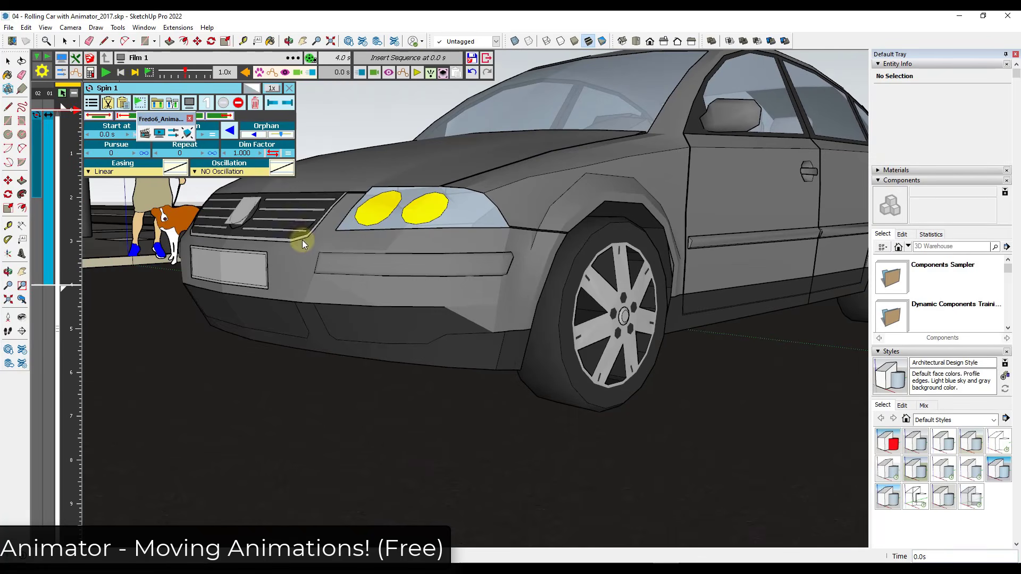
pyautogui.click(106, 73)
pyautogui.click(122, 73)
pyautogui.click(67, 109)
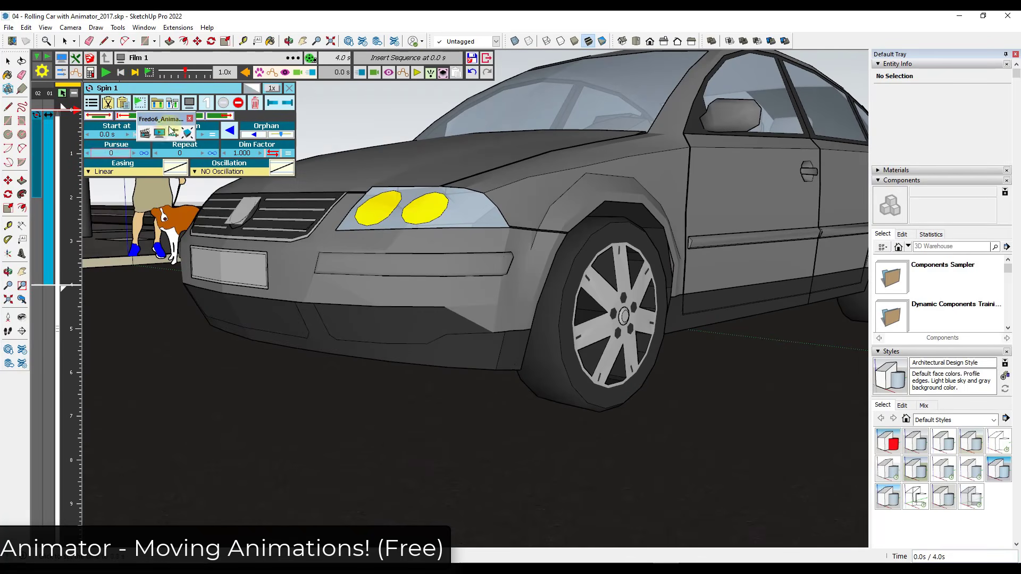
# Step: Set the front wheel's spin to repeat indefinitely and add a 1.0 s, 360° rotation about the Y axis to the rear wheel
pyautogui.moveTo(164, 119); pyautogui.dragTo(118, 205)
pyautogui.click(212, 153)
pyautogui.click(408, 58)
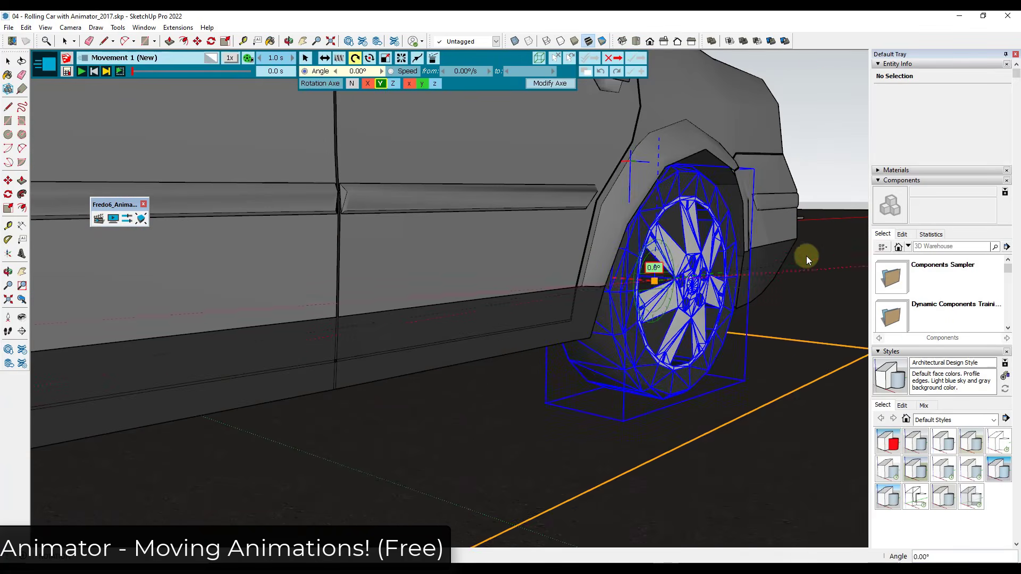
pyautogui.click(806, 260)
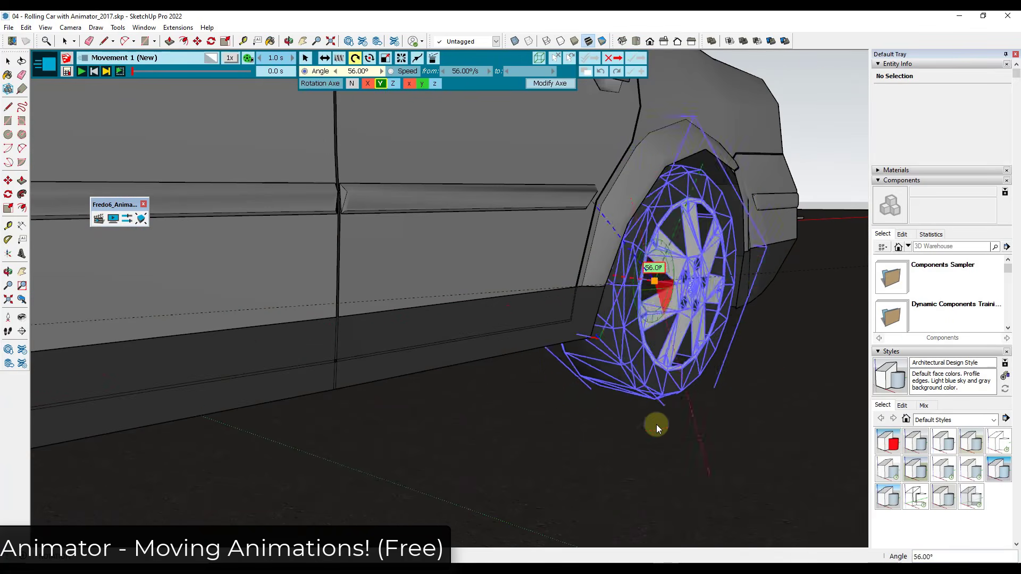
pyautogui.write('360')
pyautogui.press('Return')
pyautogui.click(635, 58)
pyautogui.scroll(-6, 661, 302)
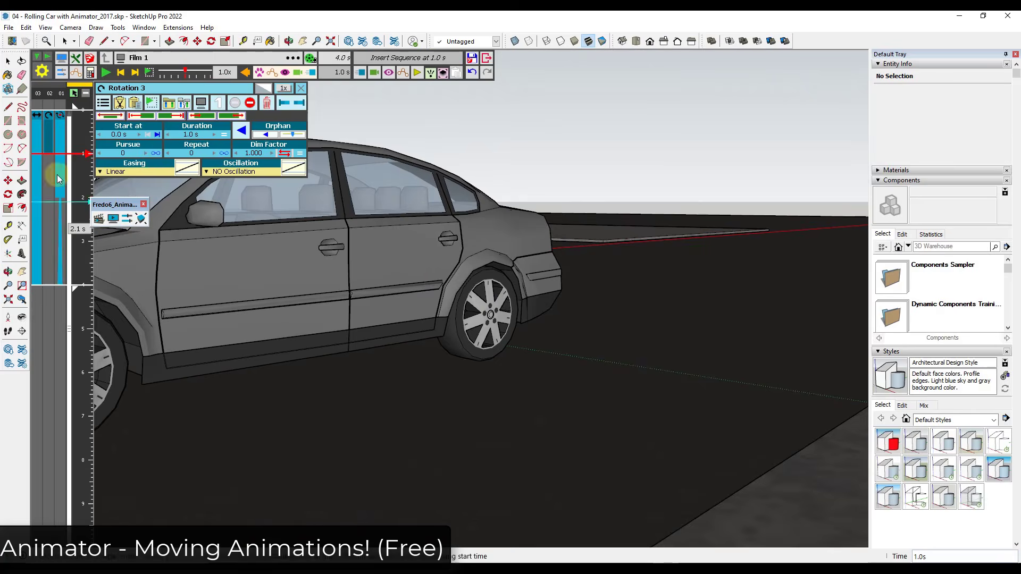
# Step: Set the rear wheel's rotation to repeat indefinitely and play the film of the whole rolling car
pyautogui.click(206, 160)
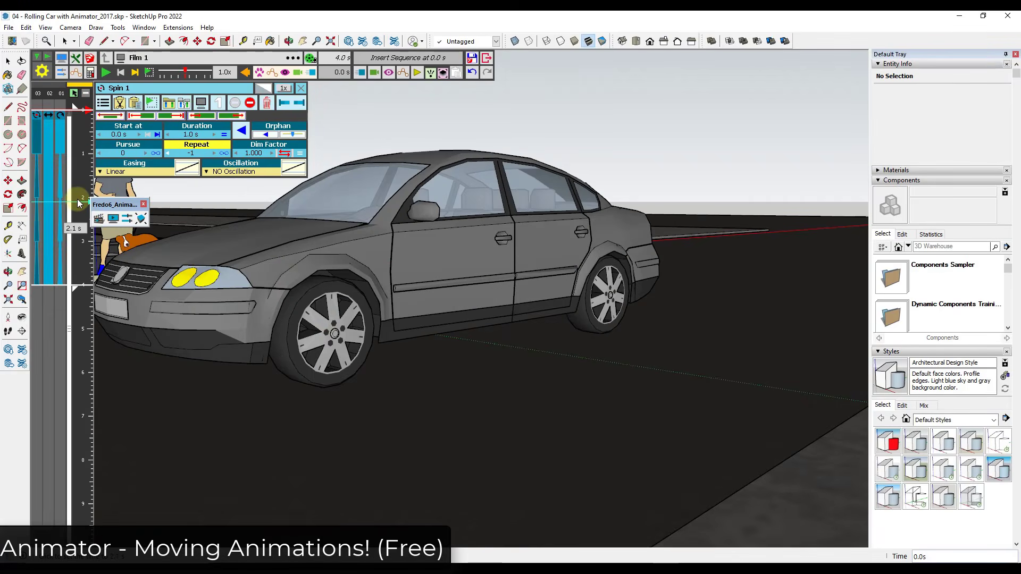
pyautogui.click(703, 276)
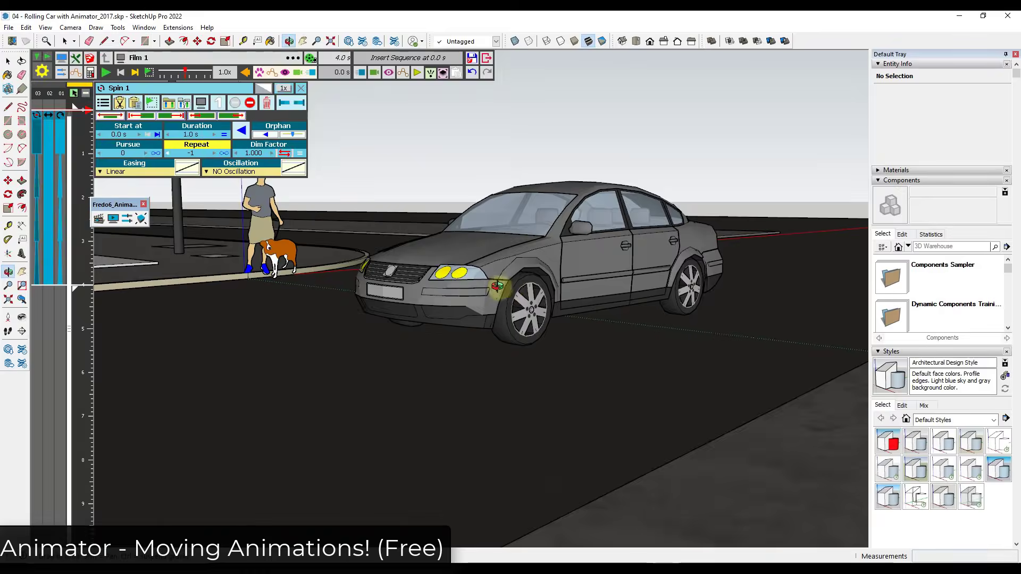
pyautogui.click(106, 73)
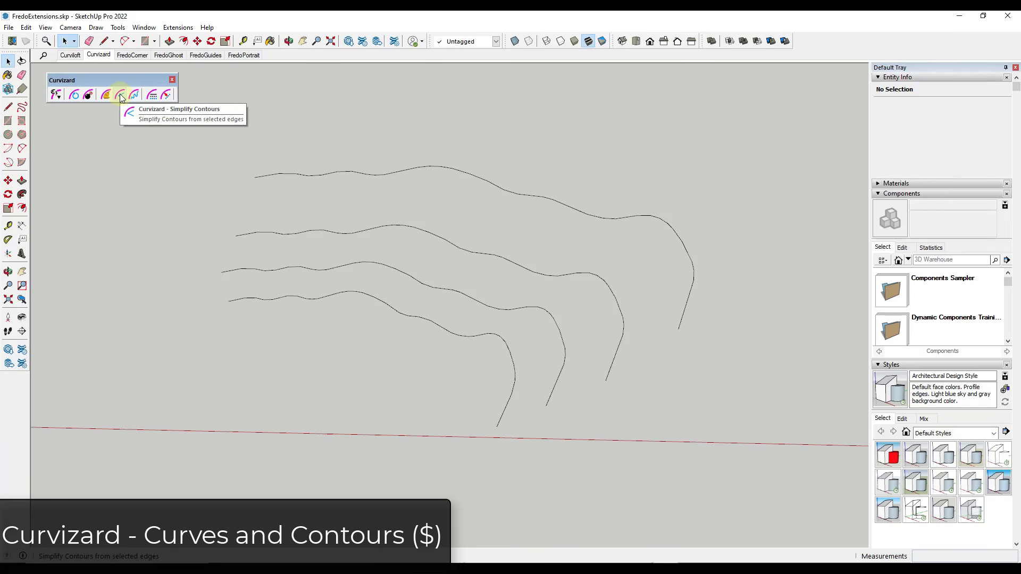
# Step: Simplify the four wavy curves with Curvizard Simplify Contours, using a maximum angle of 35°
pyautogui.moveTo(193, 144); pyautogui.dragTo(818, 482)
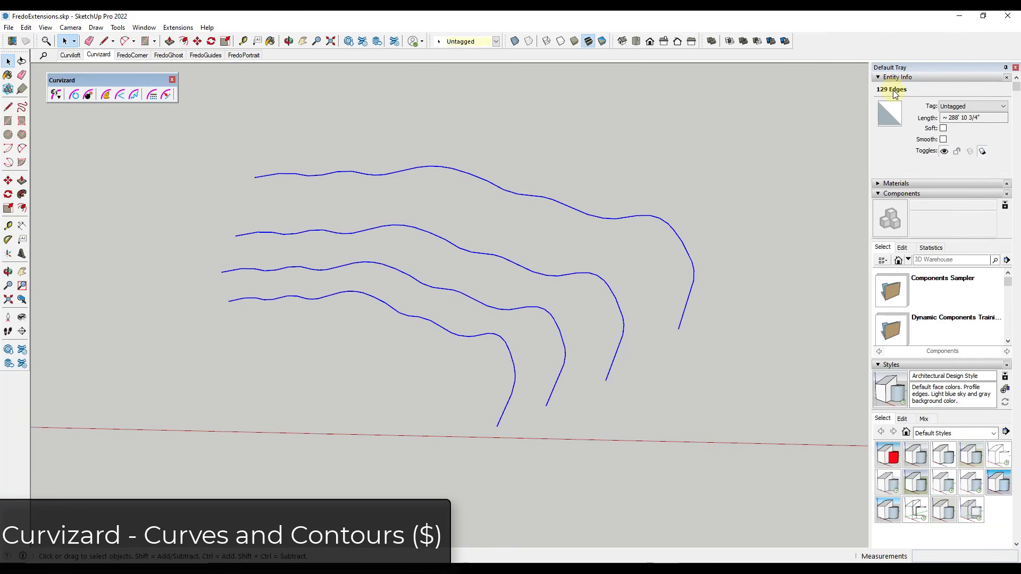
pyautogui.click(120, 95)
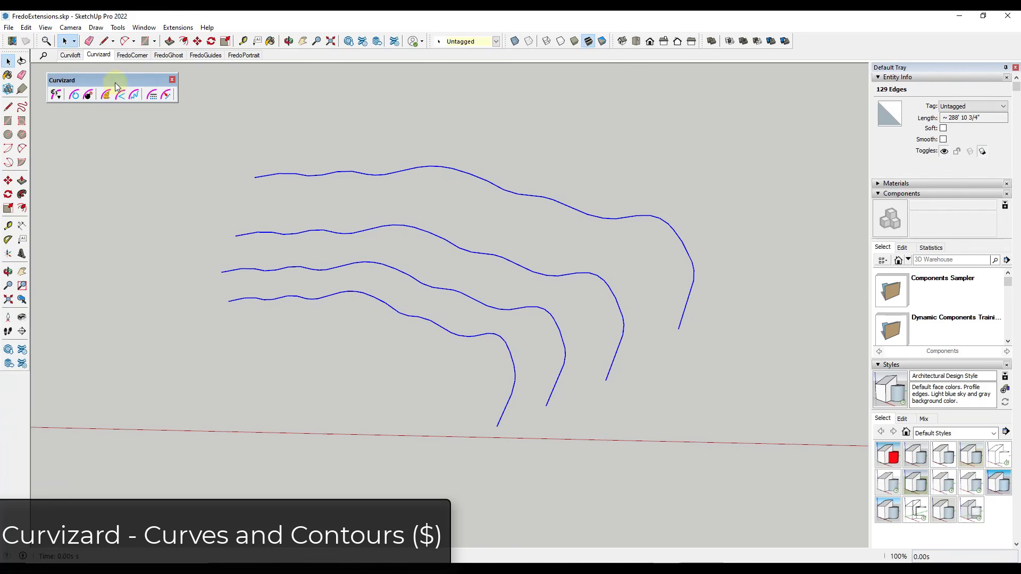
pyautogui.moveTo(115, 79); pyautogui.dragTo(105, 115)
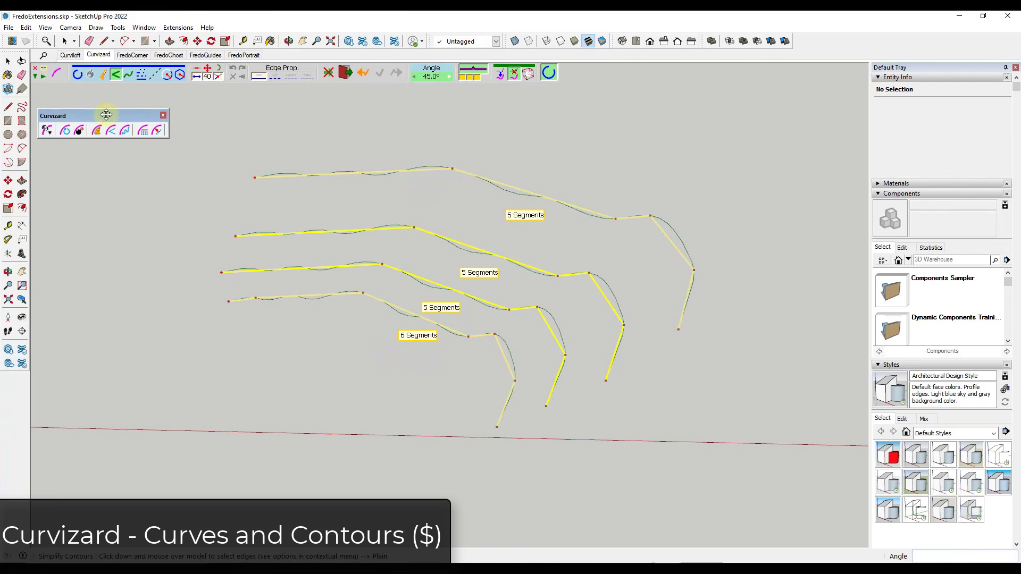
pyautogui.click(591, 222)
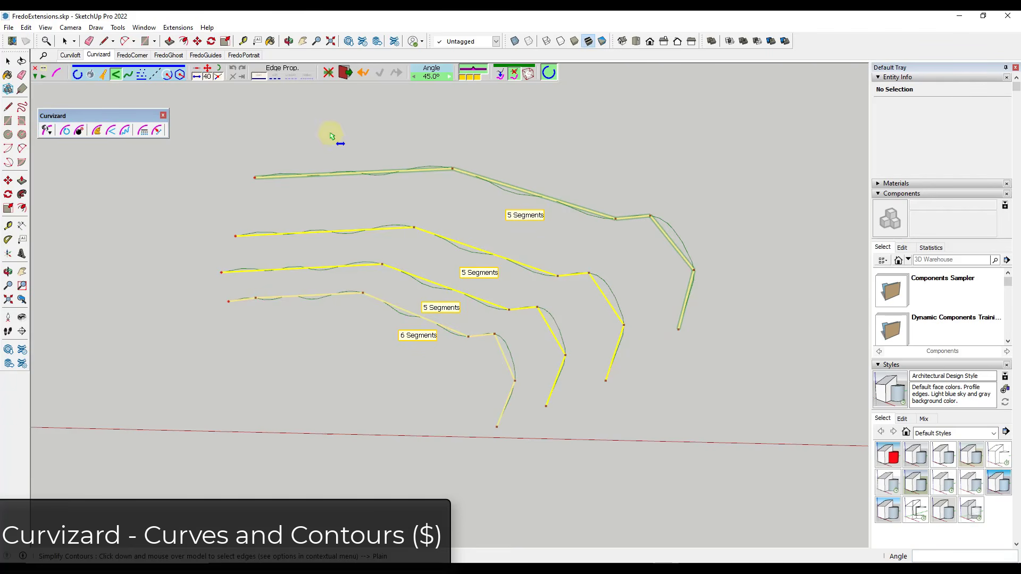
pyautogui.click(431, 77)
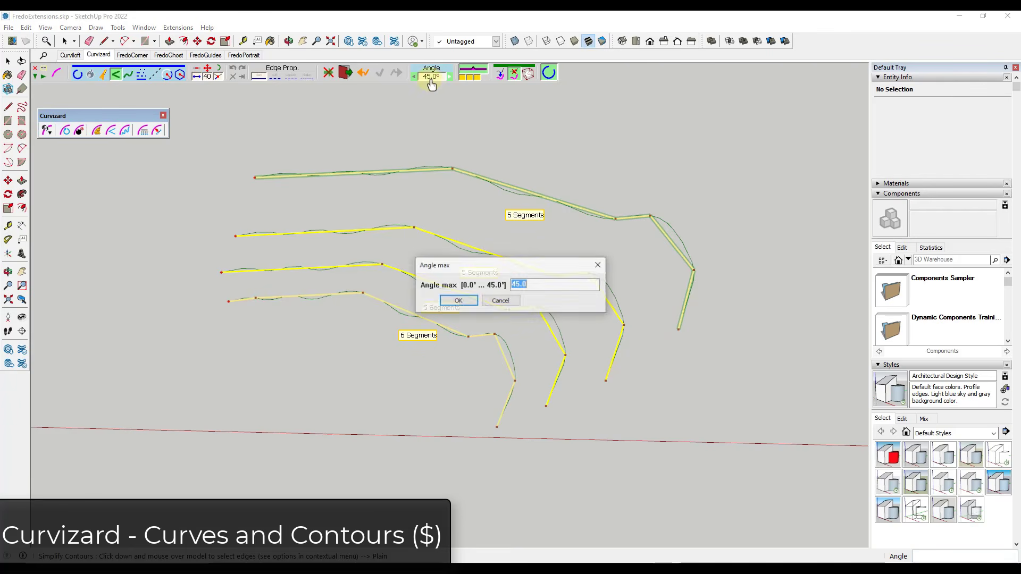
pyautogui.write('35')
pyautogui.press('Return')
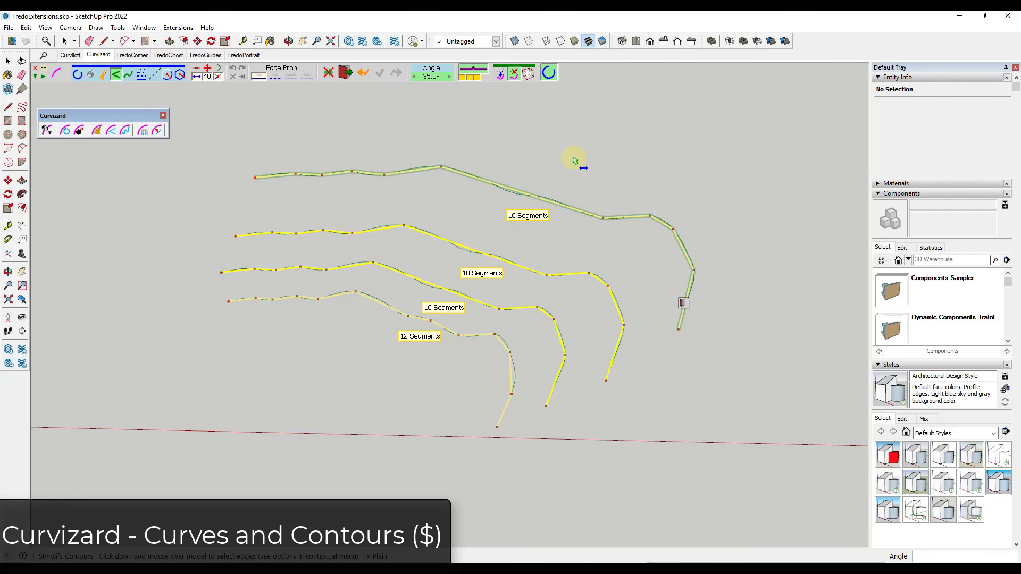
pyautogui.press('space')
pyautogui.moveTo(205, 143); pyautogui.dragTo(776, 471)
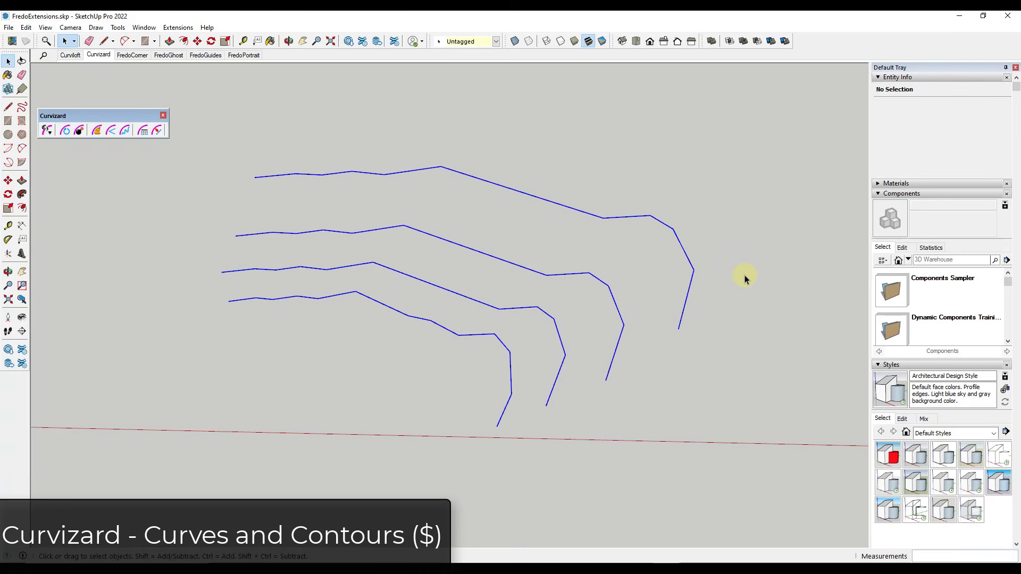
pyautogui.click(559, 154)
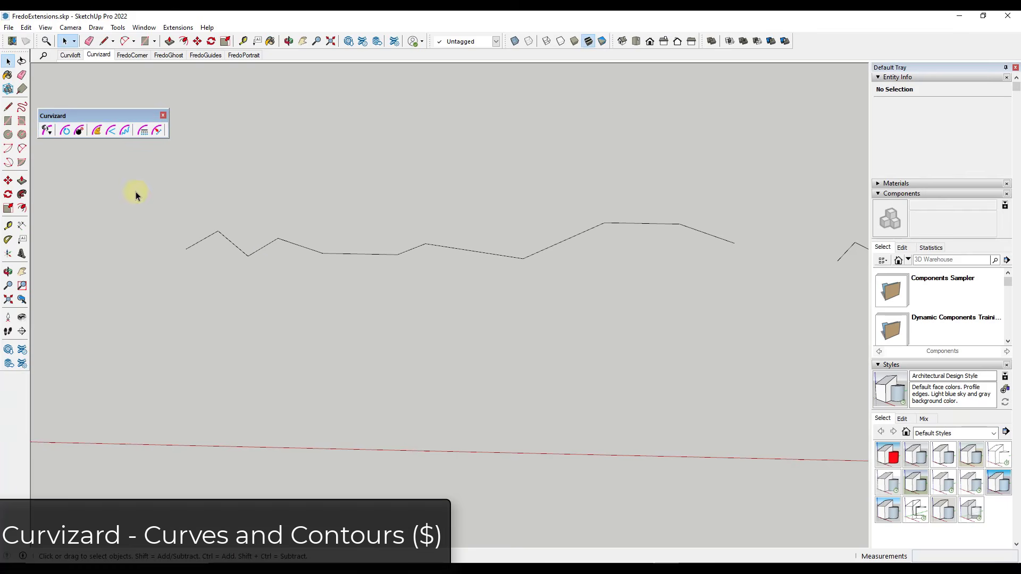
# Step: Smooth the jagged polyline with Curvizard Smooth Contours, using an average angle of 15°
pyautogui.moveTo(136, 191); pyautogui.dragTo(758, 308)
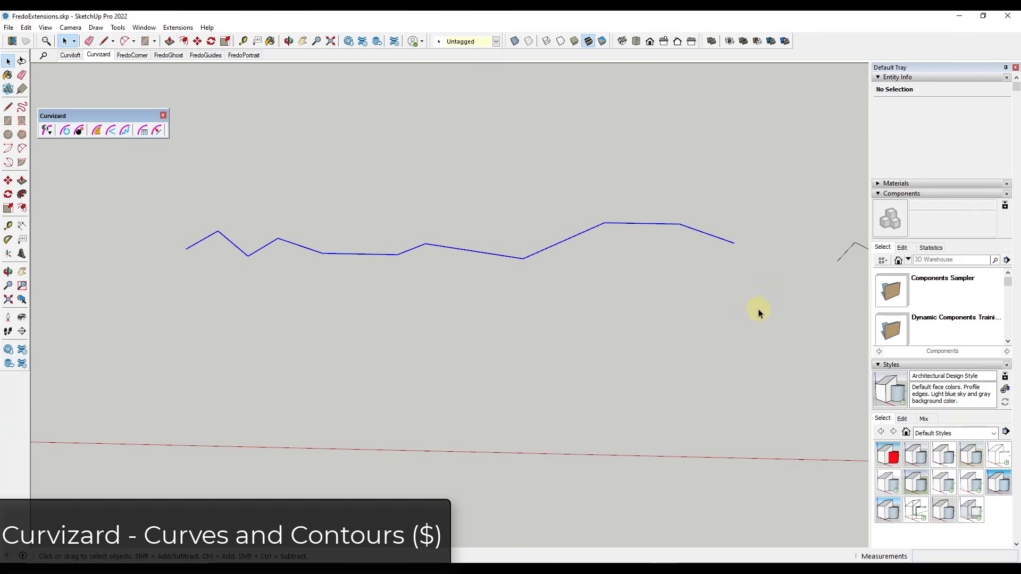
pyautogui.click(125, 131)
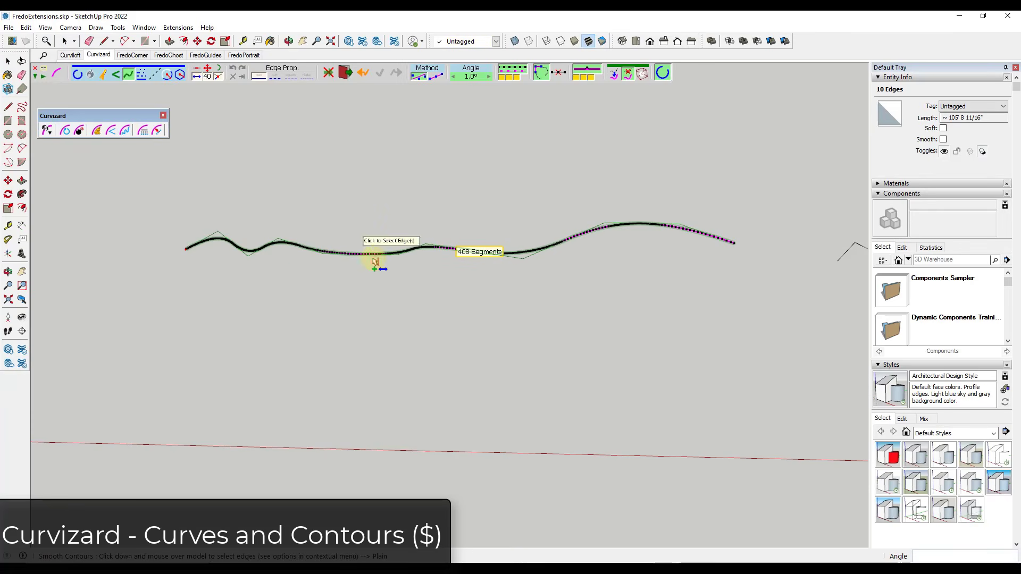
pyautogui.click(475, 79)
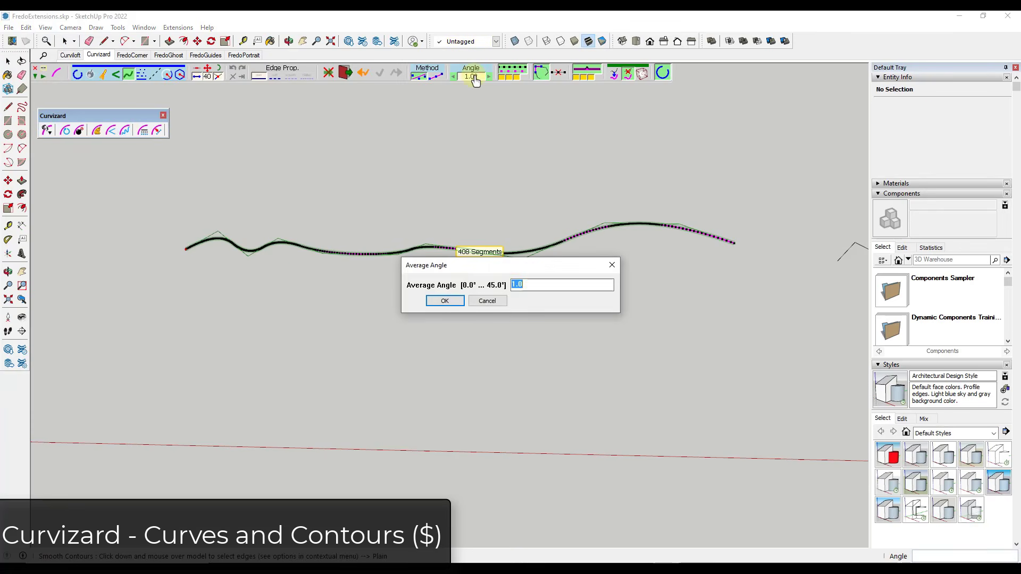
pyautogui.press('Return')
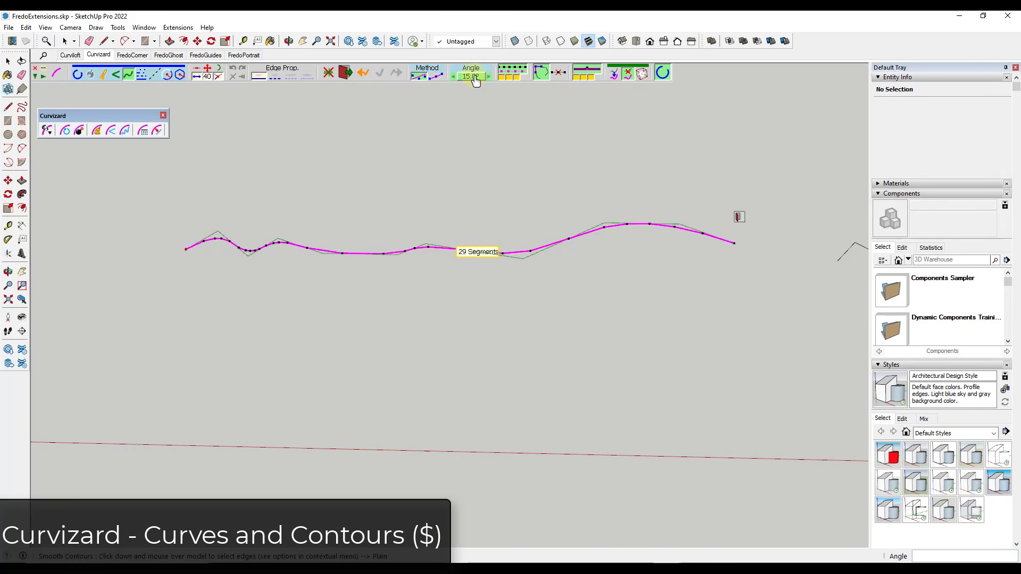
pyautogui.scroll(2, 352, 271)
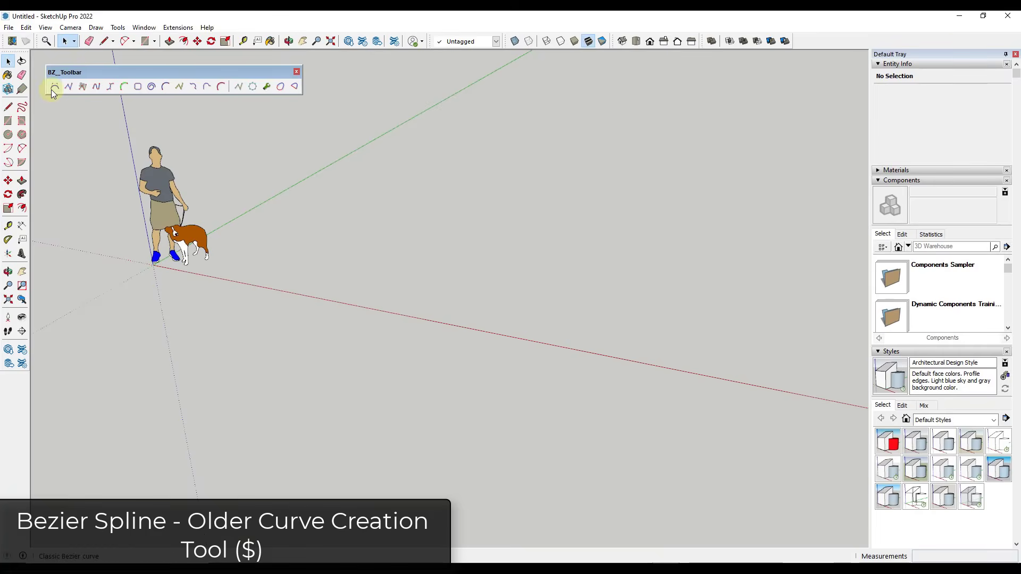
# Step: Draw an arching classic Bezier curve about 28' long beside the figure, shaped by two intermediate control points
pyautogui.click(54, 90)
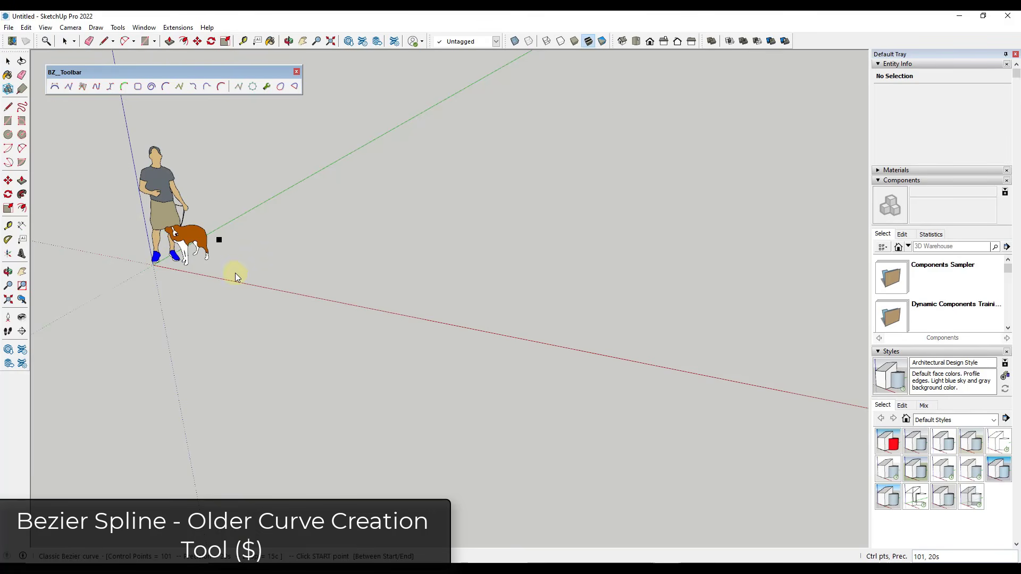
pyautogui.click(271, 278)
pyautogui.click(439, 158)
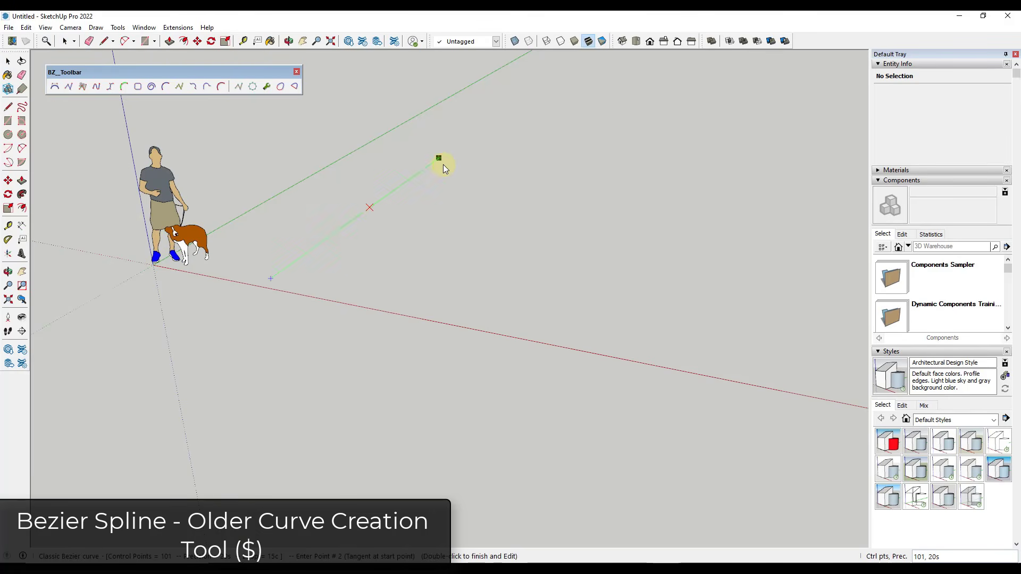
pyautogui.click(330, 165)
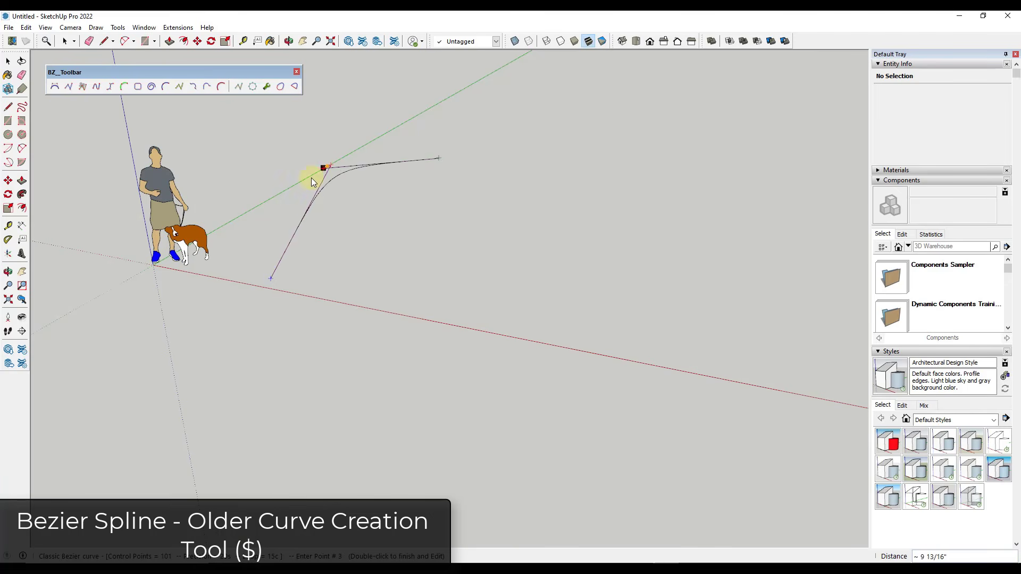
pyautogui.doubleClick(378, 128)
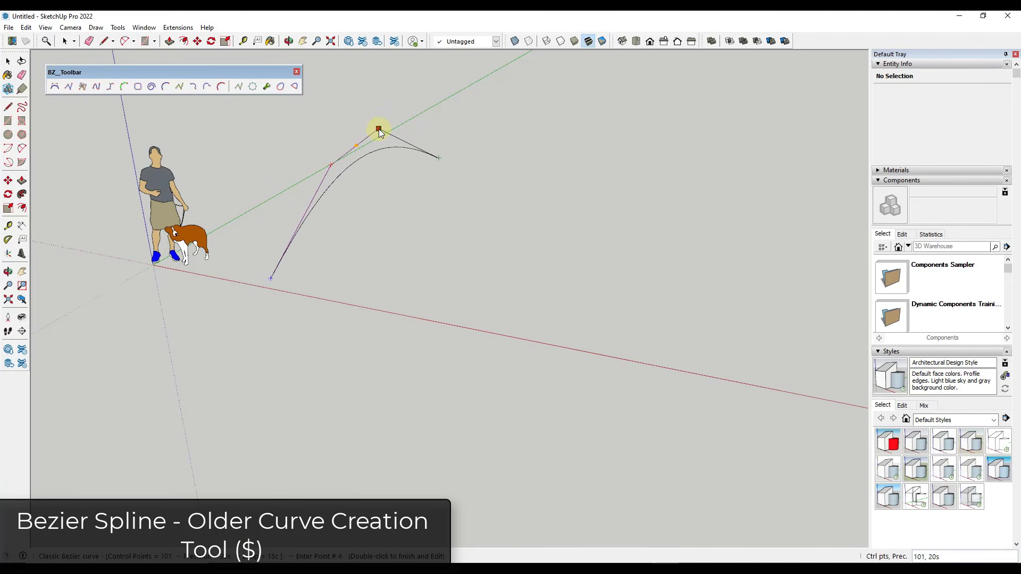
pyautogui.press('space')
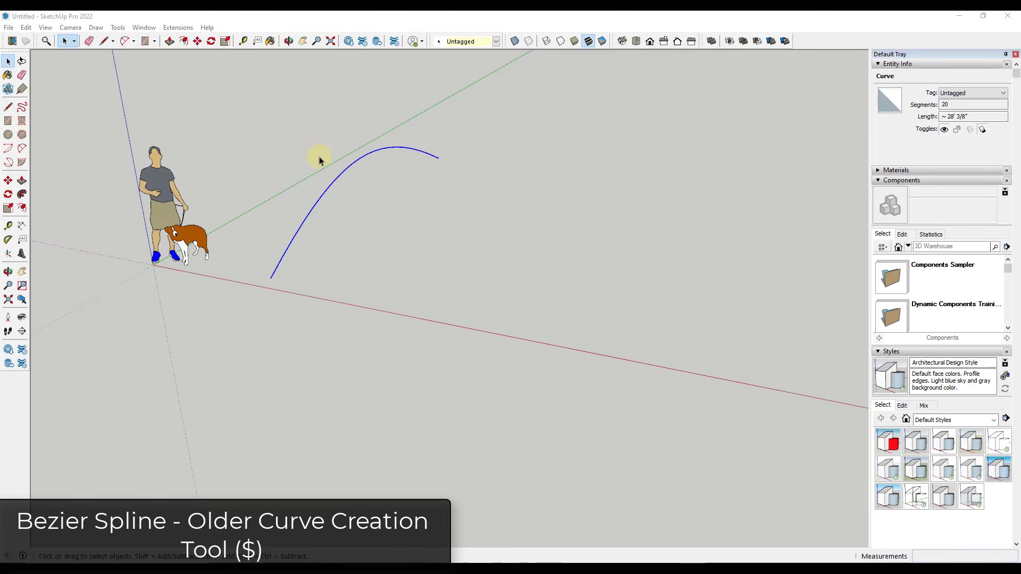
# Step: Draw a zigzag Polyline Arc Corners curve about 45' long beside the arching curve, using five points and three rounded corners
pyautogui.scroll(1, 481, 187)
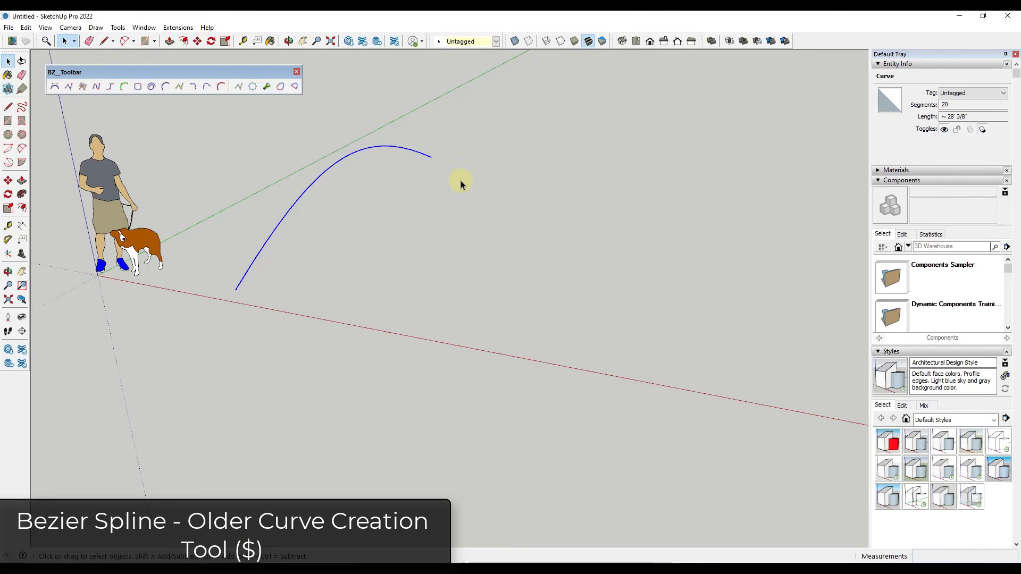
pyautogui.click(97, 87)
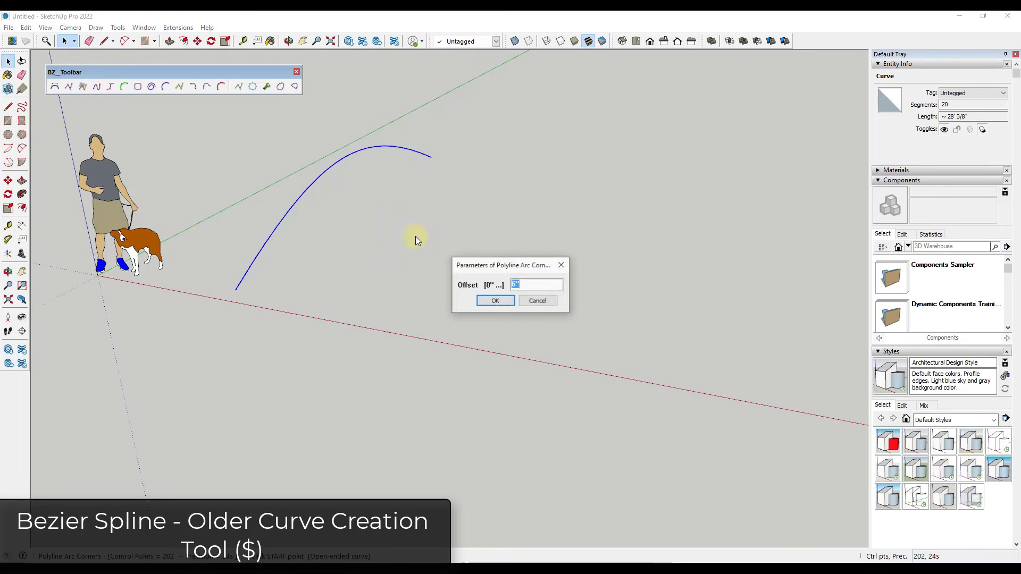
pyautogui.click(490, 298)
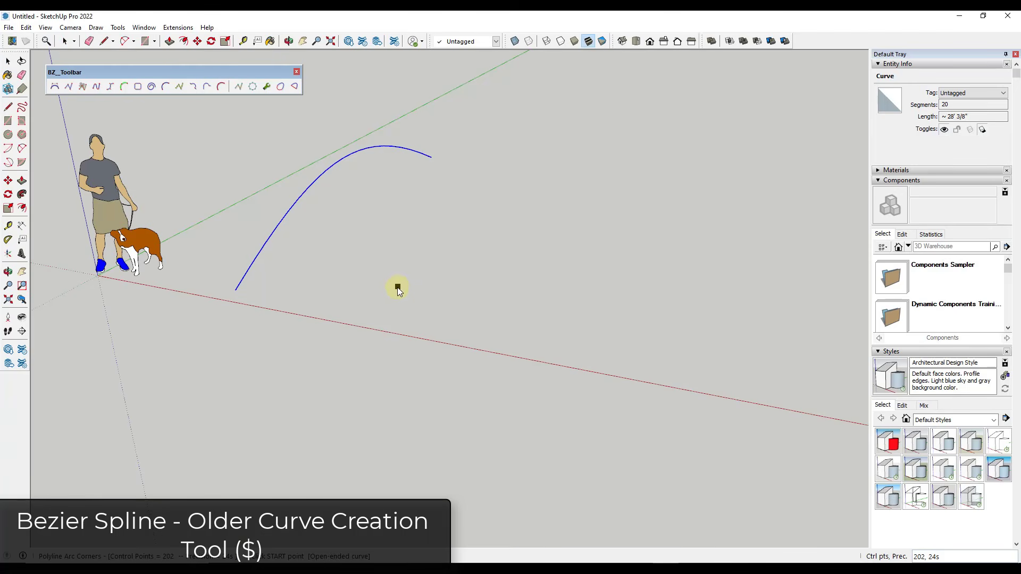
pyautogui.click(397, 287)
pyautogui.click(542, 177)
pyautogui.click(633, 247)
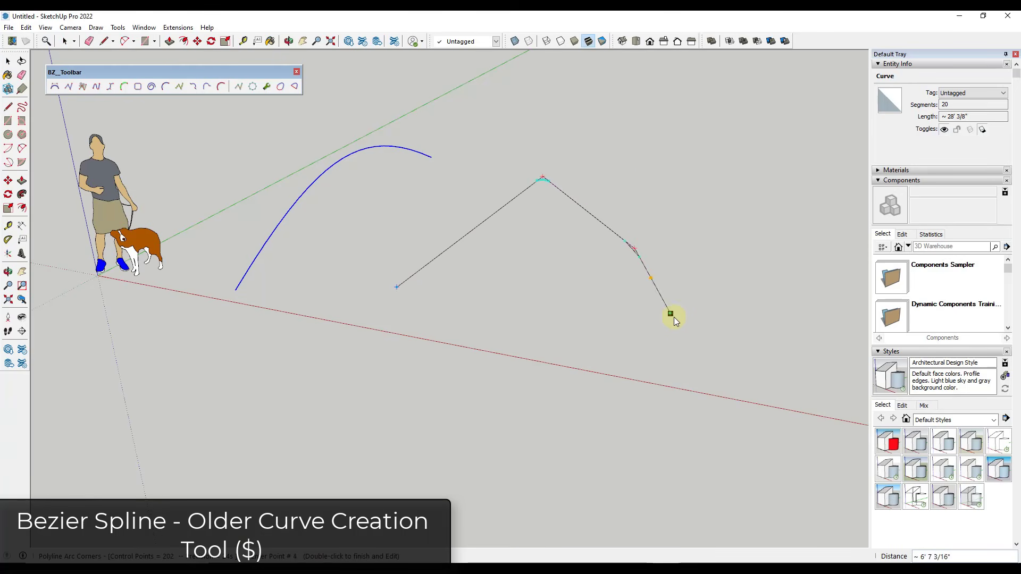
pyautogui.click(701, 326)
pyautogui.doubleClick(777, 238)
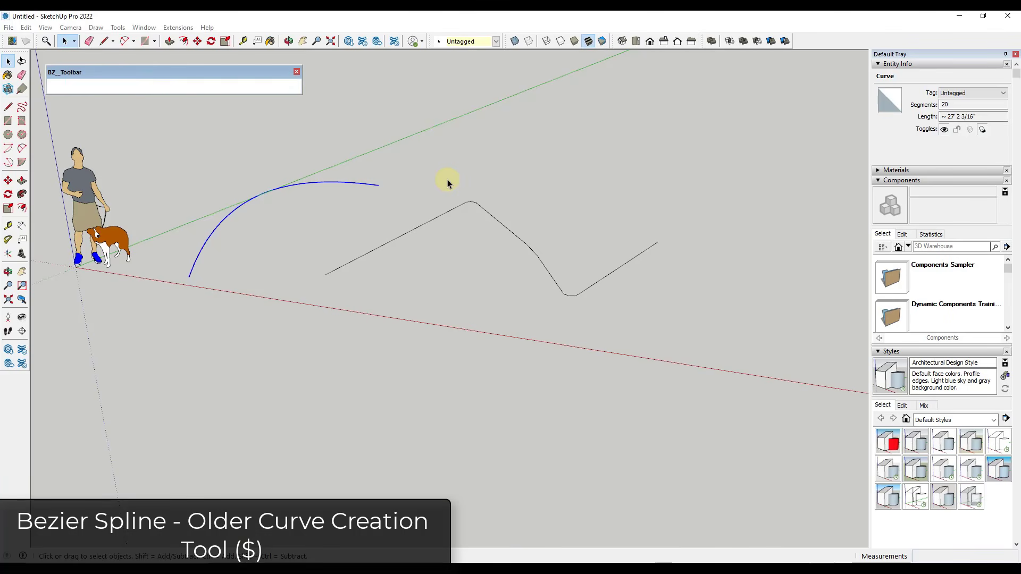
# Step: Edit the arching classic Bezier curve, moving both control points outward and extending its far endpoint to lengthen it to about 36' 7"
pyautogui.click(360, 186)
pyautogui.rightClick(353, 183)
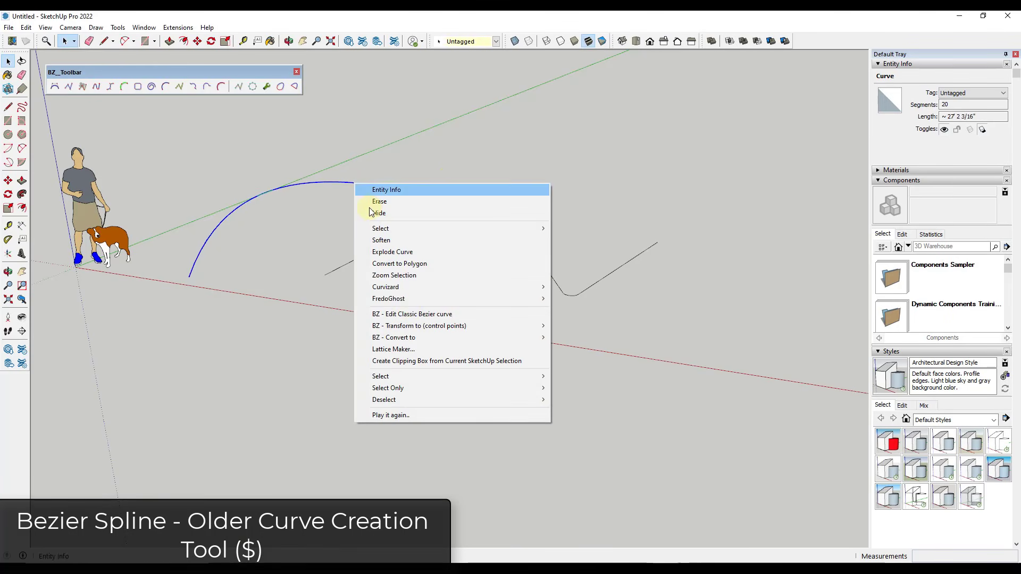
pyautogui.click(412, 314)
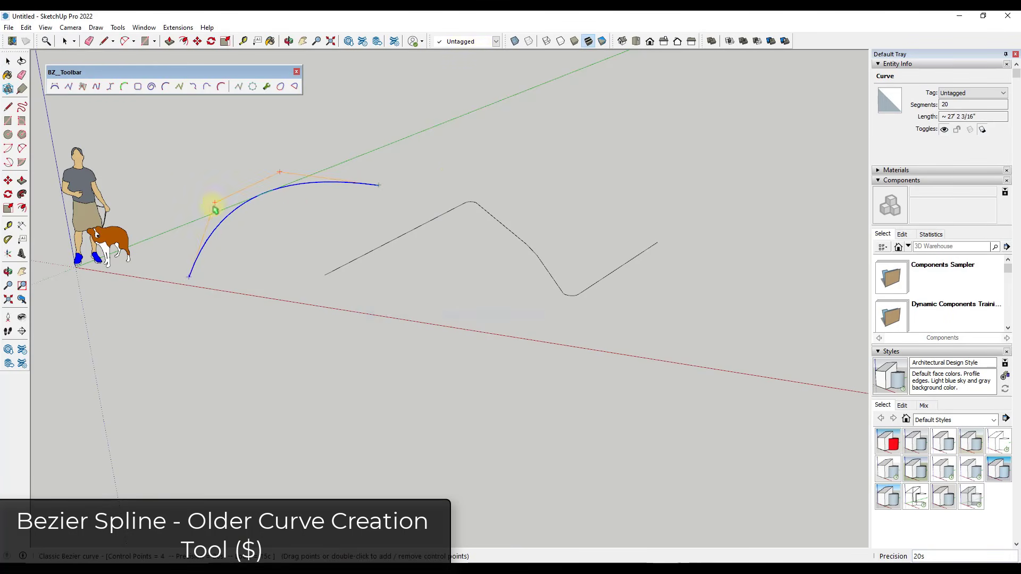
pyautogui.moveTo(215, 203); pyautogui.dragTo(170, 206)
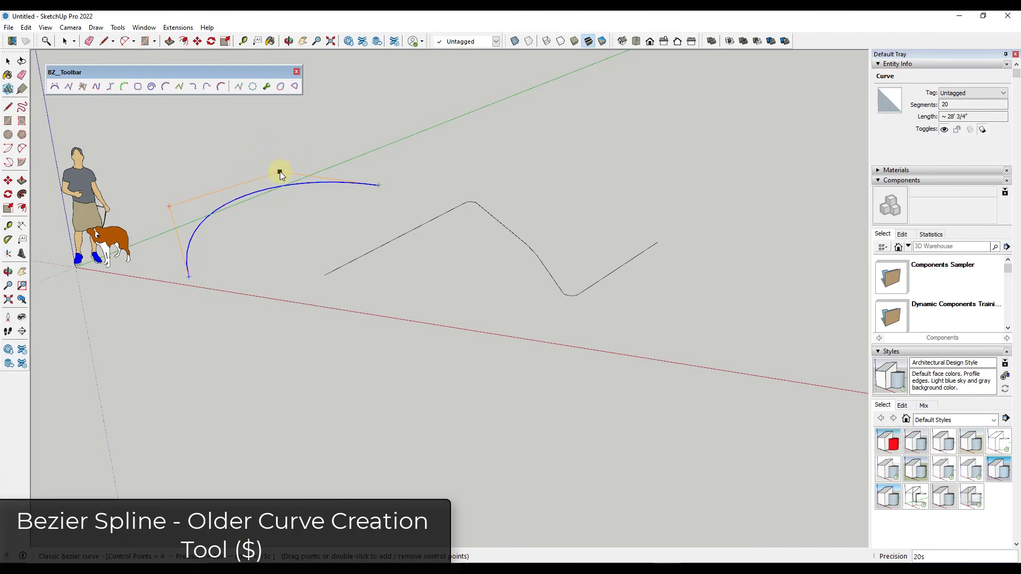
pyautogui.moveTo(317, 159); pyautogui.dragTo(320, 157)
pyautogui.moveTo(378, 186); pyautogui.dragTo(444, 161)
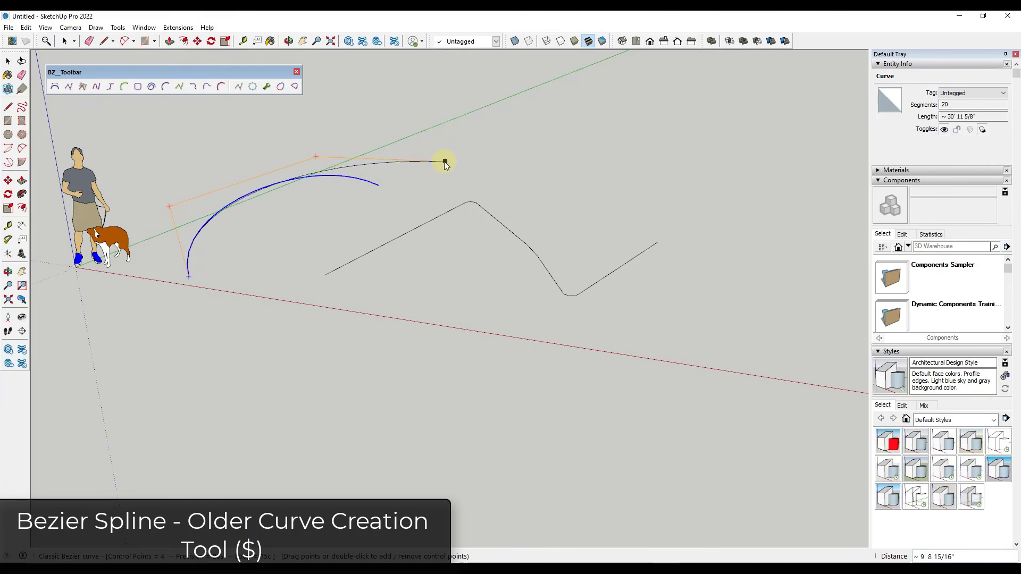
pyautogui.rightClick(490, 218)
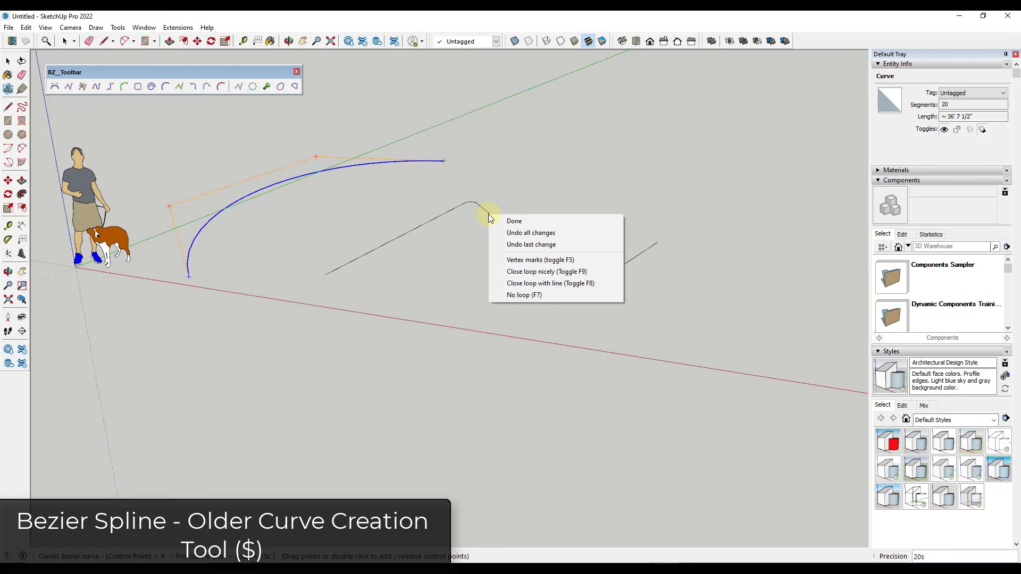
pyautogui.click(500, 220)
# Step: Edit the Polyline Arc Corners curve, moving its first and middle corners outward to reshape it to about 72' 4" long
pyautogui.click(487, 214)
pyautogui.rightClick(490, 216)
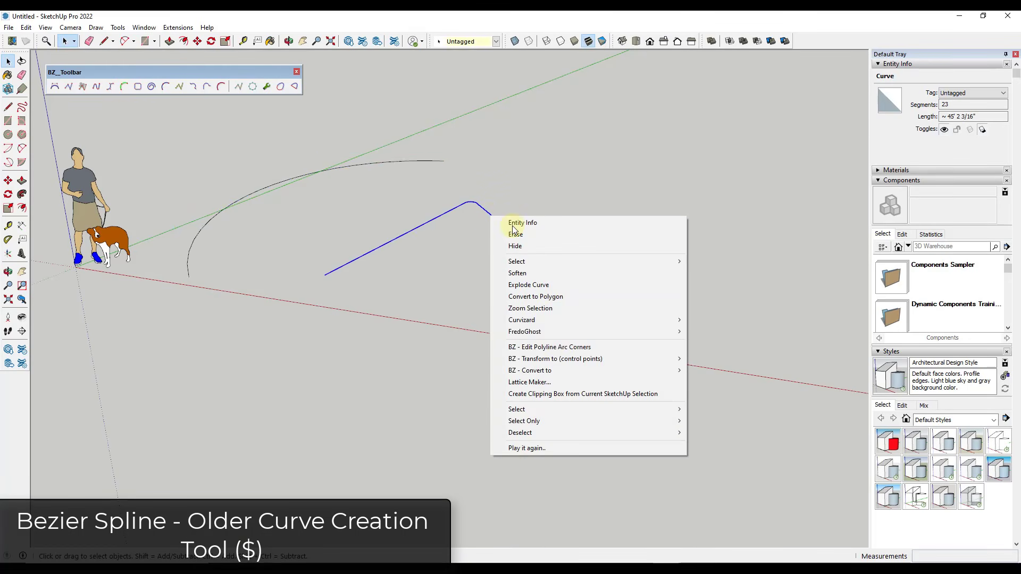
pyautogui.click(554, 347)
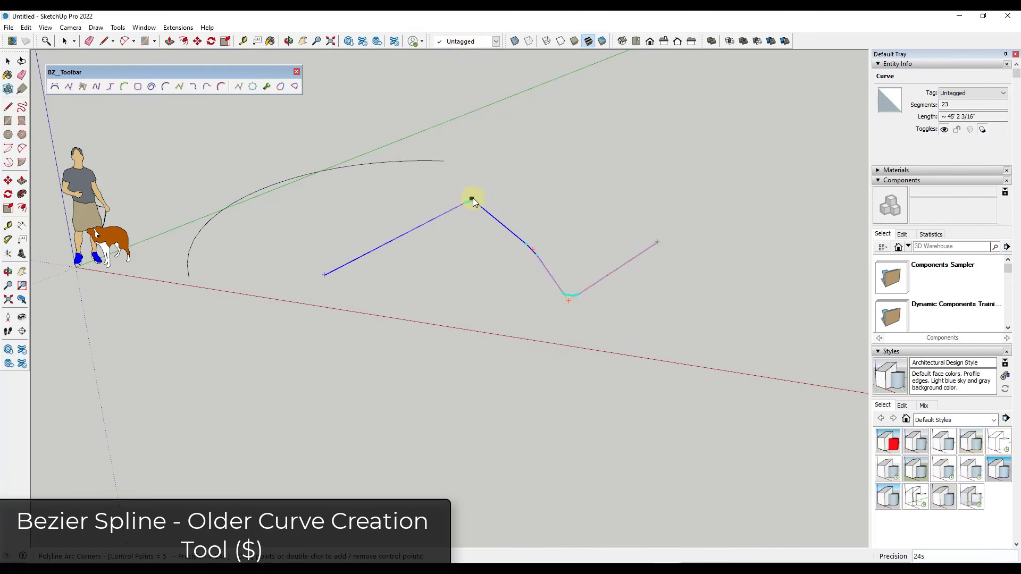
pyautogui.moveTo(473, 198); pyautogui.dragTo(474, 170)
pyautogui.moveTo(533, 248); pyautogui.dragTo(571, 212)
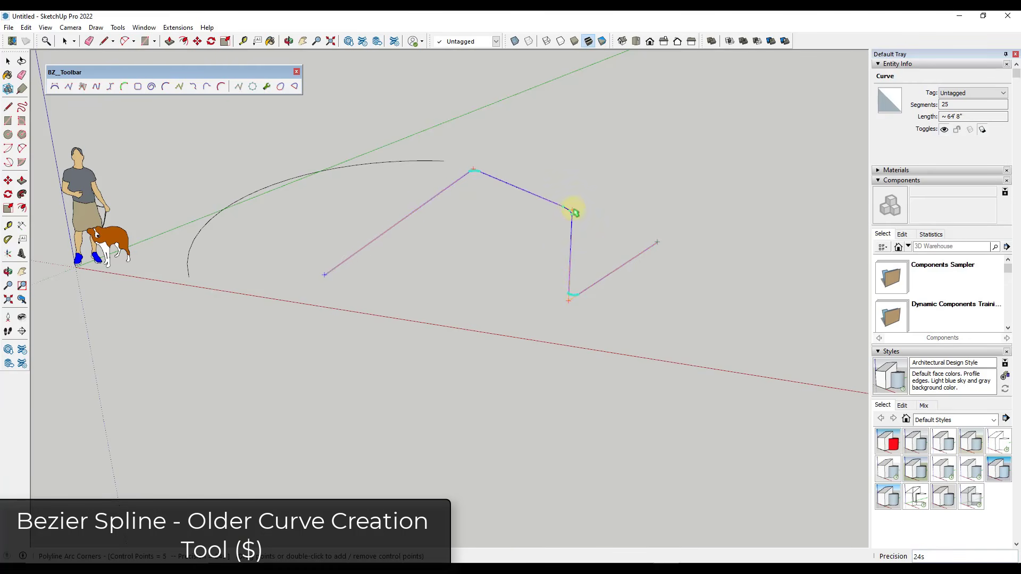
pyautogui.moveTo(572, 209); pyautogui.dragTo(595, 170)
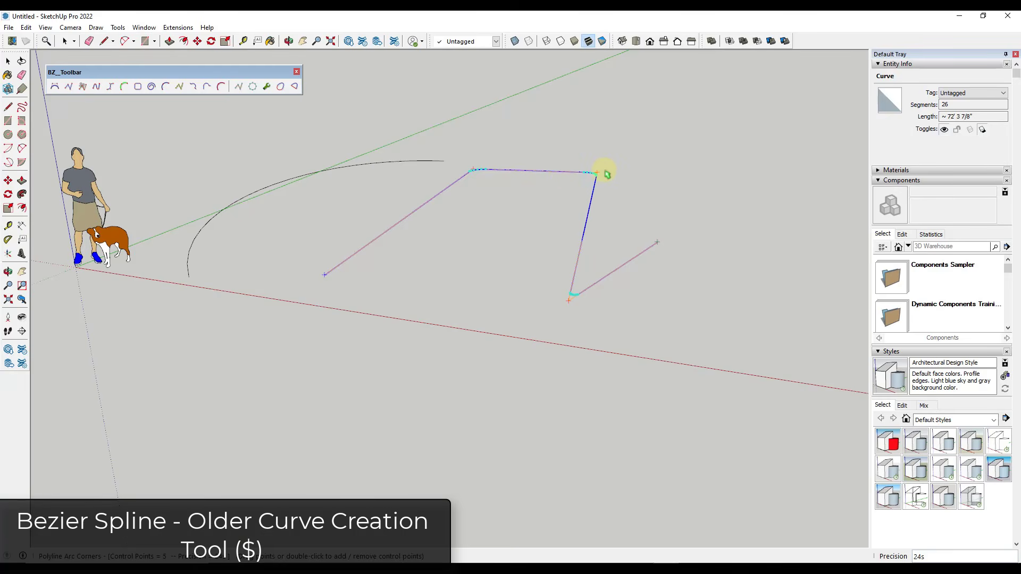
pyautogui.scroll(2, 601, 169)
pyautogui.scroll(3, 600, 169)
pyautogui.scroll(-3, 595, 186)
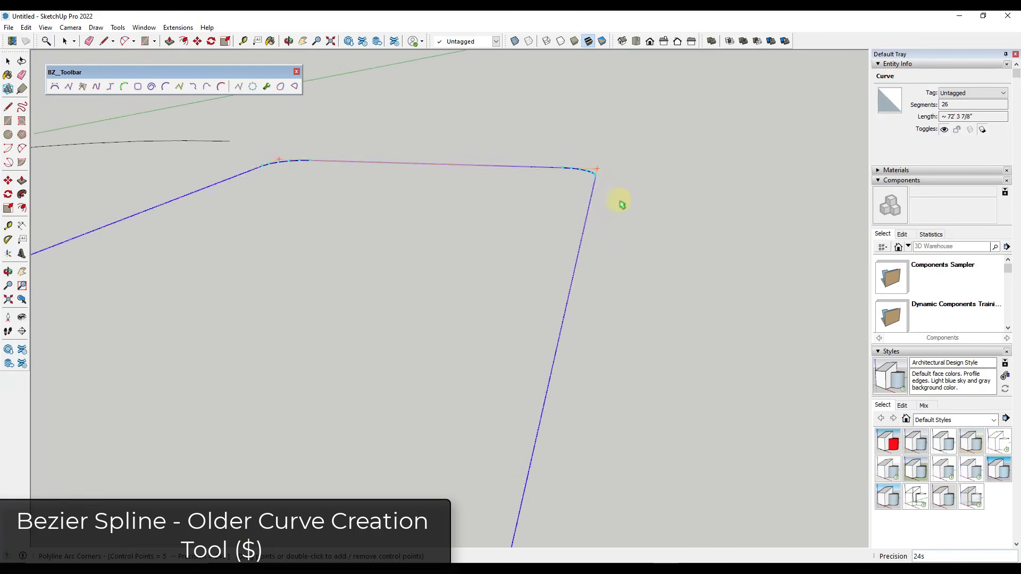
pyautogui.scroll(-3, 606, 207)
pyautogui.scroll(3, 620, 292)
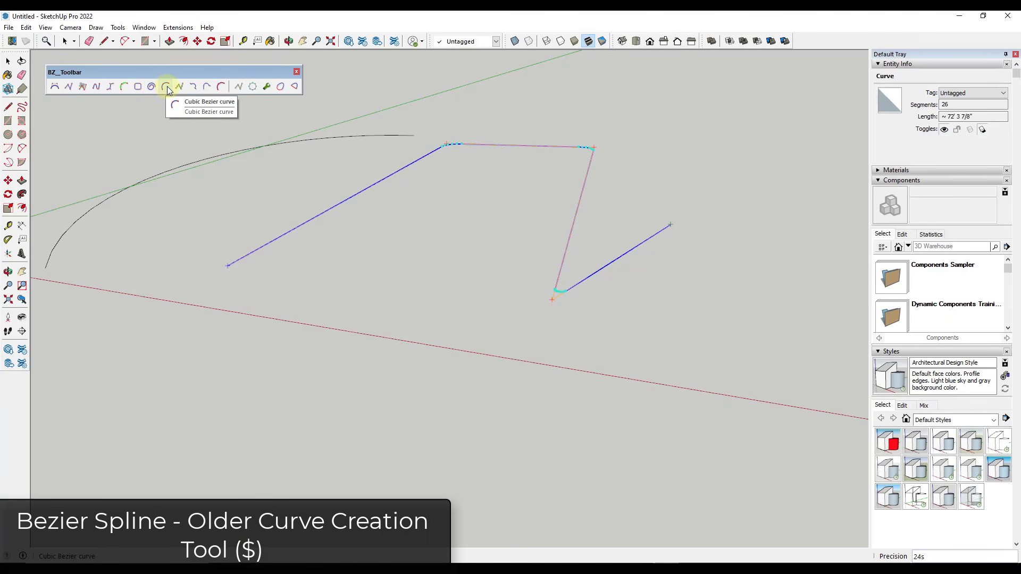
pyautogui.moveTo(167, 71); pyautogui.dragTo(162, 65)
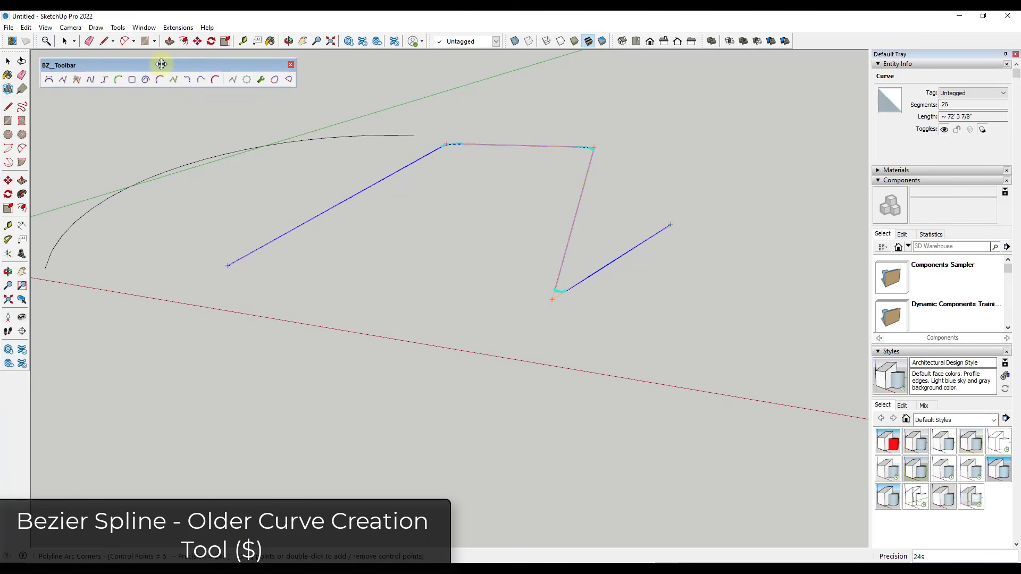
pyautogui.moveTo(431, 225); pyautogui.dragTo(432, 251, button='middle')
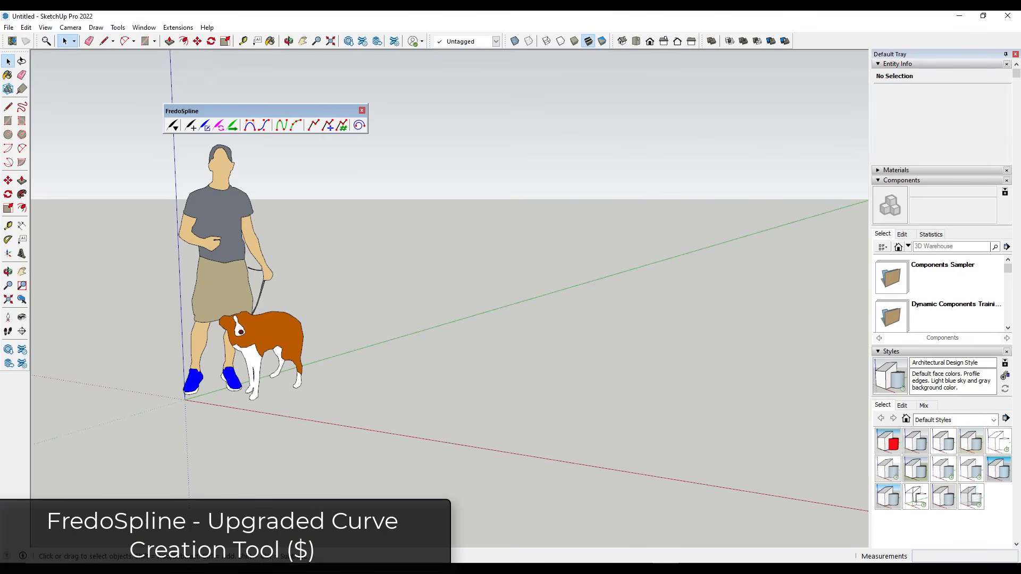
# Step: Draw a FredoSpline Bezier Classic curve locked to the Z plane beside the dog, bulging toward one intermediate control point
pyautogui.click(251, 126)
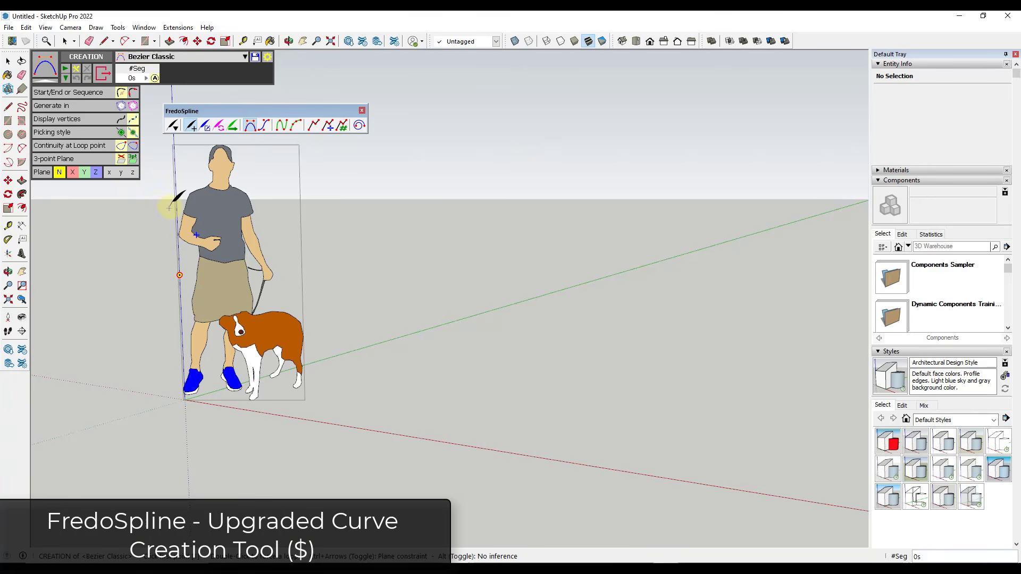
pyautogui.click(95, 173)
pyautogui.click(407, 414)
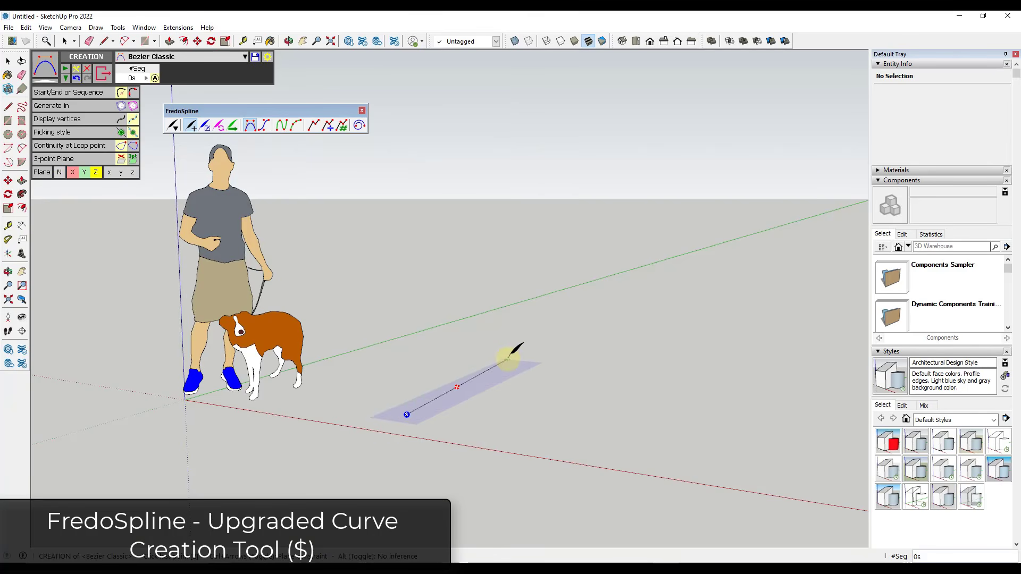
pyautogui.click(469, 346)
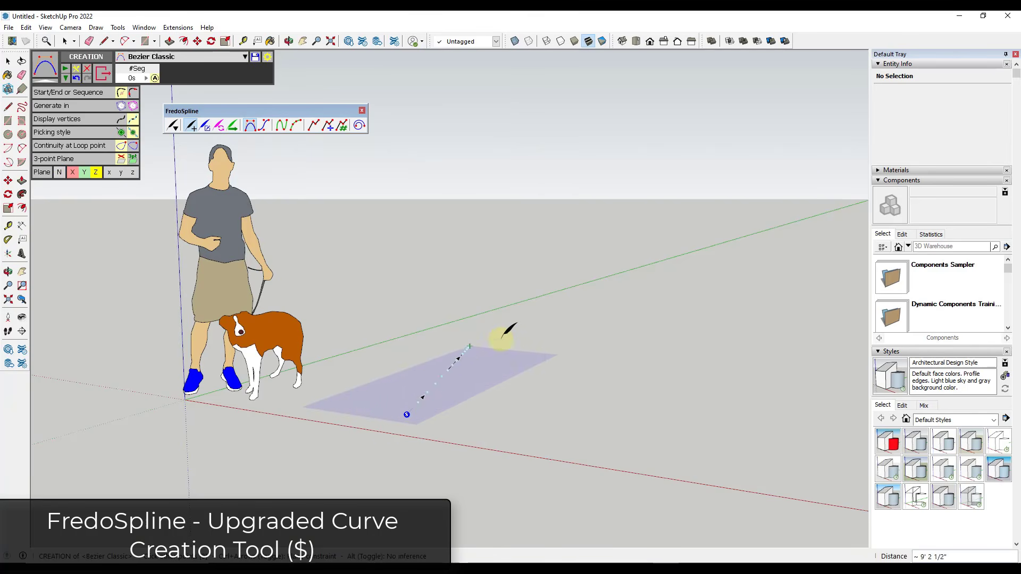
pyautogui.doubleClick(587, 366)
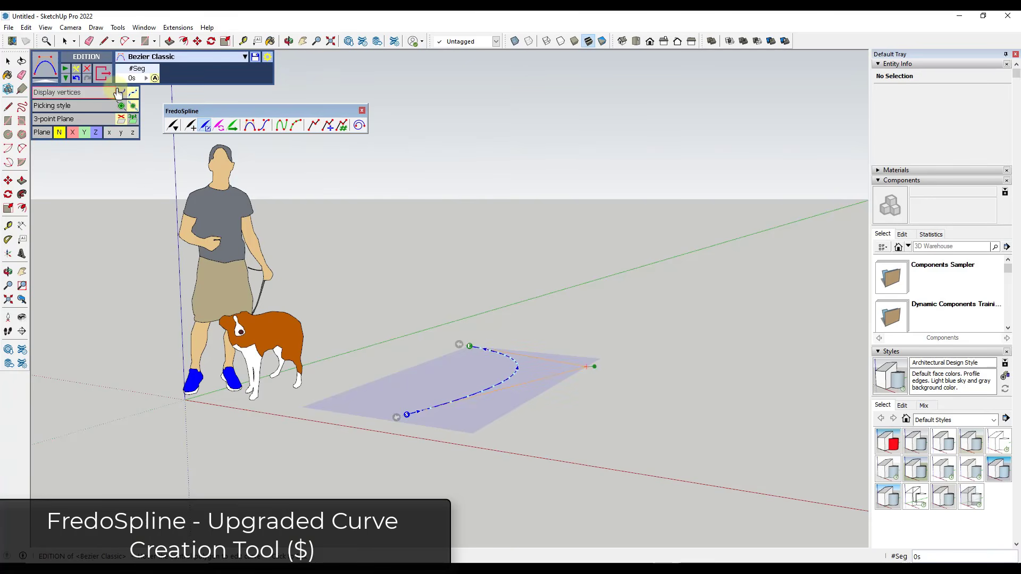
# Step: Convert the Bezier Classic curve to the Courbette type and finish editing it
pyautogui.click(161, 58)
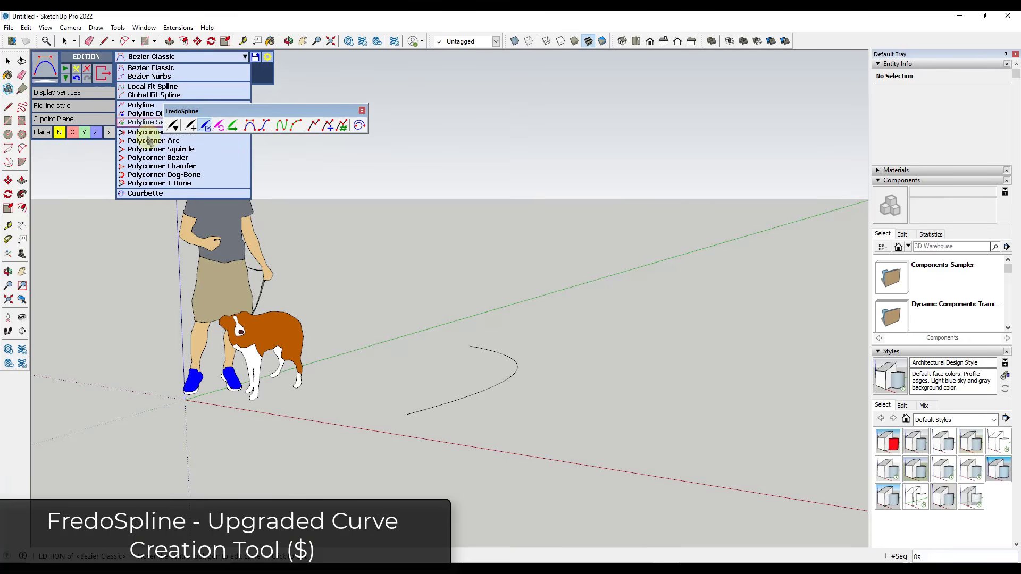
pyautogui.moveTo(218, 110); pyautogui.dragTo(370, 58)
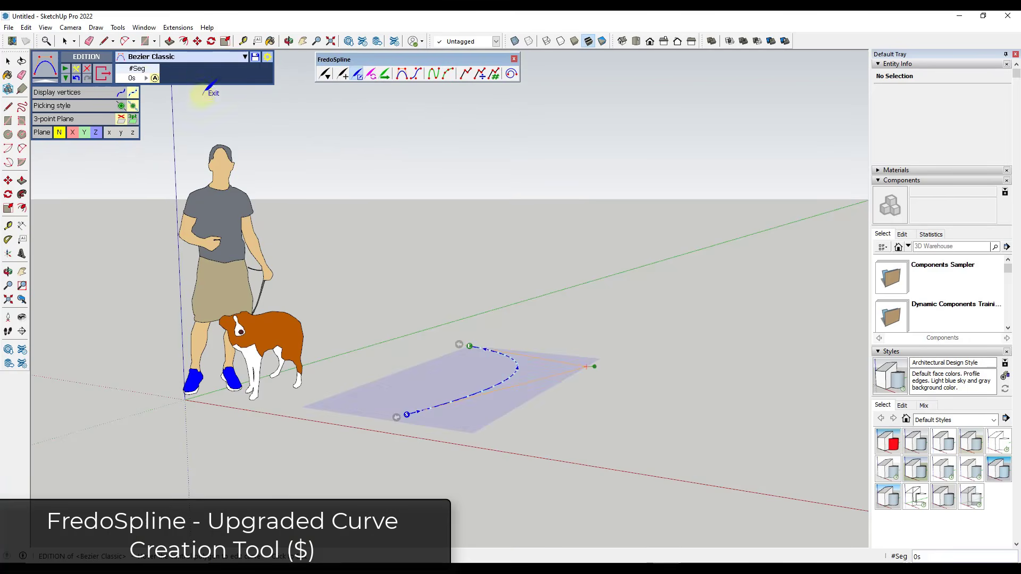
pyautogui.click(160, 57)
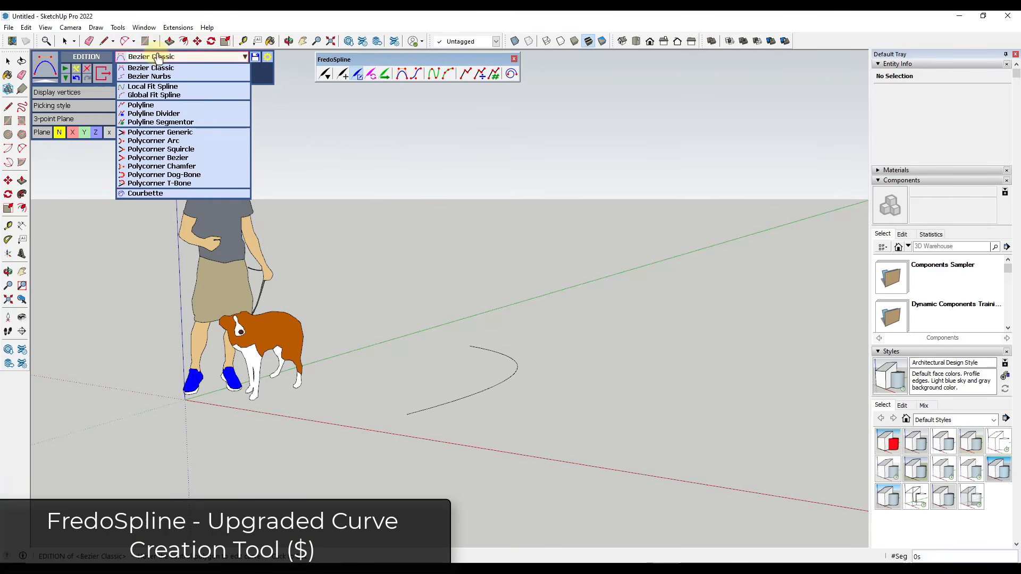
pyautogui.click(141, 193)
pyautogui.scroll(-3, 330, 287)
pyautogui.moveTo(553, 298); pyautogui.dragTo(654, 396, button='middle')
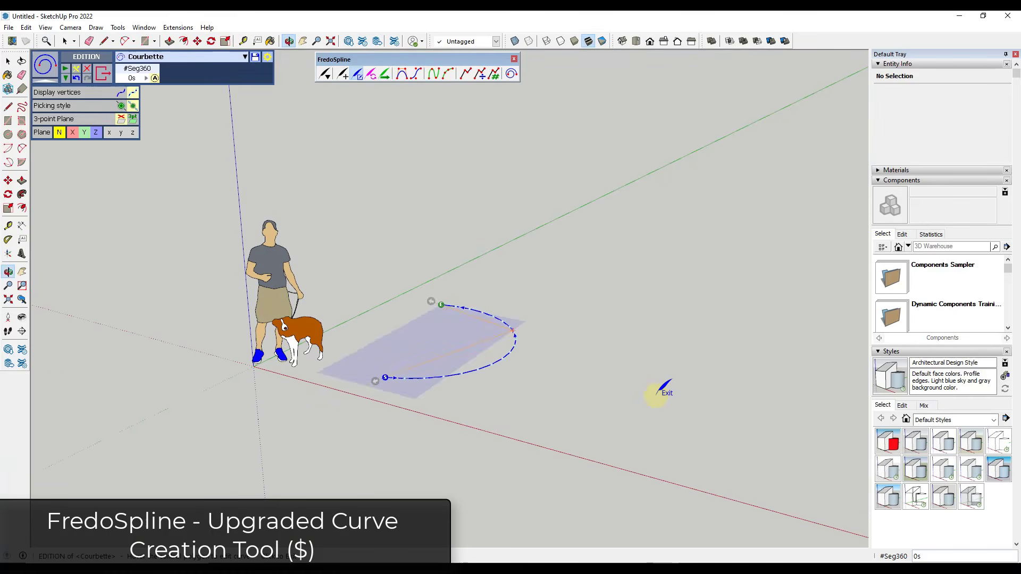
pyautogui.click(668, 414)
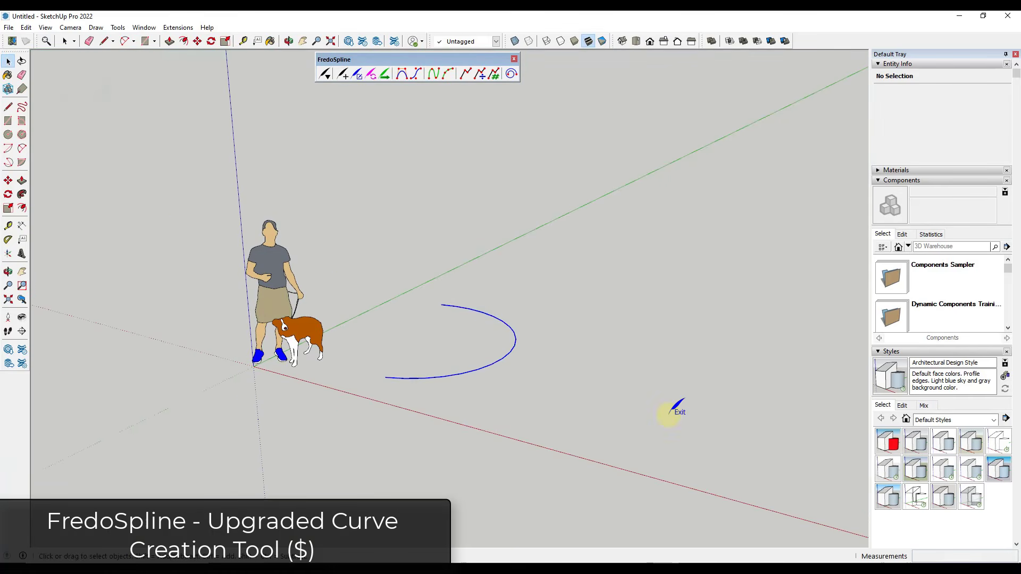
# Step: Draw a Courbette curve spiralling outward beside the first curve, ending in a tail that reaches across the red axis
pyautogui.click(511, 75)
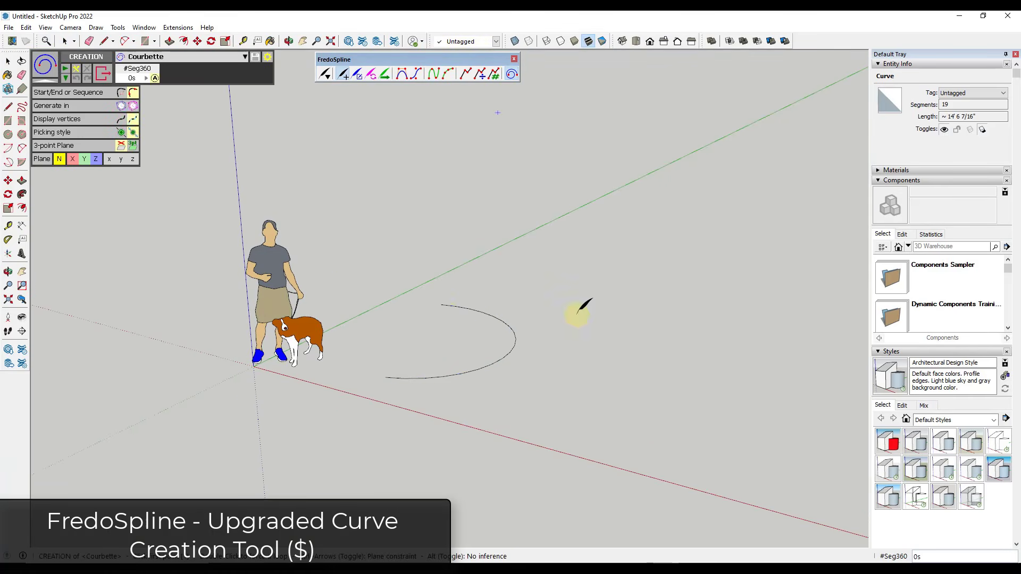
pyautogui.click(698, 416)
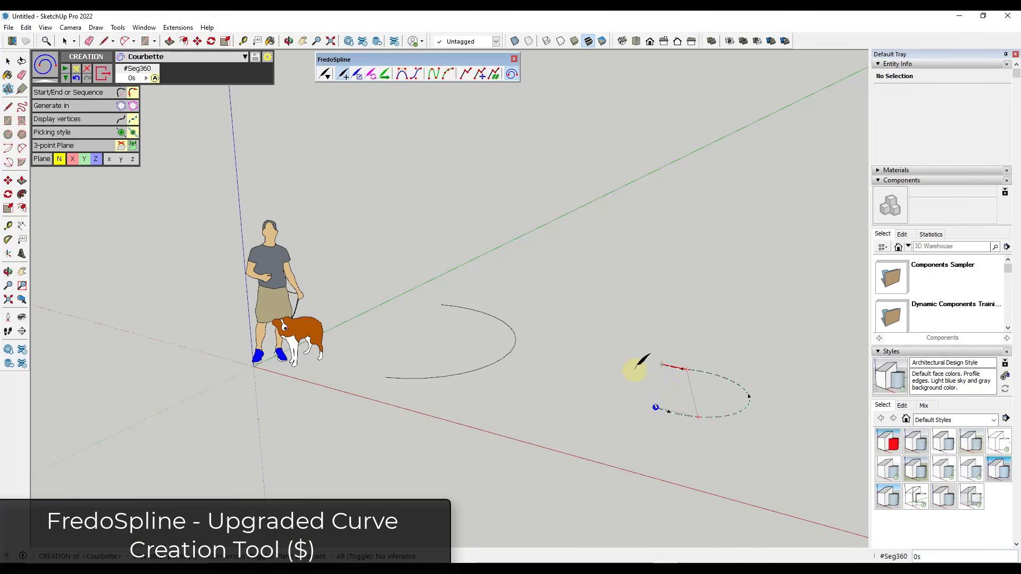
pyautogui.click(605, 423)
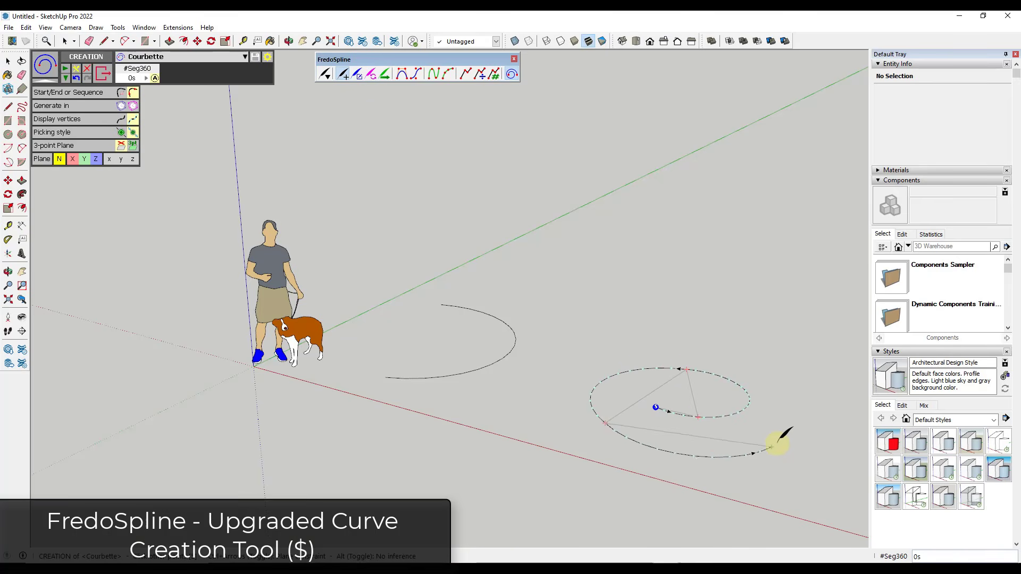
pyautogui.click(785, 431)
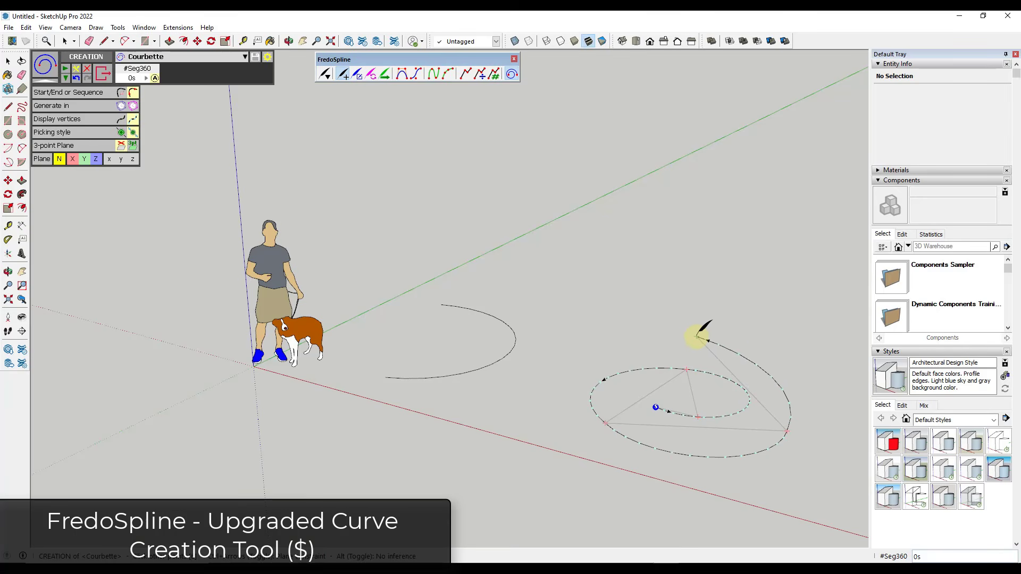
pyautogui.click(563, 362)
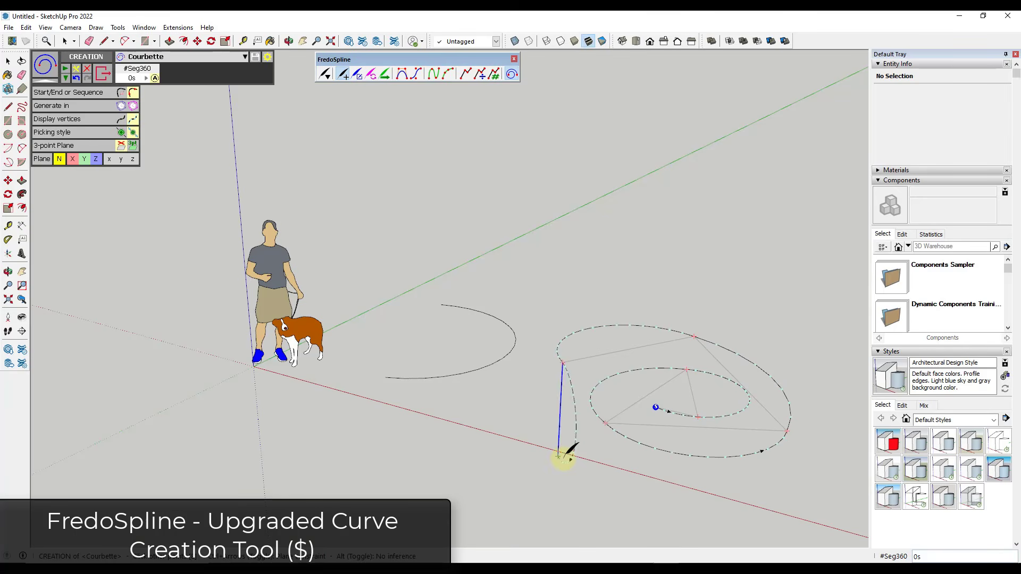
pyautogui.doubleClick(548, 460)
# Step: Reopen the first Courbette curve beside the dog for FredoSpline editing and move its middle control point inward toward the dog
pyautogui.moveTo(555, 454); pyautogui.dragTo(604, 427, button='middle')
pyautogui.scroll(-1, 576, 378)
pyautogui.scroll(1, 543, 367)
pyautogui.press('space')
pyautogui.rightClick(524, 364)
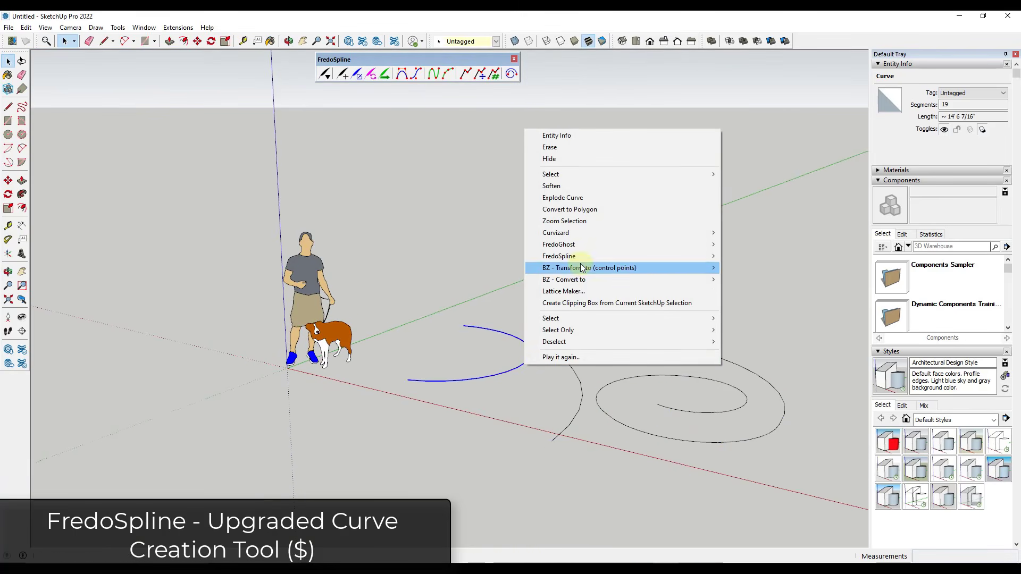
pyautogui.moveTo(579, 255)
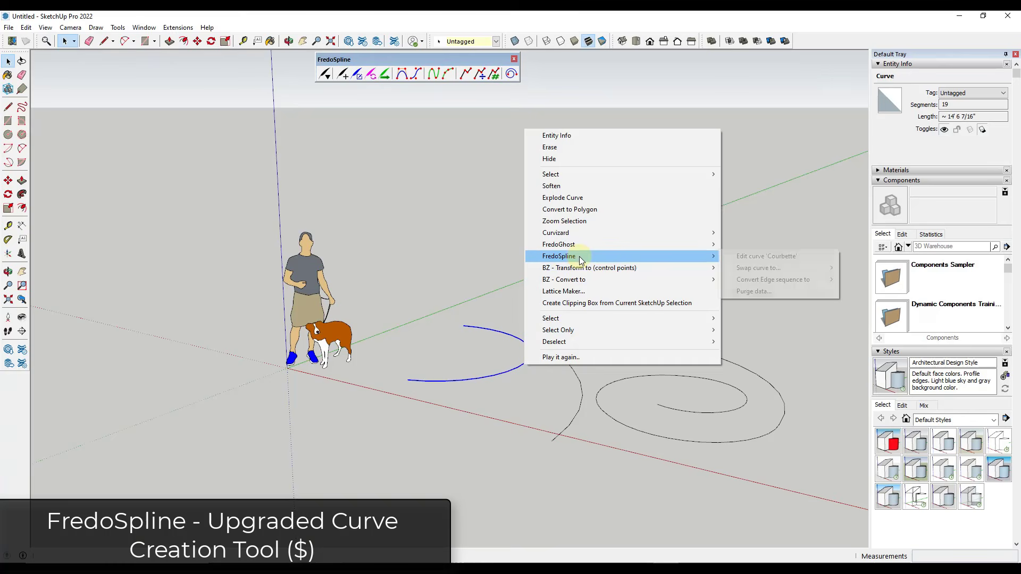
pyautogui.click(772, 256)
pyautogui.scroll(3, 524, 346)
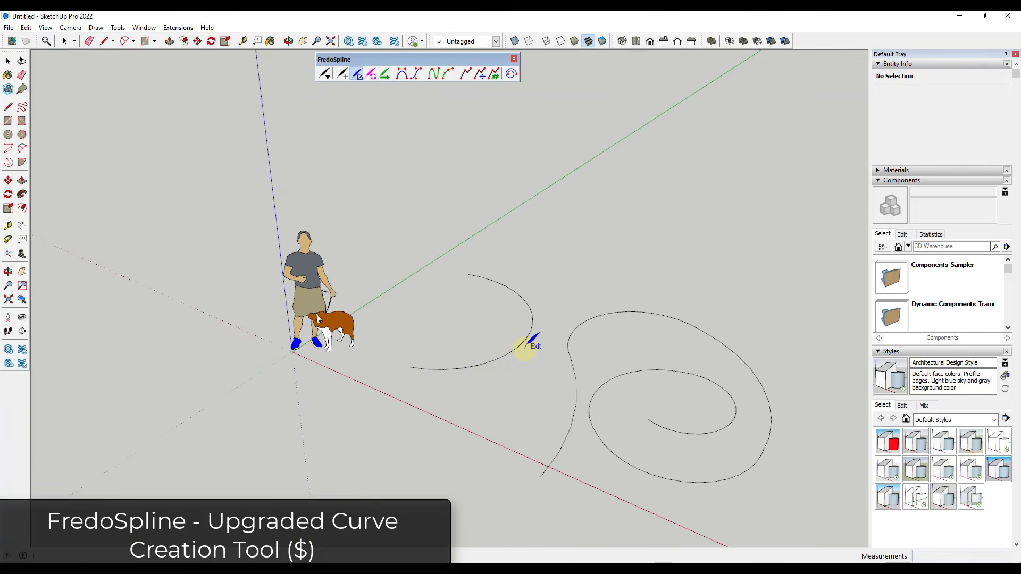
pyautogui.moveTo(535, 292); pyautogui.dragTo(486, 296)
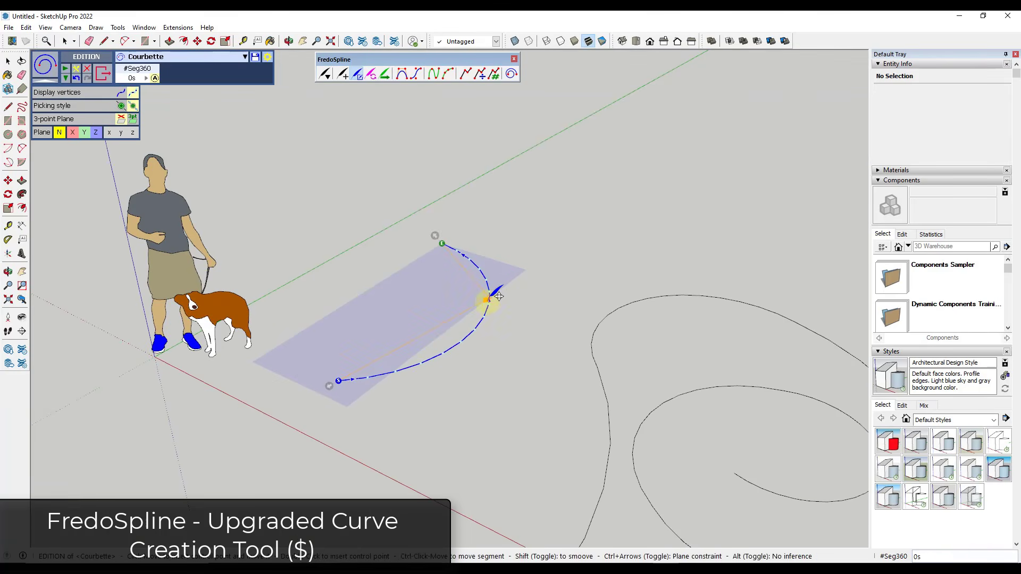
# Step: Try 45 circle segments on the Courbette curve and raise the number of circle segments to 96
pyautogui.click(132, 79)
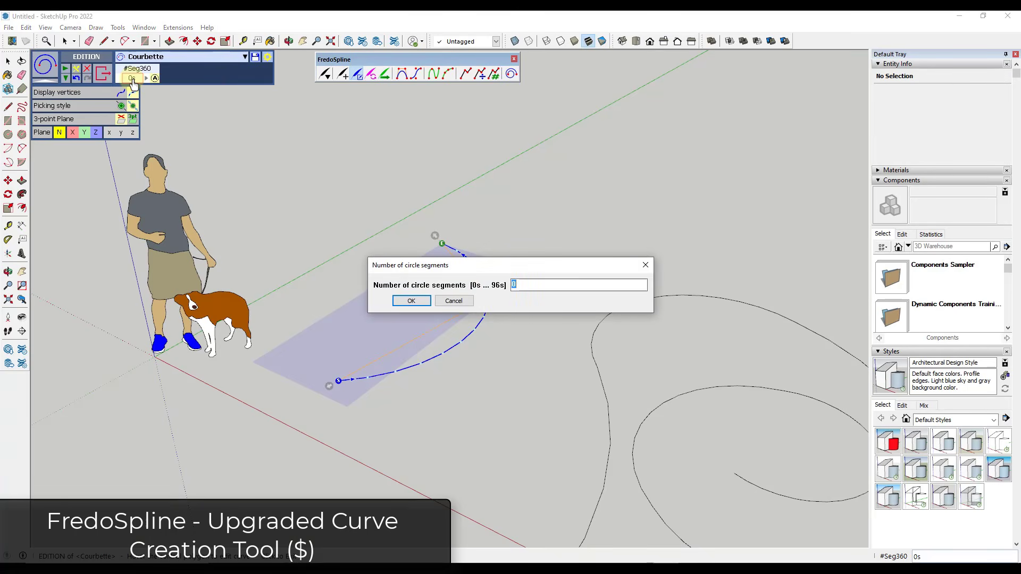
pyautogui.write('45')
pyautogui.press('Return')
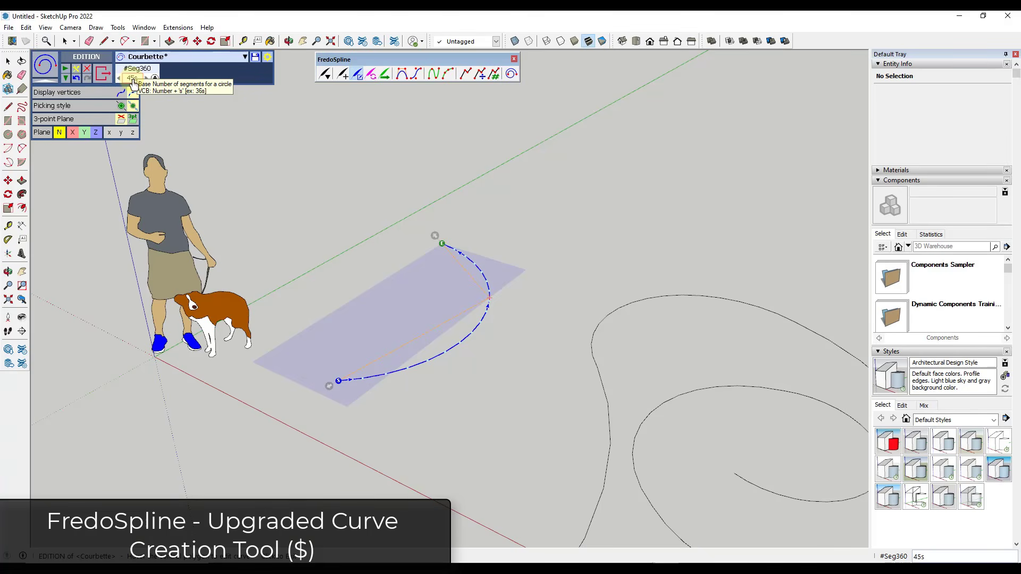
pyautogui.click(133, 82)
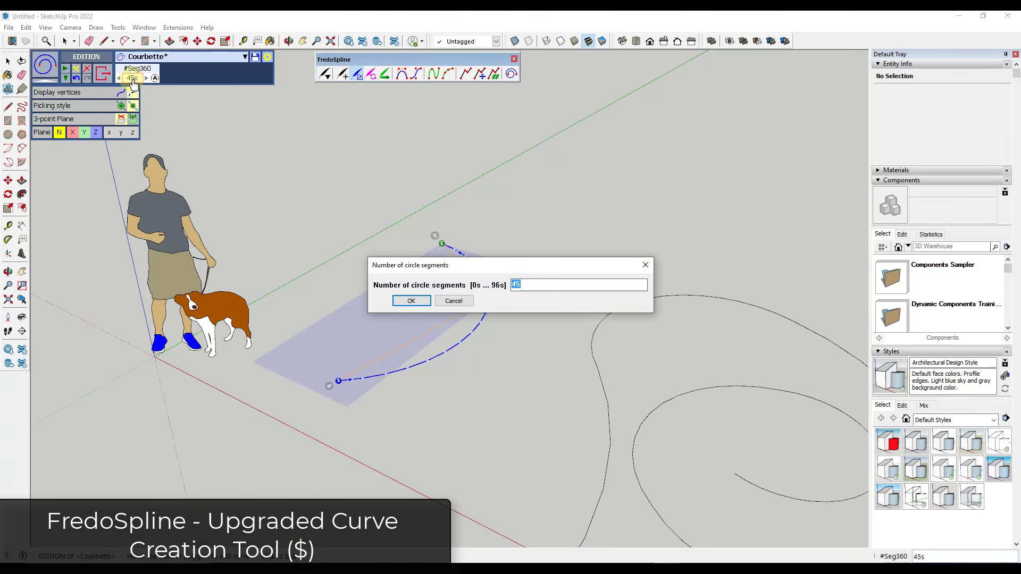
pyautogui.write('96')
pyautogui.press('Return')
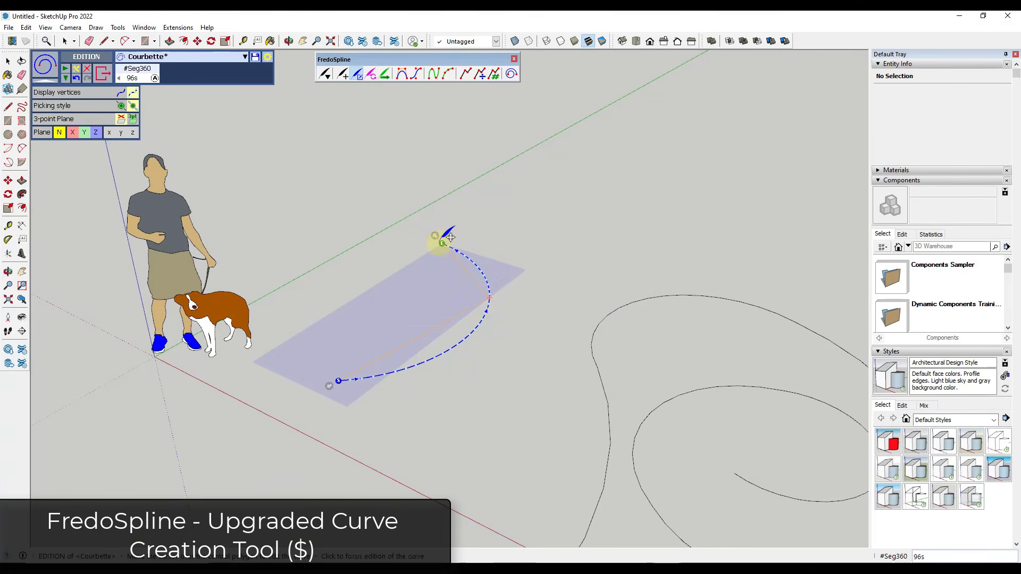
# Step: Move the Courbette curve's far end point outward, away from the dog, and finish editing the curve
pyautogui.moveTo(452, 232); pyautogui.dragTo(486, 200)
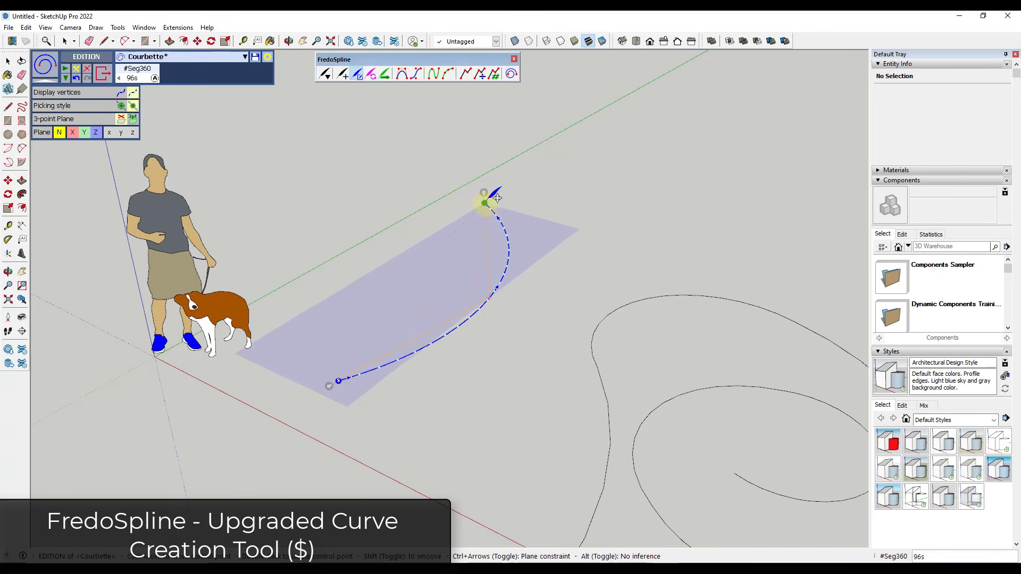
pyautogui.scroll(-3, 465, 281)
pyautogui.click(499, 265)
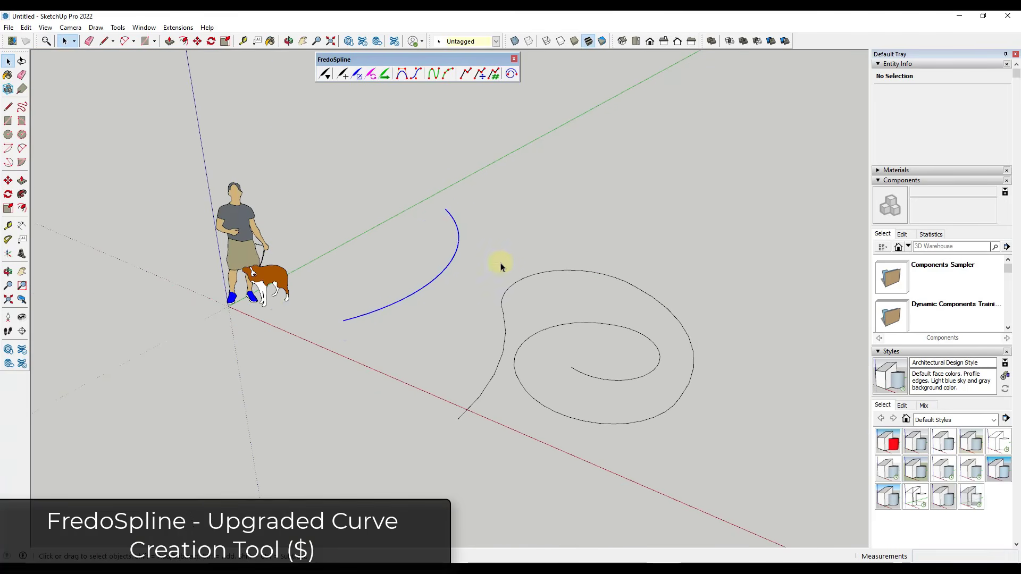
pyautogui.scroll(3, 570, 276)
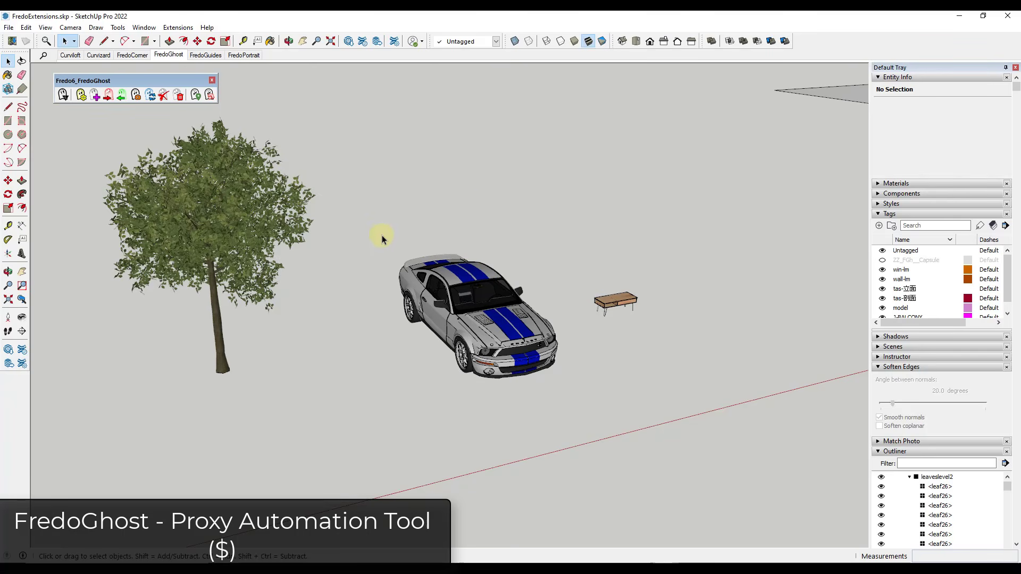
# Step: Select the Ficus Tree component and open FredoGhost Studio, placing its window above the car
pyautogui.moveTo(92, 83); pyautogui.dragTo(81, 79)
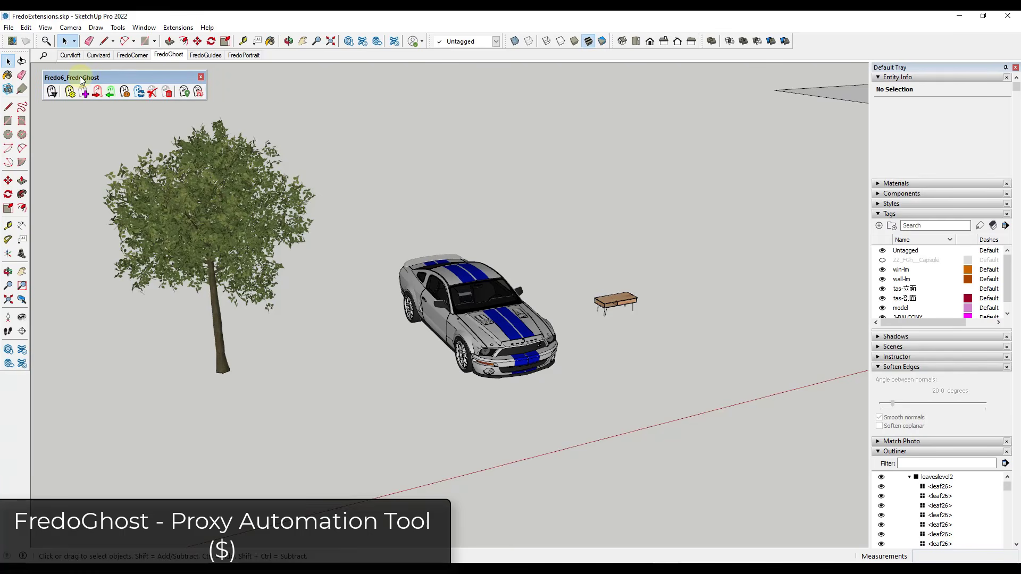
pyautogui.click(178, 223)
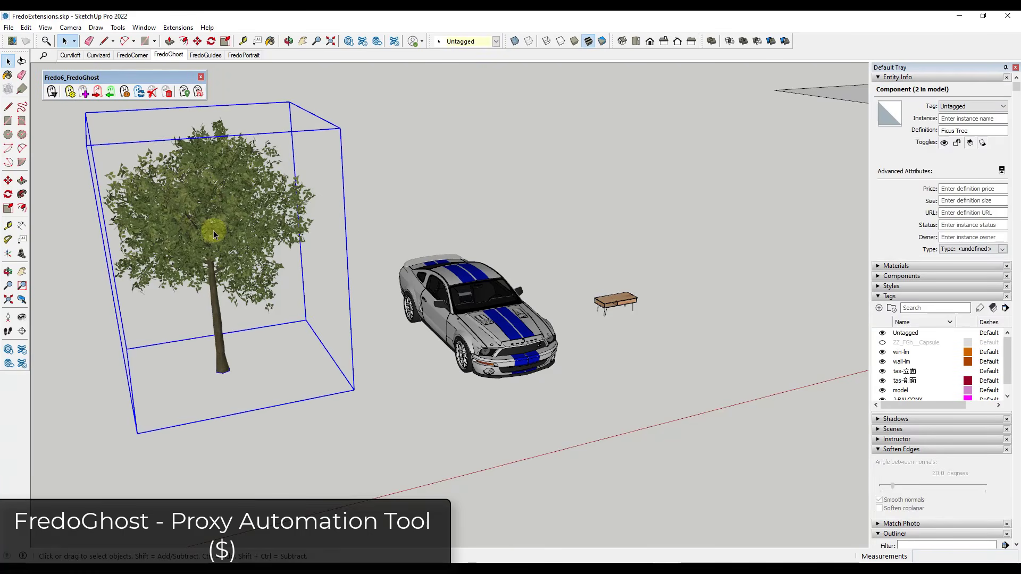
pyautogui.click(71, 94)
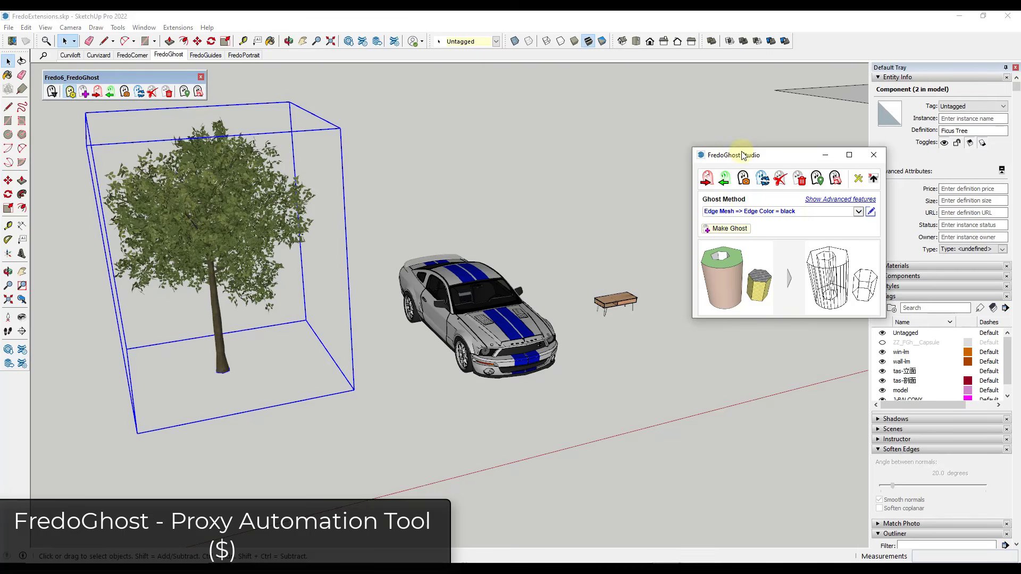
pyautogui.moveTo(740, 152); pyautogui.dragTo(458, 79)
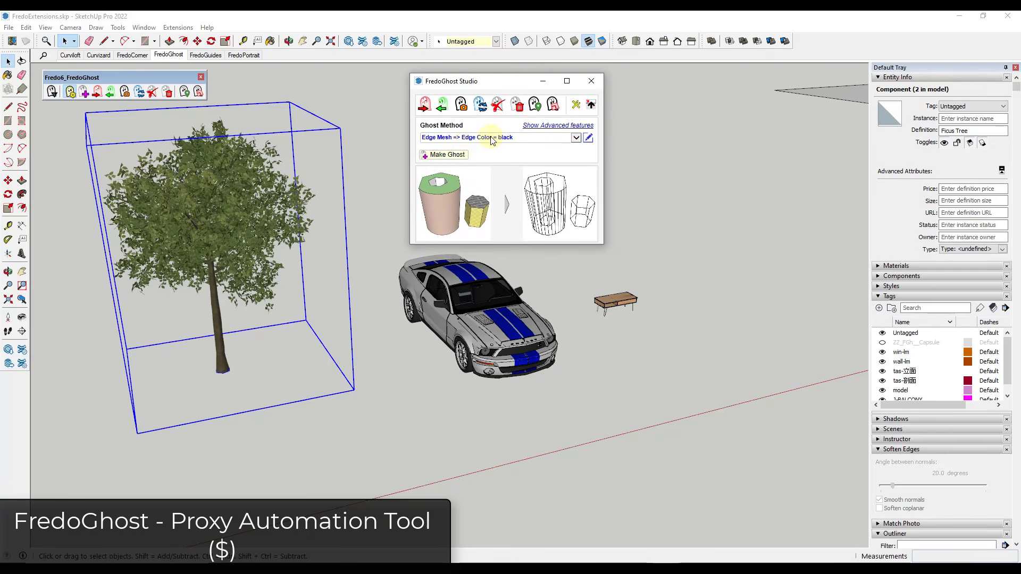
# Step: Preview the bounding box ghost methods and make a ghost of the tree with Bounding Box => Single global
pyautogui.click(490, 140)
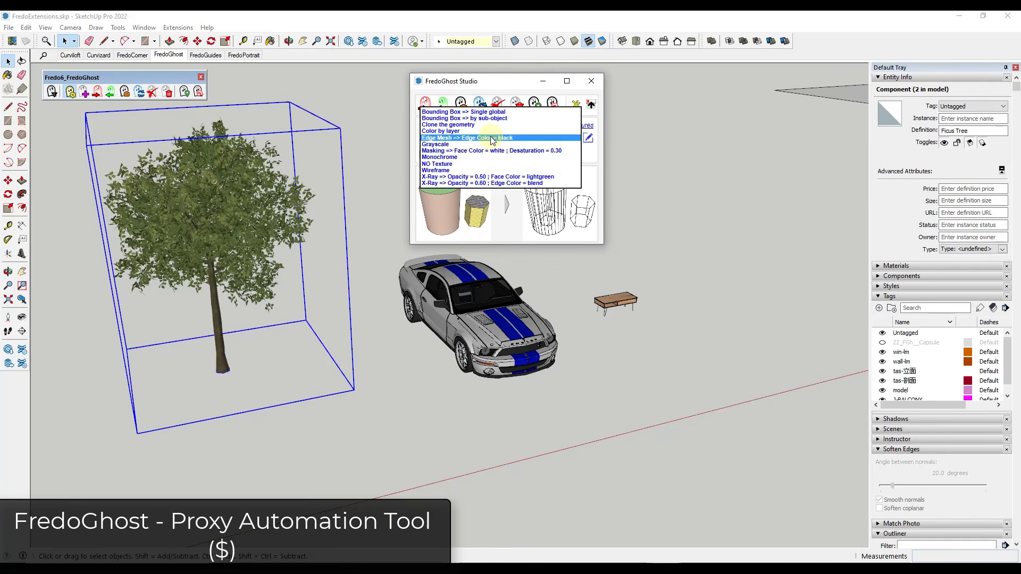
pyautogui.click(471, 113)
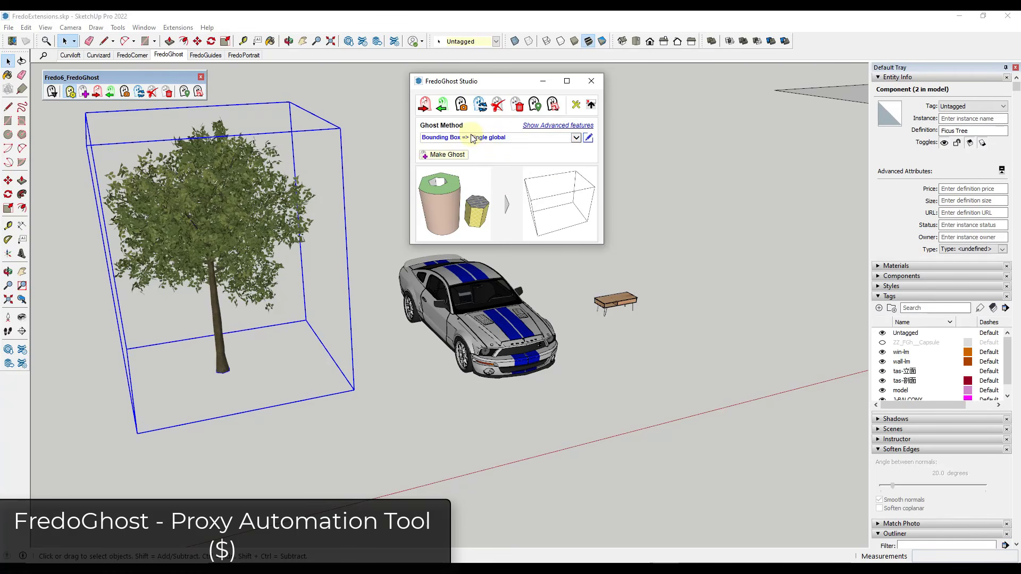
pyautogui.click(498, 138)
pyautogui.click(494, 147)
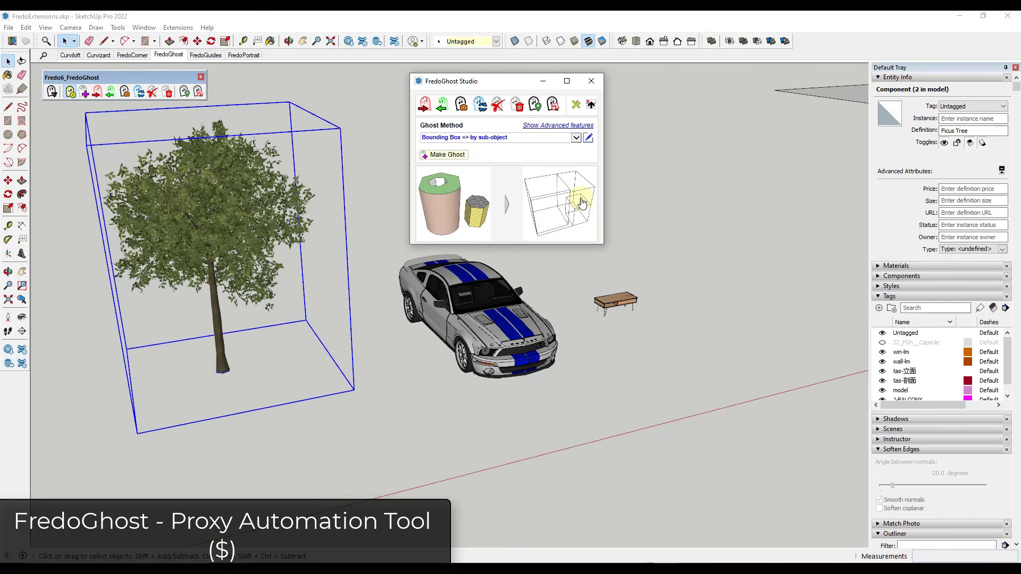
pyautogui.click(467, 140)
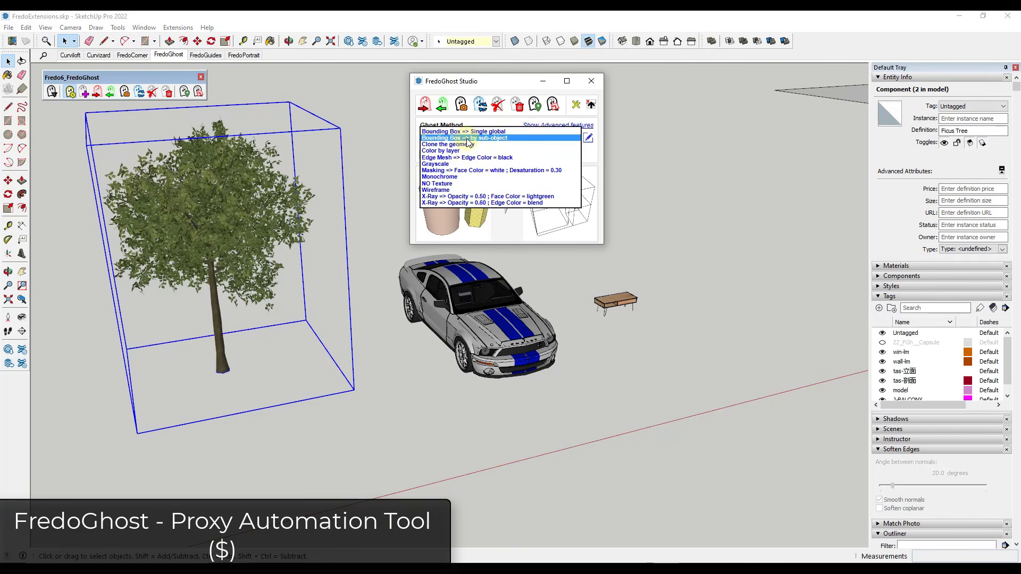
pyautogui.click(469, 132)
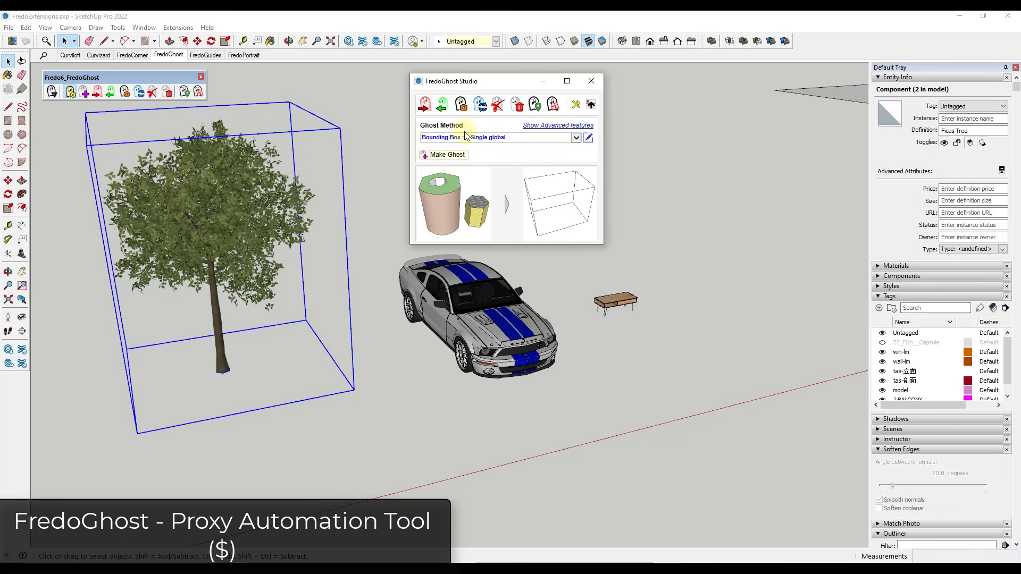
pyautogui.click(444, 159)
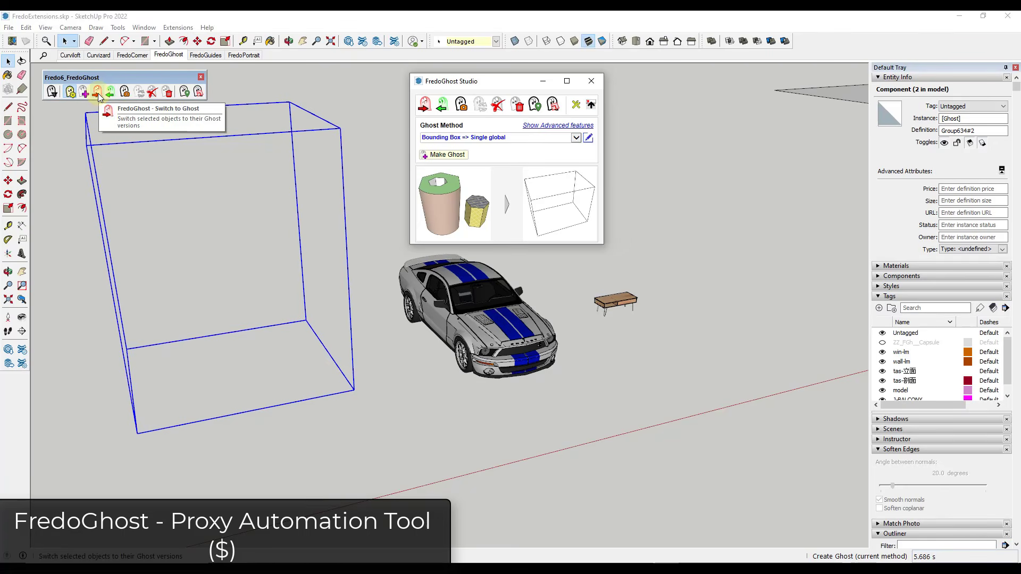
# Step: Switch the tree back and forth between its real and ghost versions, ending on the ghost
pyautogui.click(110, 95)
pyautogui.click(98, 94)
pyautogui.click(110, 93)
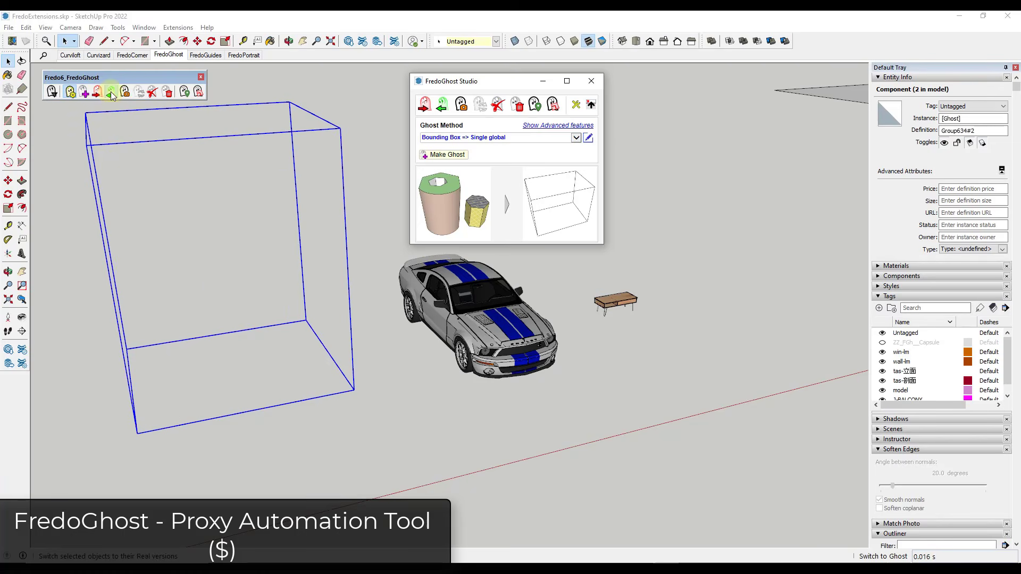
pyautogui.click(99, 94)
# Step: Make a Grayscale ghost of the Ford Shelby Mustang and switch the car back to its real version
pyautogui.click(463, 289)
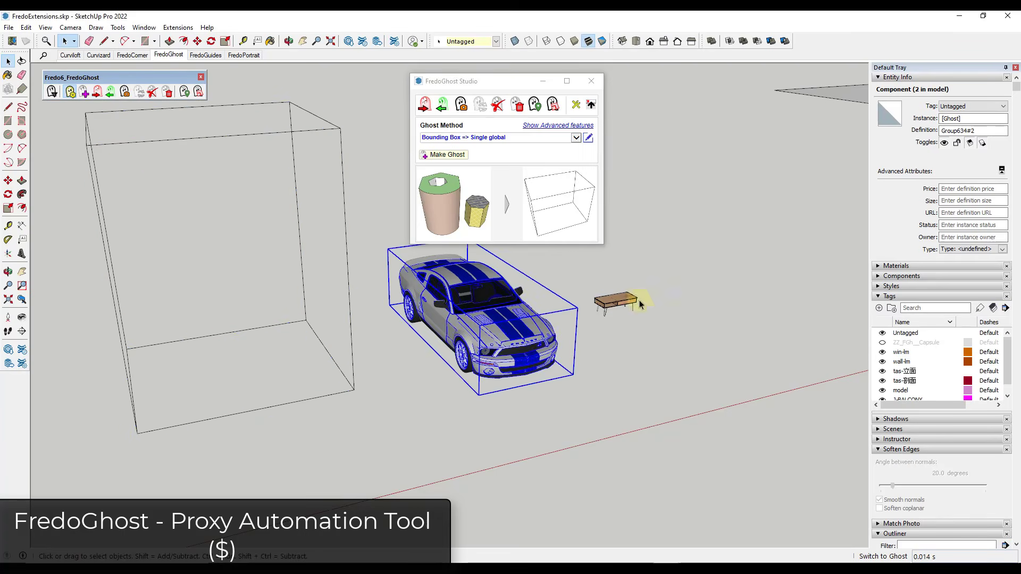
pyautogui.scroll(4, 808, 264)
pyautogui.scroll(-3, 593, 294)
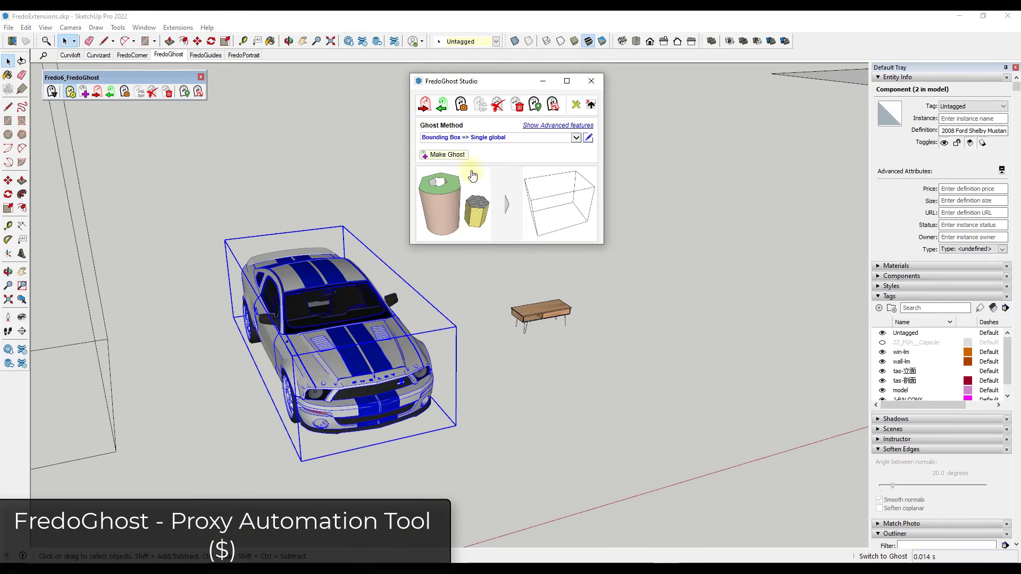
pyautogui.click(485, 138)
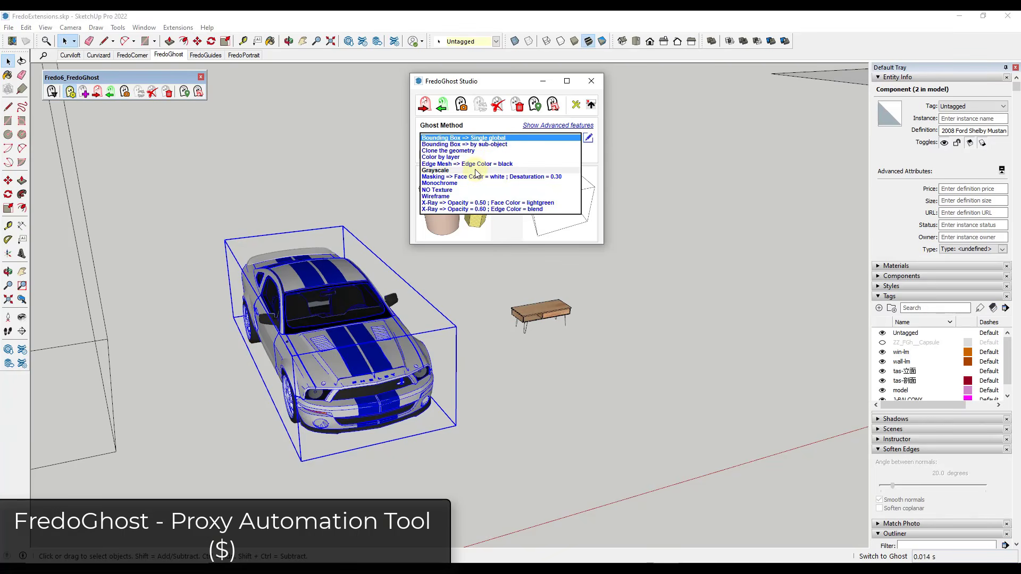
pyautogui.click(460, 170)
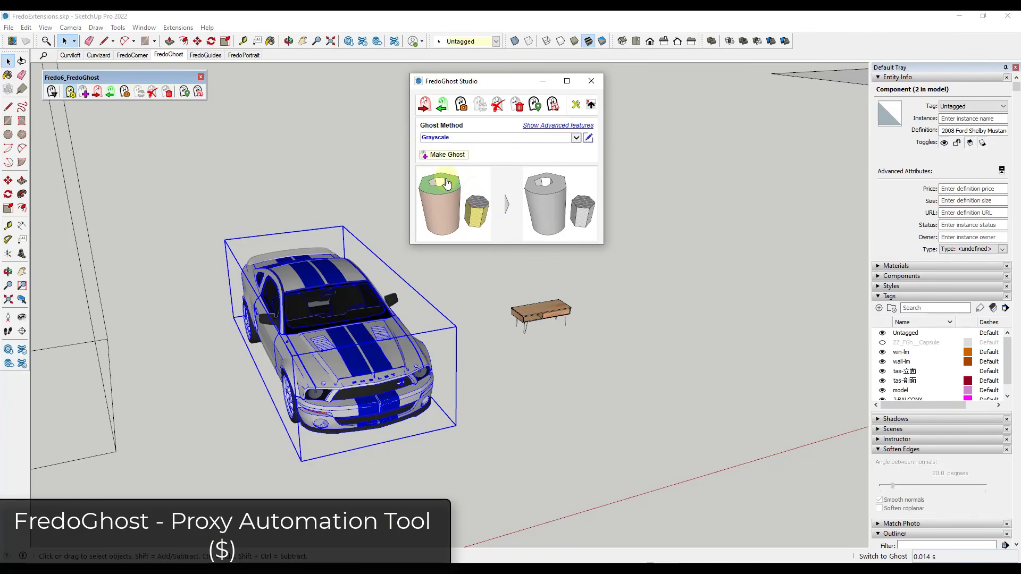
pyautogui.click(447, 155)
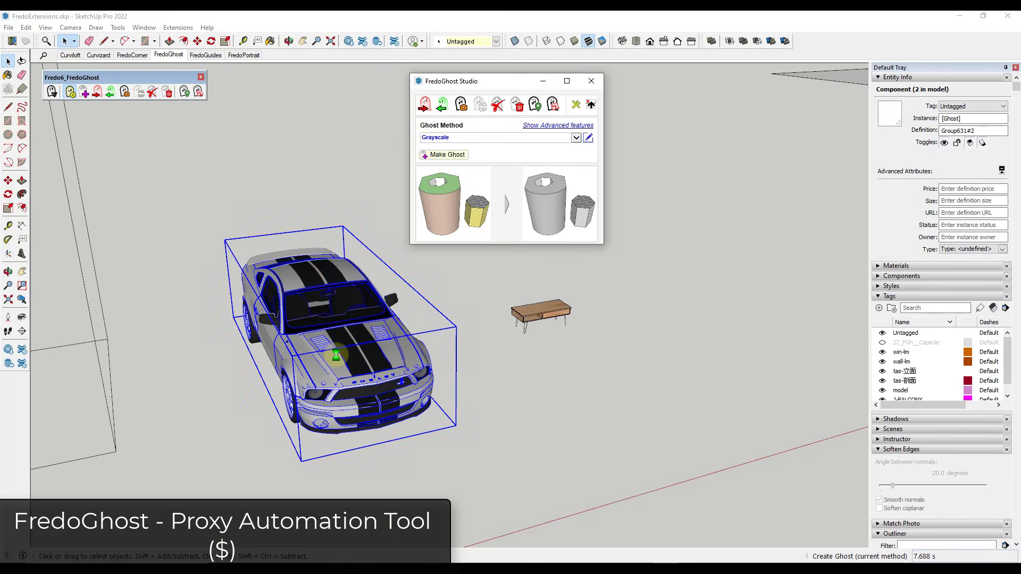
pyautogui.click(110, 93)
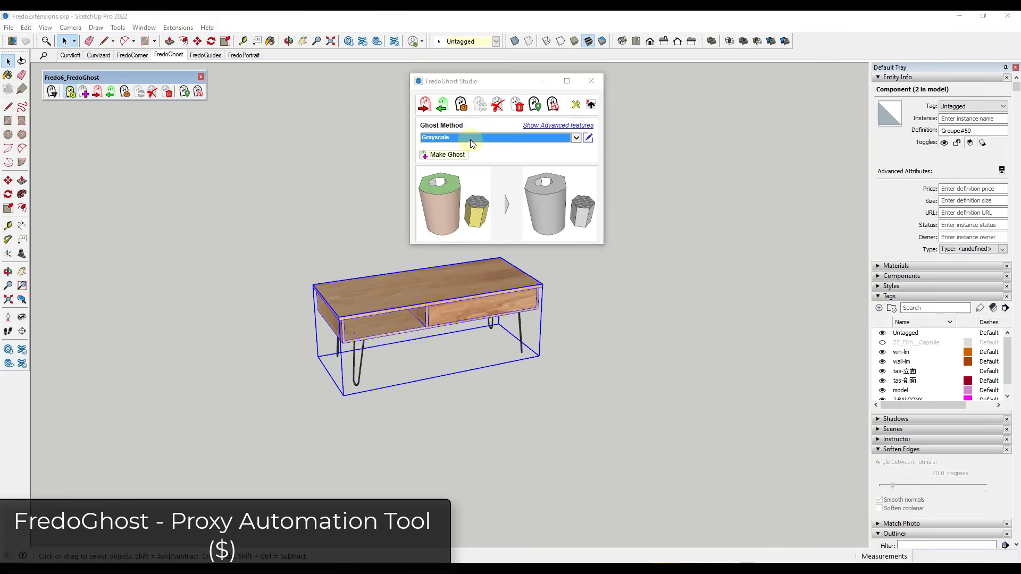
# Step: Make a Wireframe ghost of the wooden table and switch it to its real version and back to the ghost
pyautogui.click(470, 140)
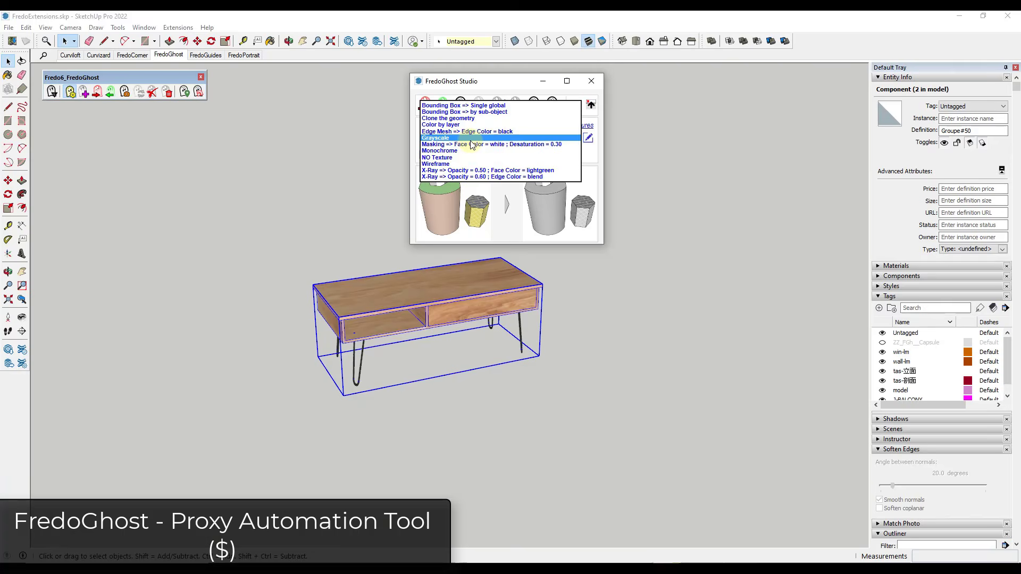
pyautogui.click(444, 164)
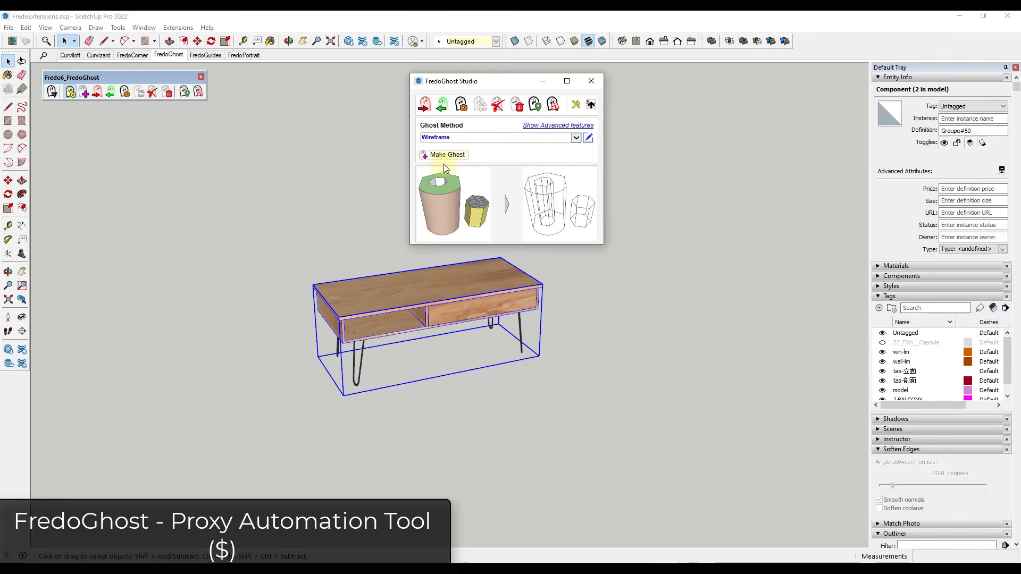
pyautogui.click(441, 155)
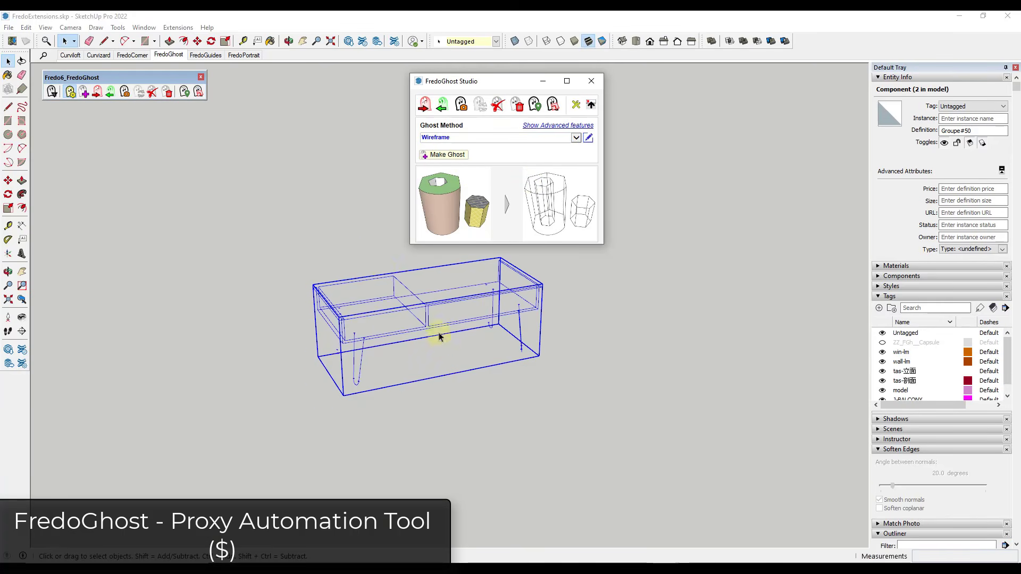
pyautogui.scroll(2, 476, 307)
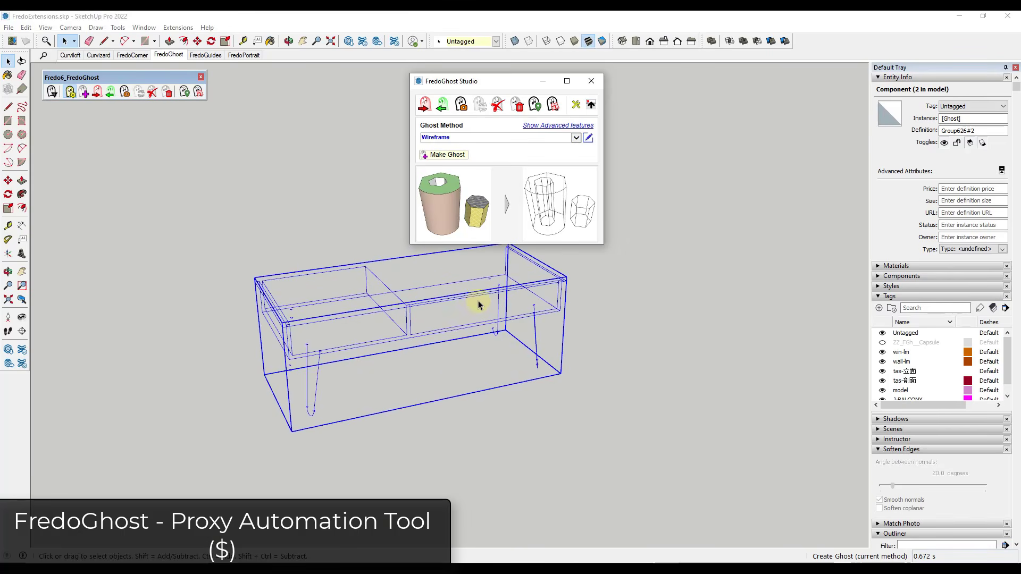
pyautogui.click(110, 93)
pyautogui.click(96, 92)
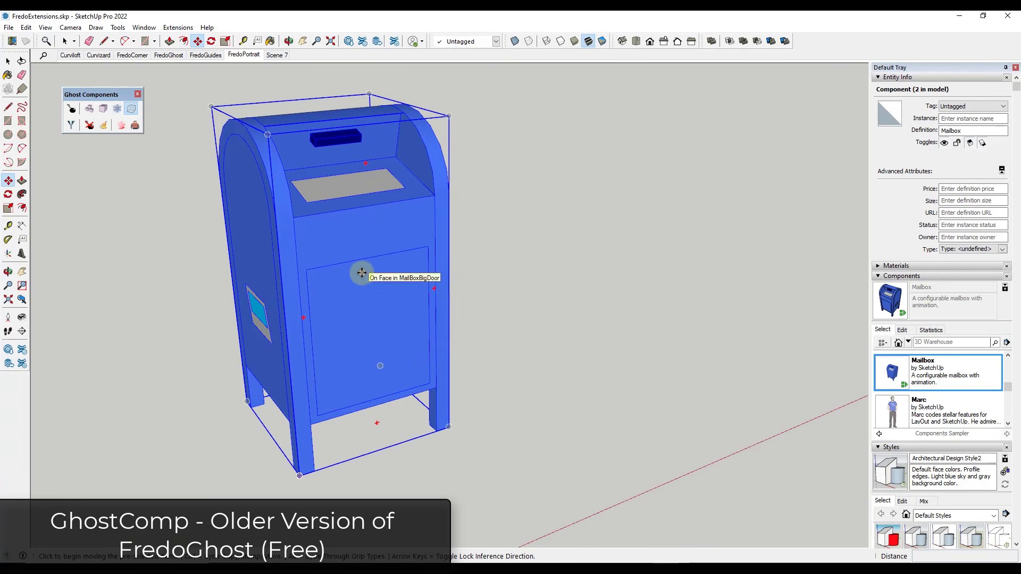
pyautogui.moveTo(309, 266); pyautogui.dragTo(324, 263, button='middle')
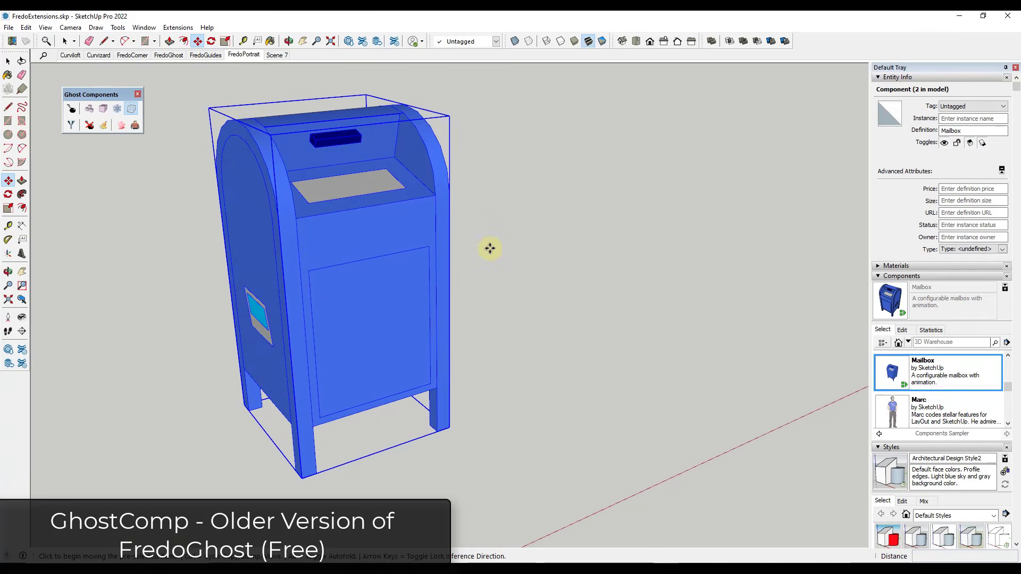
pyautogui.scroll(-2, 488, 247)
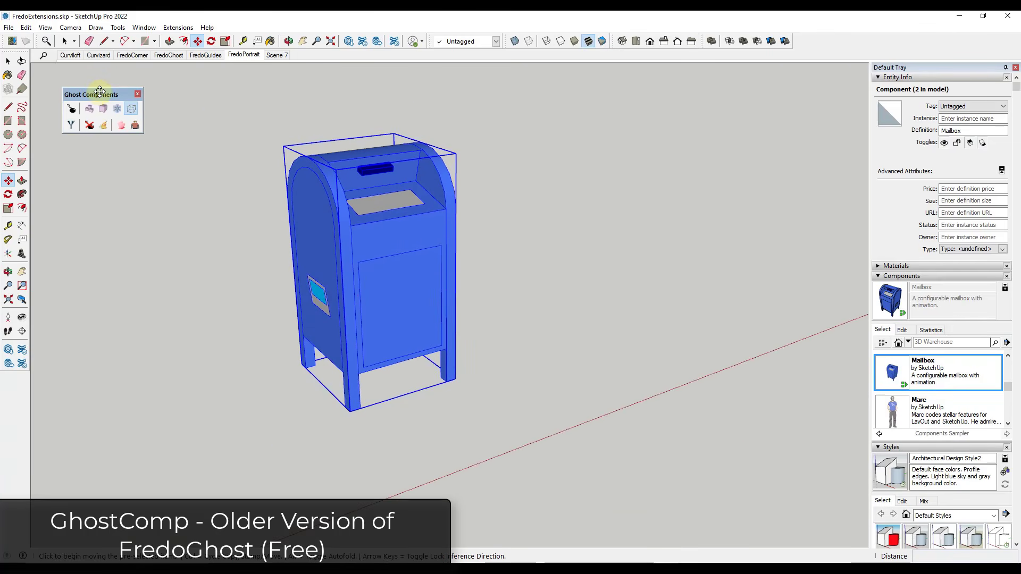
# Step: Generate a wireframe GhostComp ghost of the selected mailbox and show its ghost version
pyautogui.moveTo(100, 91); pyautogui.dragTo(87, 79)
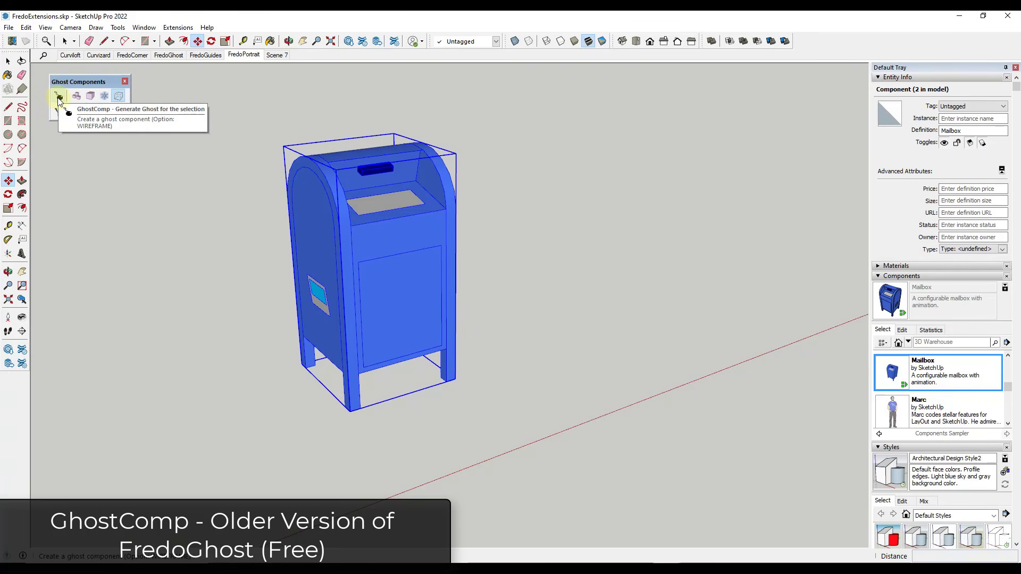
pyautogui.click(60, 100)
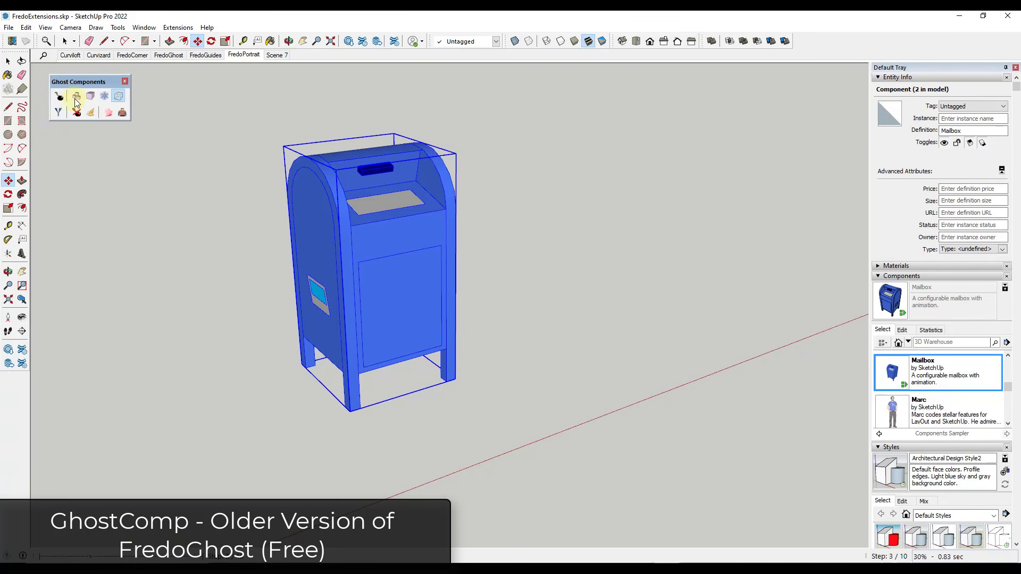
pyautogui.click(110, 113)
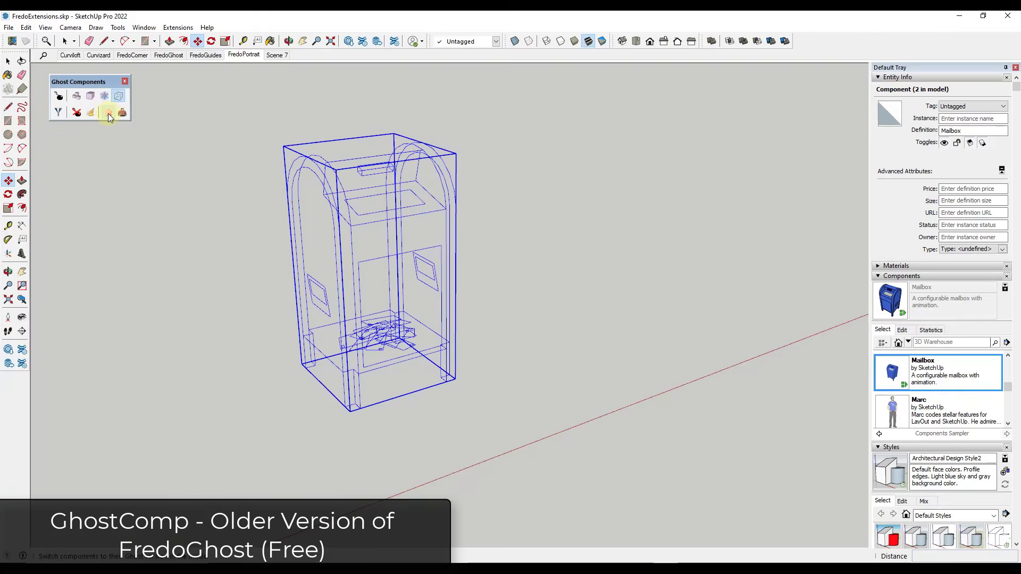
# Step: Switch the mailbox between its ghost and real versions with GhostComp, ending on the real version
pyautogui.click(118, 113)
pyautogui.click(110, 113)
pyautogui.click(111, 116)
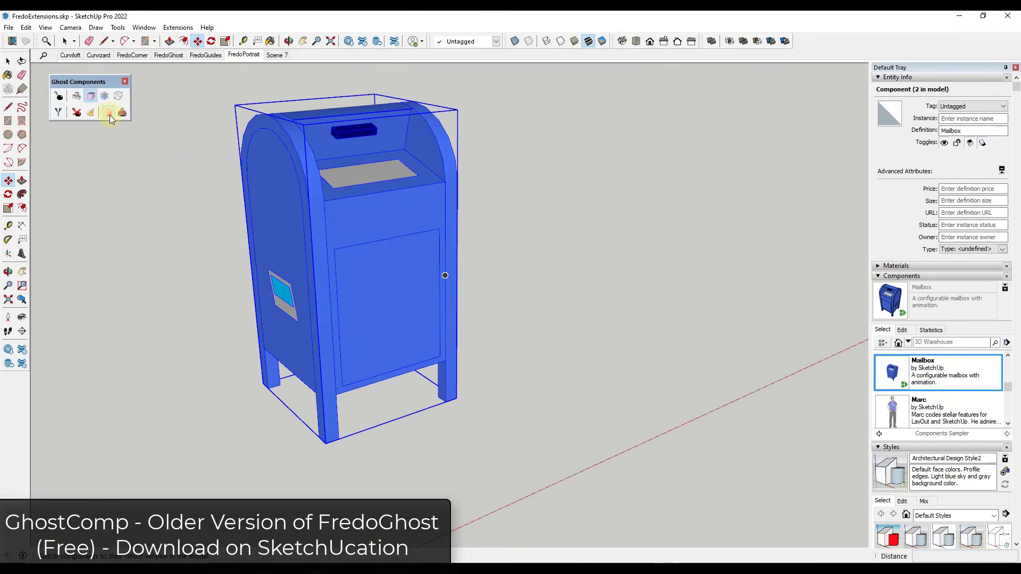
pyautogui.click(108, 113)
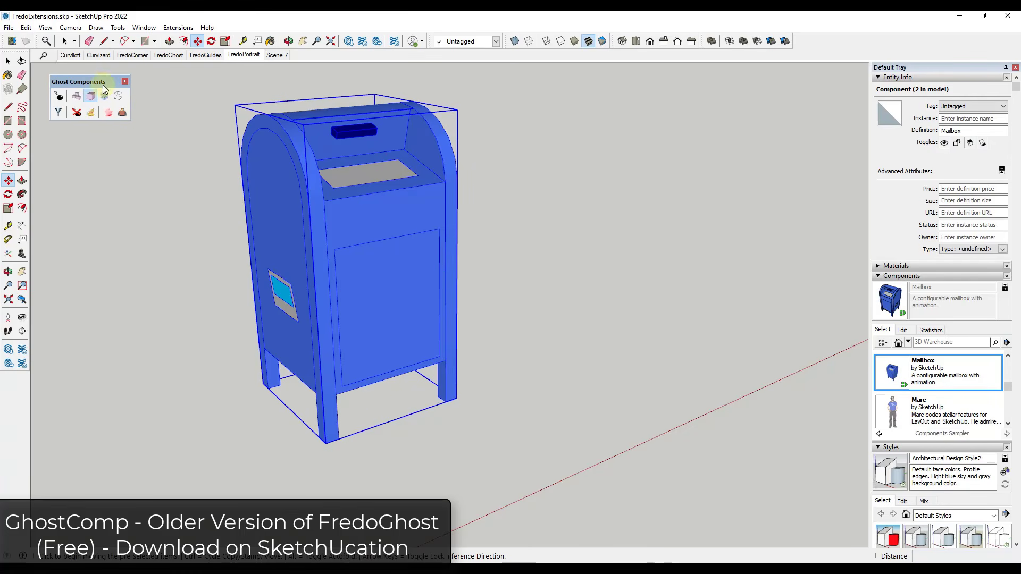
pyautogui.click(412, 214)
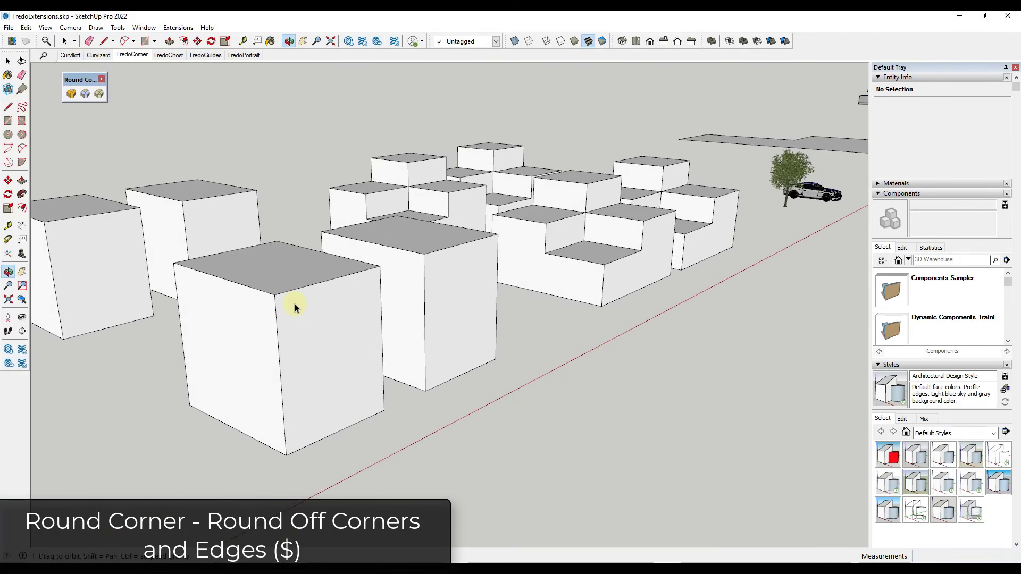
# Step: Try rounding the front box's top edge by hand with a corner arc and Push/Pull, and undo it
pyautogui.scroll(5, 292, 314)
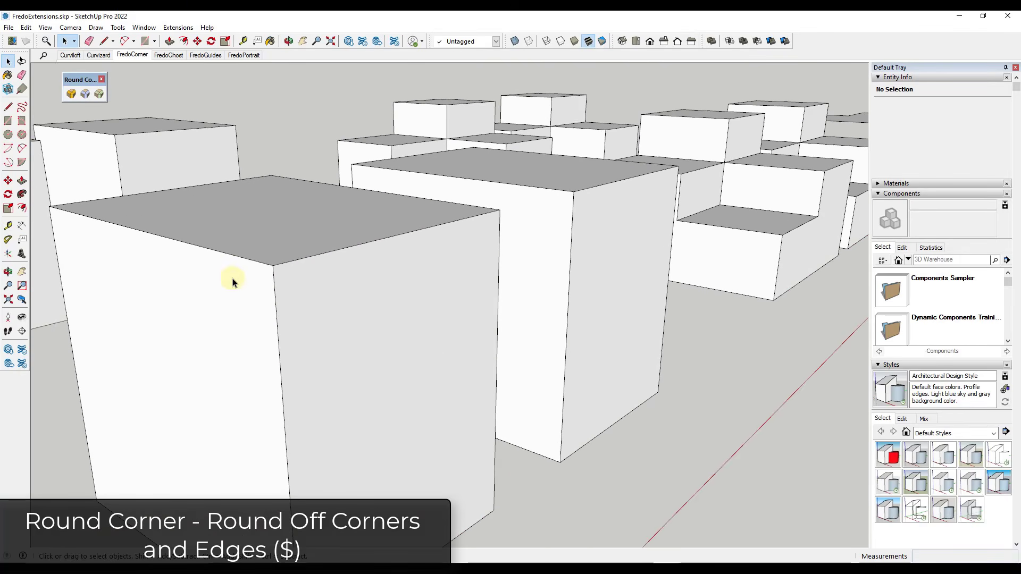
pyautogui.press('a')
pyautogui.click(246, 258)
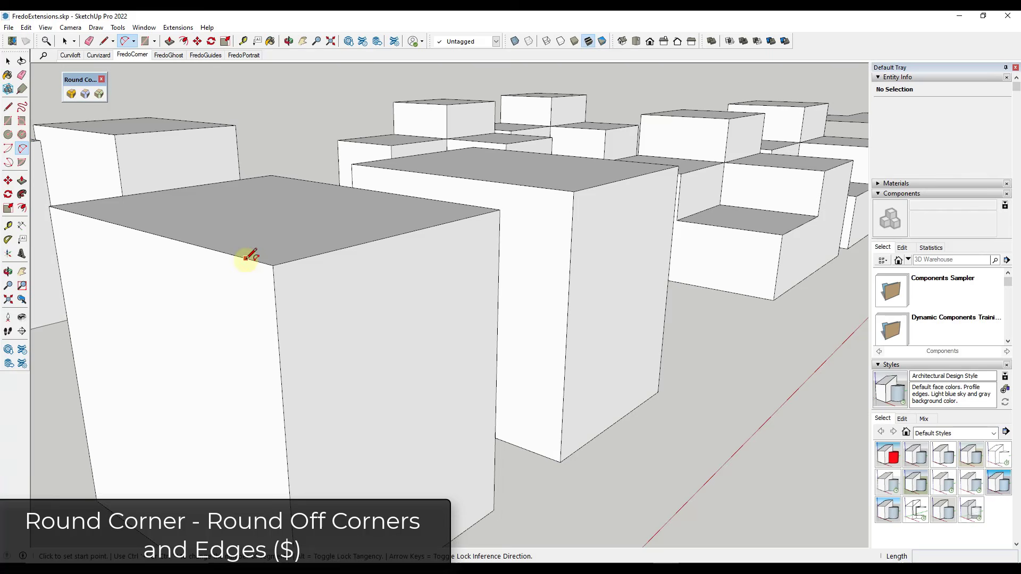
pyautogui.click(276, 308)
pyautogui.press('p')
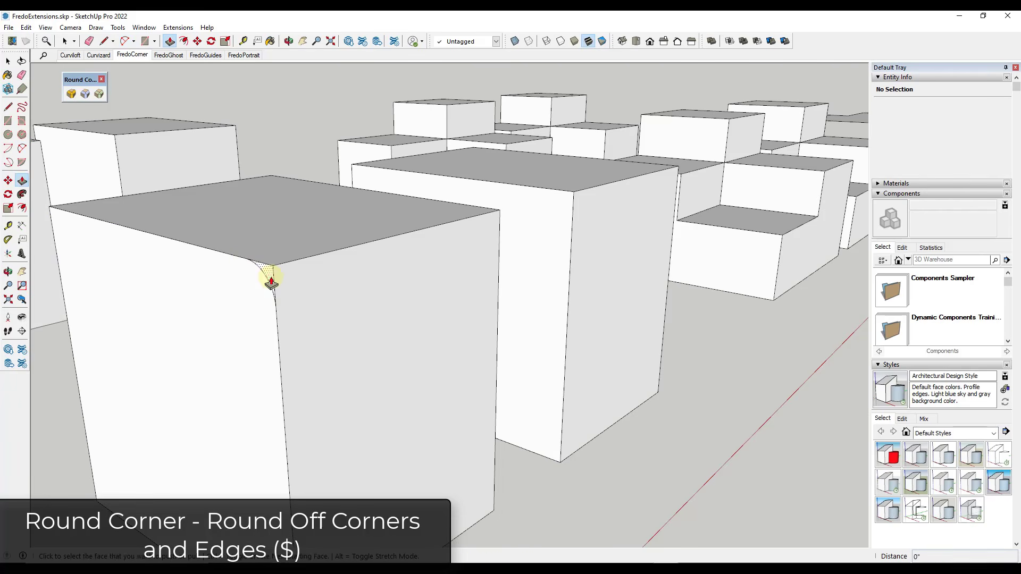
pyautogui.moveTo(325, 271); pyautogui.dragTo(478, 229)
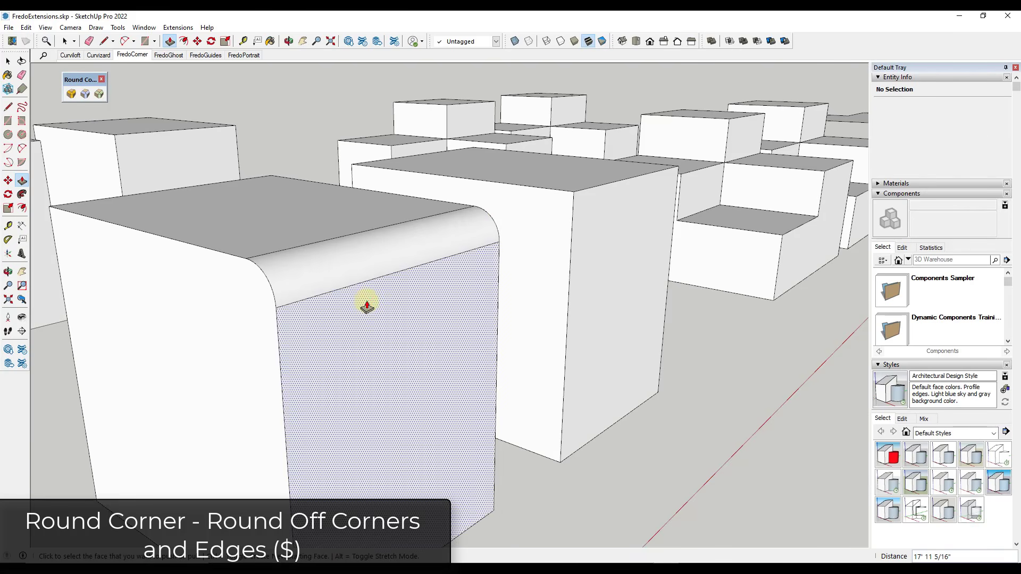
pyautogui.hotkey('ctrl', 'z')
pyautogui.hotkey('ctrl', 'z')
# Step: Round the front box's two near top edges and the vertical edge between them using Round Corner with a 2' offset
pyautogui.moveTo(380, 303); pyautogui.dragTo(420, 299, button='middle')
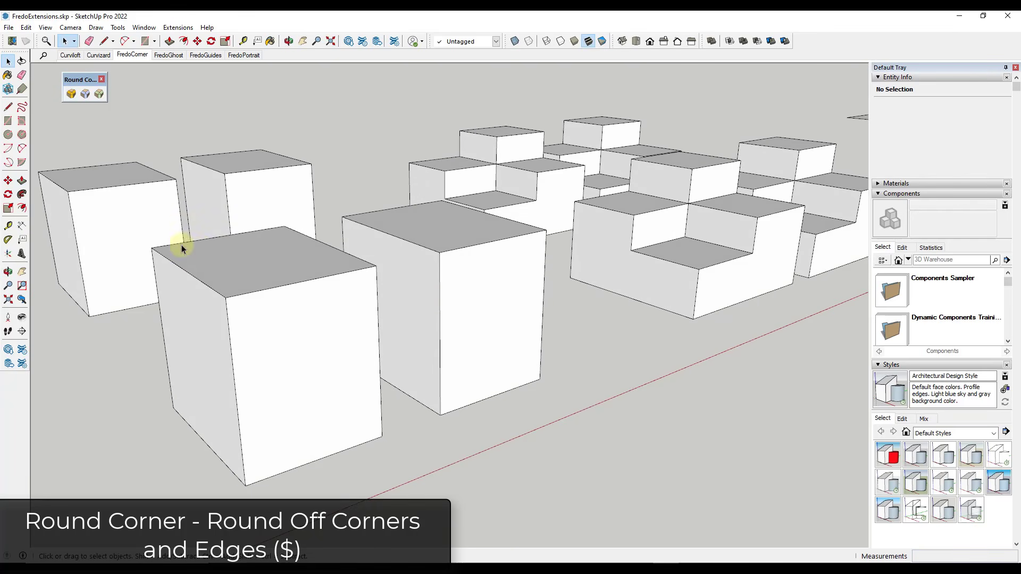
pyautogui.click(71, 94)
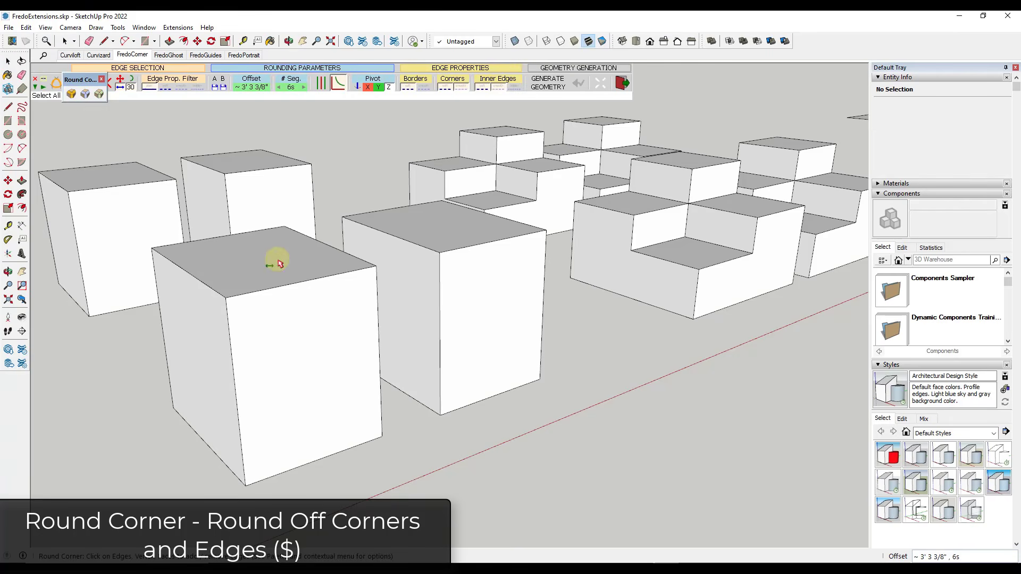
pyautogui.click(262, 287)
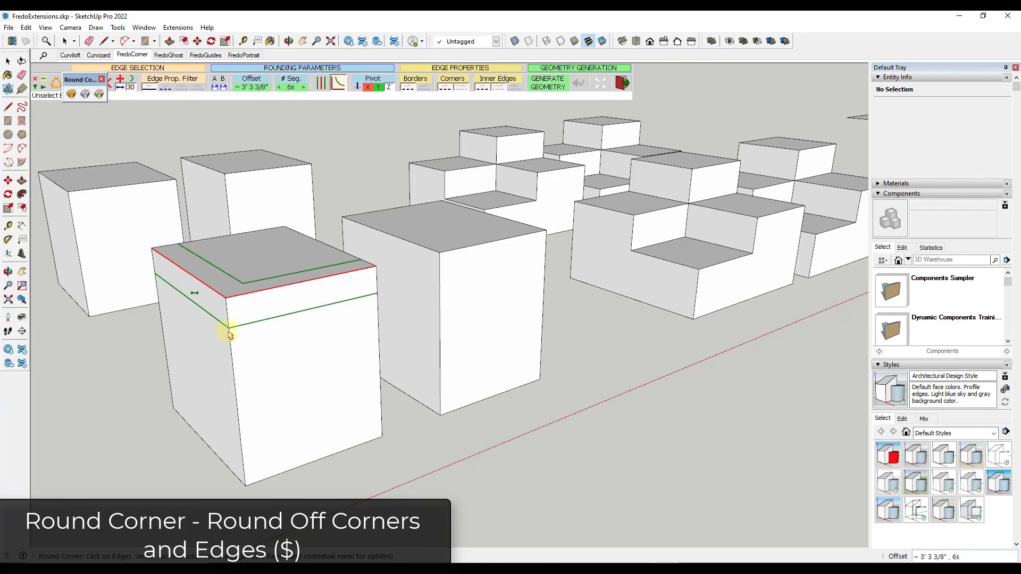
pyautogui.click(232, 354)
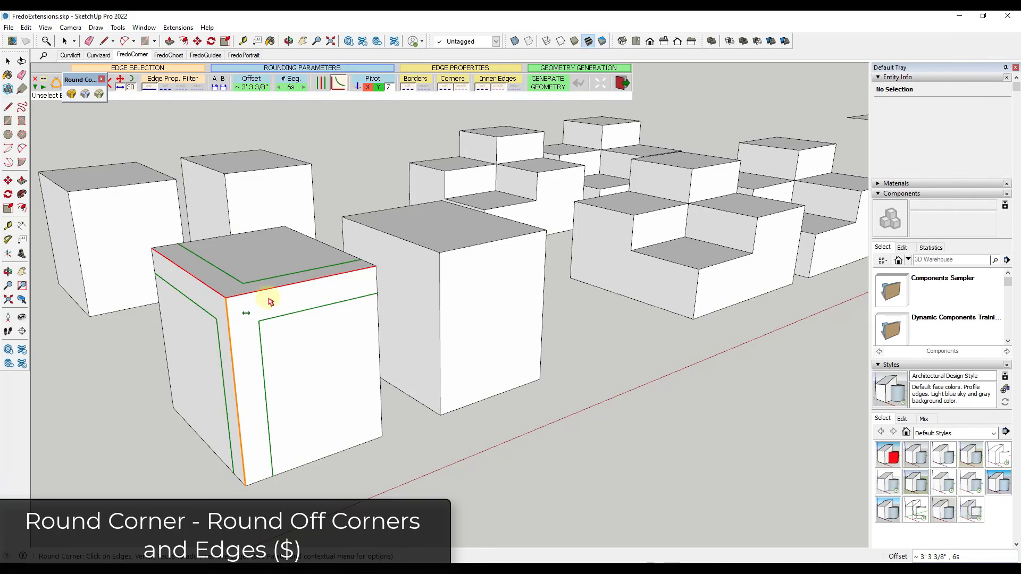
pyautogui.click(251, 86)
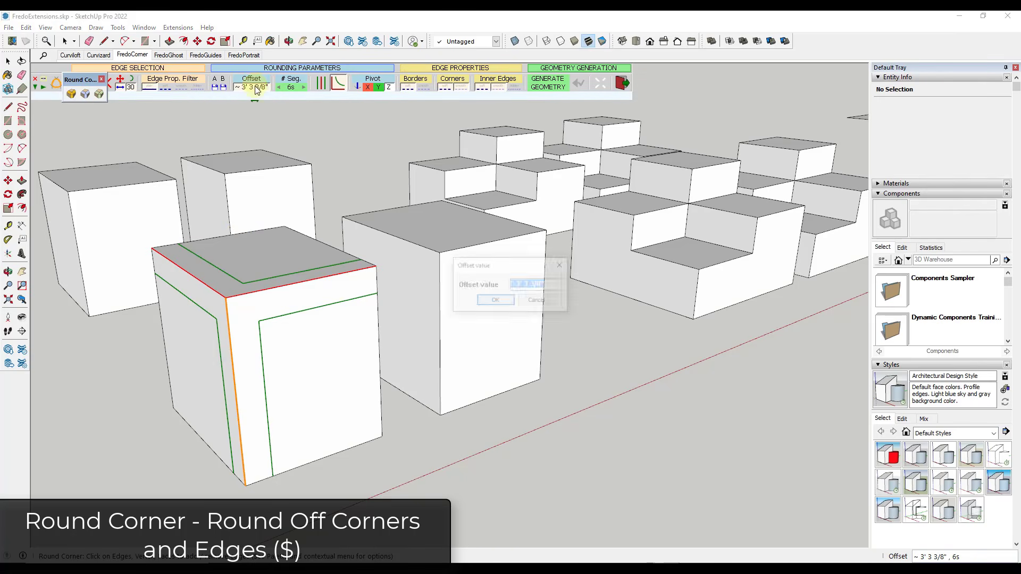
pyautogui.write("2'")
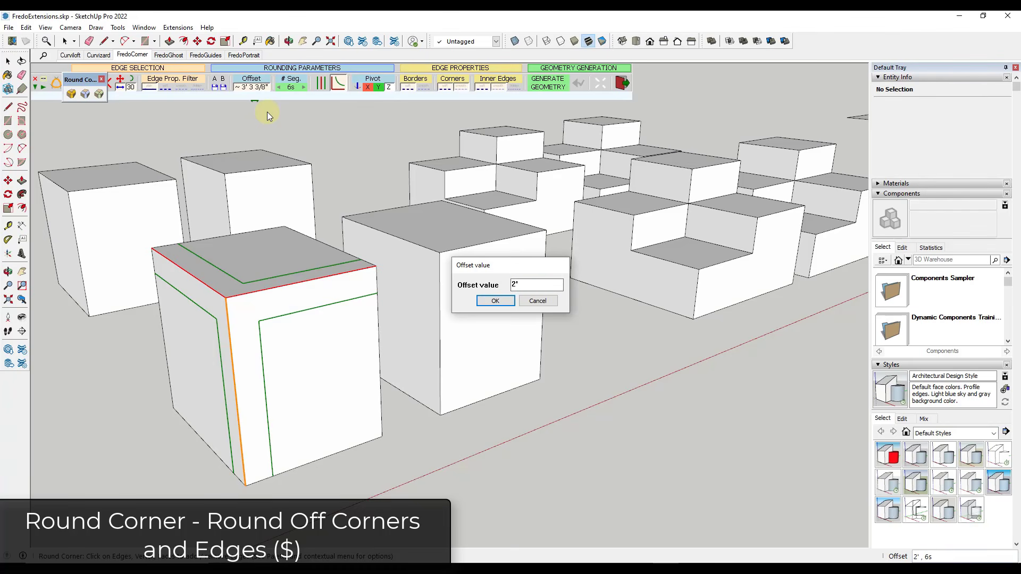
pyautogui.press('Return')
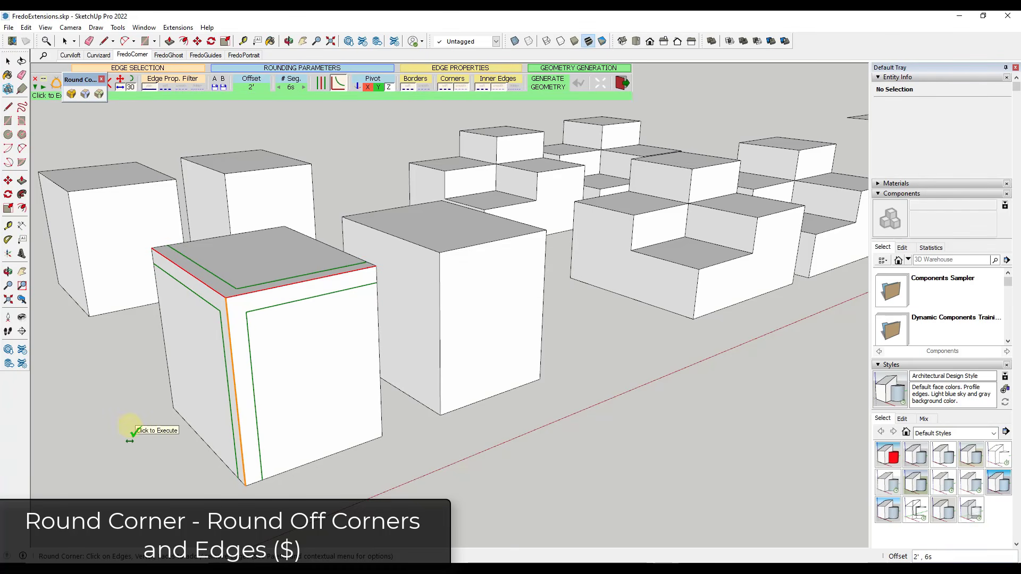
pyautogui.click(130, 434)
pyautogui.moveTo(289, 342); pyautogui.dragTo(273, 296, button='middle')
pyautogui.moveTo(385, 276); pyautogui.dragTo(338, 317, button='middle')
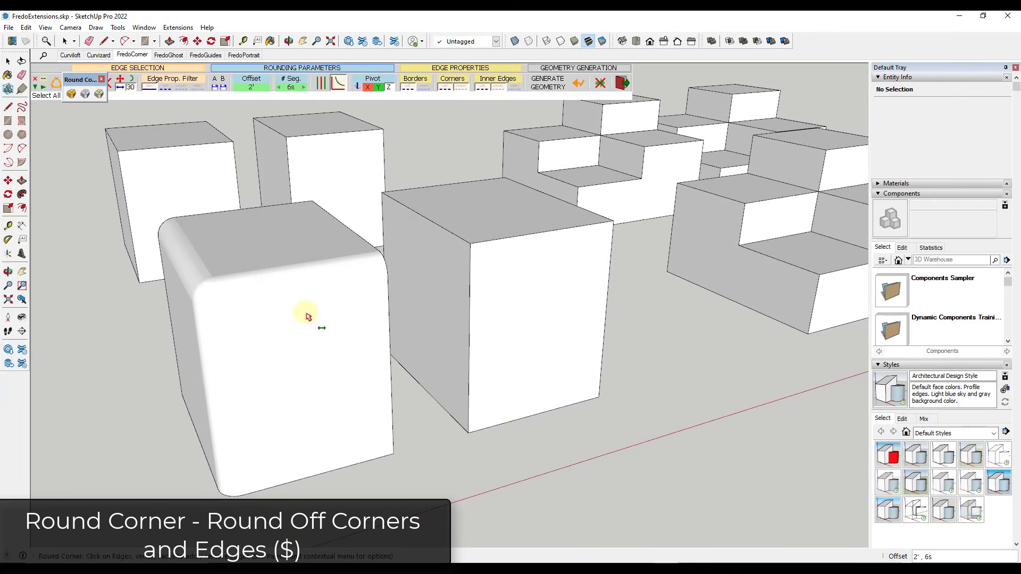
# Step: Bevel the near top edge of the stepped block's highest cube using Sharp Corner with a 3' 3 3/8" offset and one segment
pyautogui.scroll(-6, 79, 308)
pyautogui.scroll(8, 532, 263)
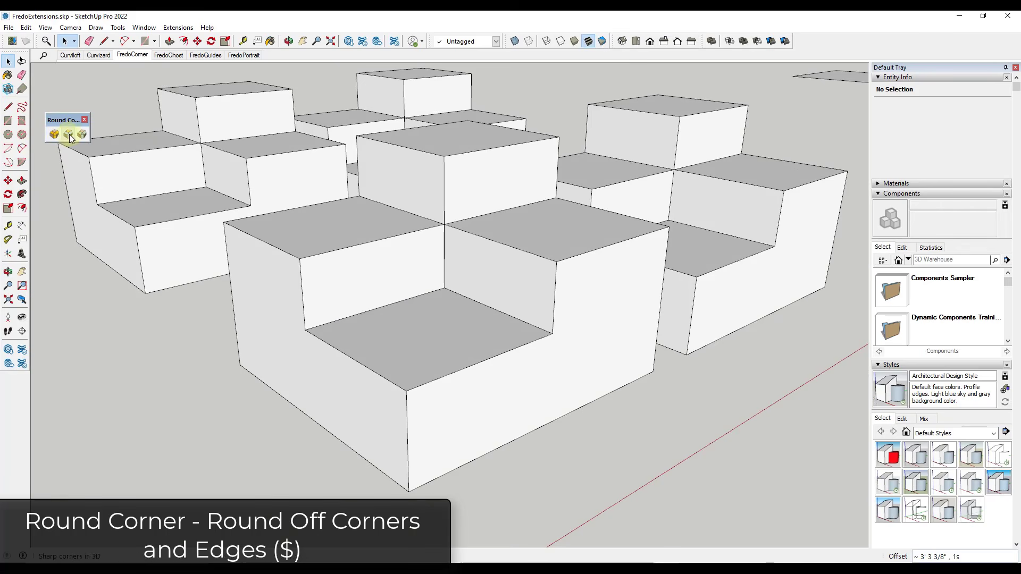
pyautogui.click(68, 134)
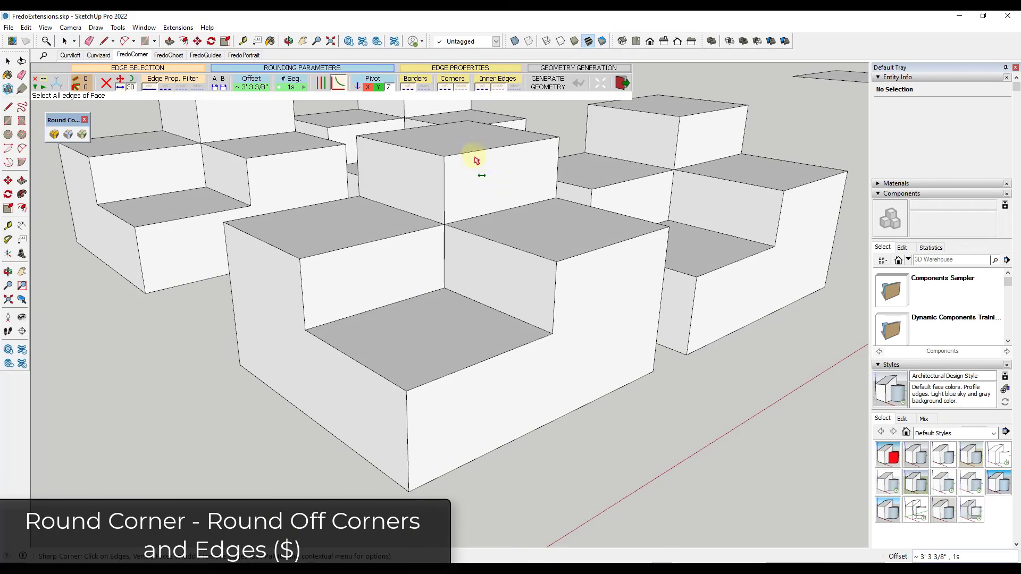
pyautogui.click(475, 157)
pyautogui.press('Return')
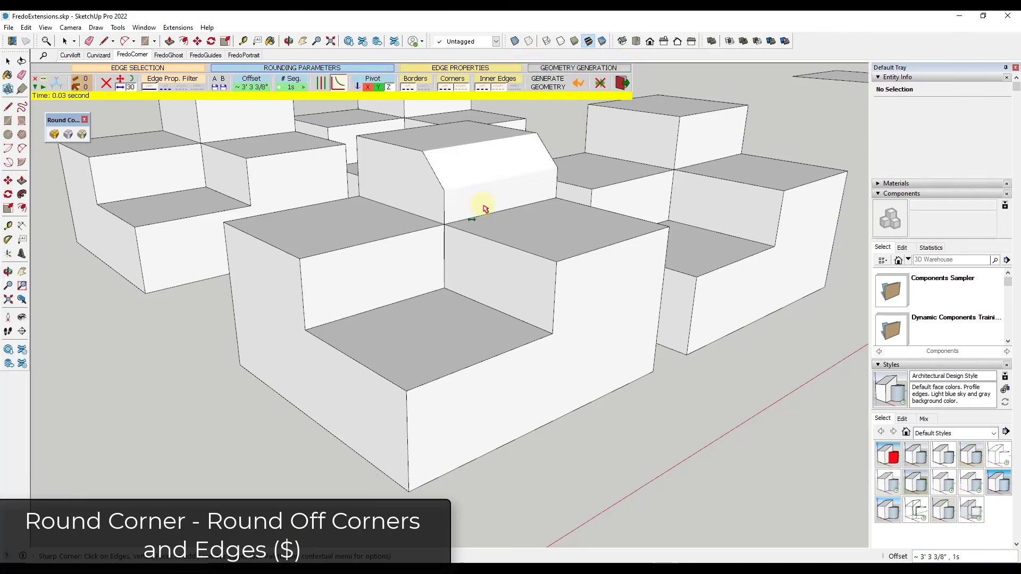
pyautogui.moveTo(484, 200); pyautogui.dragTo(515, 197, button='middle')
pyautogui.scroll(3, 536, 152)
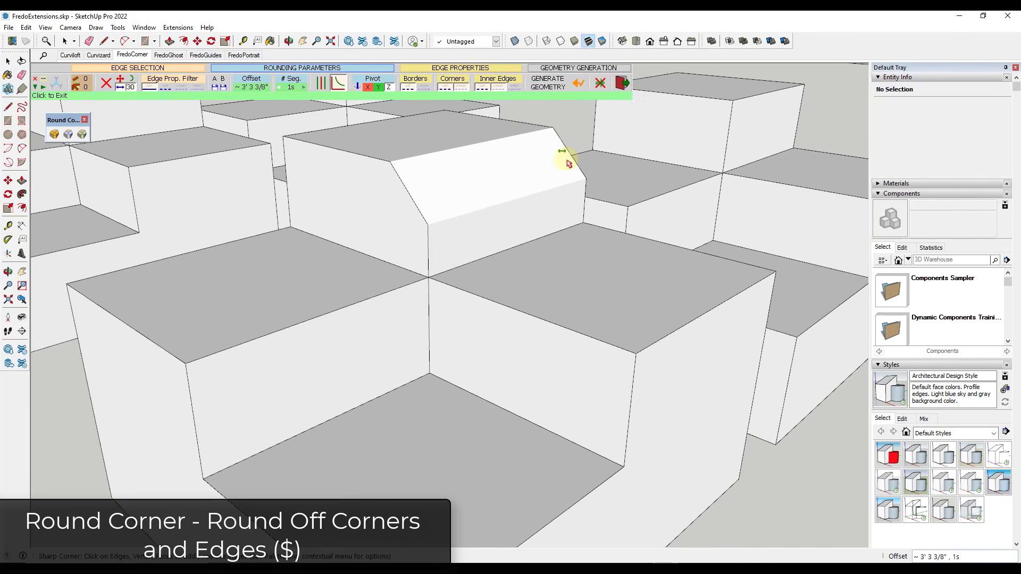
pyautogui.scroll(-3, 418, 185)
# Step: Bevel the outer top edge of the stepped block's adjacent lower tier using Sharp Corner with 3 segments
pyautogui.moveTo(490, 196); pyautogui.dragTo(360, 211, button='middle')
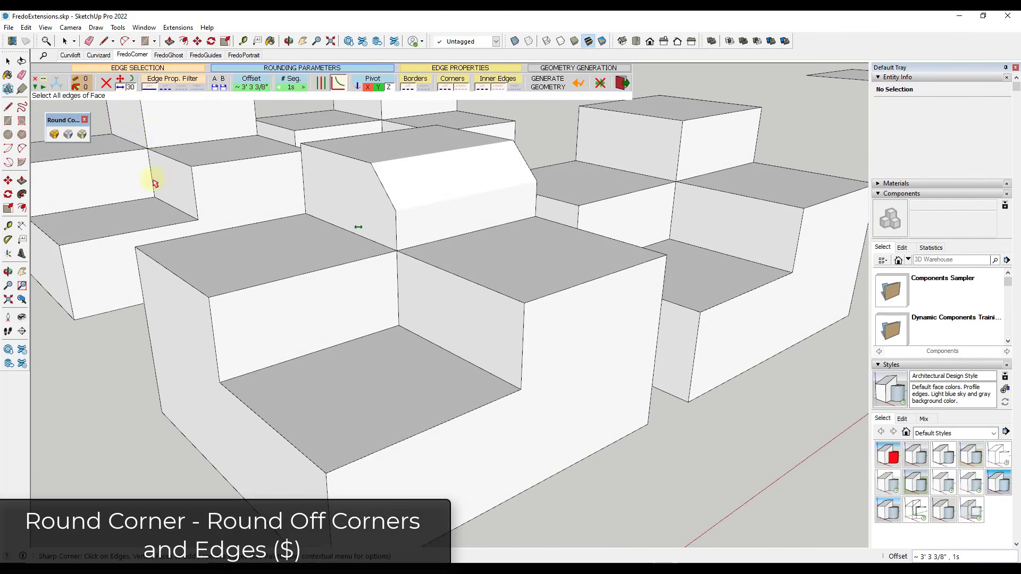
pyautogui.click(69, 135)
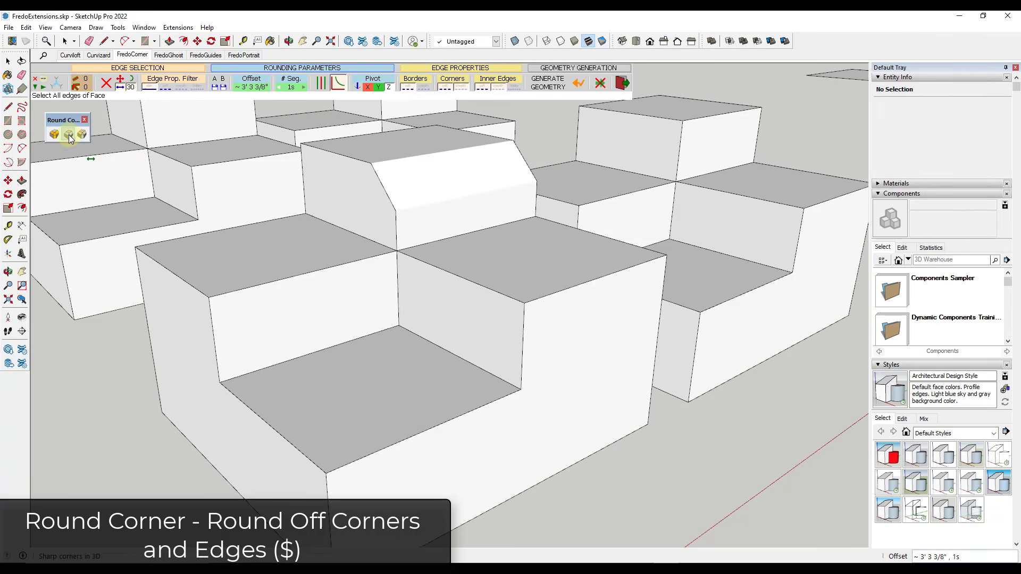
pyautogui.click(570, 291)
pyautogui.click(296, 91)
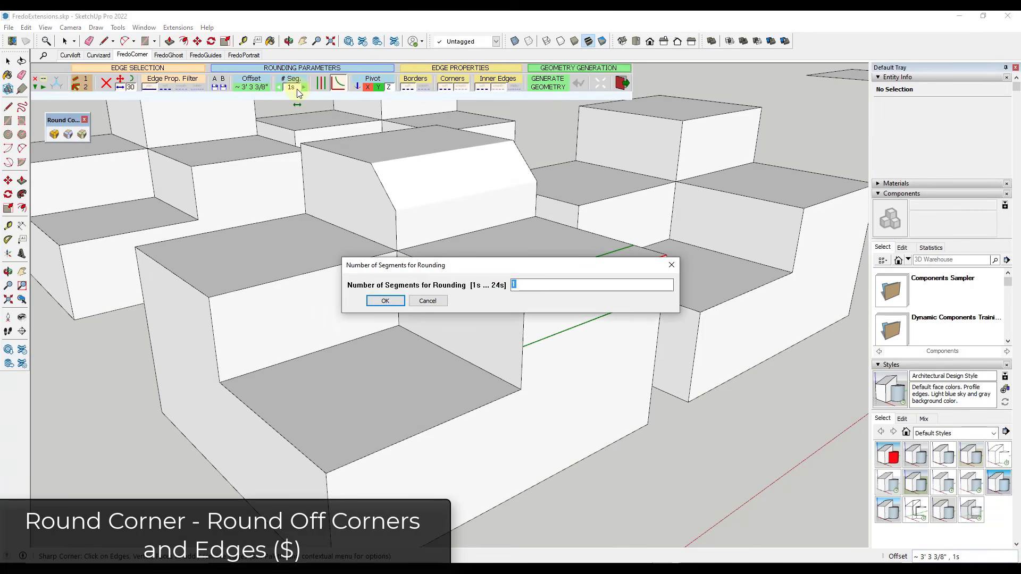
pyautogui.write('3')
pyautogui.press('Return')
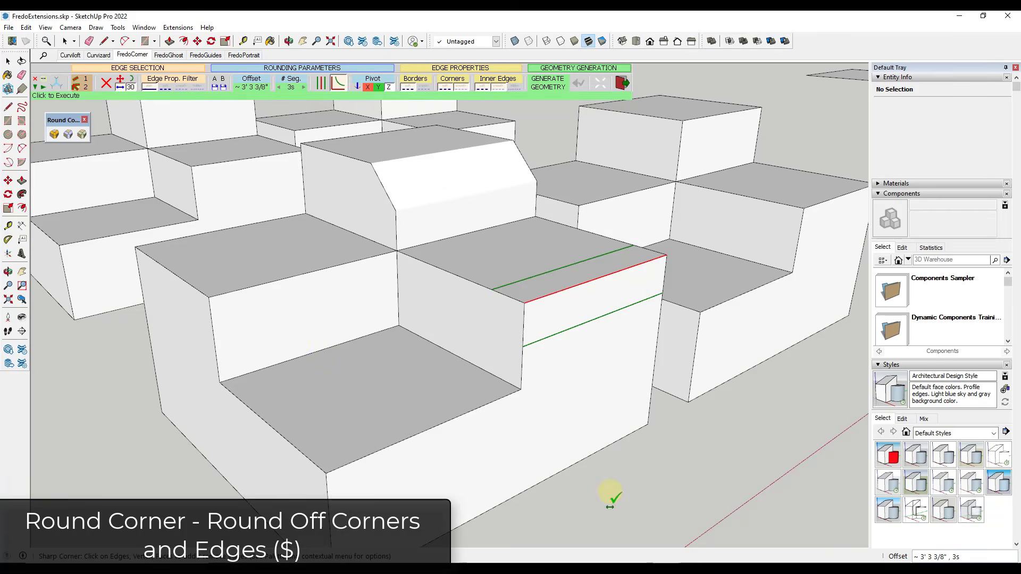
pyautogui.press('Return')
pyautogui.scroll(-3, 615, 285)
pyautogui.scroll(5, 633, 267)
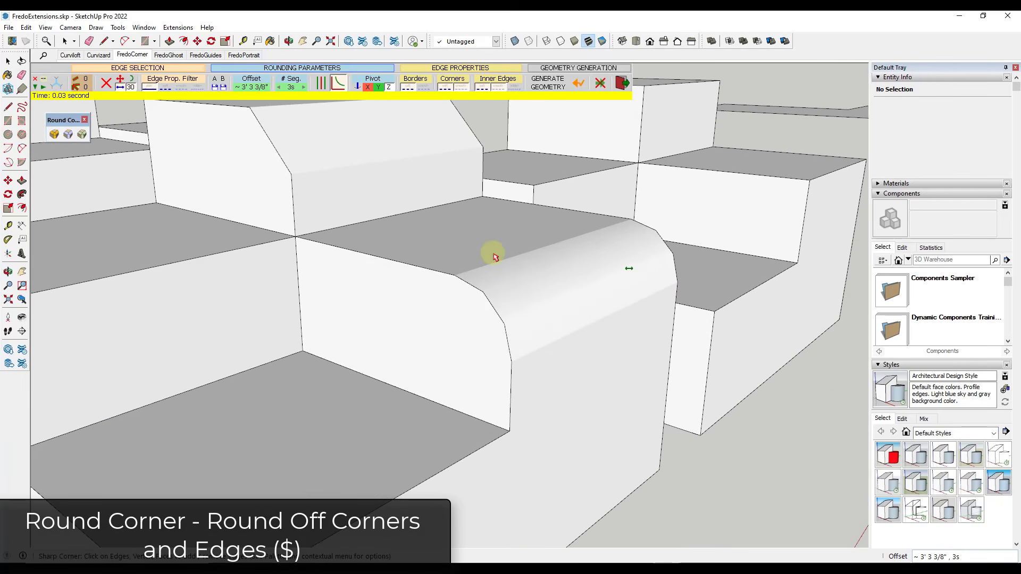
pyautogui.scroll(-6, 563, 383)
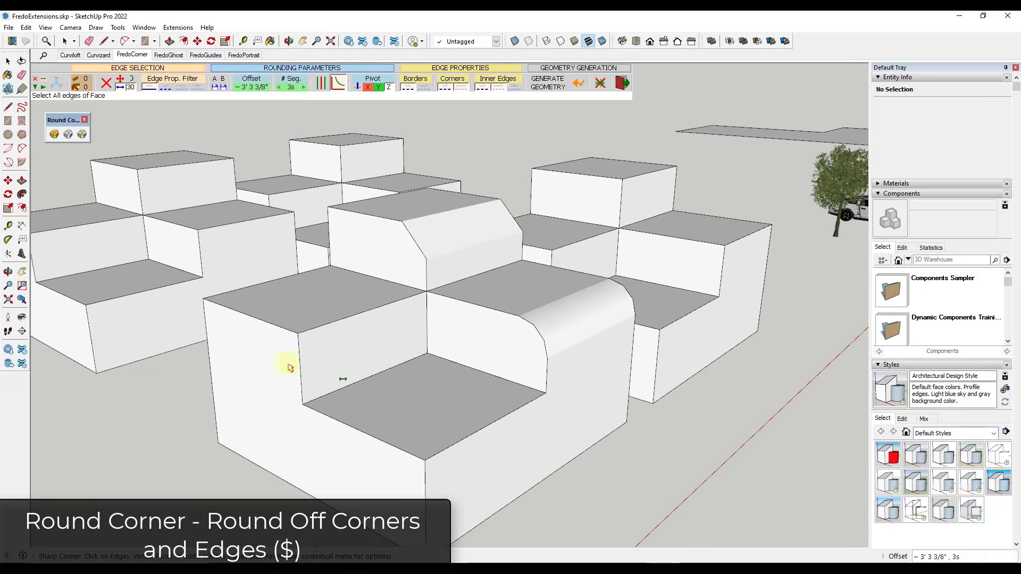
pyautogui.scroll(-4, 504, 233)
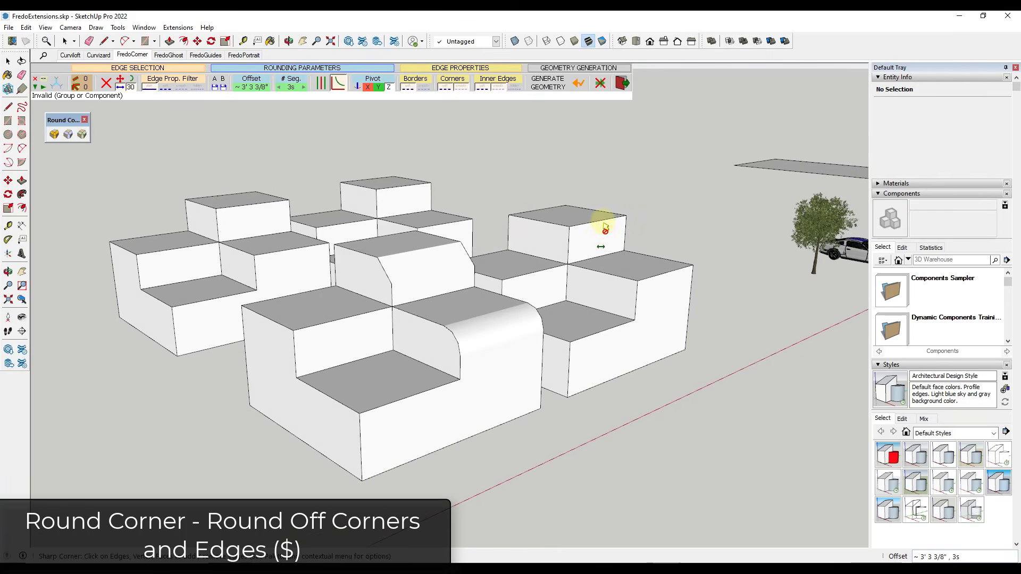
pyautogui.scroll(4, 510, 223)
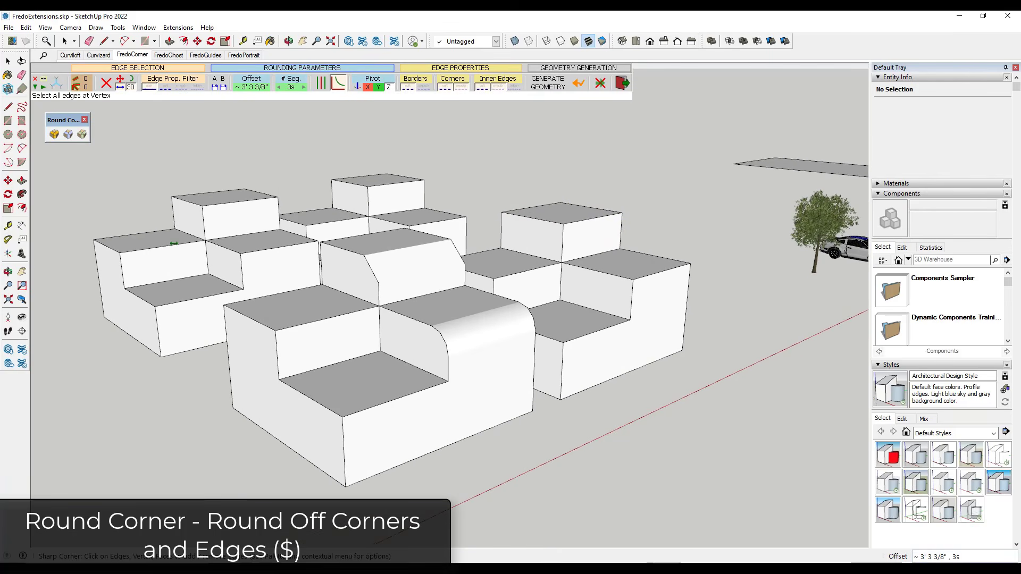
pyautogui.scroll(-1, 487, 307)
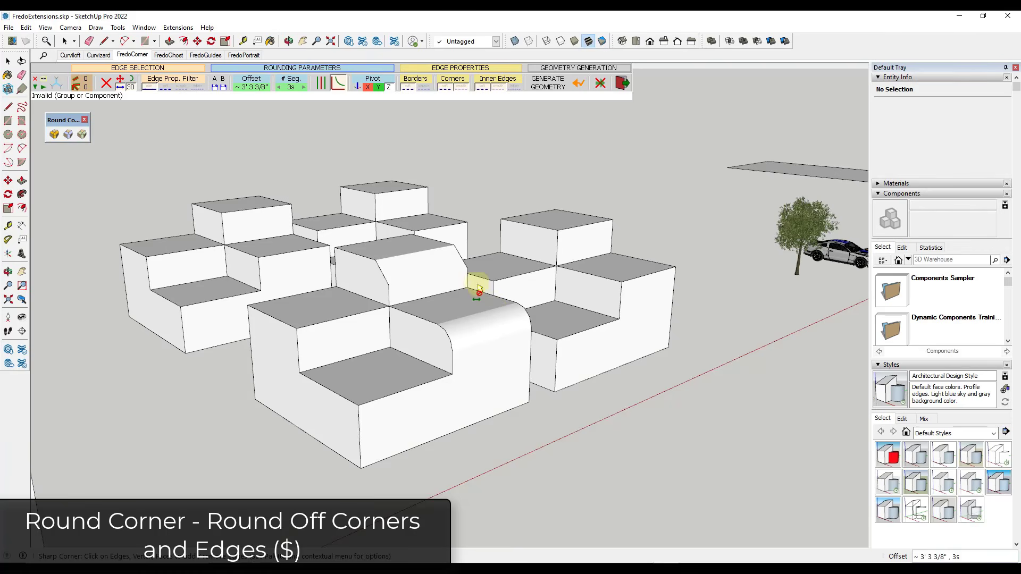
pyautogui.scroll(-5, 526, 249)
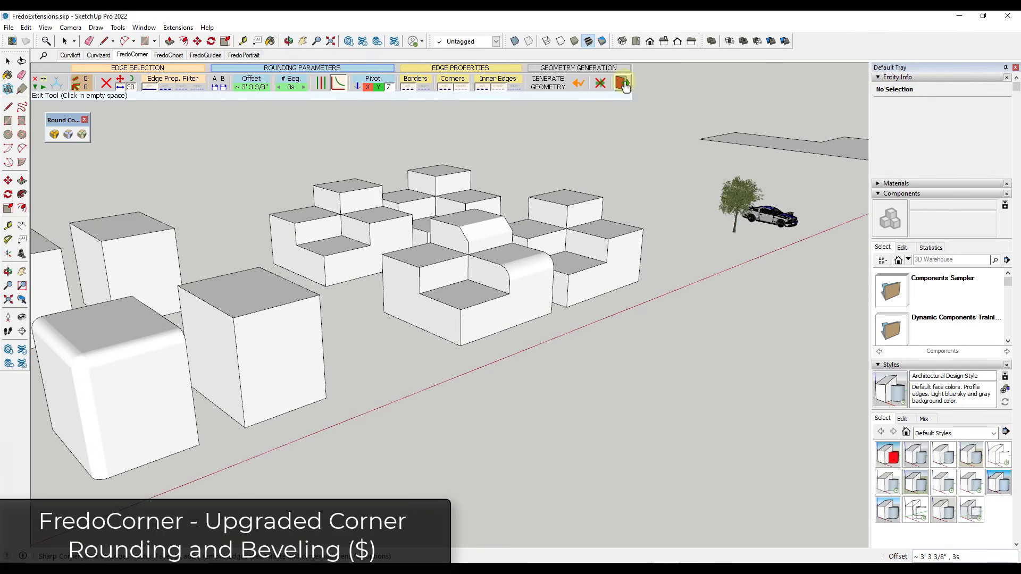
# Step: Exit Sharp Corner, show the FredoCorner toolbar and place it just above the Round Corner toolbar
pyautogui.click(621, 83)
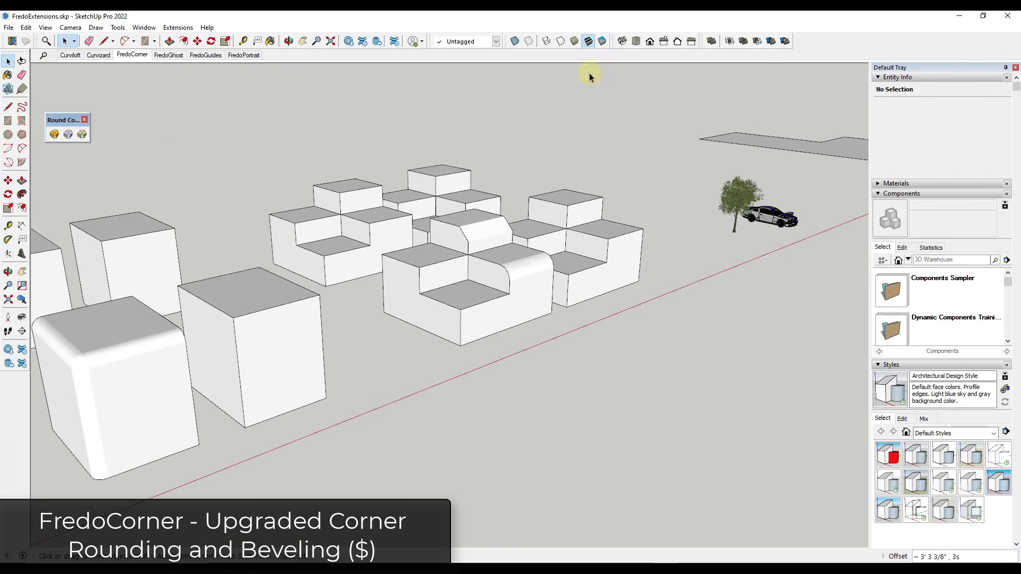
pyautogui.rightClick(818, 42)
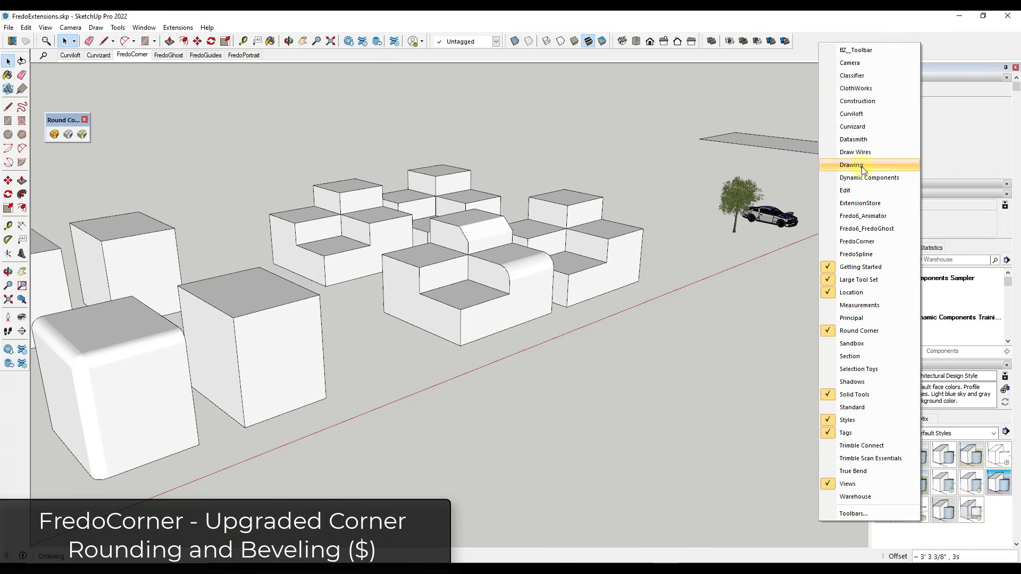
pyautogui.click(856, 241)
pyautogui.moveTo(114, 88); pyautogui.dragTo(105, 81)
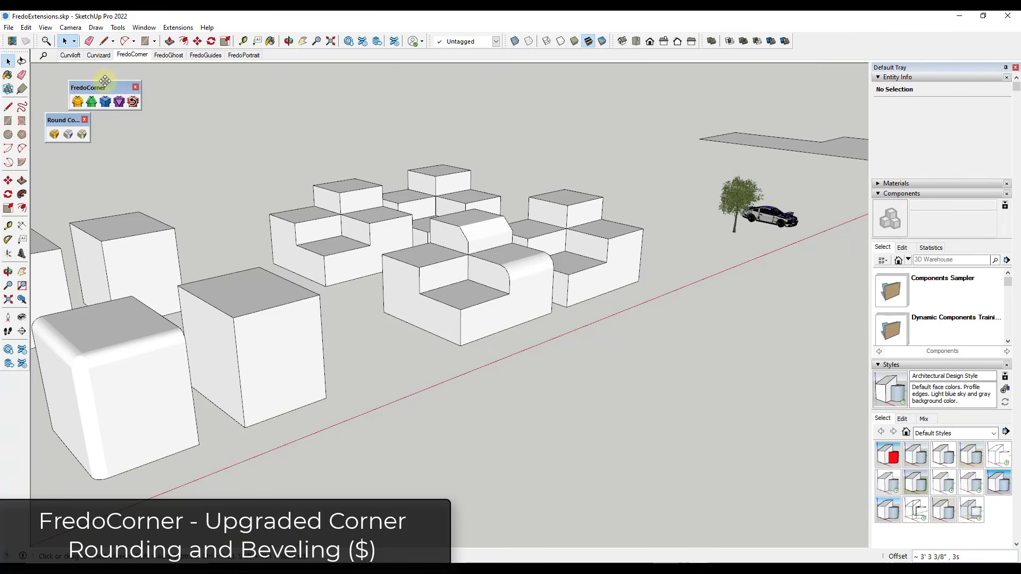
# Step: Try to round the untouched grouped box beside the rounded one using Round Corner, and exit the tool
pyautogui.moveTo(266, 201); pyautogui.dragTo(214, 258, button='middle')
pyautogui.scroll(6, 213, 258)
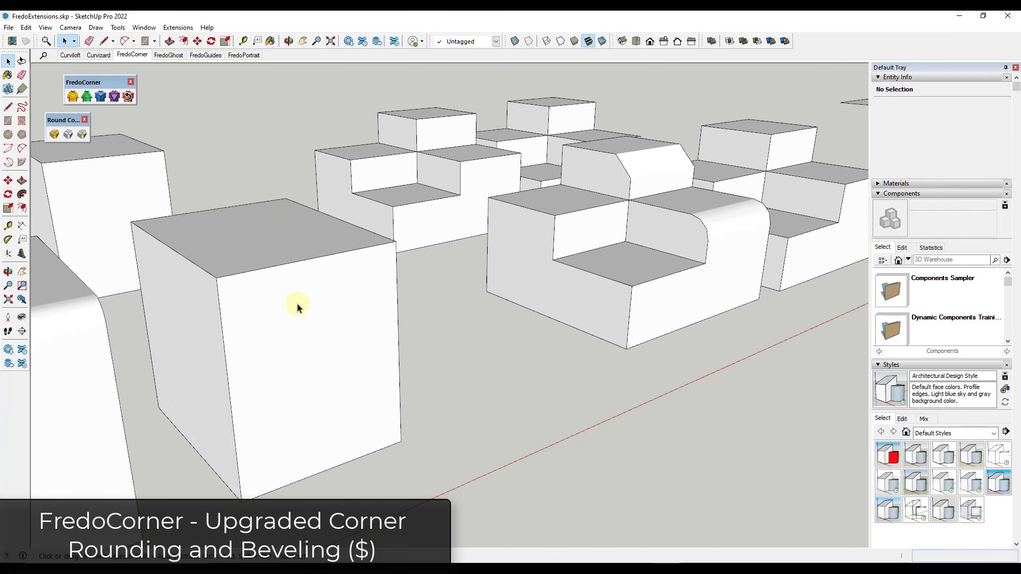
pyautogui.click(297, 308)
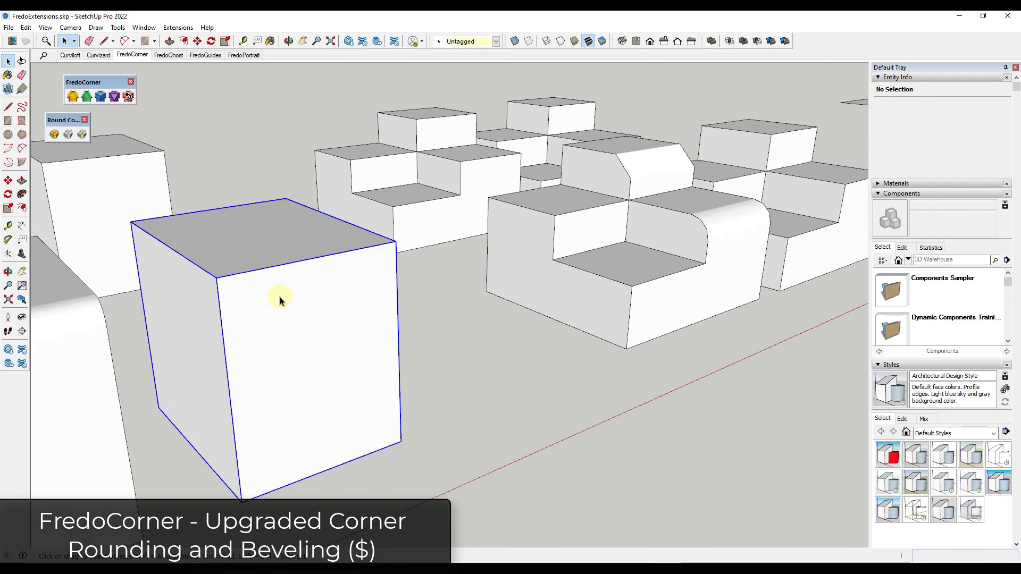
pyautogui.click(54, 135)
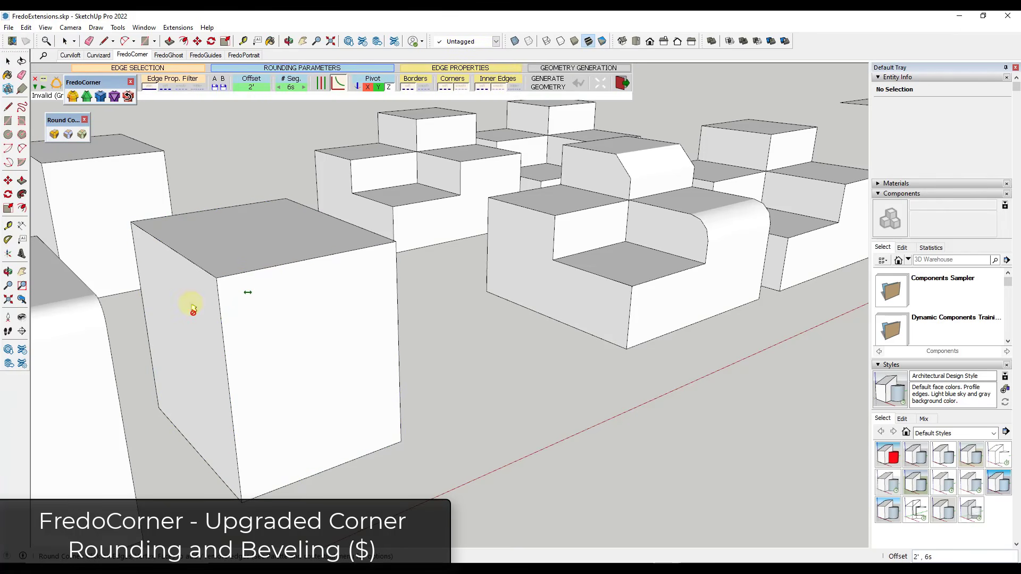
pyautogui.click(622, 84)
# Step: Round all edges of the grouped box using FredoCorner rounding with a 2' offset and the circle profile
pyautogui.click(317, 309)
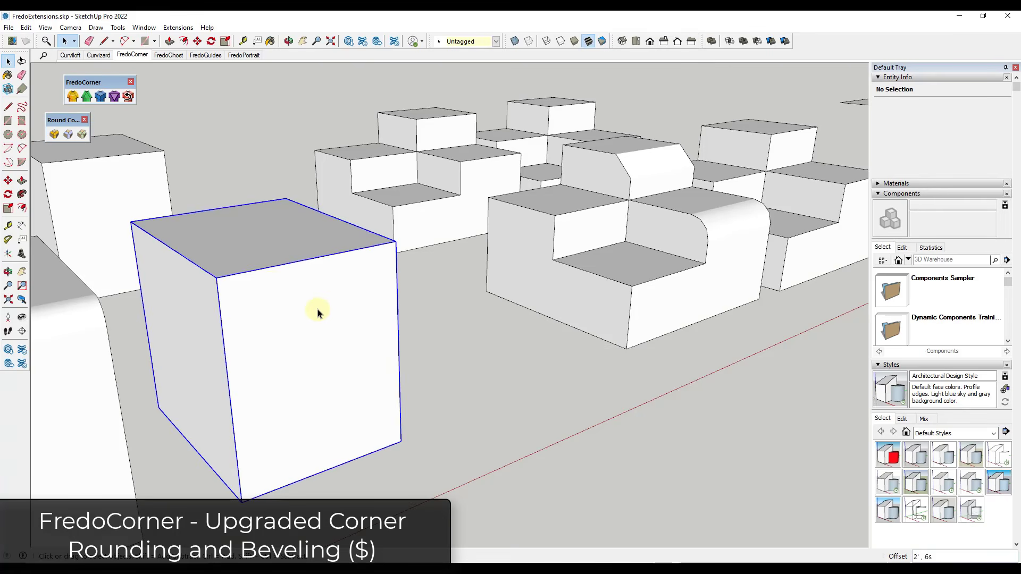
pyautogui.scroll(1, 226, 284)
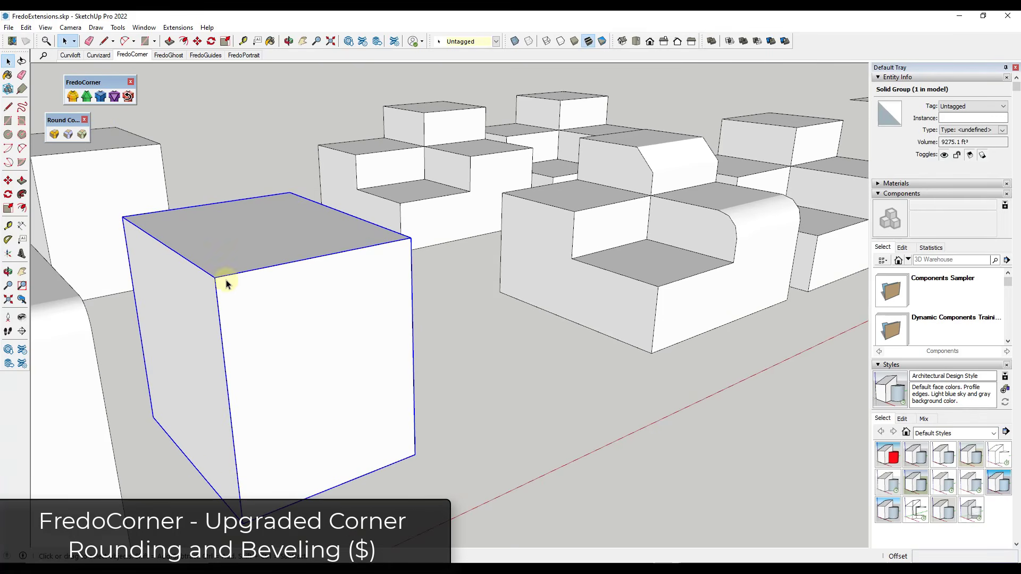
pyautogui.click(73, 97)
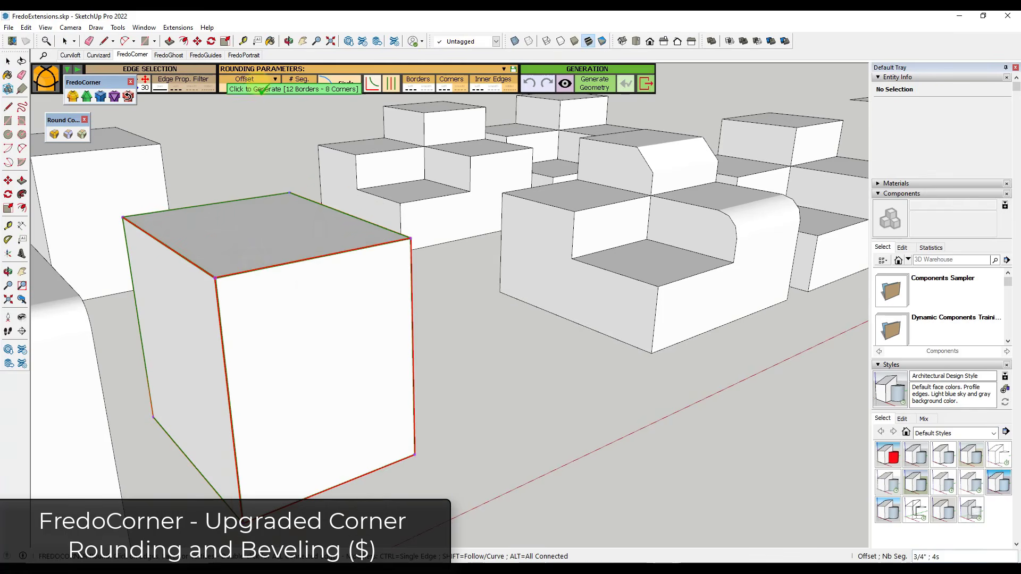
pyautogui.click(243, 89)
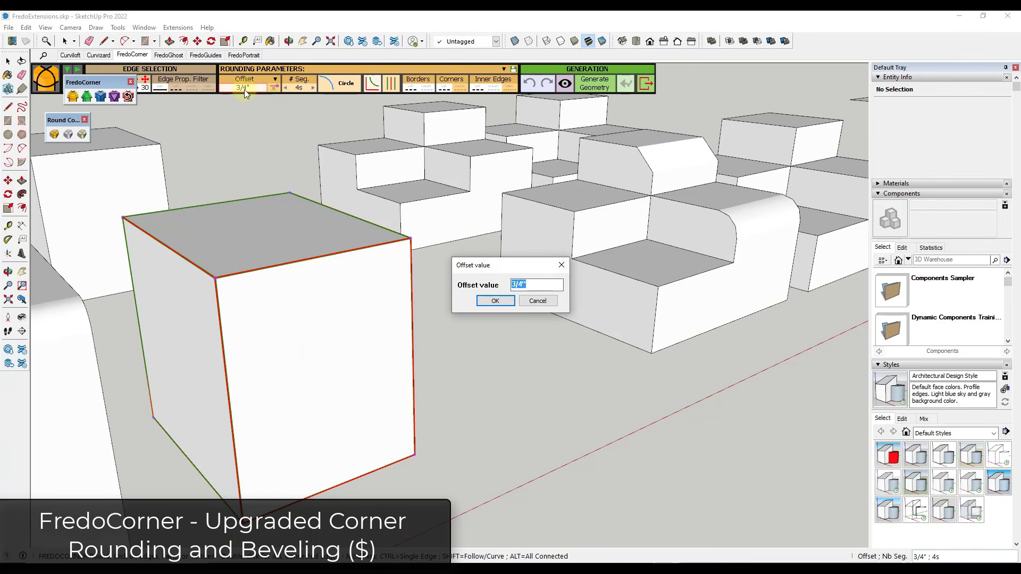
pyautogui.write("2'")
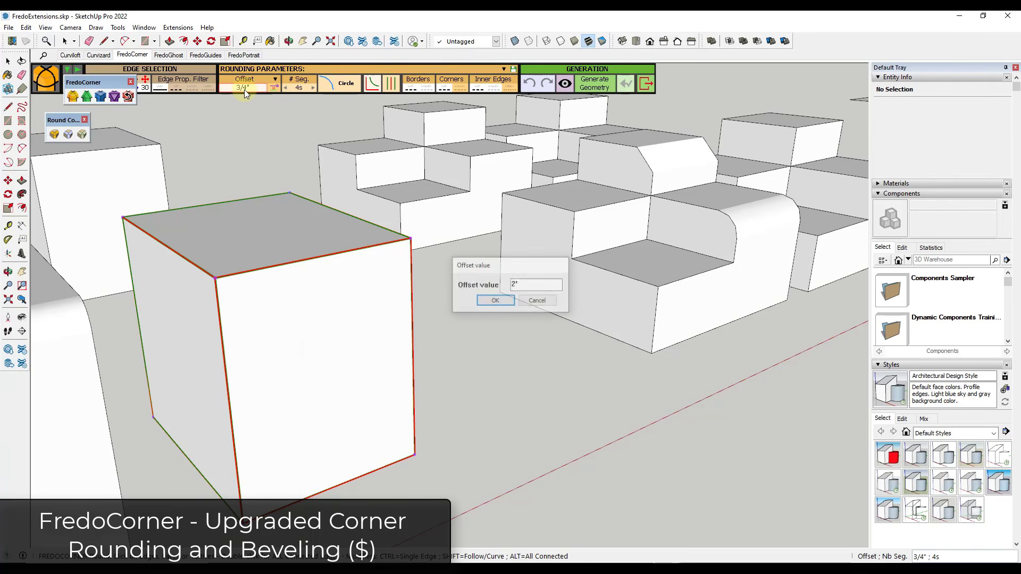
pyautogui.press('Return')
pyautogui.click(497, 344)
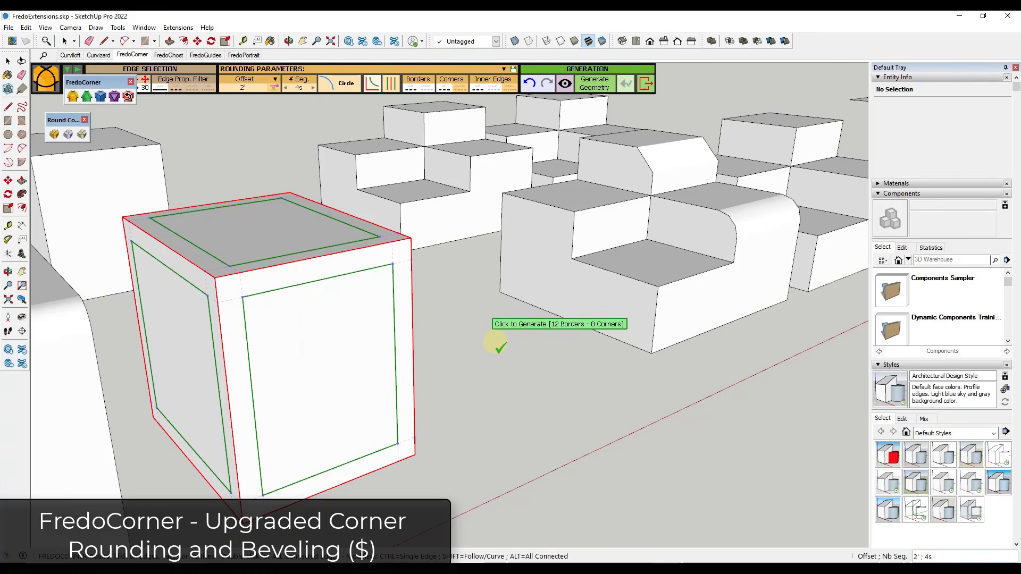
pyautogui.moveTo(301, 350); pyautogui.dragTo(340, 332, button='middle')
pyautogui.scroll(-2, 349, 331)
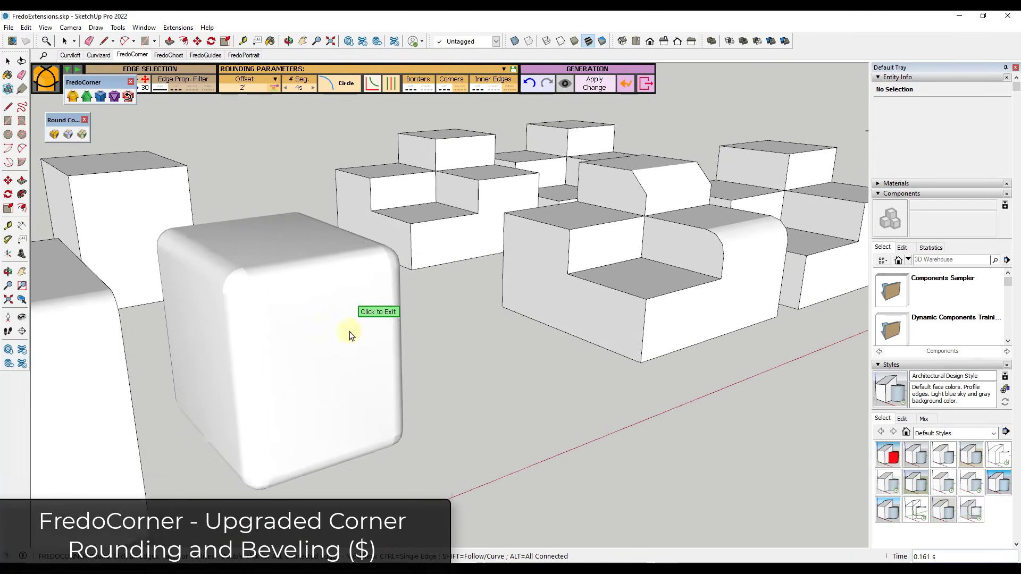
pyautogui.scroll(4, 272, 377)
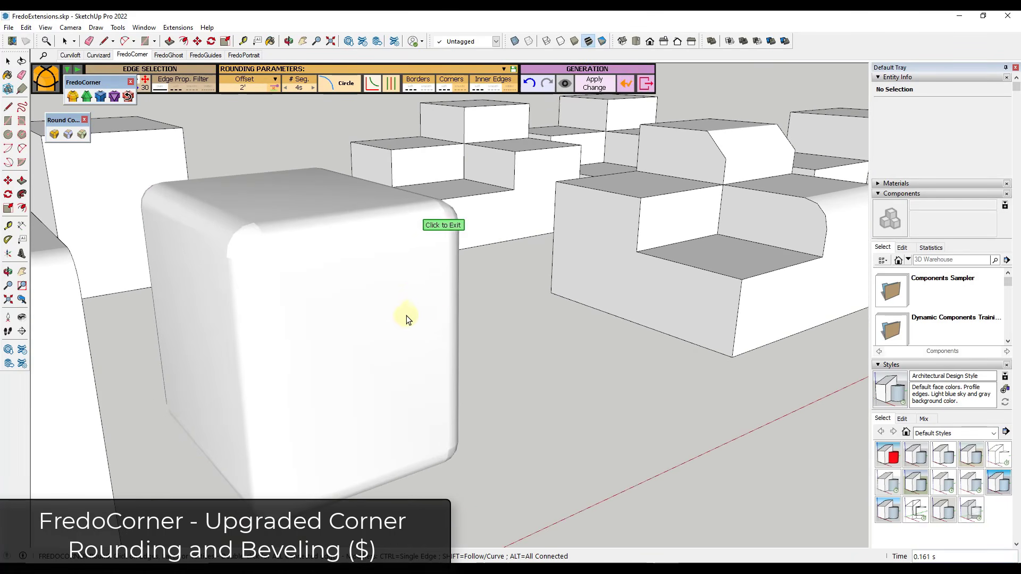
# Step: Revert the box's rounding, restart FredoCorner rounding with the geometry preview on, and adjust the offset interactively to about 1' 11 1/8"
pyautogui.click(645, 85)
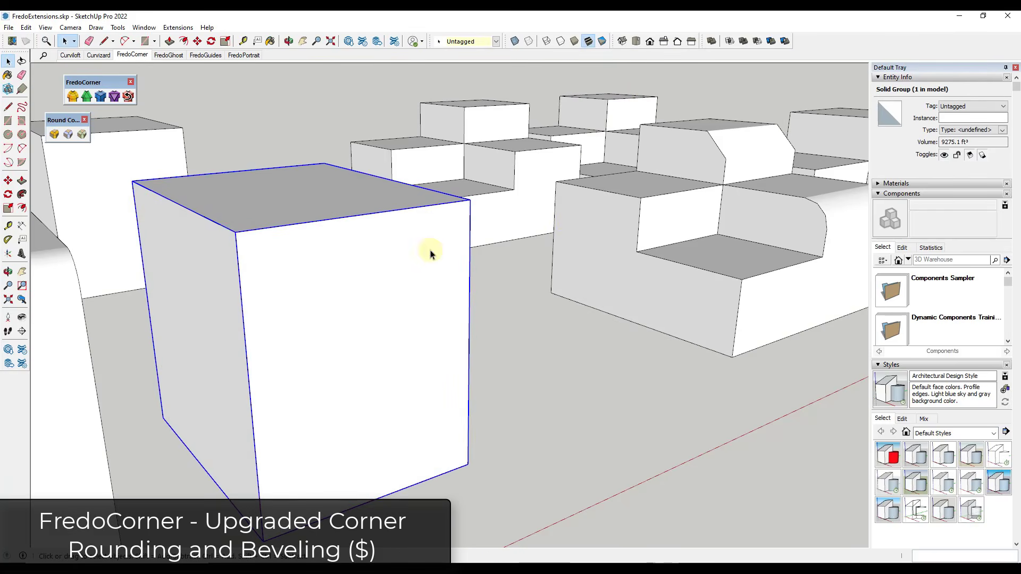
pyautogui.click(73, 97)
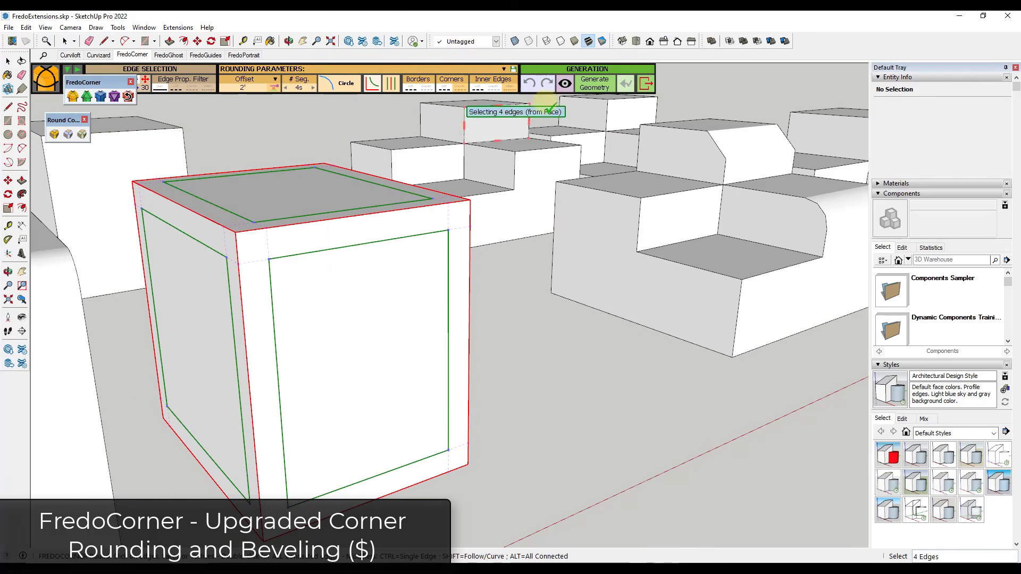
pyautogui.click(564, 84)
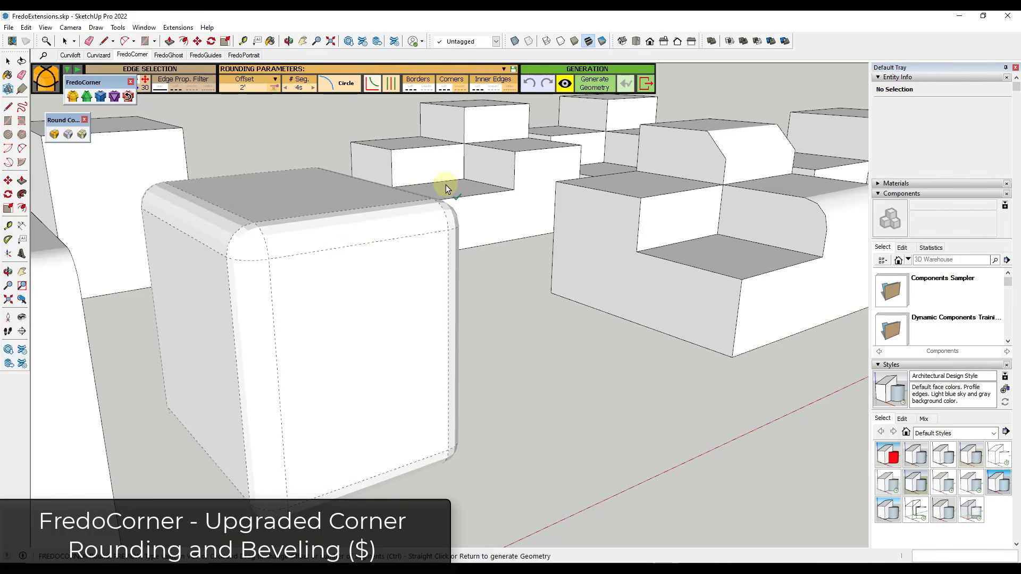
pyautogui.click(269, 258)
pyautogui.moveTo(269, 258)
pyautogui.mouseDown()
pyautogui.moveTo(269, 279)
pyautogui.moveTo(270, 199)
pyautogui.moveTo(270, 265)
pyautogui.mouseUp()
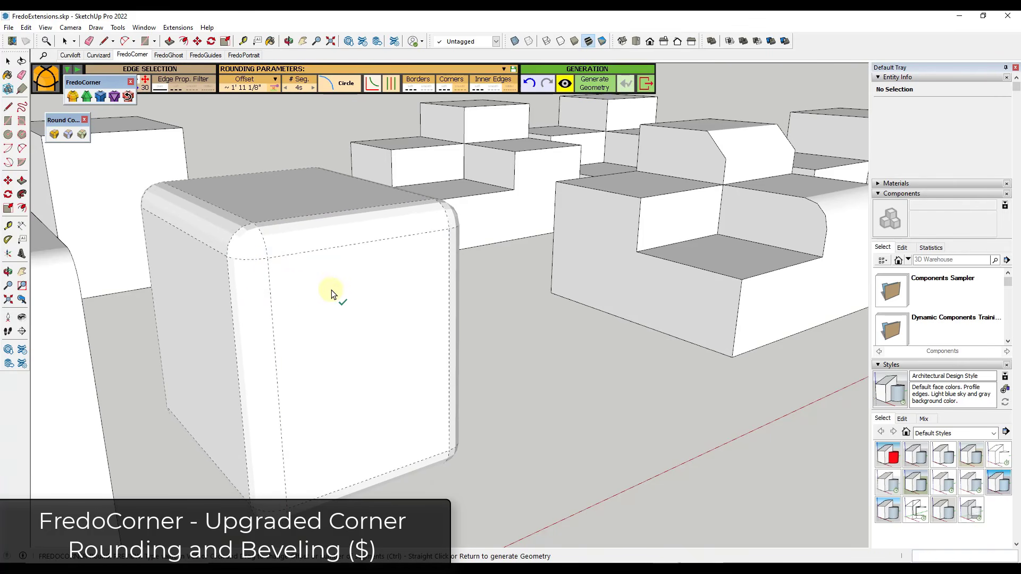
# Step: Preview the box's rounding with a Bezier profile at factor 1.2, and leave FredoCorner without generating geometry
pyautogui.click(341, 88)
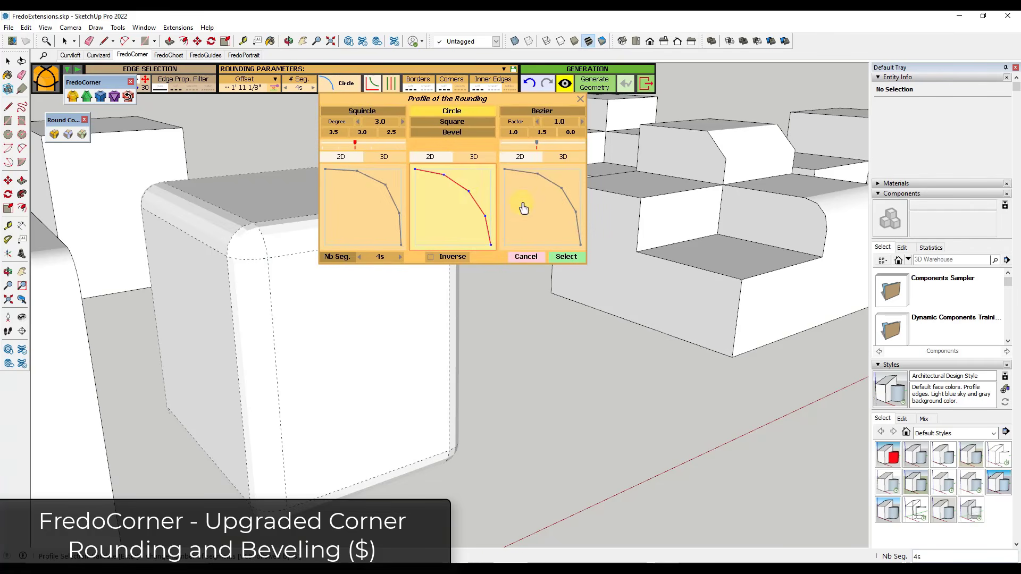
pyautogui.click(377, 112)
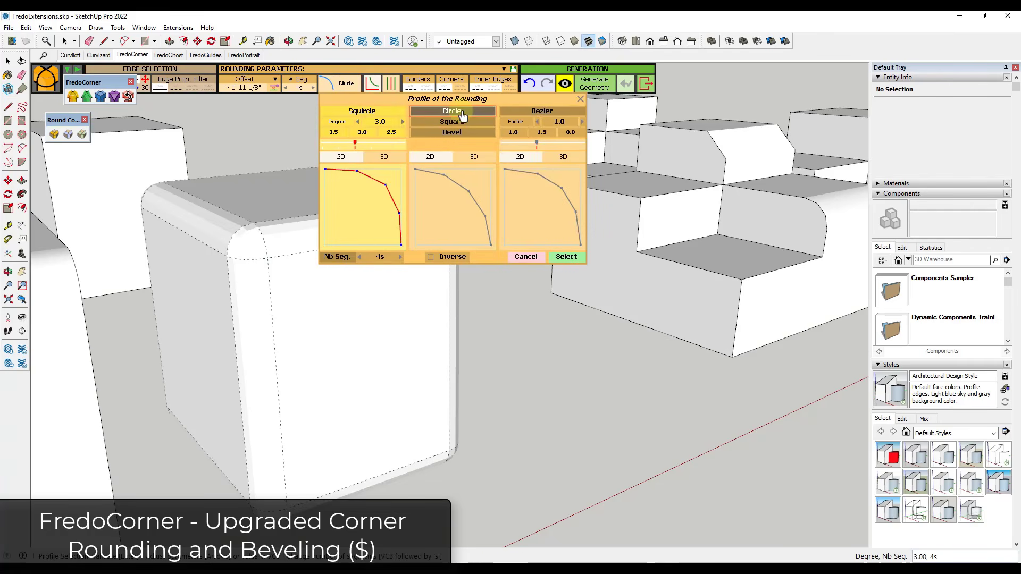
pyautogui.click(534, 110)
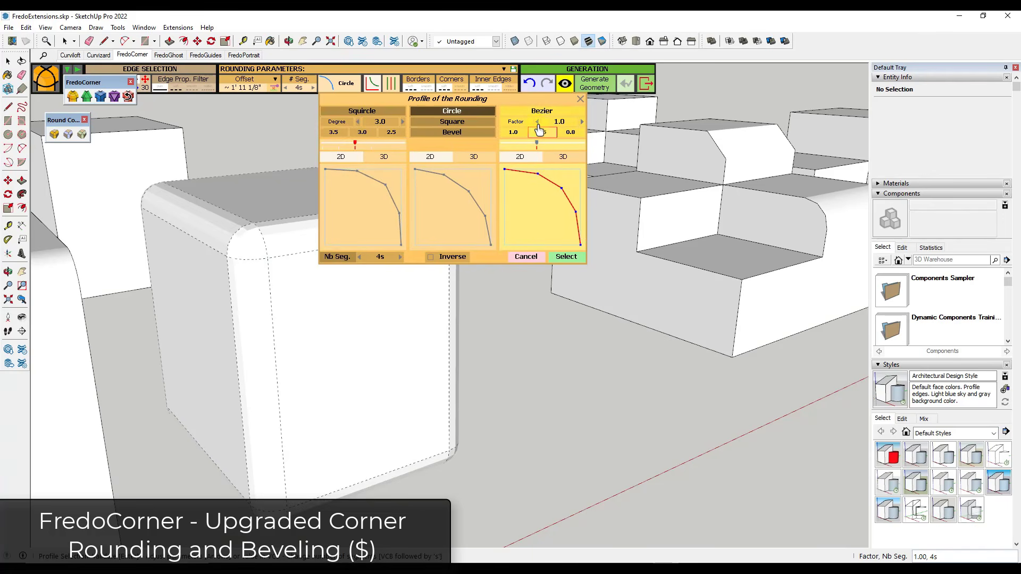
pyautogui.click(582, 122)
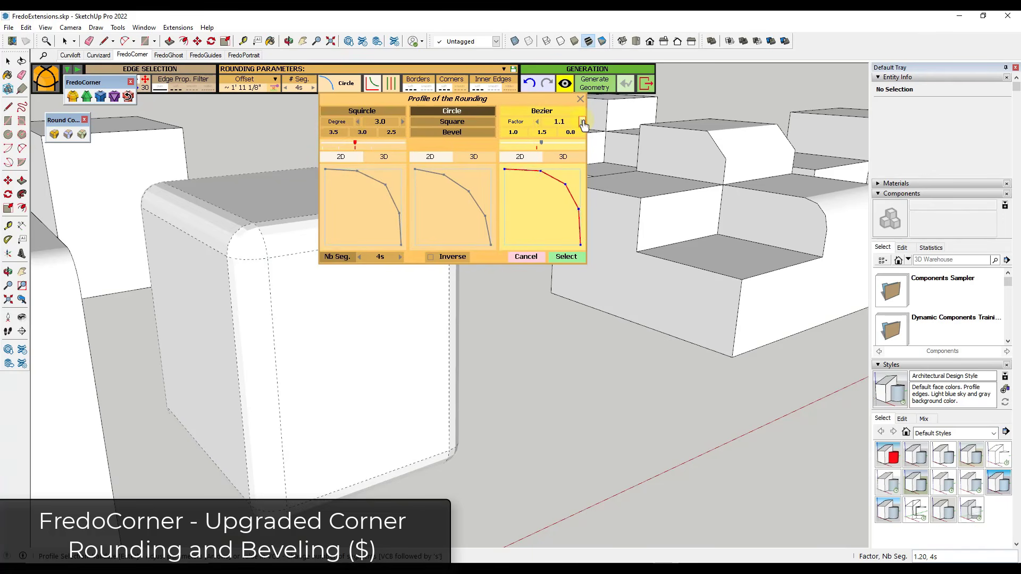
pyautogui.click(582, 122)
pyautogui.click(562, 260)
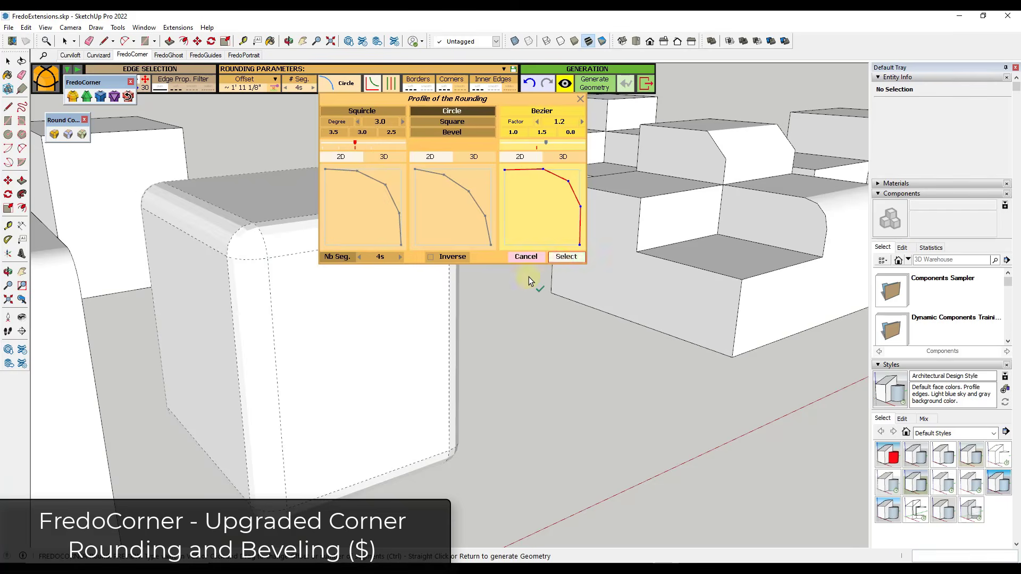
pyautogui.moveTo(302, 353); pyautogui.dragTo(302, 252, button='middle')
pyautogui.scroll(3, 256, 233)
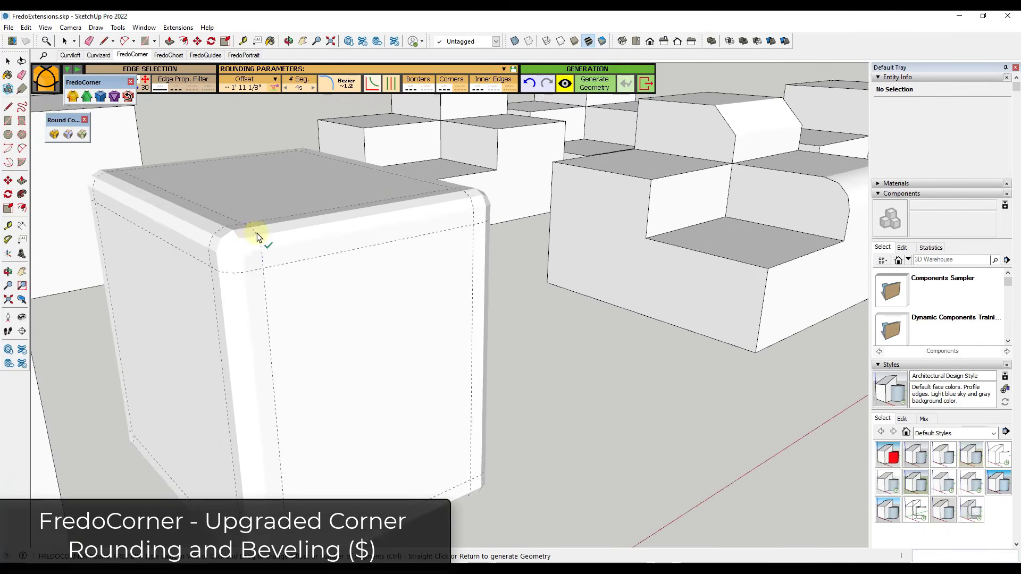
pyautogui.press('space')
pyautogui.scroll(-3, 418, 359)
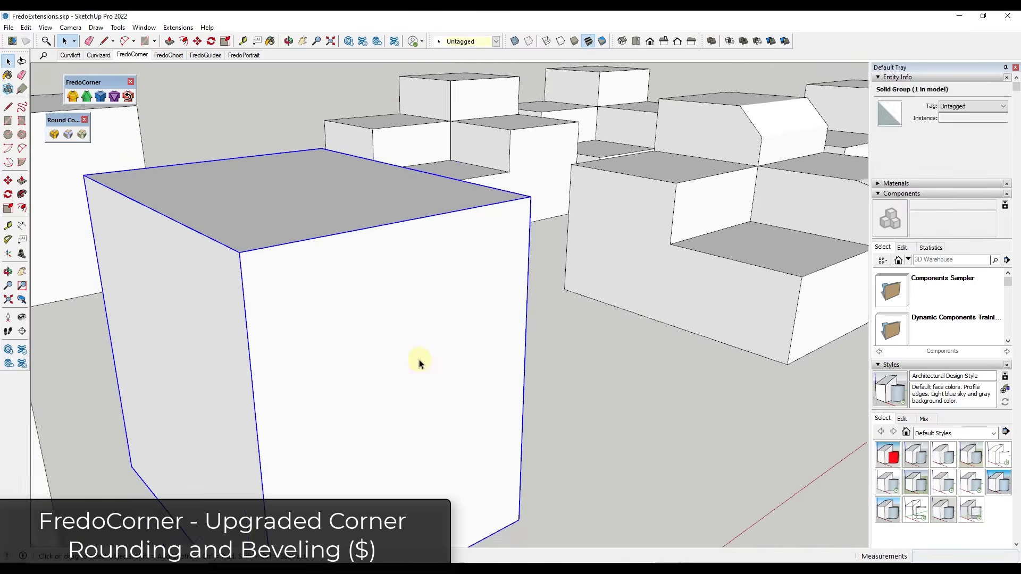
# Step: Generate a subdivision mesh on the unmodified stepped block using FredoCorner SubDivision with an offset of about 1' 11 1/8"
pyautogui.keyDown('shift'); pyautogui.moveTo(620, 344); pyautogui.dragTo(316, 373, button='middle'); pyautogui.keyUp('shift')
pyautogui.keyDown('shift'); pyautogui.moveTo(595, 297); pyautogui.dragTo(266, 356, button='middle'); pyautogui.keyUp('shift')
pyautogui.scroll(2, 437, 198)
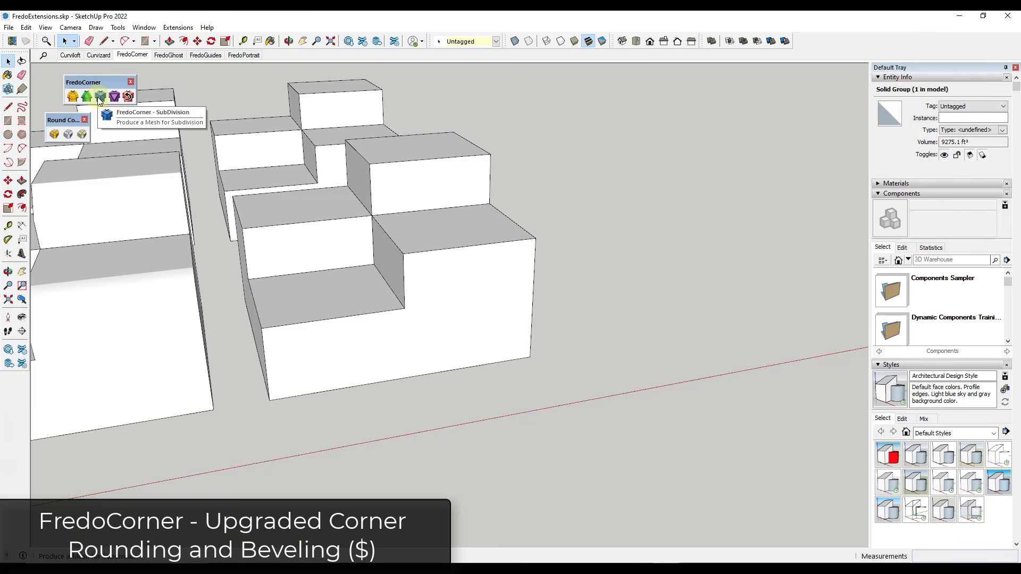
pyautogui.click(424, 284)
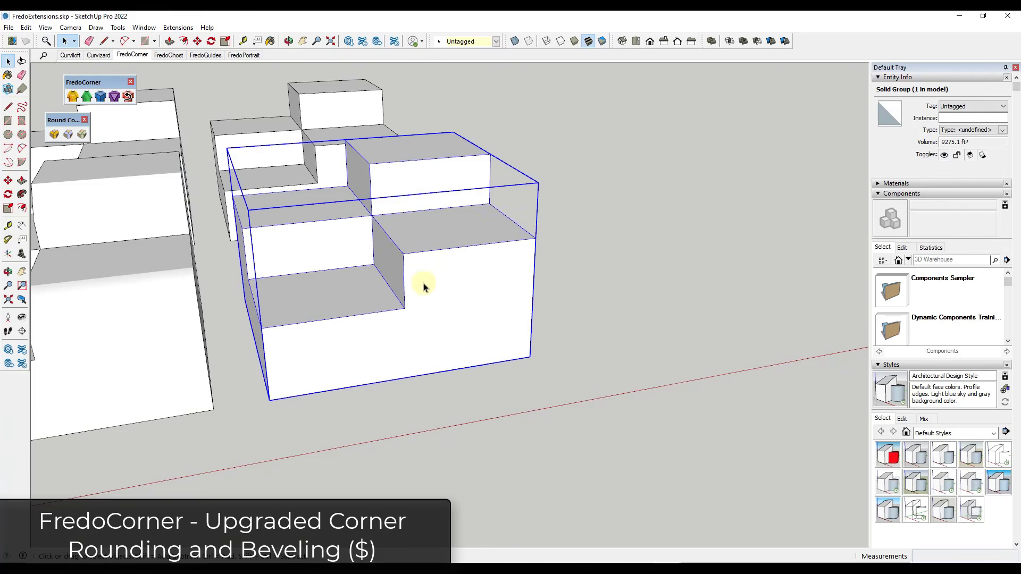
pyautogui.click(102, 97)
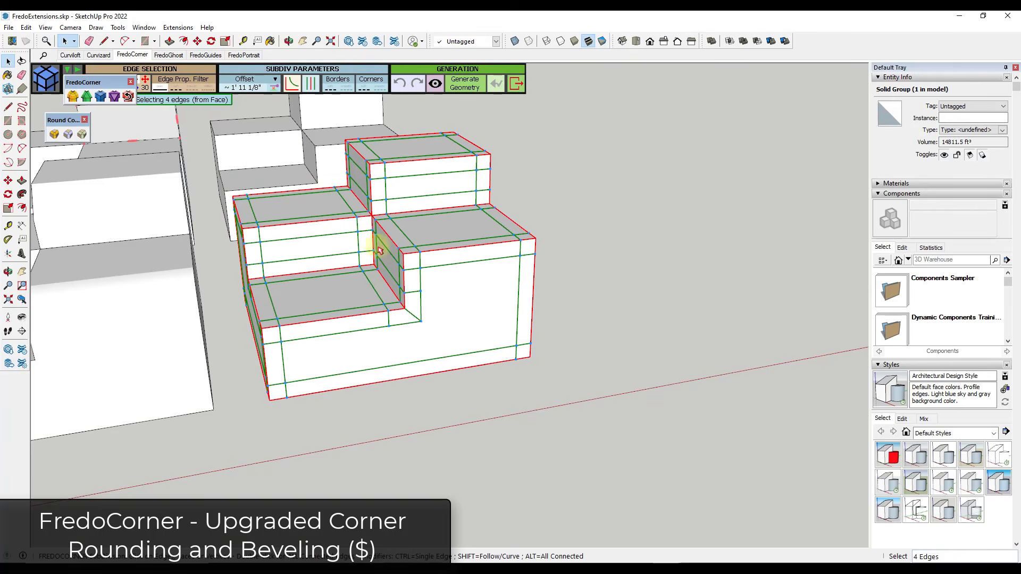
pyautogui.click(591, 233)
# Step: Examine the subdivision lines around the stepped block's inner and outer corners from several angles
pyautogui.moveTo(434, 283); pyautogui.dragTo(526, 285, button='middle')
pyautogui.scroll(4, 372, 279)
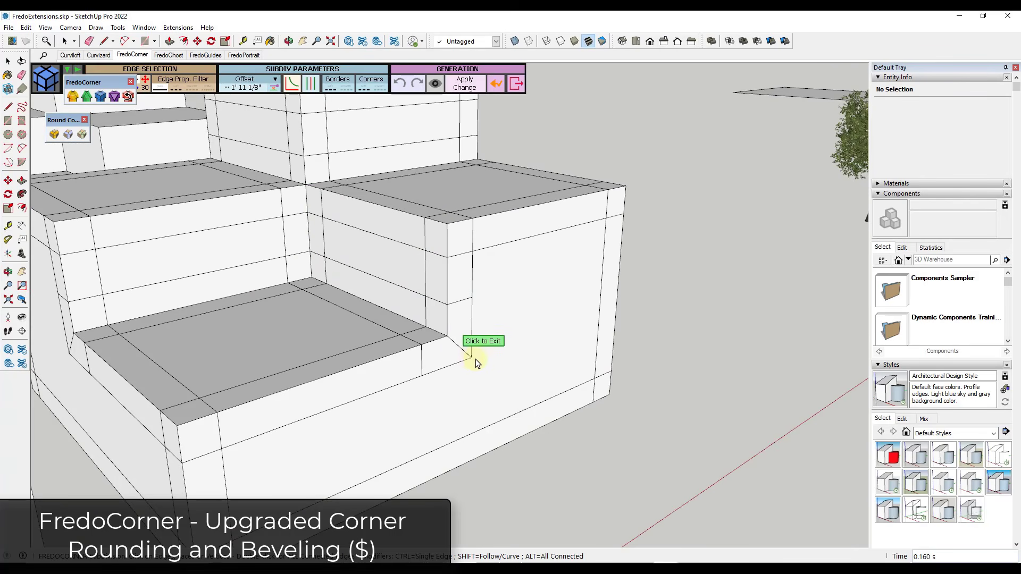
pyautogui.scroll(-2, 475, 359)
pyautogui.scroll(-1, 532, 337)
pyautogui.moveTo(337, 325); pyautogui.dragTo(275, 314, button='middle')
pyautogui.scroll(1, 275, 314)
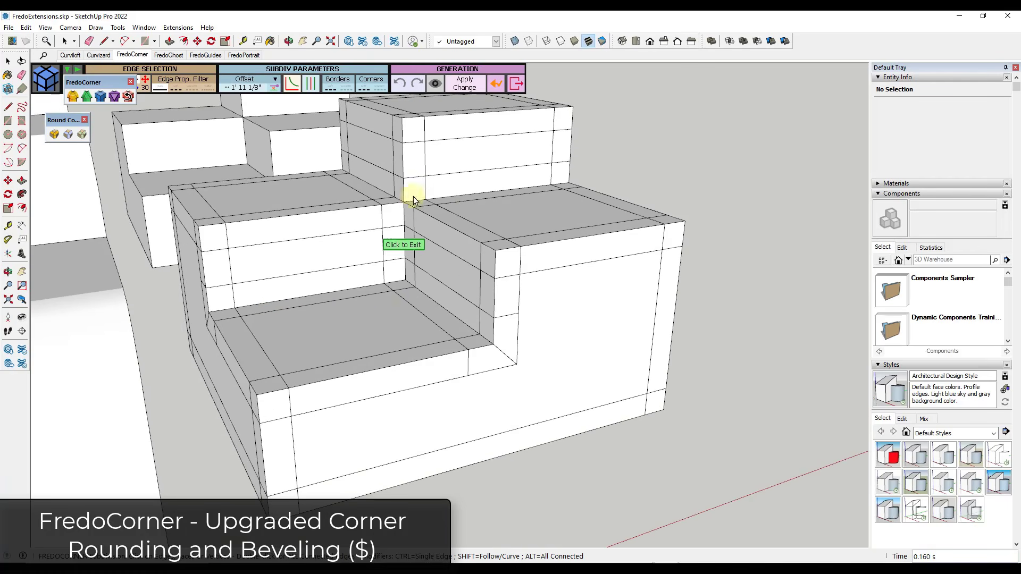
pyautogui.scroll(-2, 500, 182)
pyautogui.scroll(2, 488, 185)
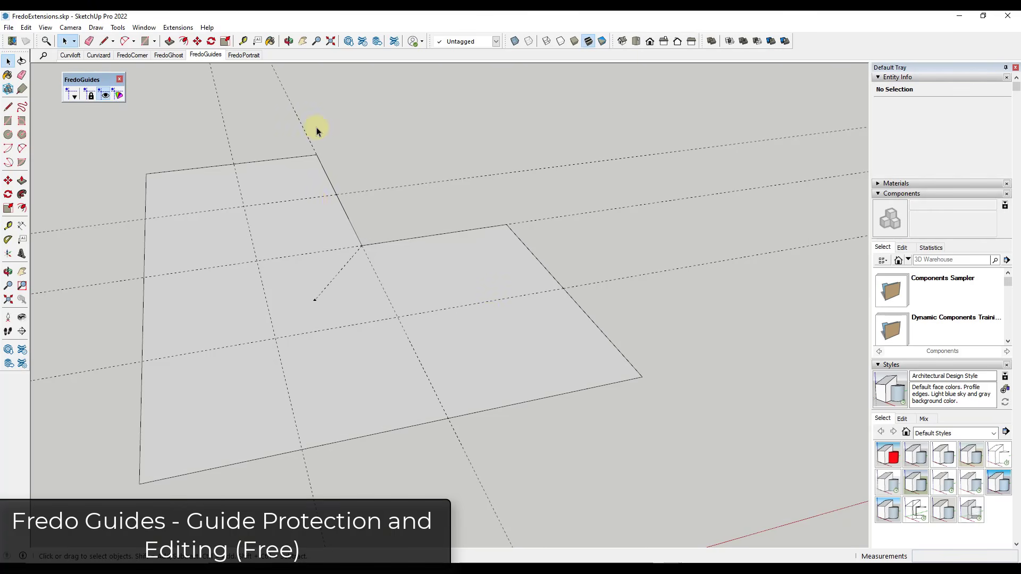
# Step: Open FredoGuides Protect and protect the two outer lengthwise guide lines across the L-shaped face and the guide point
pyautogui.click(90, 97)
pyautogui.moveTo(506, 279); pyautogui.dragTo(404, 113)
pyautogui.click(388, 189)
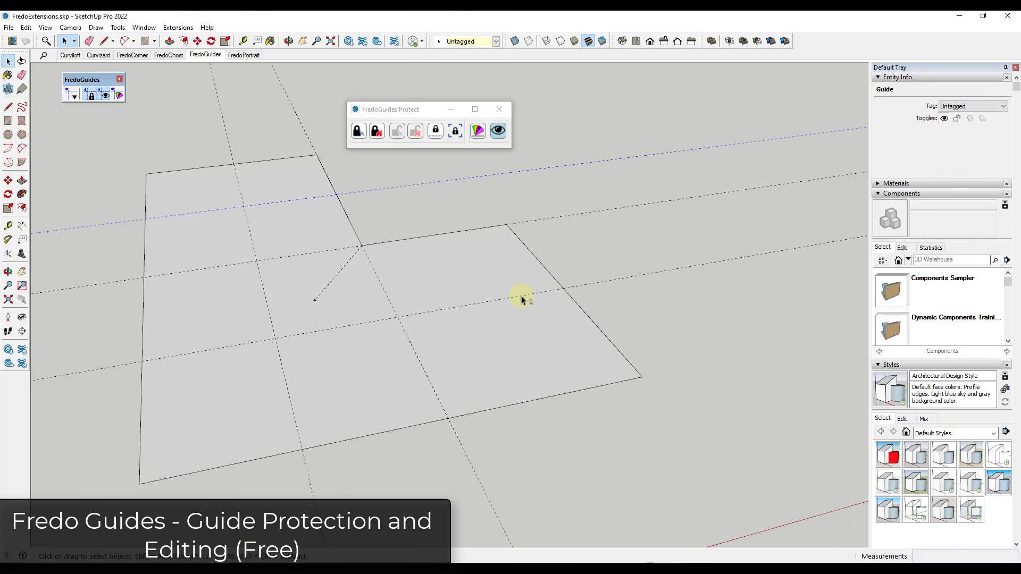
pyautogui.click(357, 133)
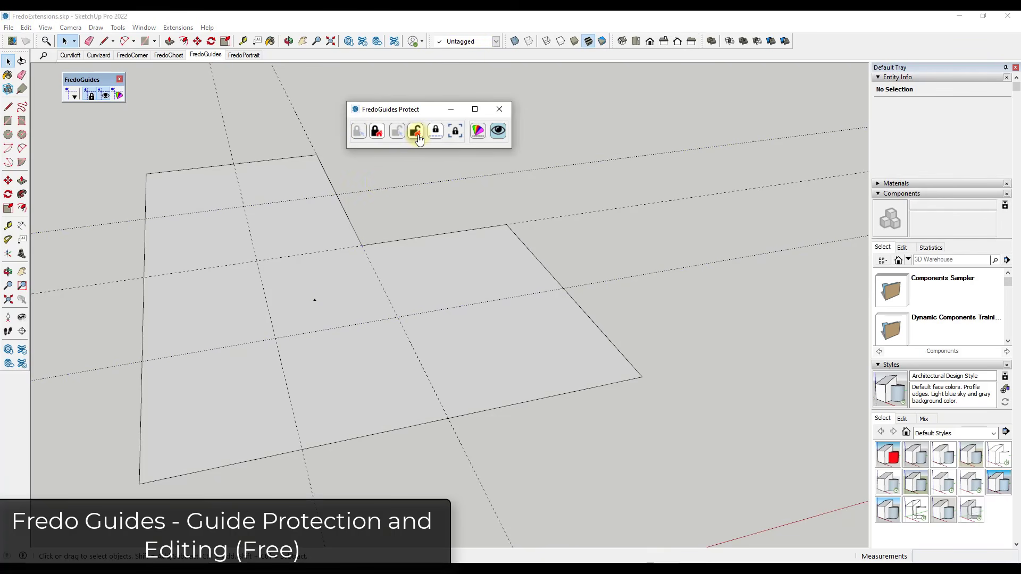
# Step: Delete all unprotected guides from the model
pyautogui.click(44, 29)
pyautogui.moveTo(26, 27)
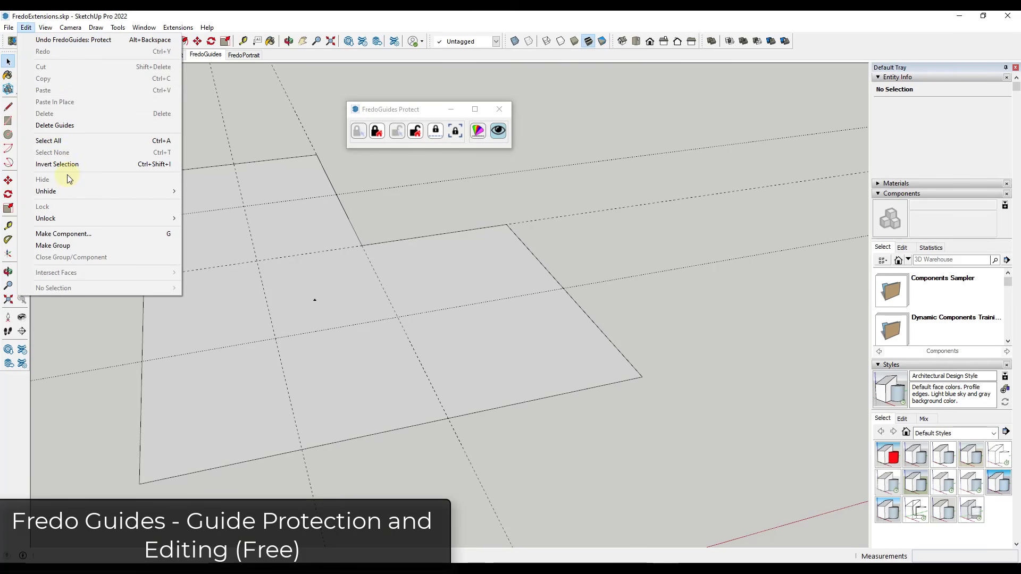
pyautogui.click(69, 127)
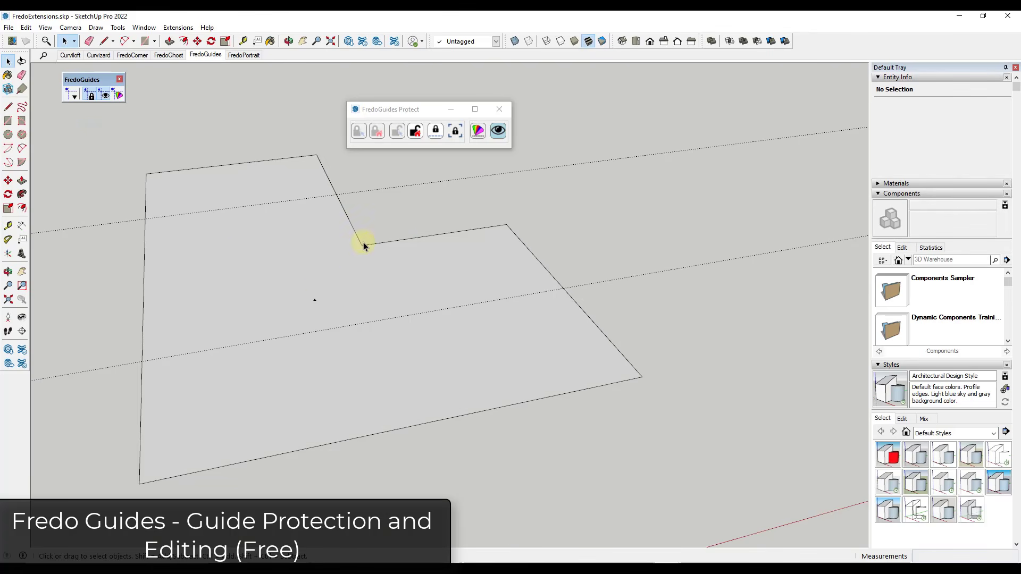
# Step: Set the stipple for protected guide lines to the dash-dot pattern, after trying the dotted one
pyautogui.click(435, 133)
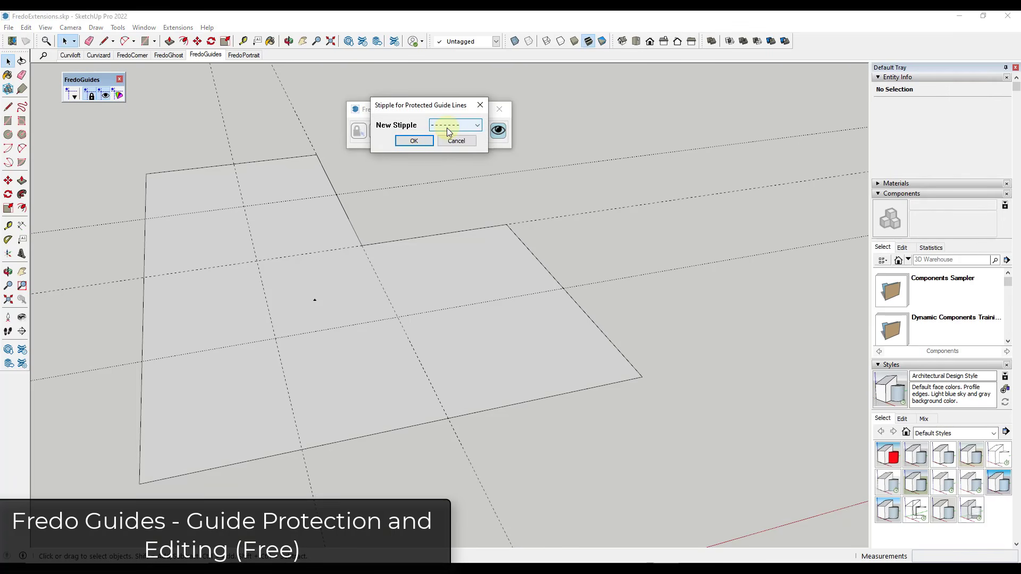
pyautogui.click(448, 128)
pyautogui.click(448, 153)
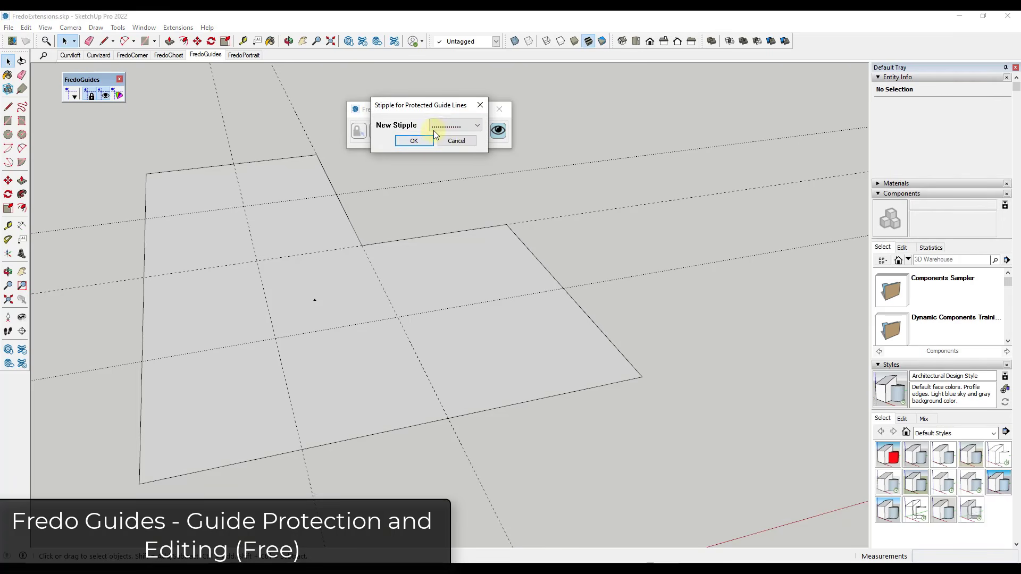
pyautogui.click(434, 129)
pyautogui.click(442, 163)
pyautogui.click(413, 141)
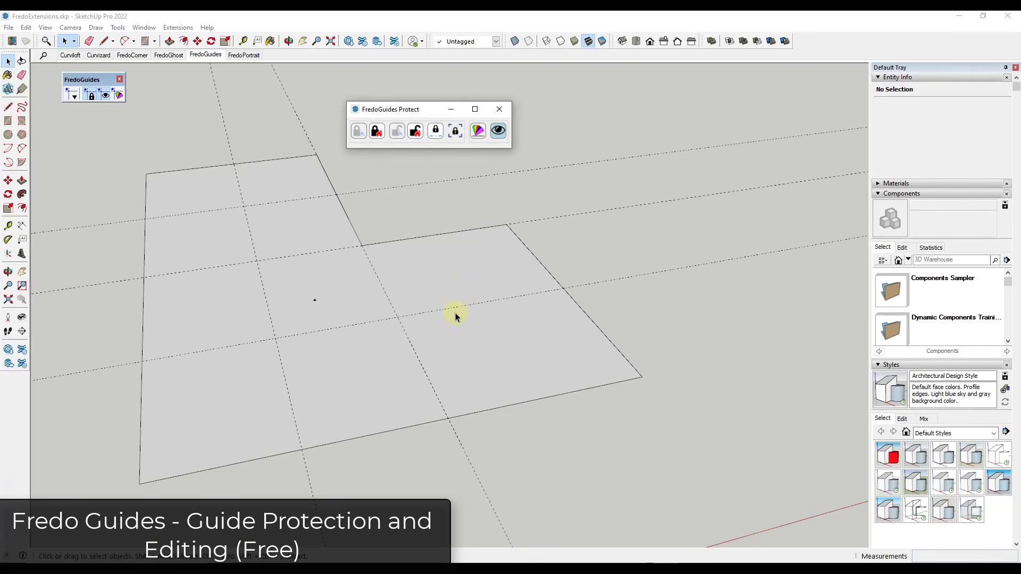
# Step: Select the lower lengthwise guide line and set the guide color to red from the RAL Classic palette
pyautogui.click(331, 329)
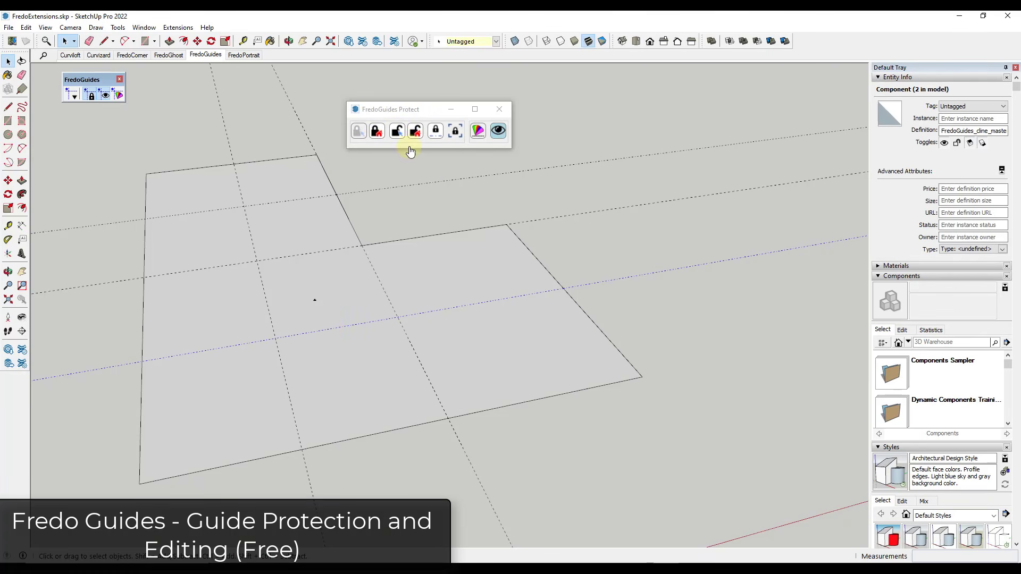
pyautogui.click(477, 133)
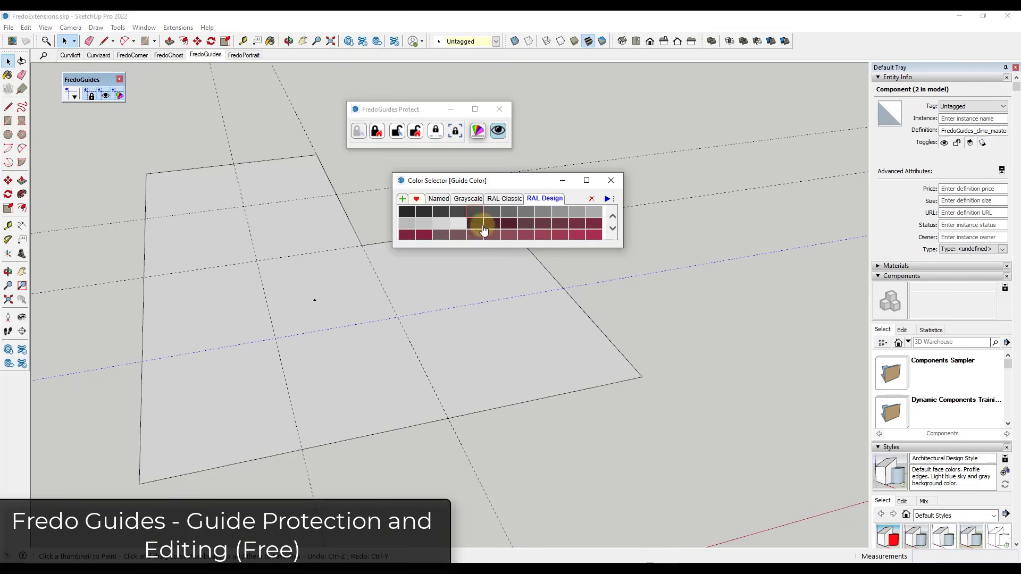
pyautogui.click(613, 229)
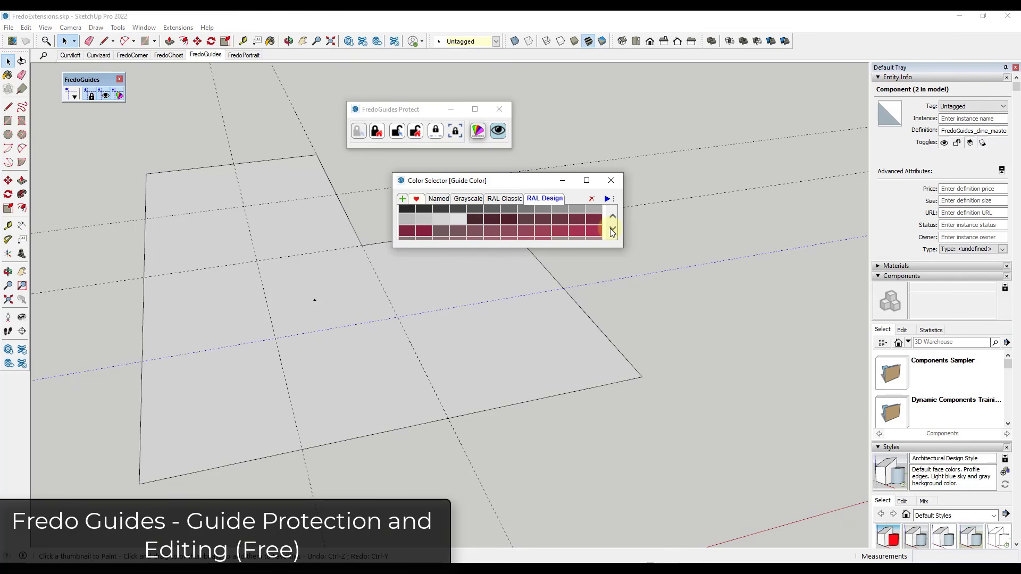
pyautogui.click(612, 229)
pyautogui.click(612, 229)
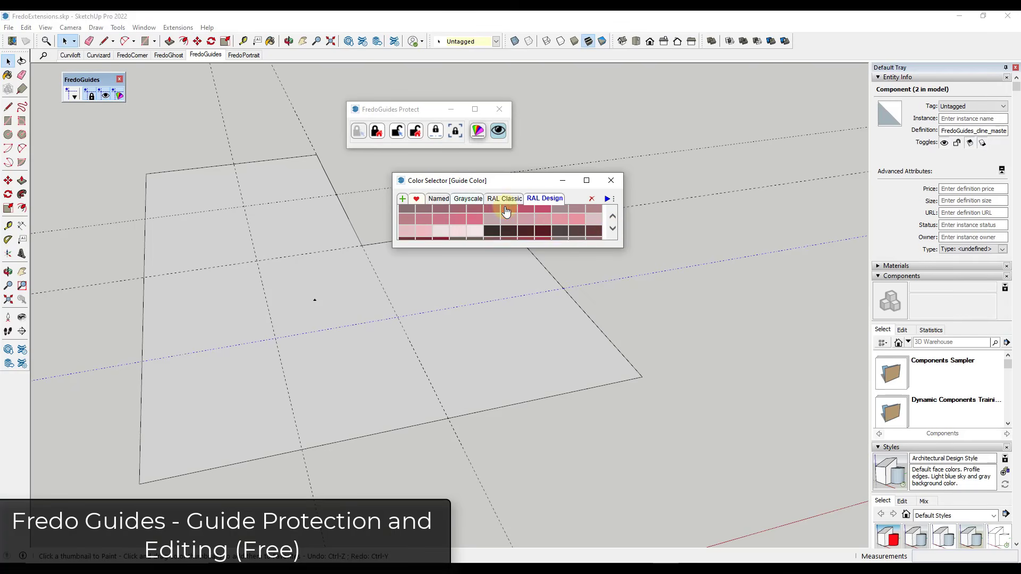
pyautogui.click(505, 198)
pyautogui.click(314, 251)
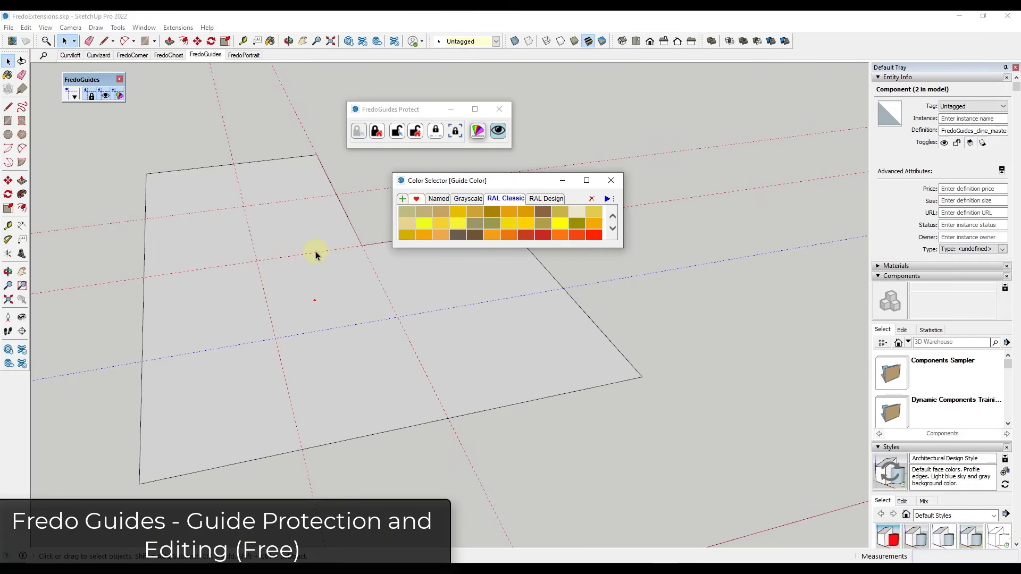
pyautogui.click(611, 180)
# Step: Toggle the guides' visibility off and back on, and close FredoGuides Protect
pyautogui.click(498, 132)
pyautogui.click(498, 131)
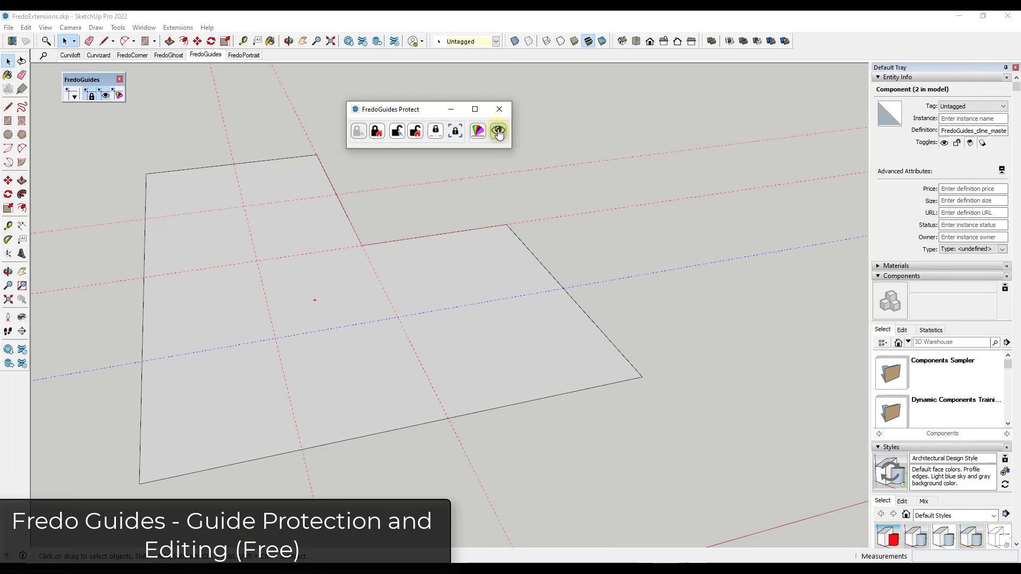
pyautogui.click(499, 113)
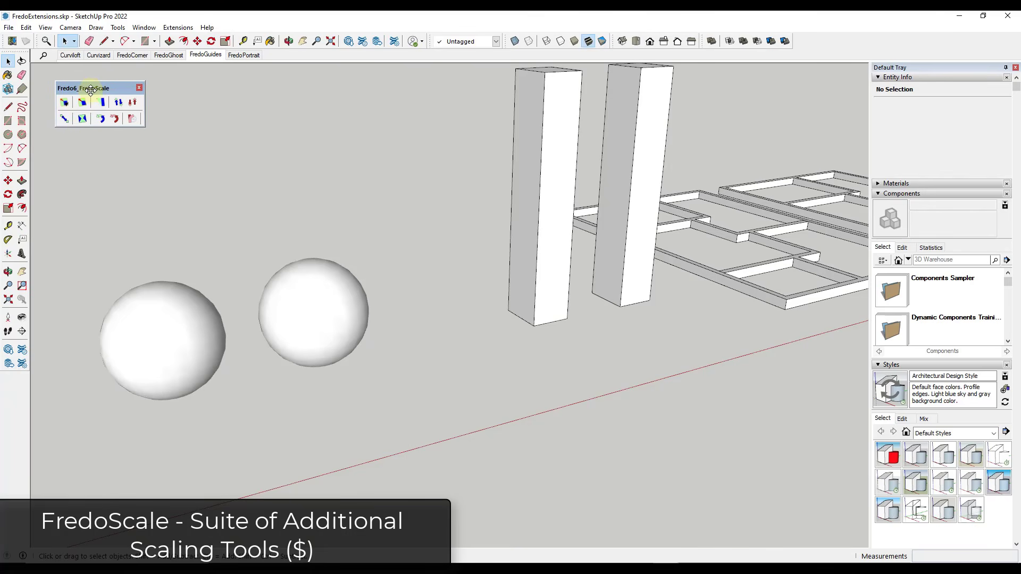
# Step: Reshape the left sphere with FredoScale's Box Tapering, pulling its top rear edge outward and its top front edge upward
pyautogui.moveTo(90, 90); pyautogui.dragTo(95, 93)
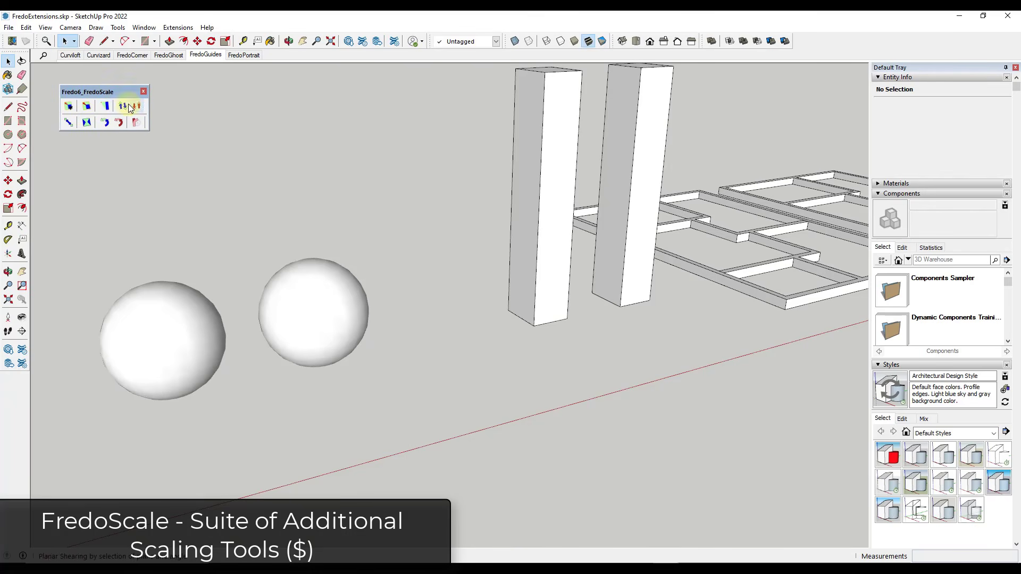
pyautogui.click(162, 301)
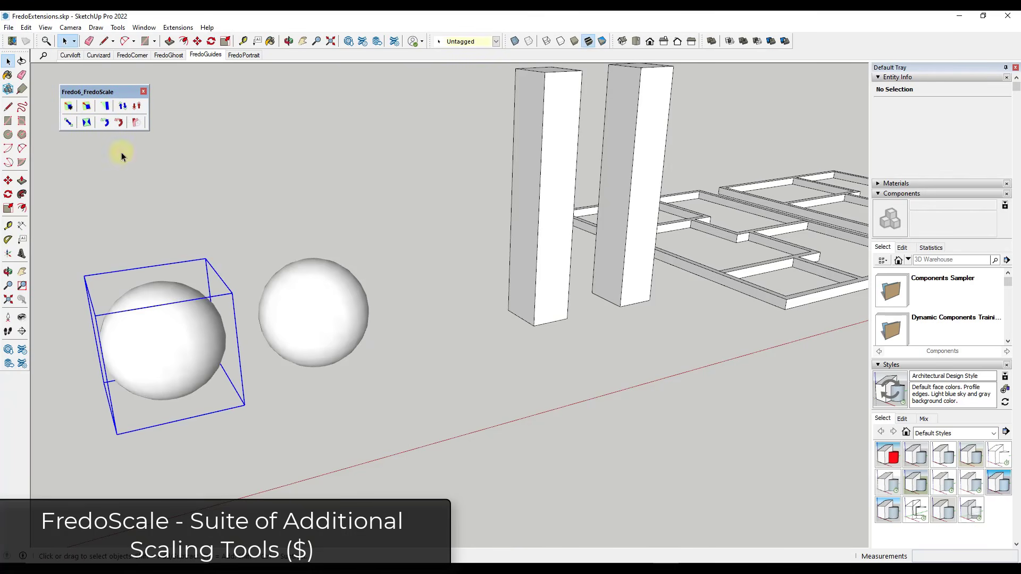
pyautogui.click(105, 106)
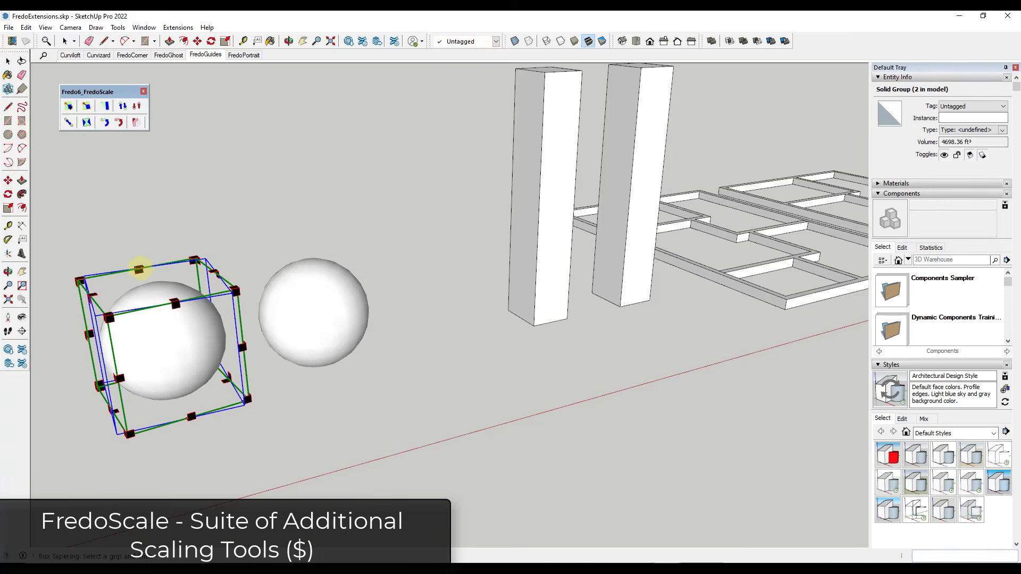
pyautogui.moveTo(138, 270); pyautogui.dragTo(105, 236)
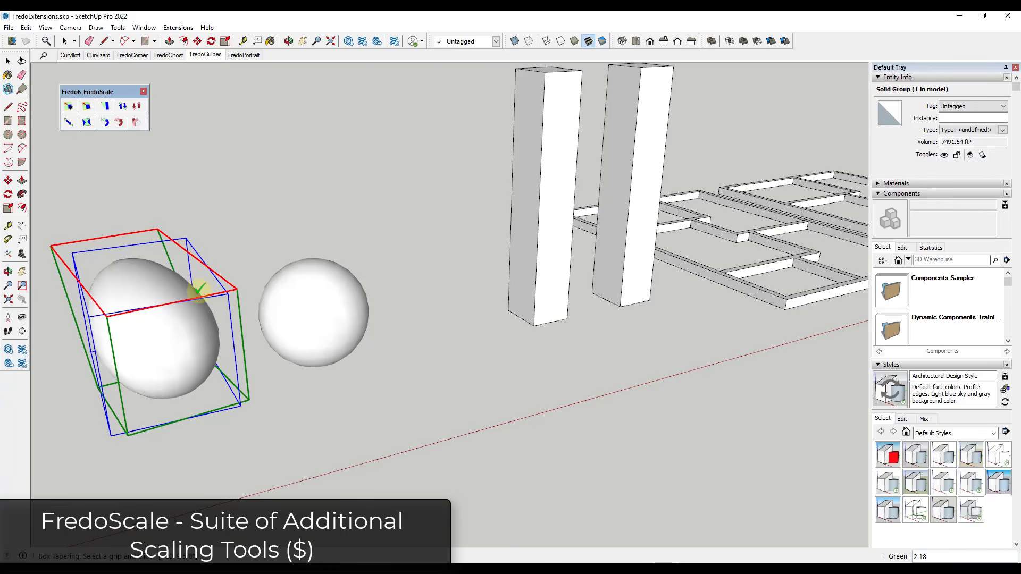
pyautogui.click(166, 323)
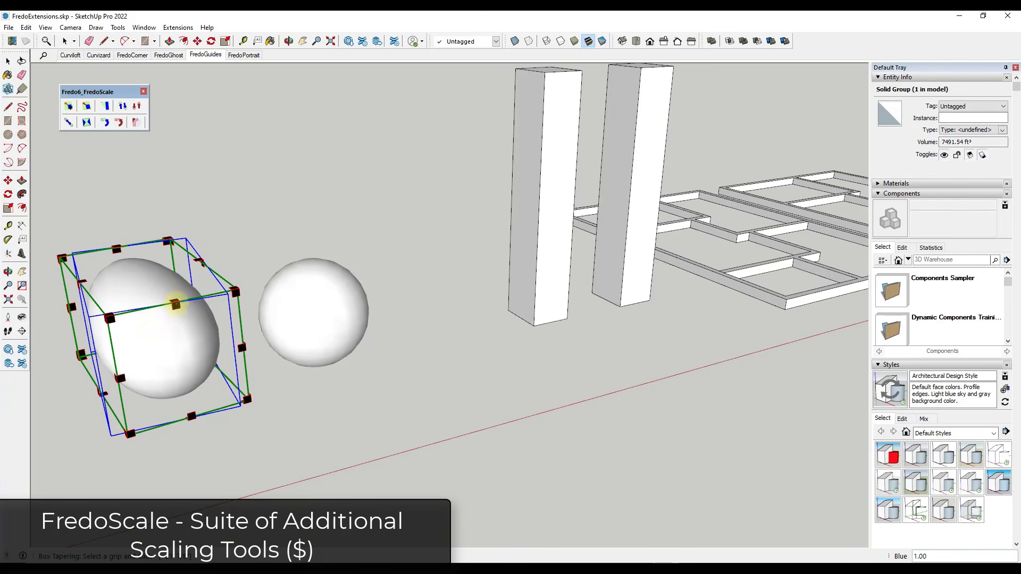
pyautogui.moveTo(175, 294); pyautogui.dragTo(171, 249)
pyautogui.press('space')
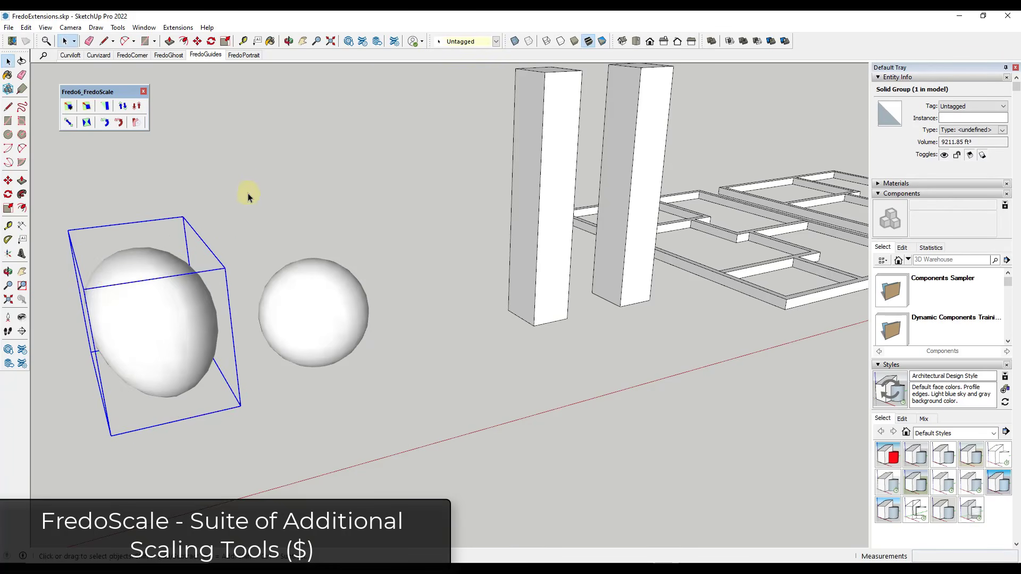
# Step: Twist the left column about its vertical axis by about 63.5 degrees with Box Twisting
pyautogui.moveTo(138, 356); pyautogui.dragTo(585, 160, button='middle')
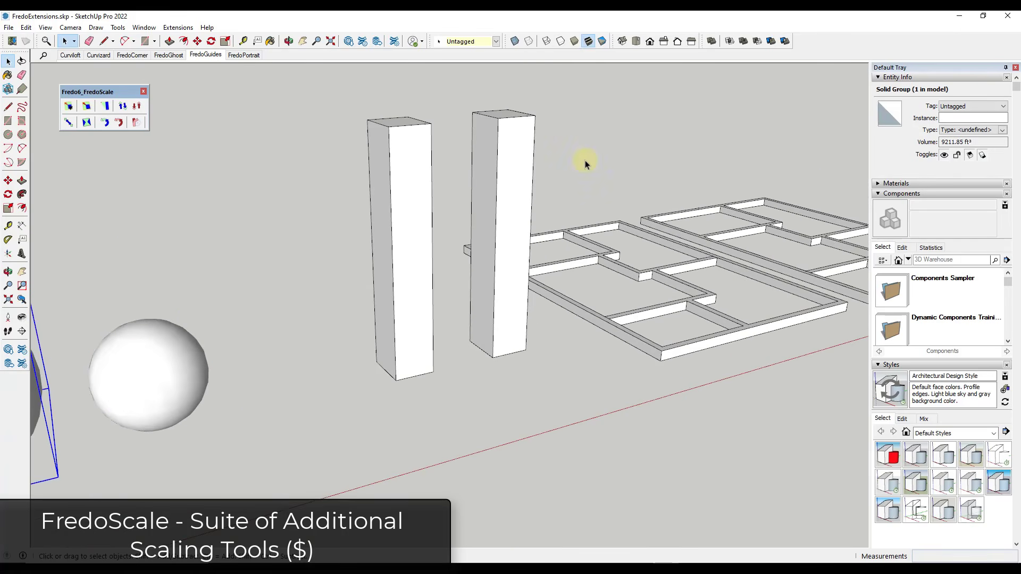
pyautogui.moveTo(280, 273); pyautogui.dragTo(586, 191, button='middle')
pyautogui.click(282, 232)
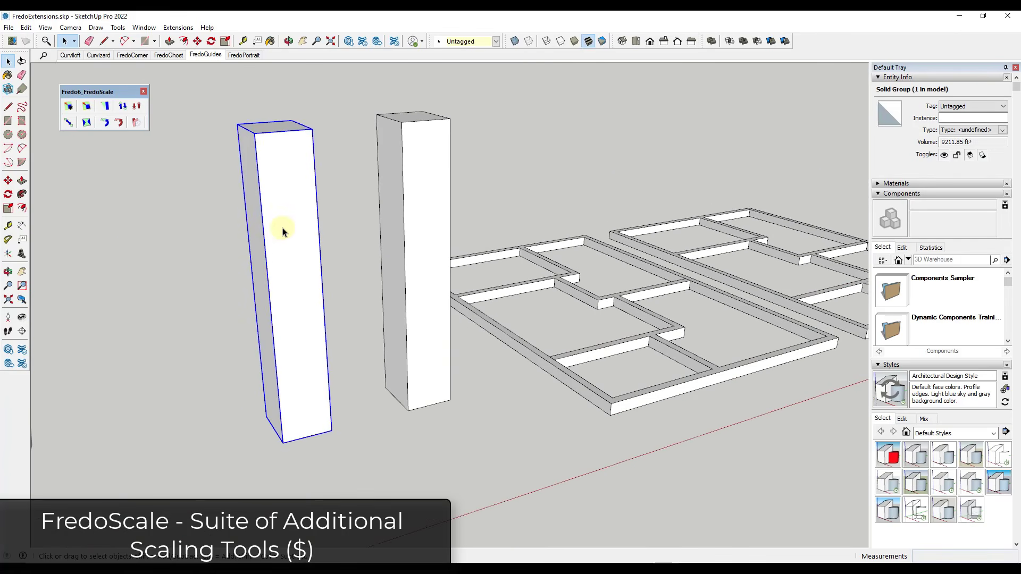
pyautogui.click(87, 122)
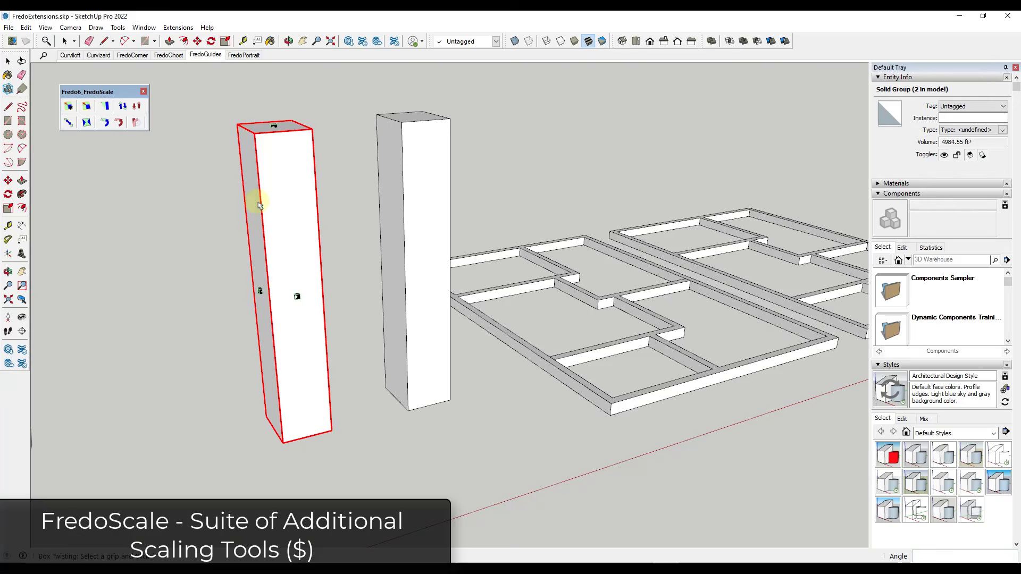
pyautogui.click(274, 126)
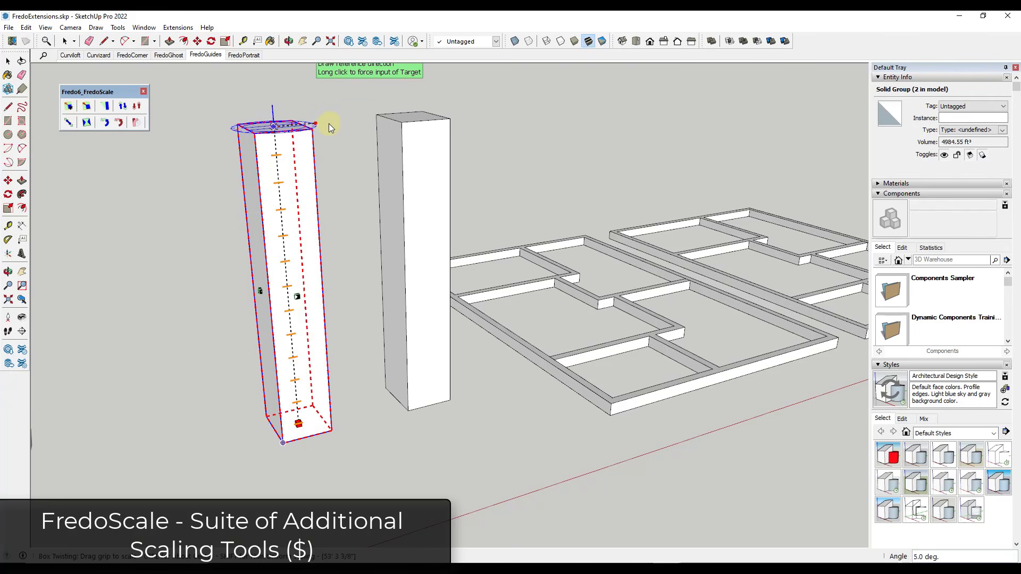
pyautogui.click(333, 94)
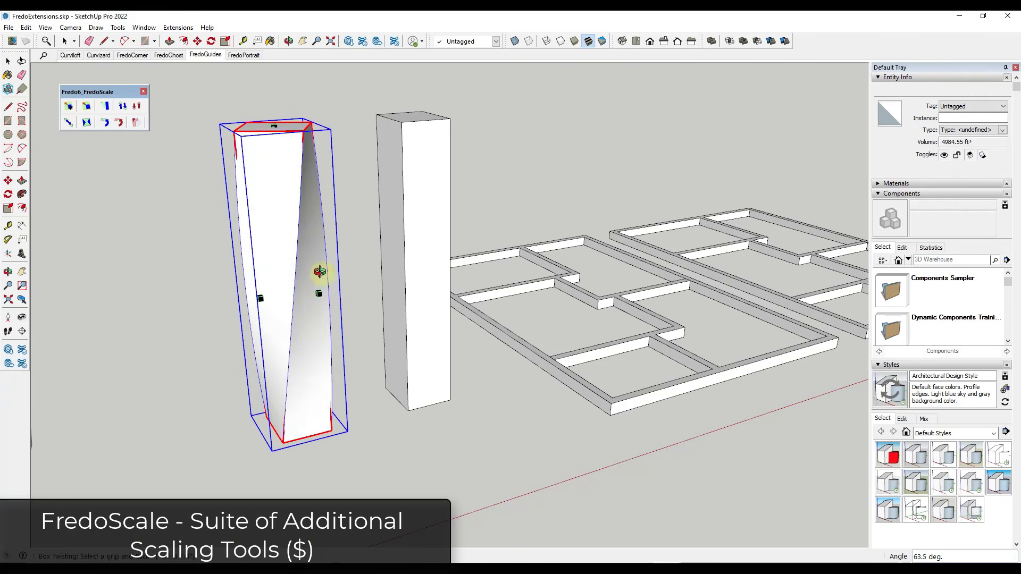
pyautogui.moveTo(321, 273)
pyautogui.mouseDown(button='middle')
pyautogui.moveTo(433, 231)
pyautogui.moveTo(318, 261)
pyautogui.mouseUp(button='middle')
pyautogui.scroll(-3, 330, 234)
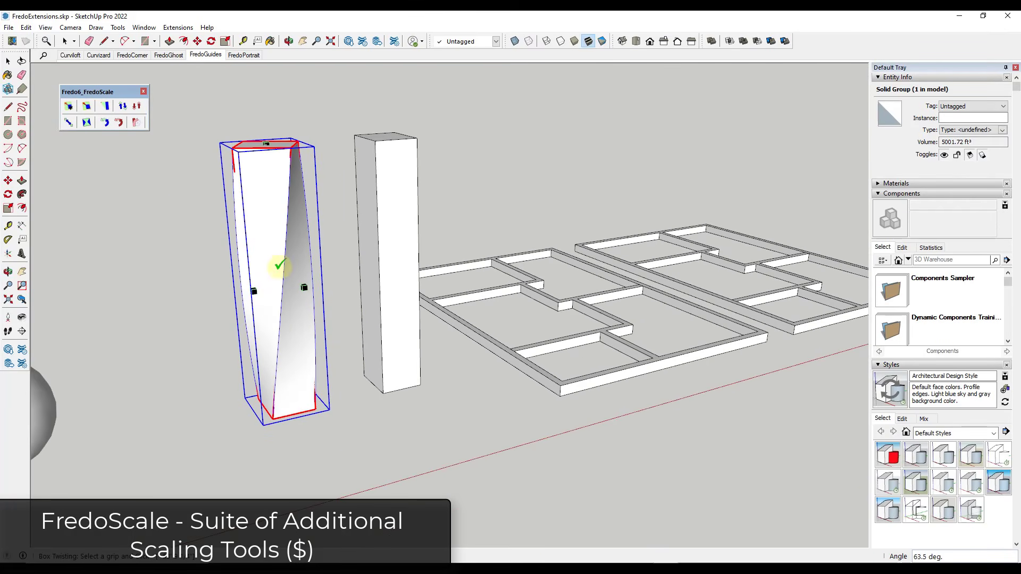
pyautogui.moveTo(292, 201); pyautogui.dragTo(278, 221, button='middle')
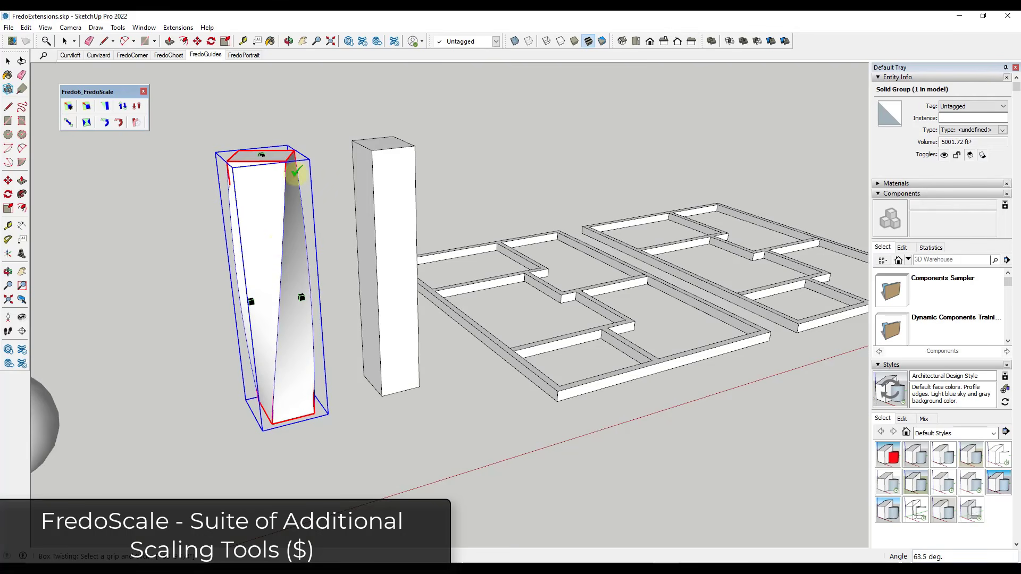
pyautogui.click(281, 262)
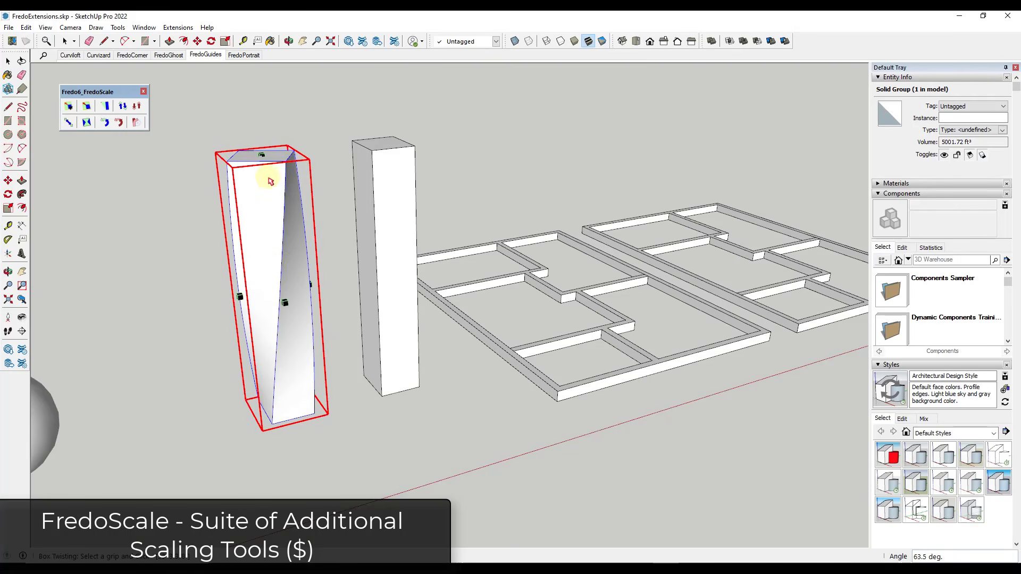
# Step: Bend the left wall frame upward 180 degrees with Radial Bending (Free), using its front bottom edge from corner to corner as reference
pyautogui.scroll(-3, 298, 287)
pyautogui.scroll(5, 671, 297)
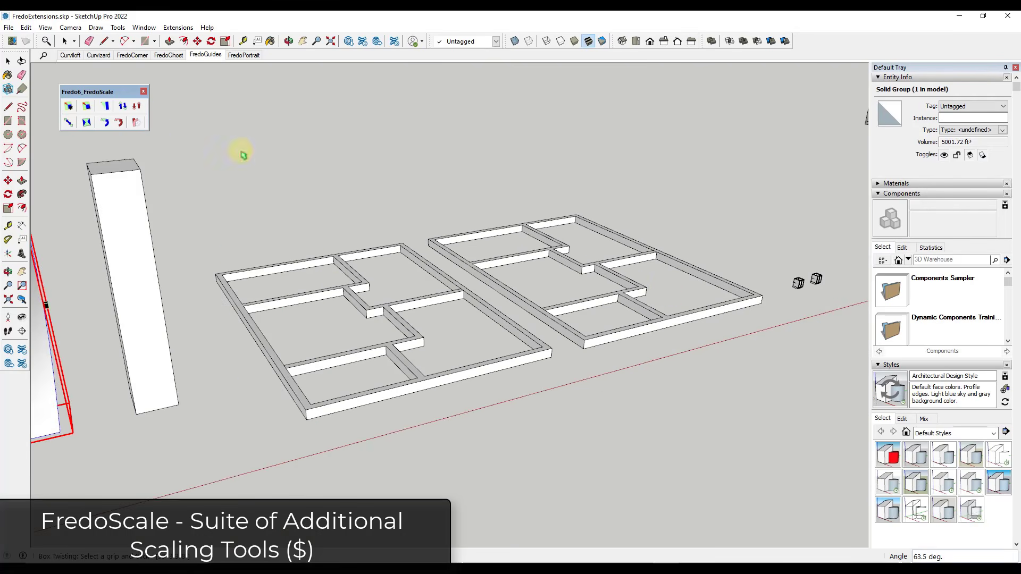
pyautogui.press('space')
pyautogui.click(333, 410)
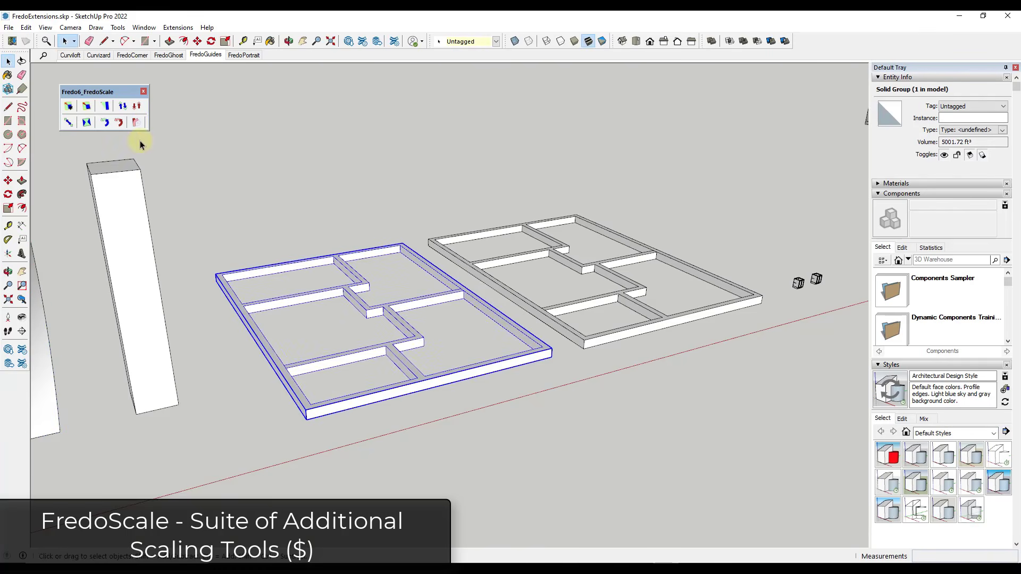
pyautogui.click(137, 122)
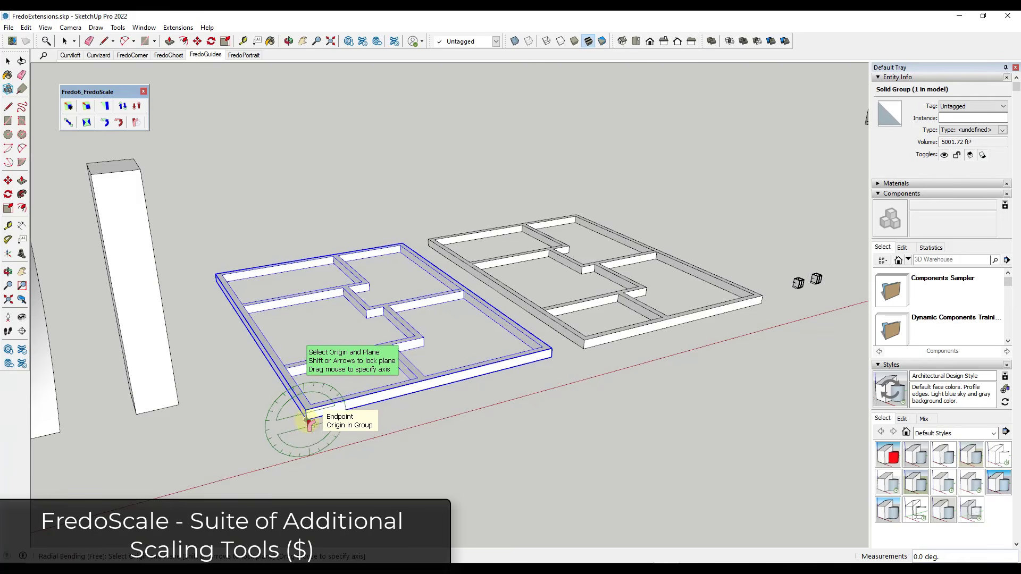
pyautogui.moveTo(307, 422); pyautogui.dragTo(553, 358)
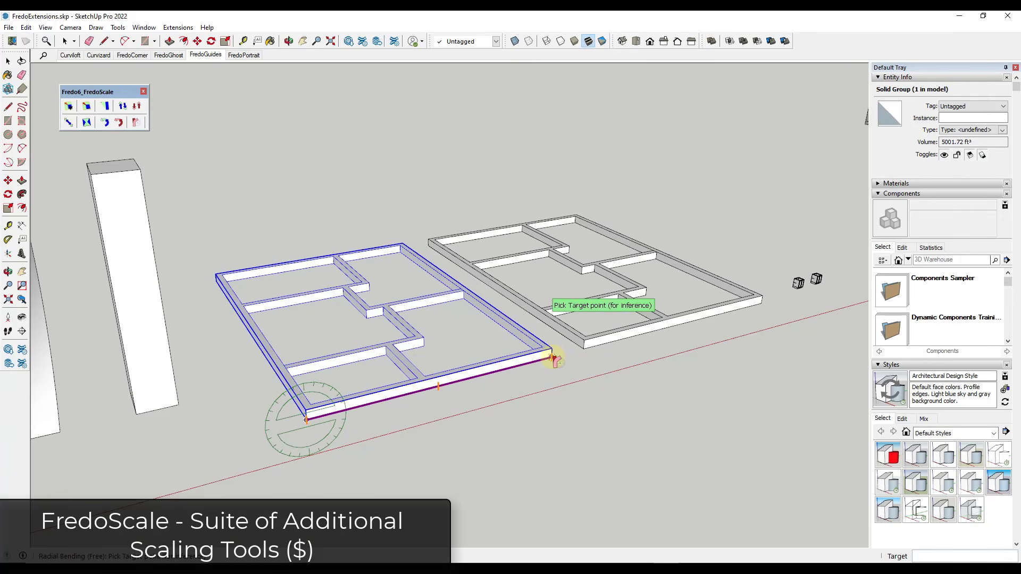
pyautogui.click(551, 354)
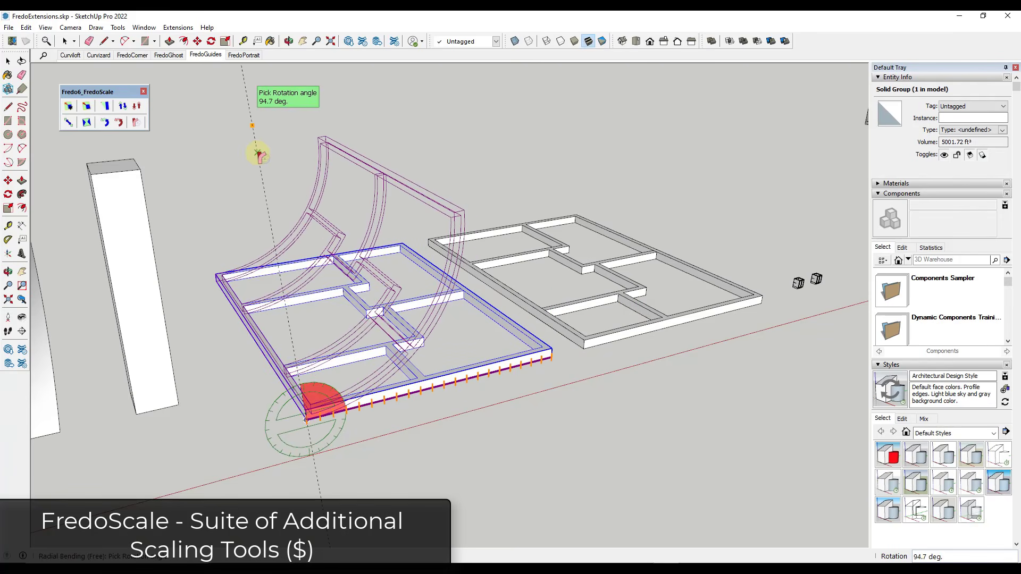
pyautogui.click(260, 155)
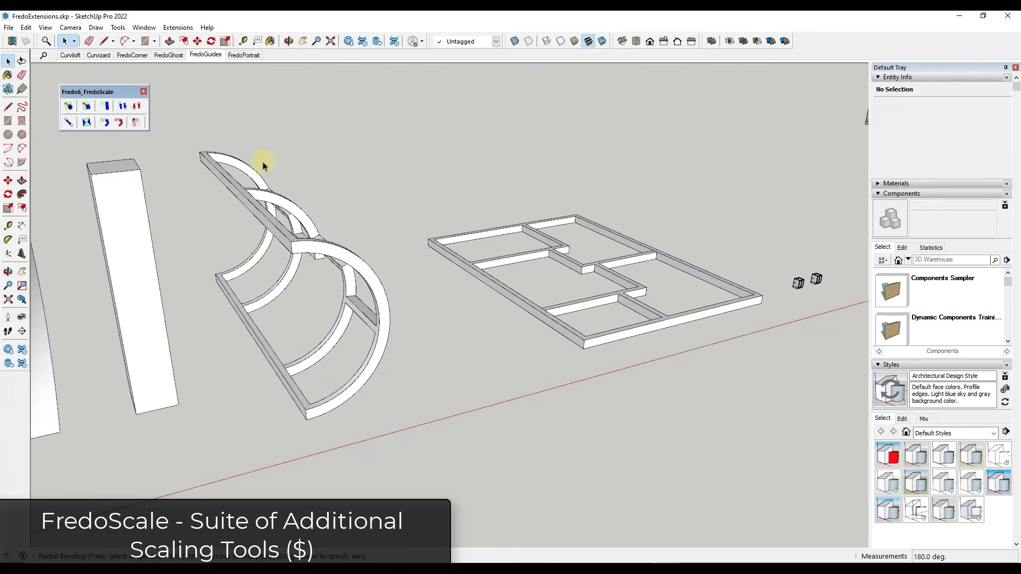
pyautogui.moveTo(264, 164); pyautogui.dragTo(263, 258, button='middle')
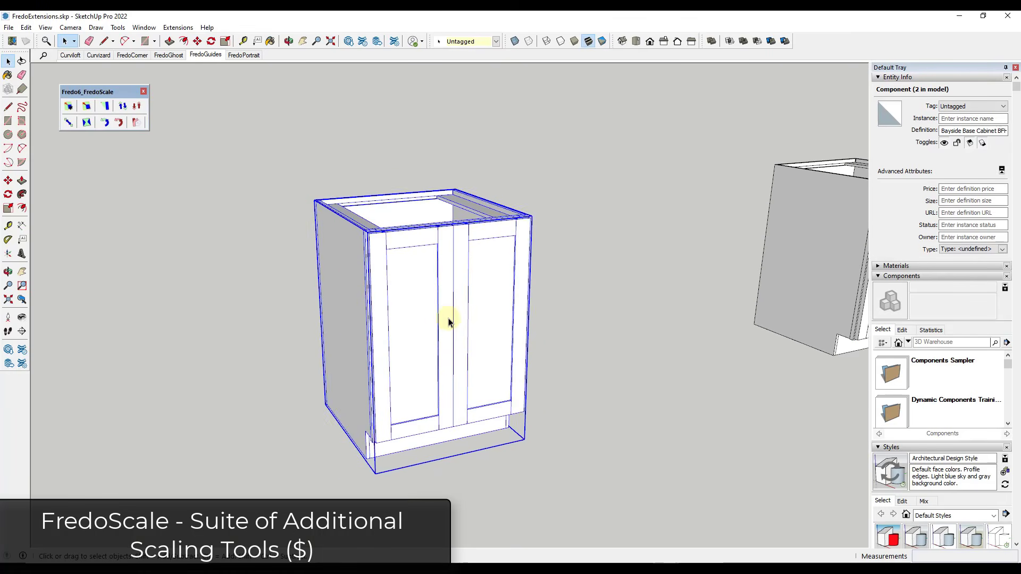
# Step: Try to widen the left base cabinet along the red axis with the standard Scale tool
pyautogui.click(343, 331)
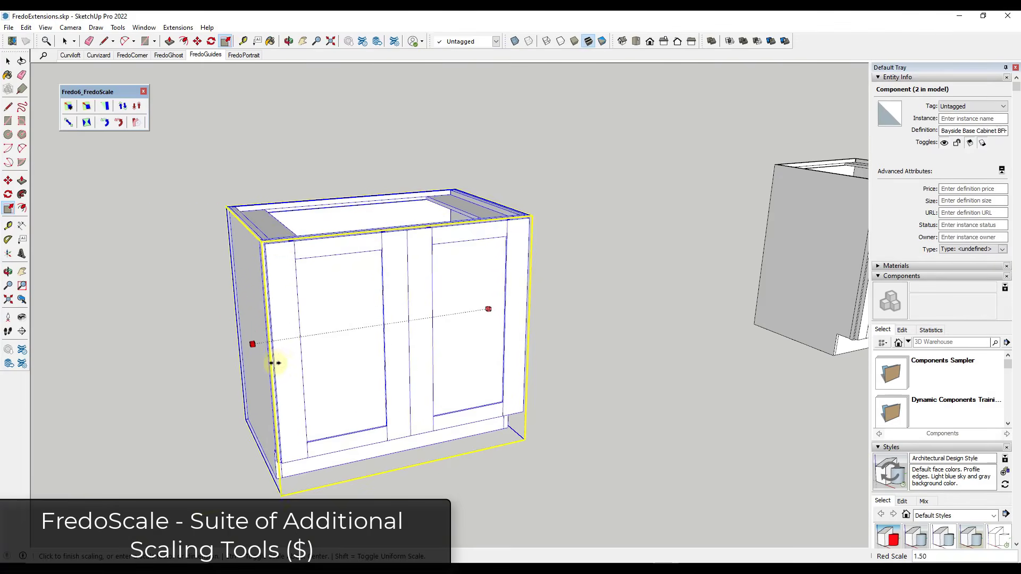
pyautogui.click(337, 353)
pyautogui.press('space')
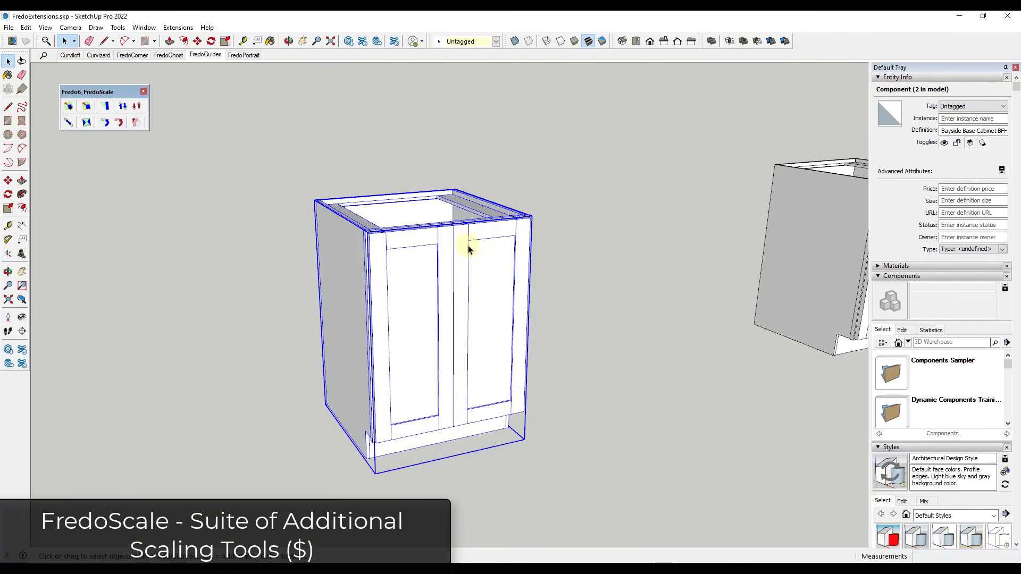
# Step: Try to widen the left base cabinet along the red axis with Box Stretching, including moving its divider plane
pyautogui.click(69, 124)
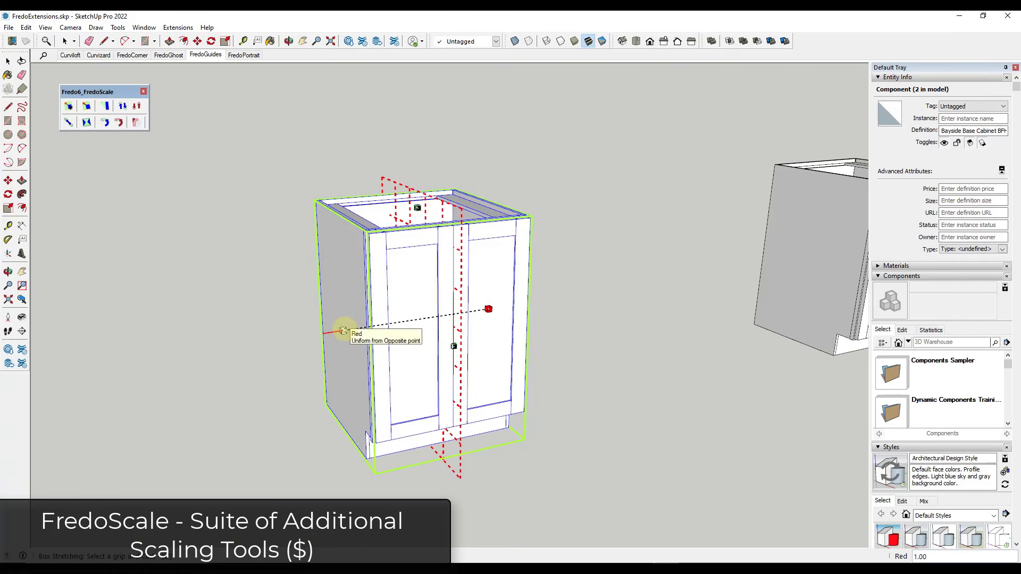
pyautogui.click(343, 331)
pyautogui.press('Escape')
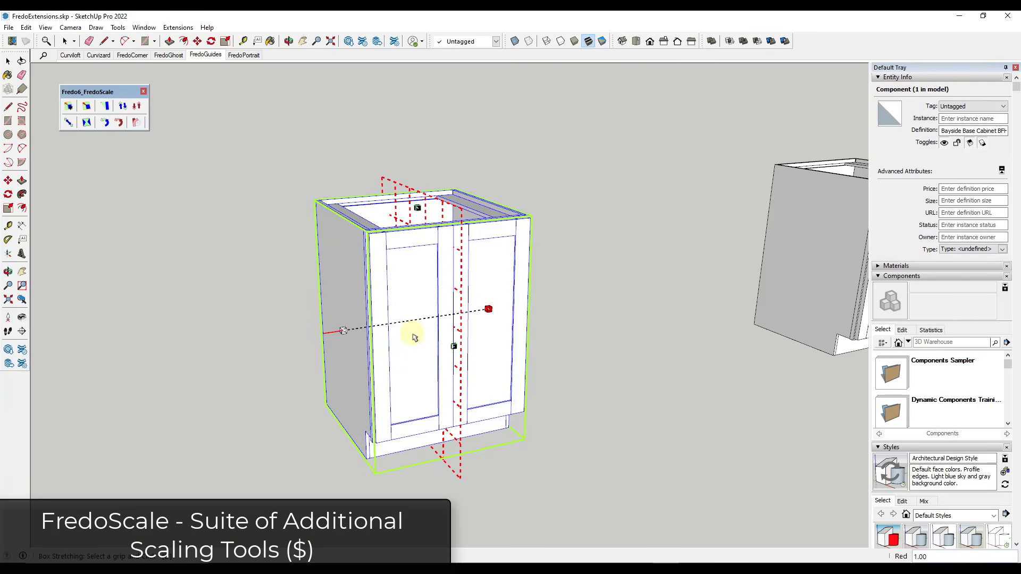
pyautogui.click(455, 346)
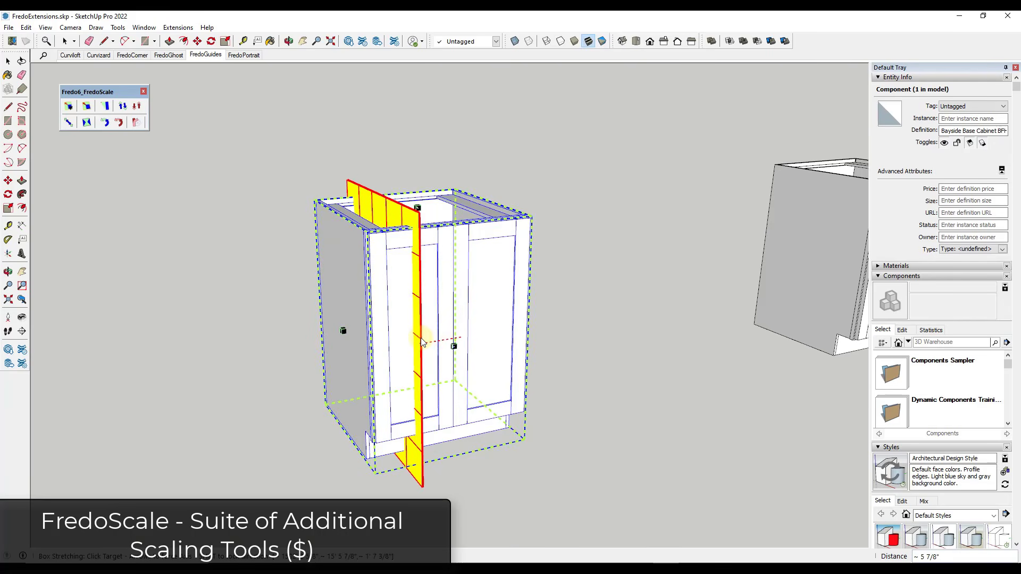
pyautogui.press('Escape')
pyautogui.moveTo(343, 330); pyautogui.dragTo(286, 340)
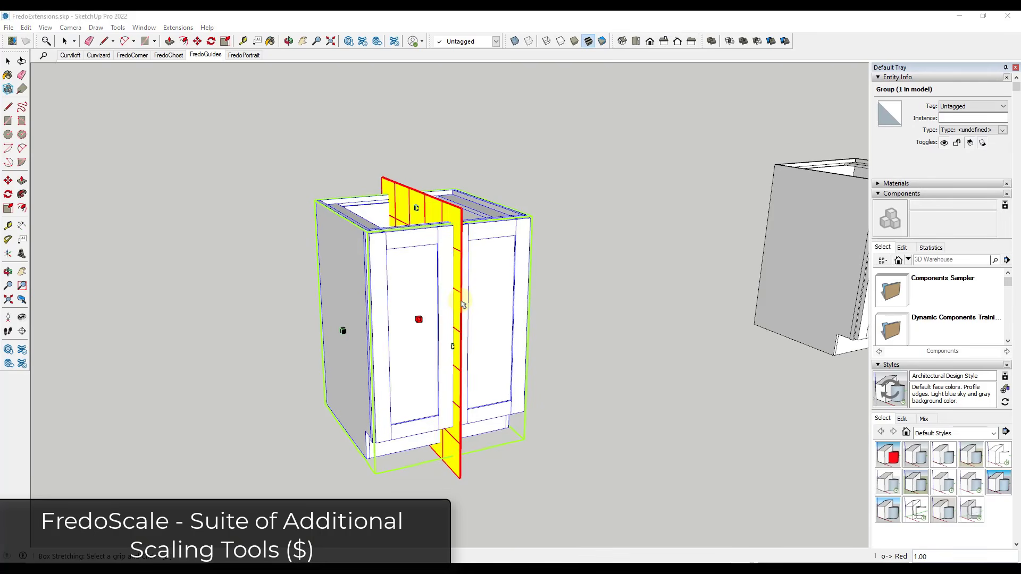
# Step: Widen the left base cabinet on both sides along the red axis with Box Stretching, stretching from its center
pyautogui.rightClick(508, 299)
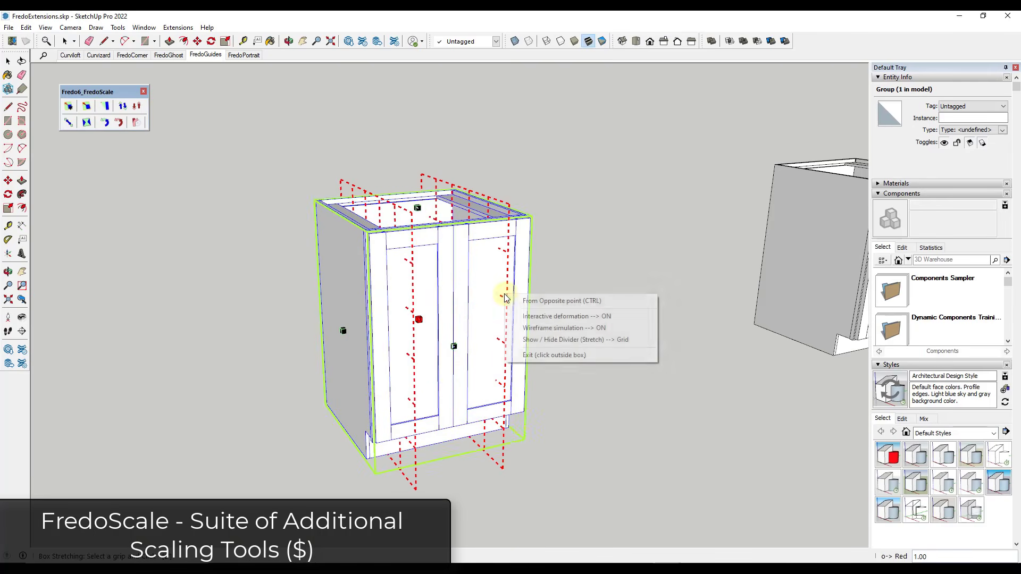
pyautogui.click(521, 301)
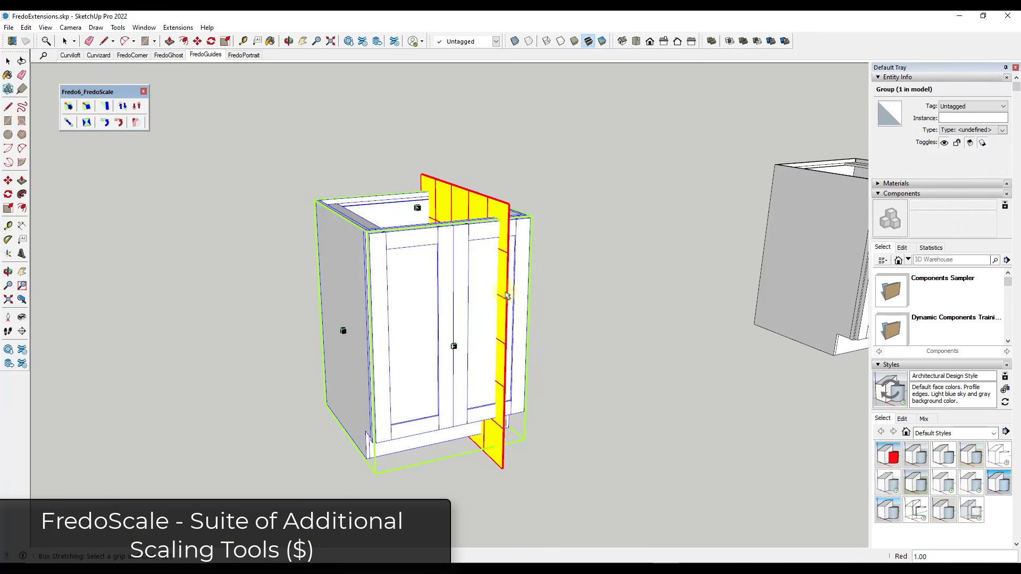
pyautogui.rightClick(509, 294)
pyautogui.click(540, 299)
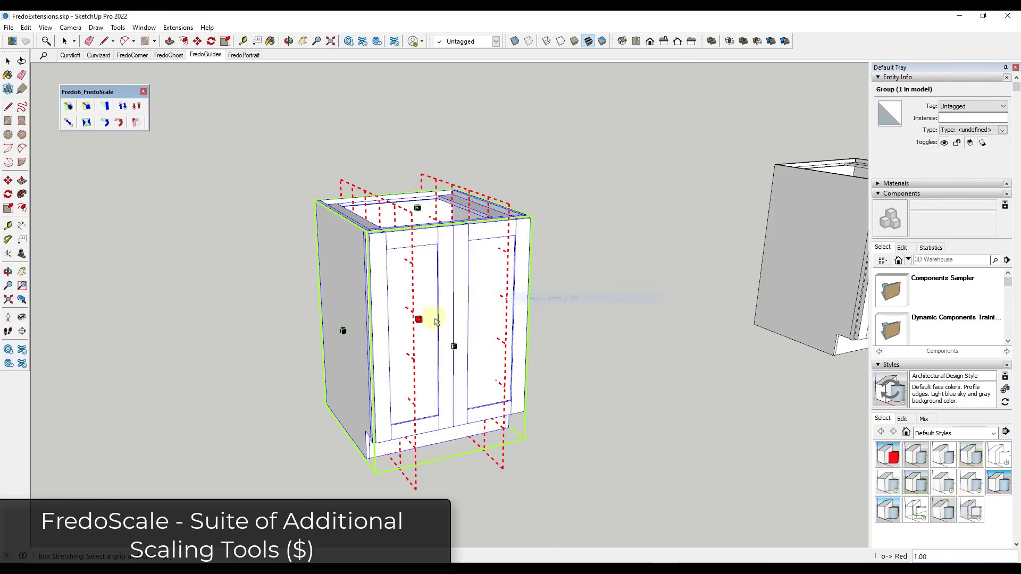
pyautogui.moveTo(342, 330)
pyautogui.mouseDown()
pyautogui.moveTo(255, 335)
pyautogui.moveTo(326, 334)
pyautogui.mouseUp()
pyautogui.press('space')
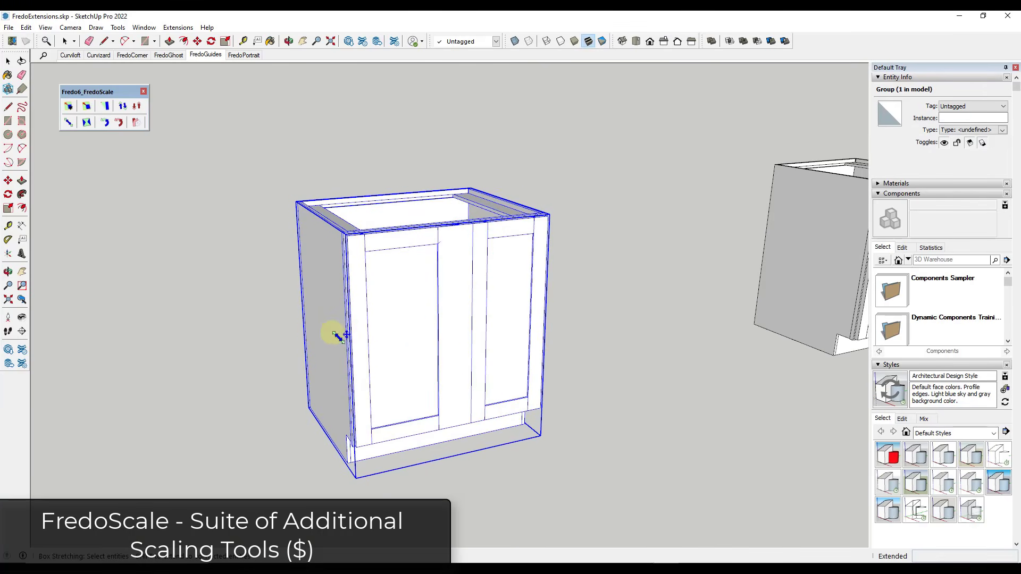
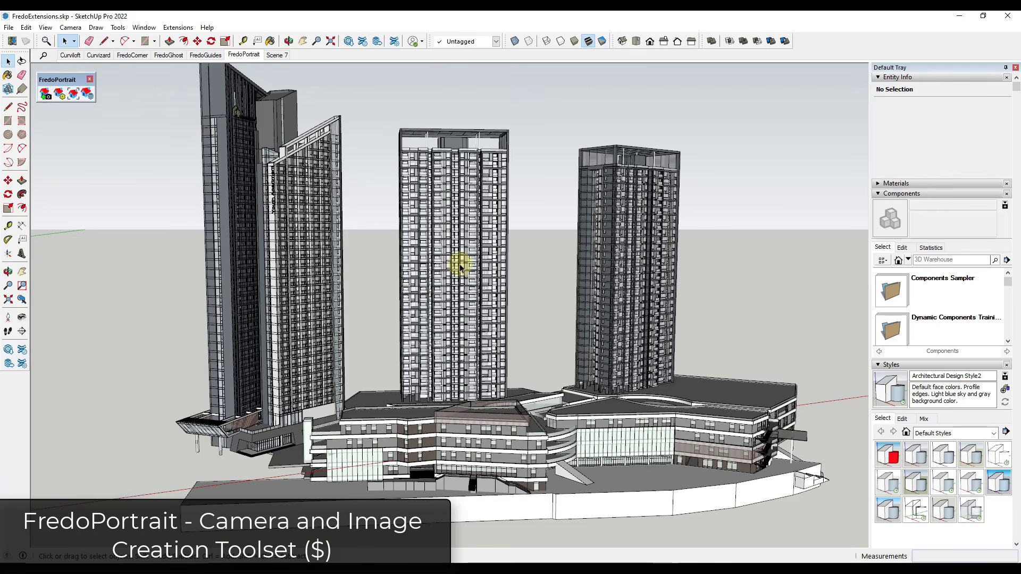
# Step: Orbit the tower model and try to save the current view as a custom camera, checking the Model and SketchUp storage choices
pyautogui.moveTo(459, 262); pyautogui.dragTo(461, 268, button='middle')
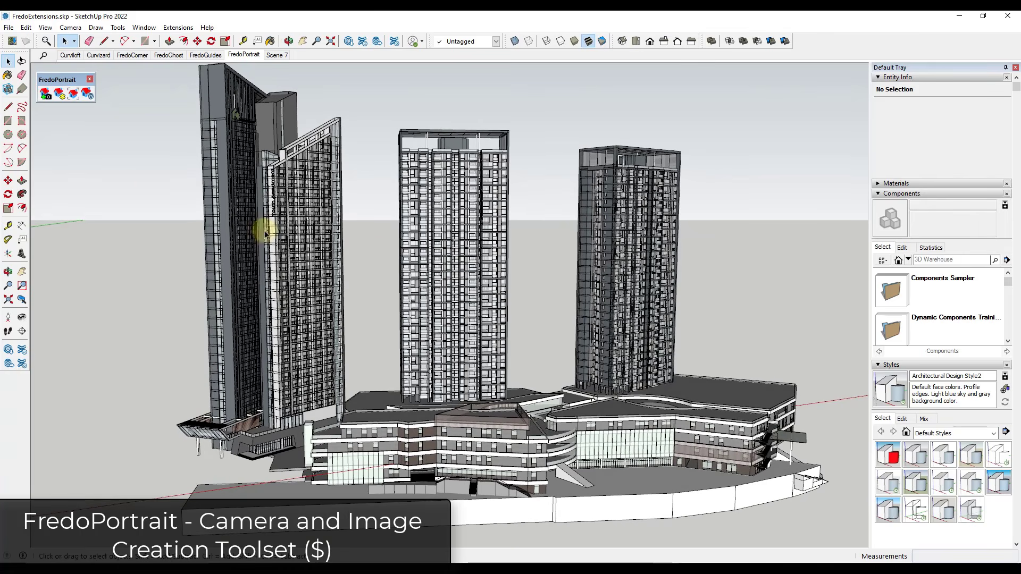
pyautogui.click(46, 95)
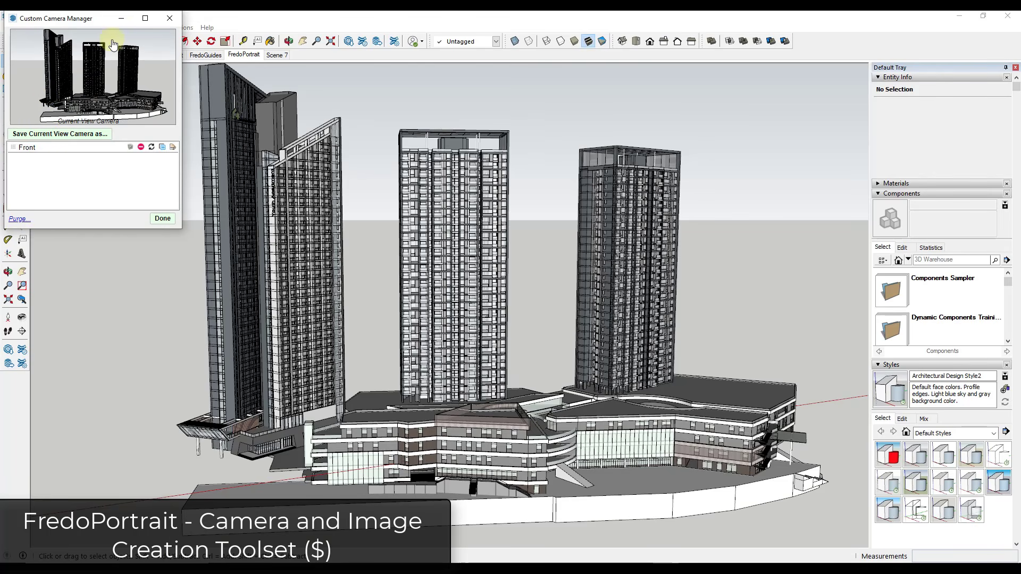
pyautogui.click(169, 19)
pyautogui.moveTo(597, 346); pyautogui.dragTo(590, 287, button='middle')
pyautogui.click(46, 101)
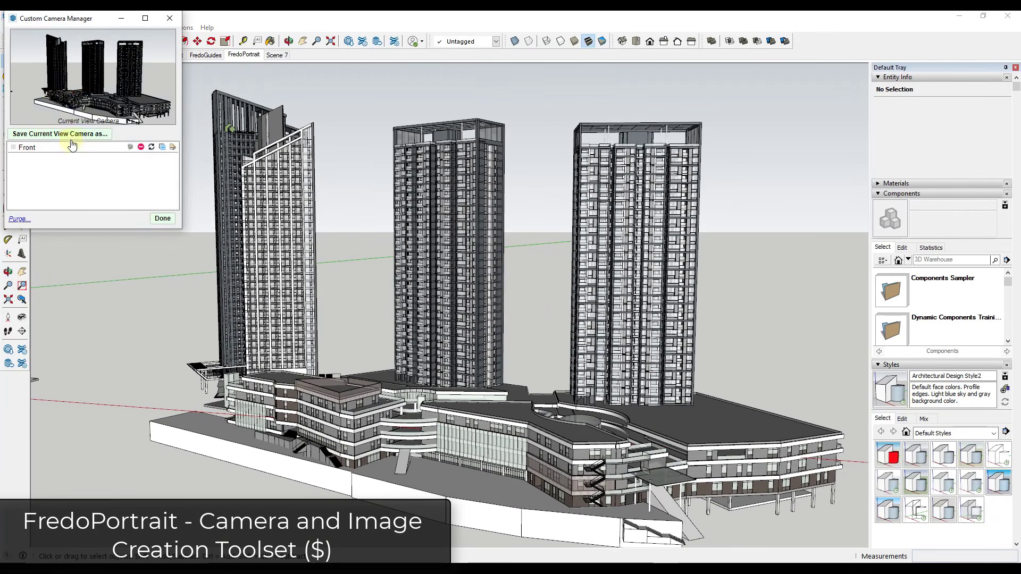
pyautogui.click(74, 134)
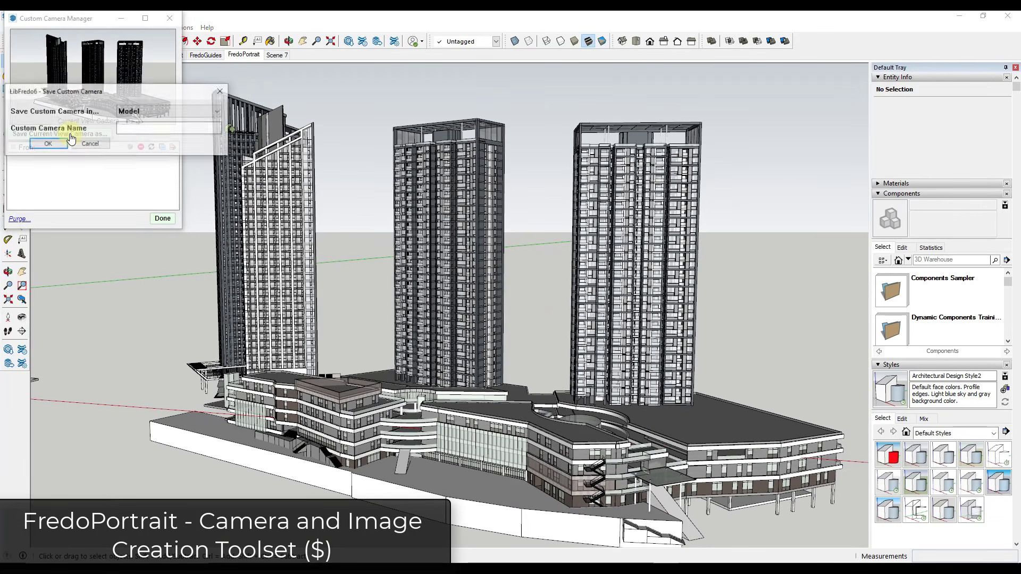
pyautogui.click(158, 110)
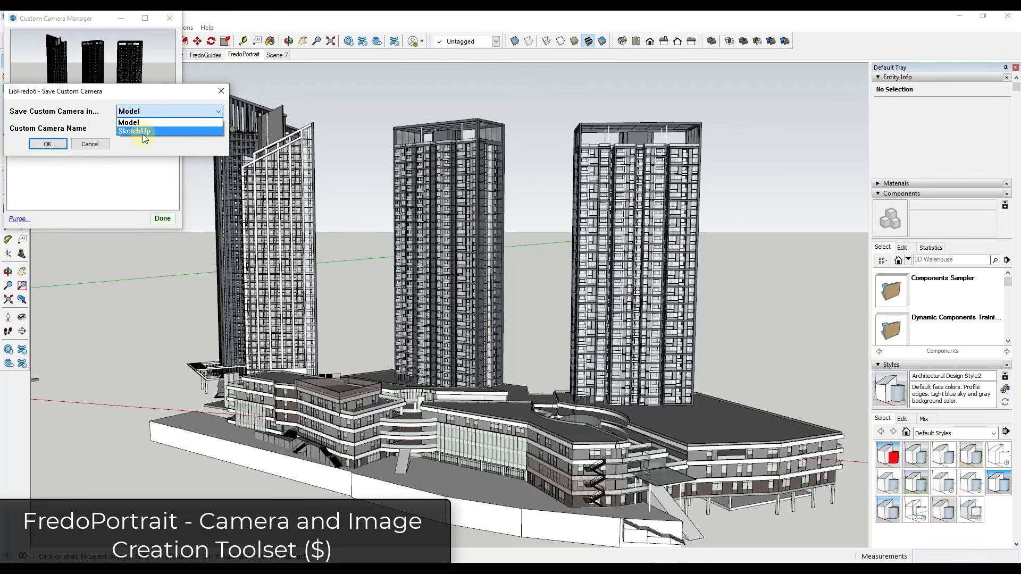
pyautogui.click(92, 149)
pyautogui.click(48, 144)
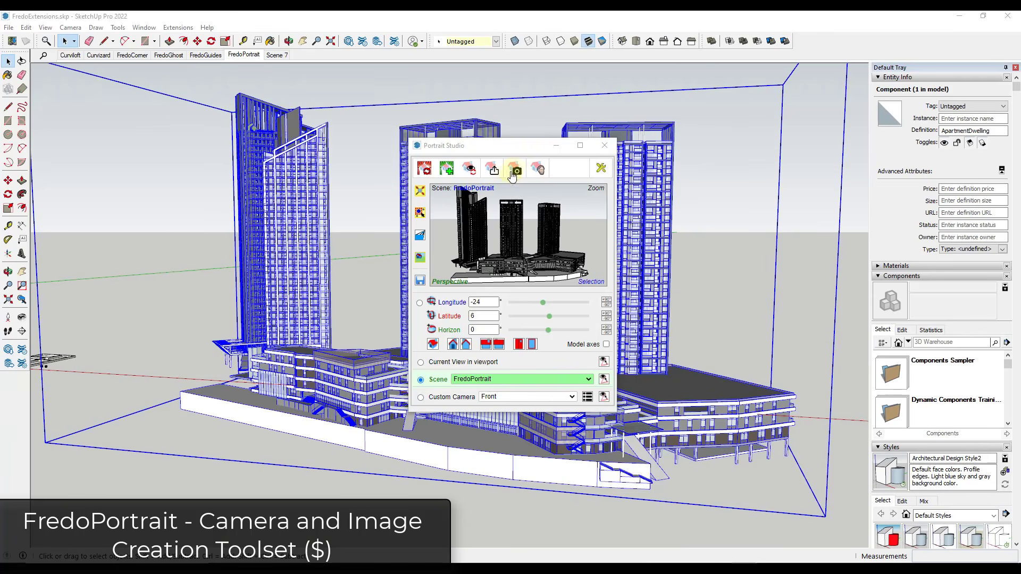
# Step: Open Portrait Studio's image-file export for the FredoPortrait scene and move its window clear of the towers
pyautogui.click(515, 170)
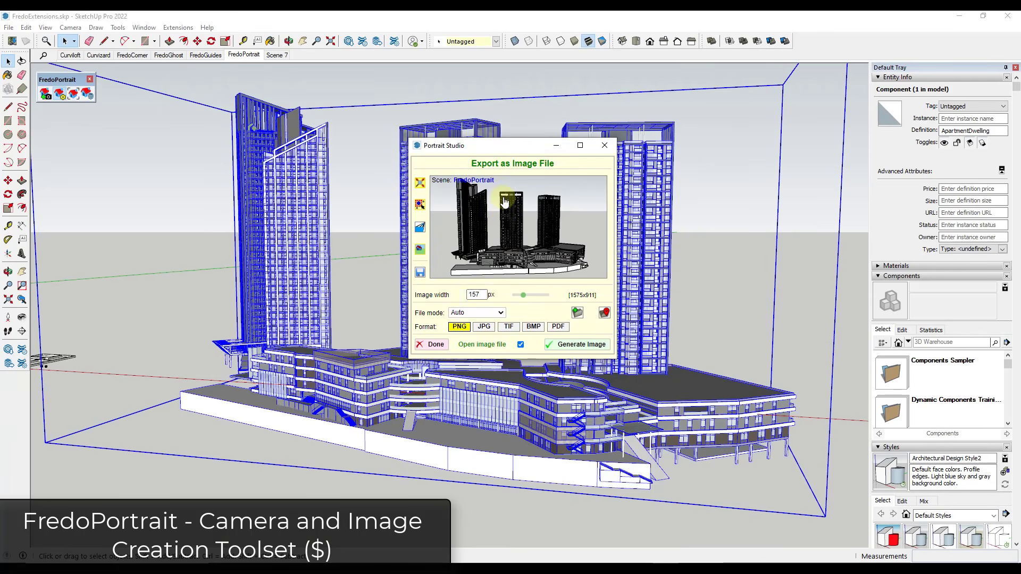
pyautogui.click(575, 349)
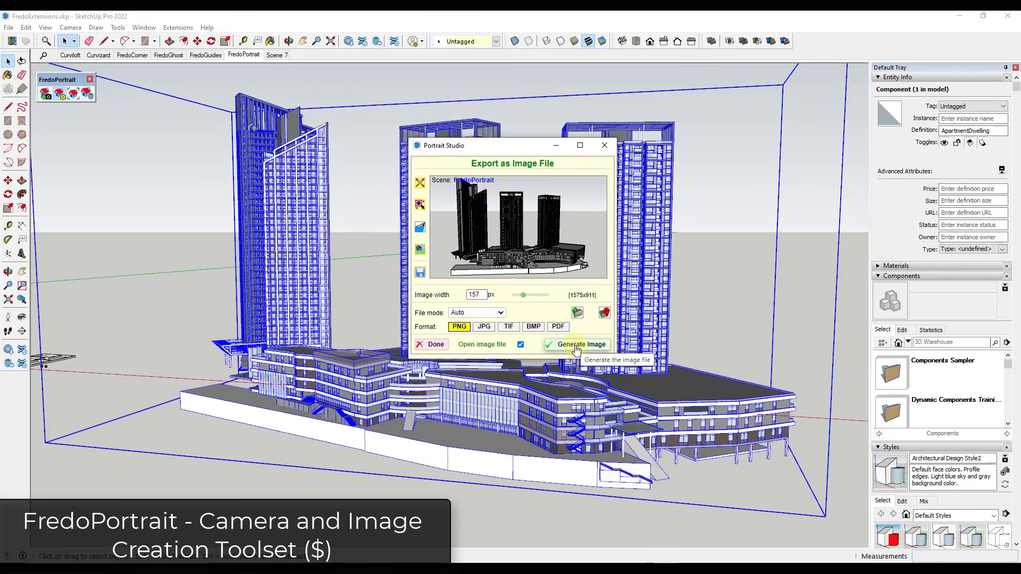
pyautogui.moveTo(522, 152); pyautogui.dragTo(462, 270)
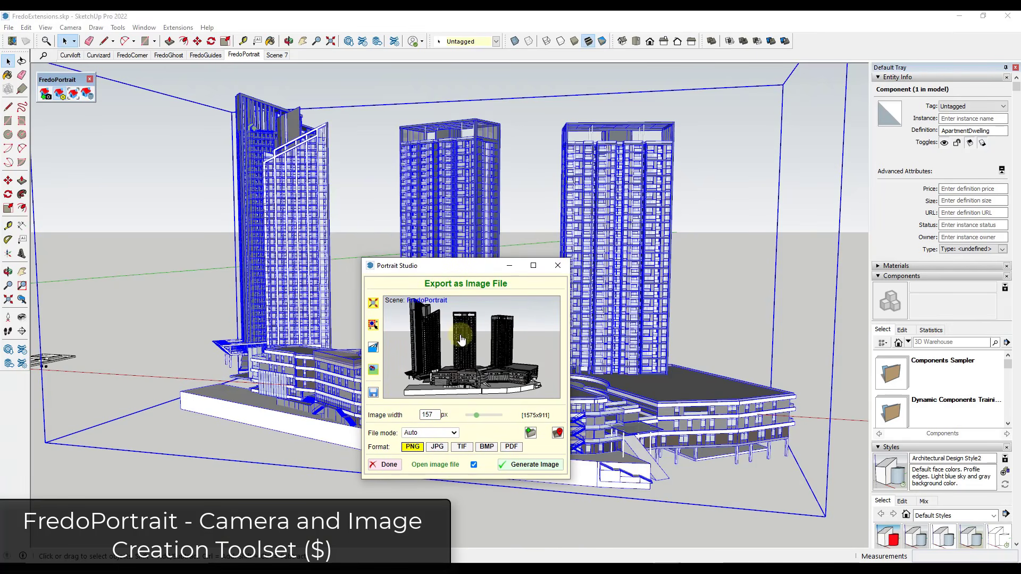
# Step: Enter the building component and select the middle tower, right tower and podium roof individually to preview each for export
pyautogui.doubleClick(455, 204)
pyautogui.click(458, 196)
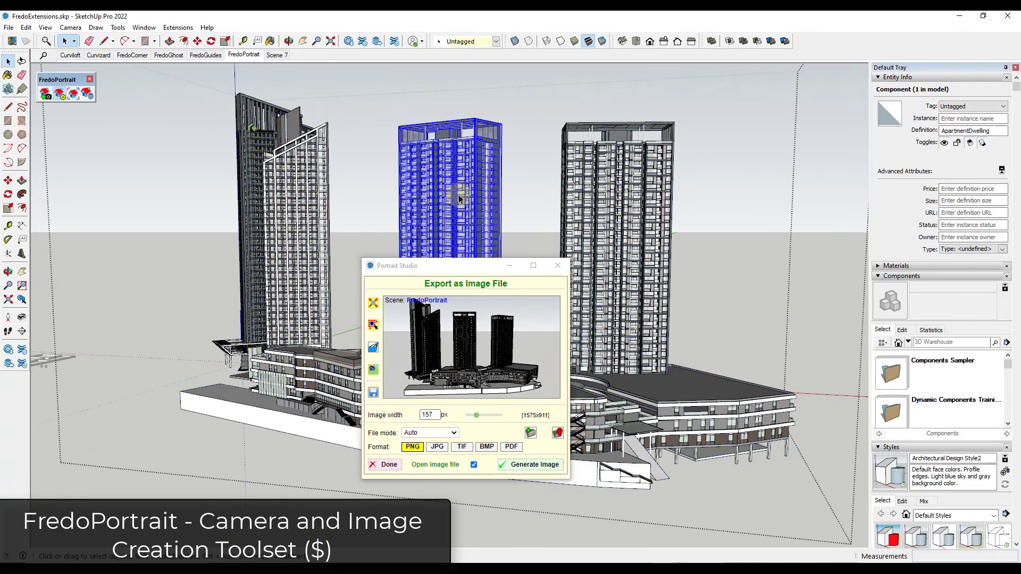
pyautogui.click(620, 215)
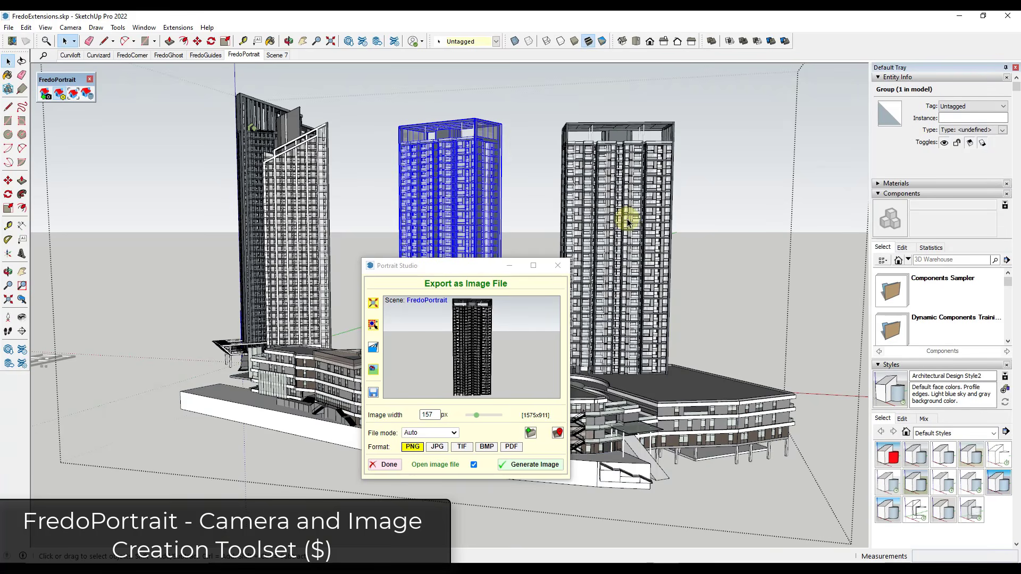
pyautogui.click(650, 398)
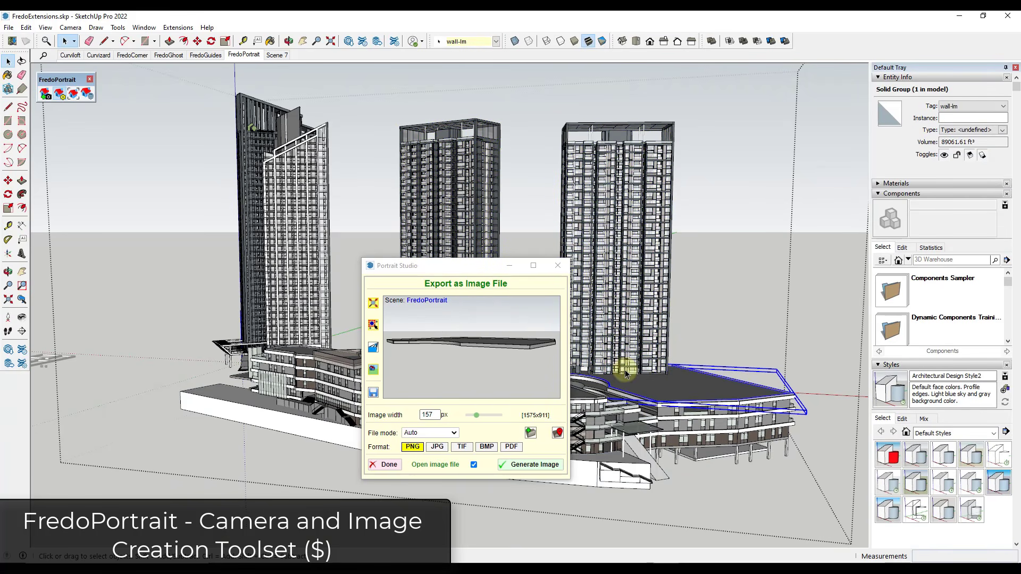
pyautogui.click(625, 268)
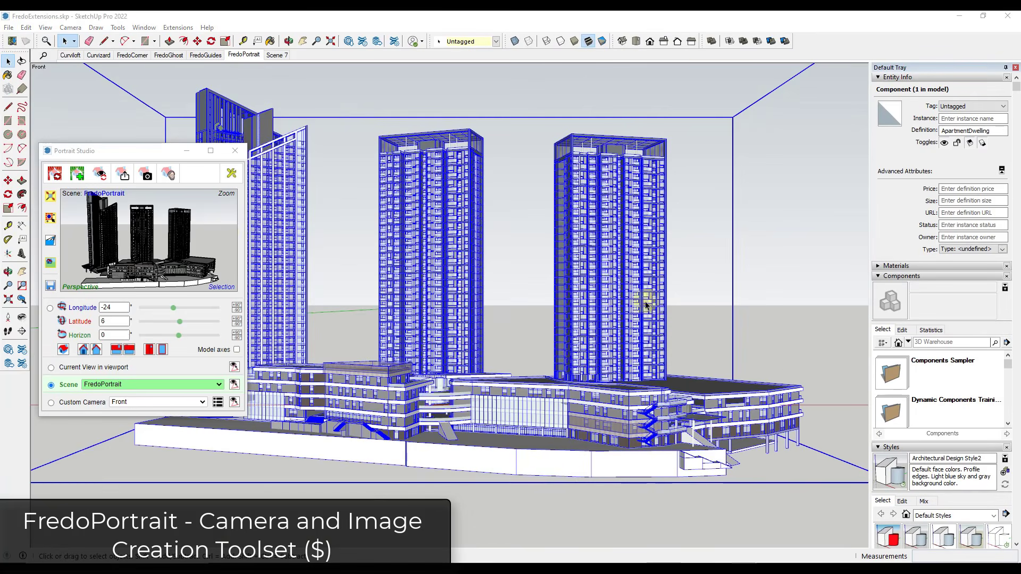
# Step: Generate a 2D component named City with Silhouette (External Contouring) and place it beside the original building model
pyautogui.click(172, 178)
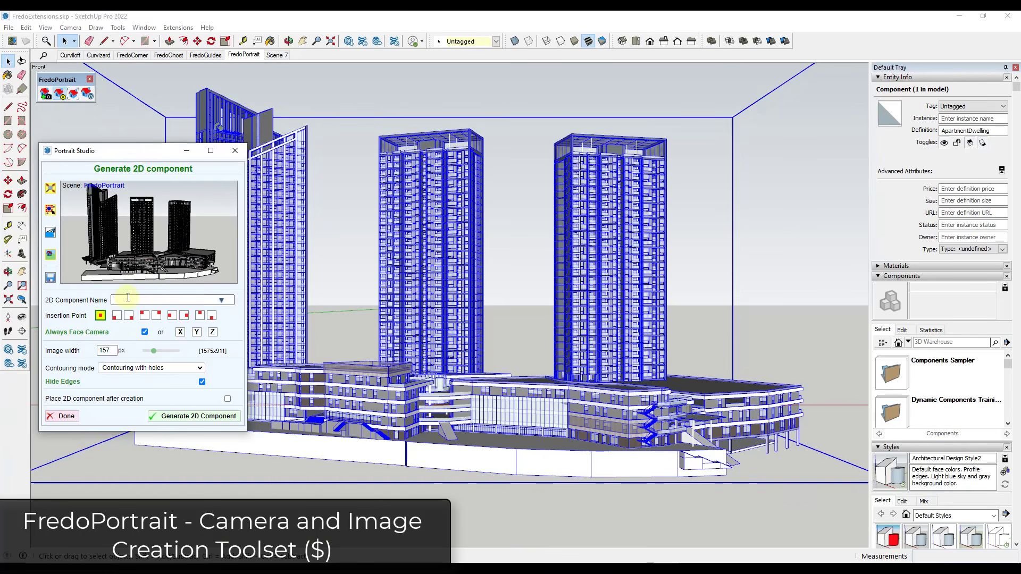
pyautogui.click(167, 368)
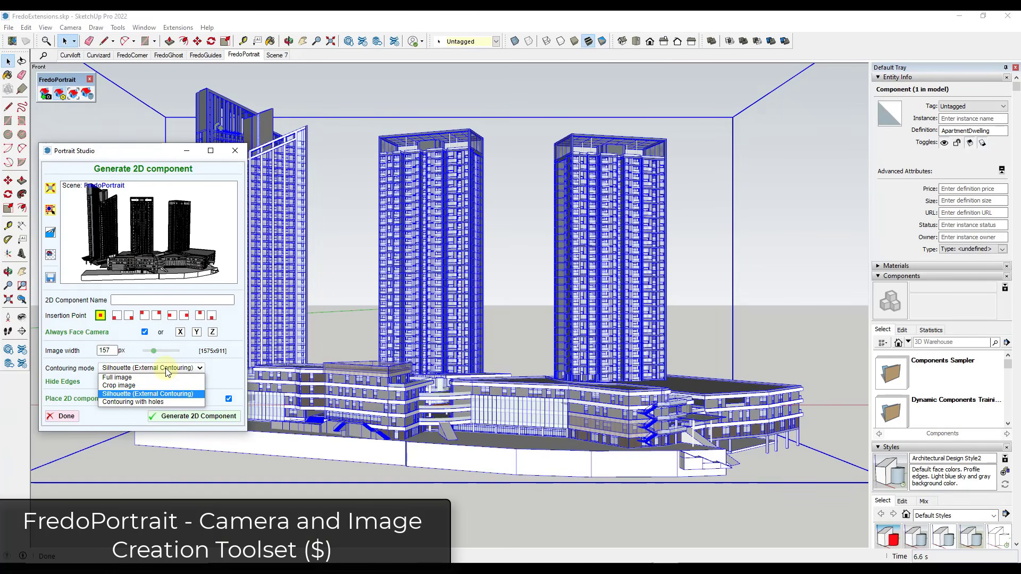
pyautogui.click(166, 368)
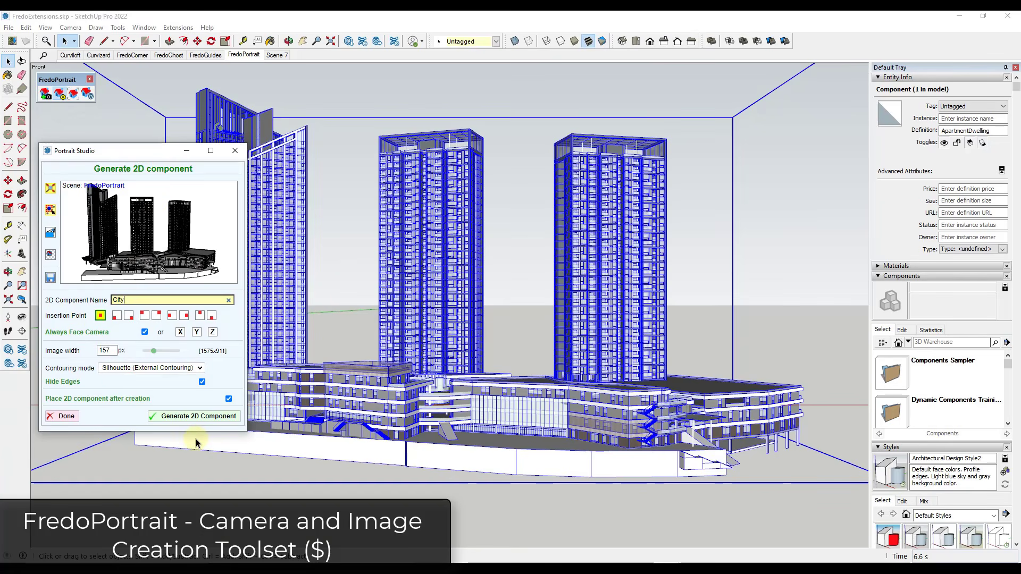
pyautogui.click(198, 418)
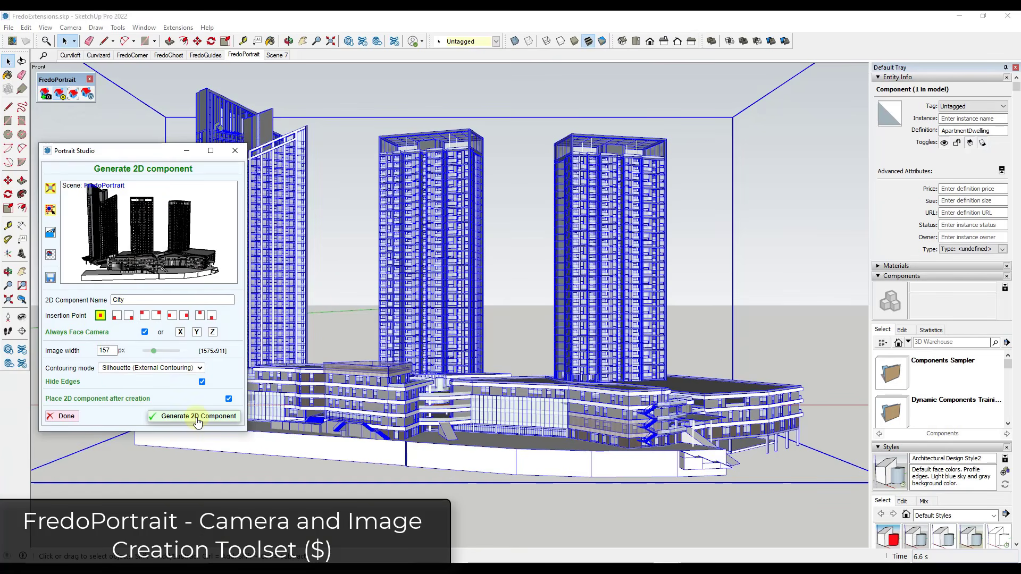
pyautogui.click(126, 327)
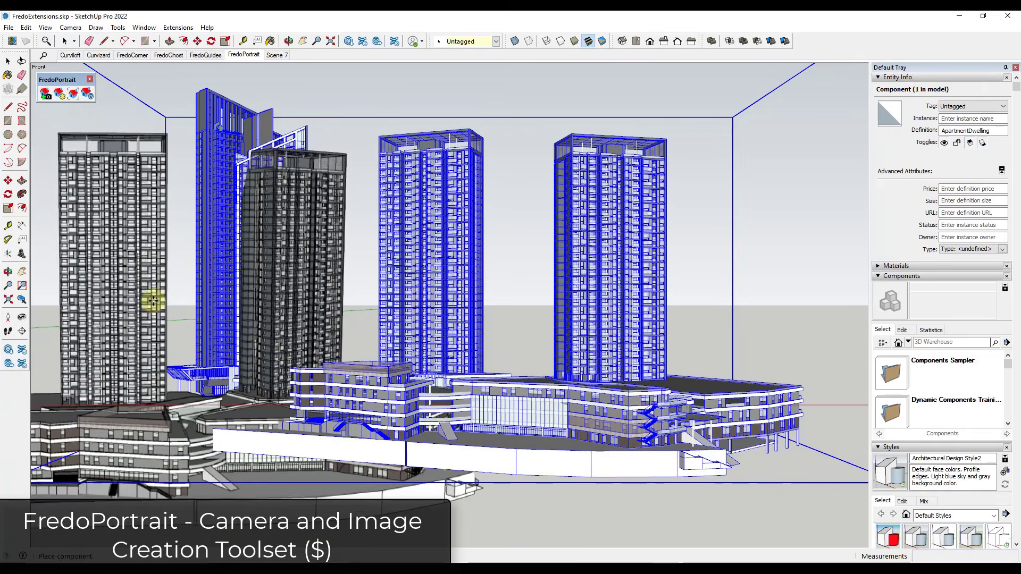
pyautogui.scroll(-4, 404, 277)
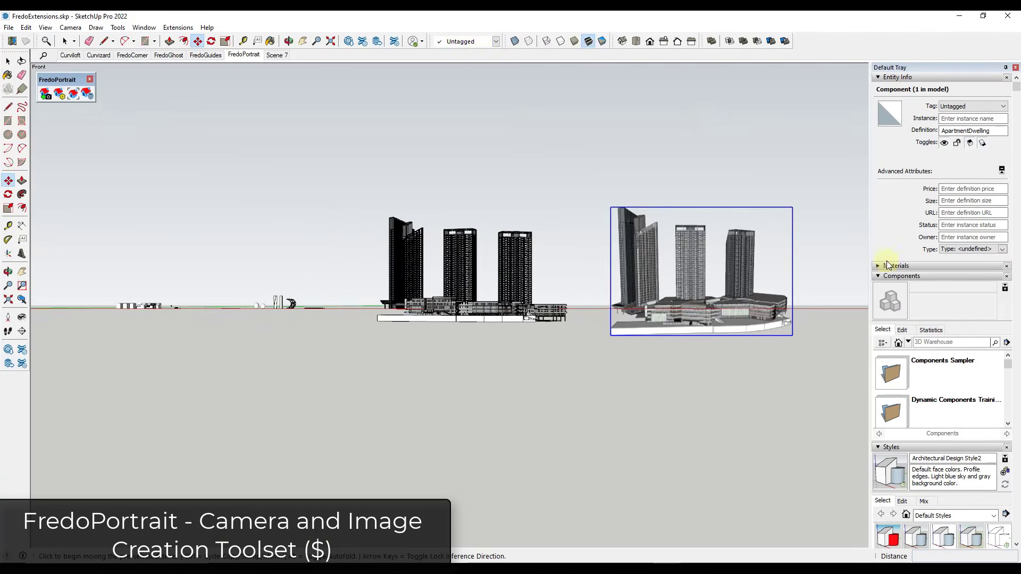
# Step: Examine the placed City 2D component from several angles and distances to check how it faces the camera
pyautogui.scroll(7, 744, 282)
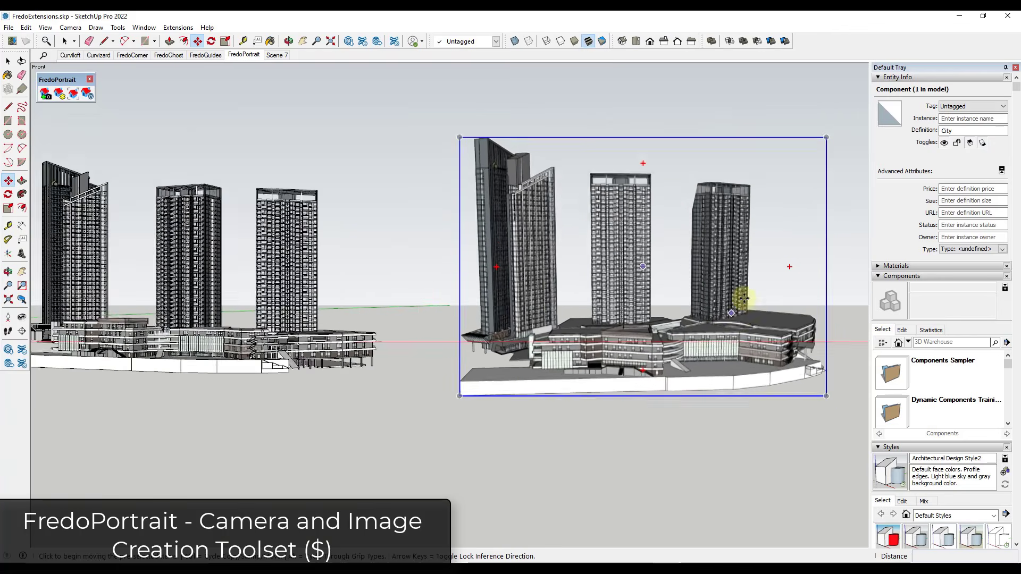
pyautogui.moveTo(731, 309); pyautogui.dragTo(587, 294, button='middle')
pyautogui.scroll(-4, 446, 276)
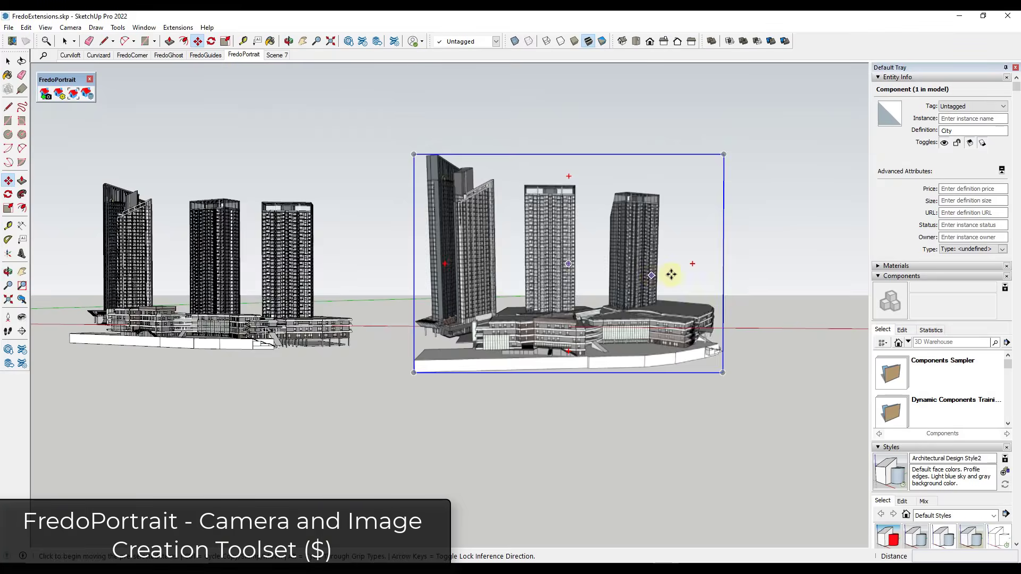
pyautogui.scroll(5, 670, 275)
pyautogui.scroll(1, 556, 214)
pyautogui.scroll(-2, 432, 365)
pyautogui.scroll(1, 615, 205)
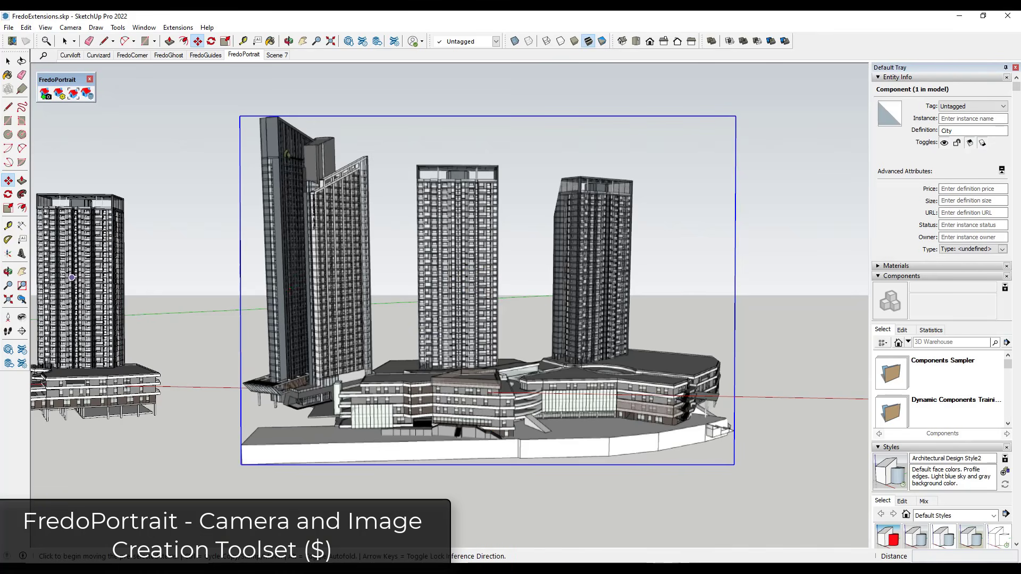
pyautogui.moveTo(472, 291); pyautogui.dragTo(517, 296, button='middle')
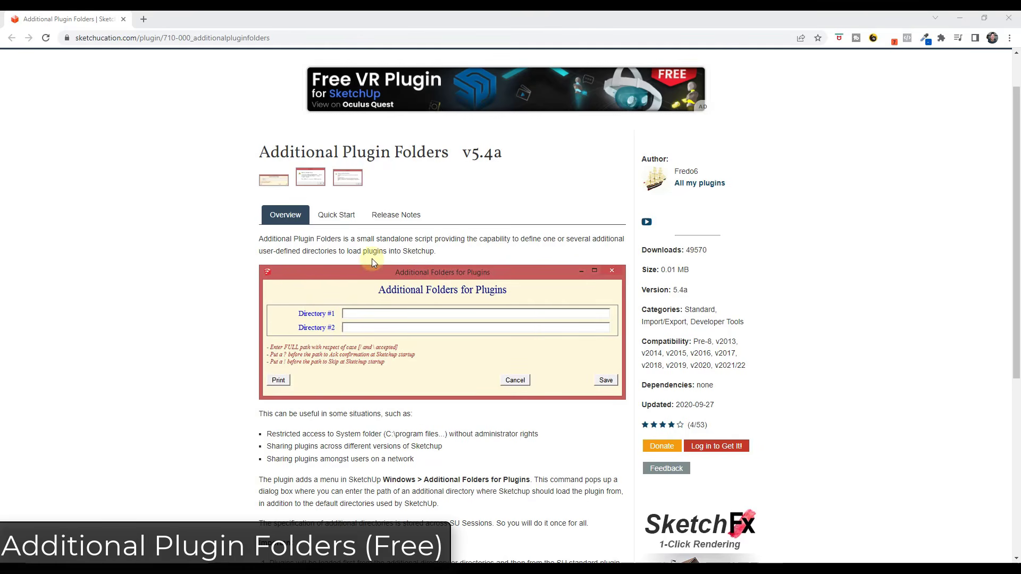
# Step: Switch to the web browser and read the Additional Plugin Folders overview, including its use for sharing plugins on a network
pyautogui.scroll(-2, 452, 272)
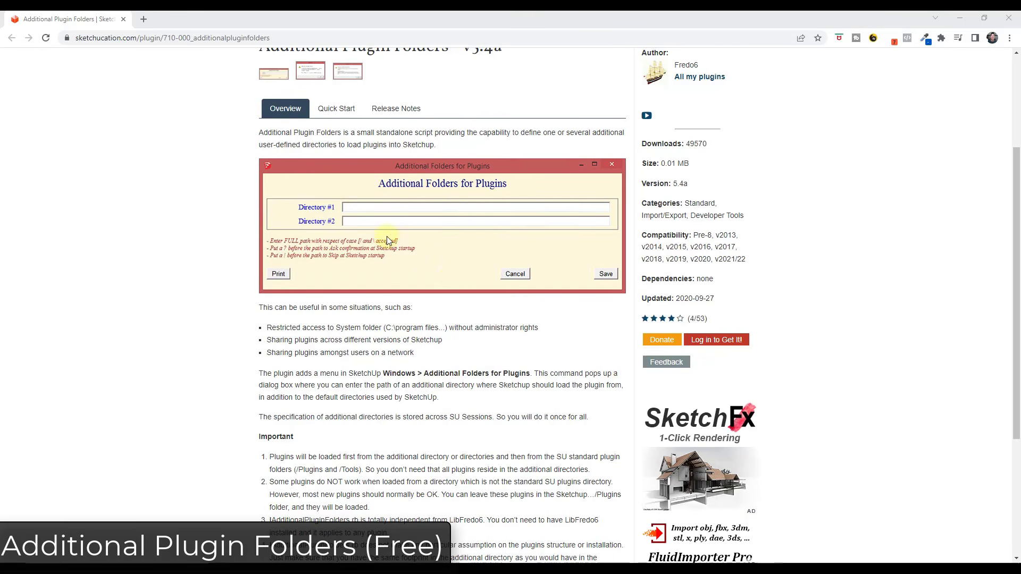
pyautogui.scroll(-1, 391, 361)
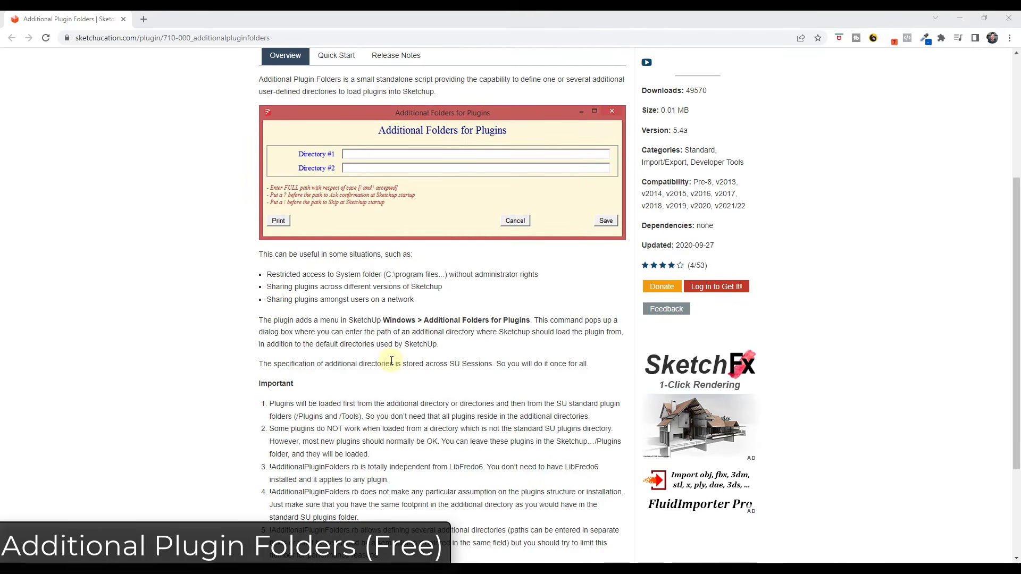
pyautogui.moveTo(267, 301); pyautogui.dragTo(420, 308)
pyautogui.click(418, 308)
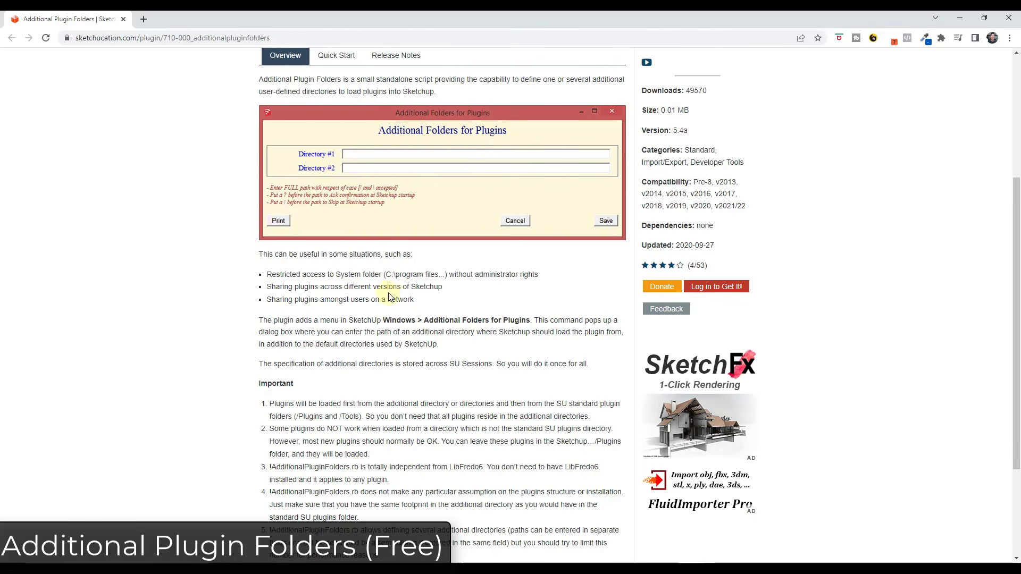
pyautogui.scroll(1, 417, 288)
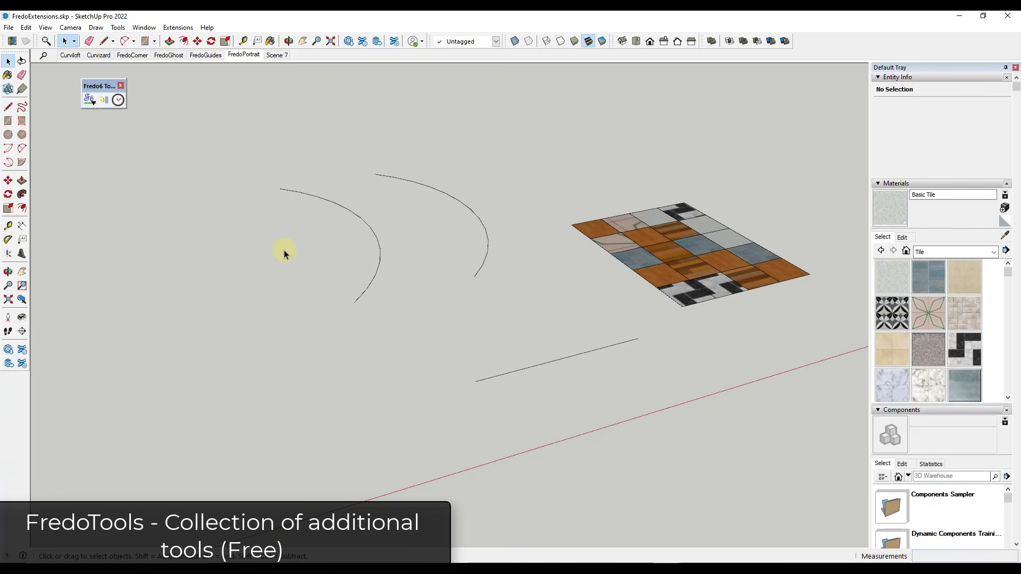
# Step: Draw a three-segment zigzag line beside the arcs on the horizontal plane with Draw Along, its last segment about 3' 3" long
pyautogui.click(90, 100)
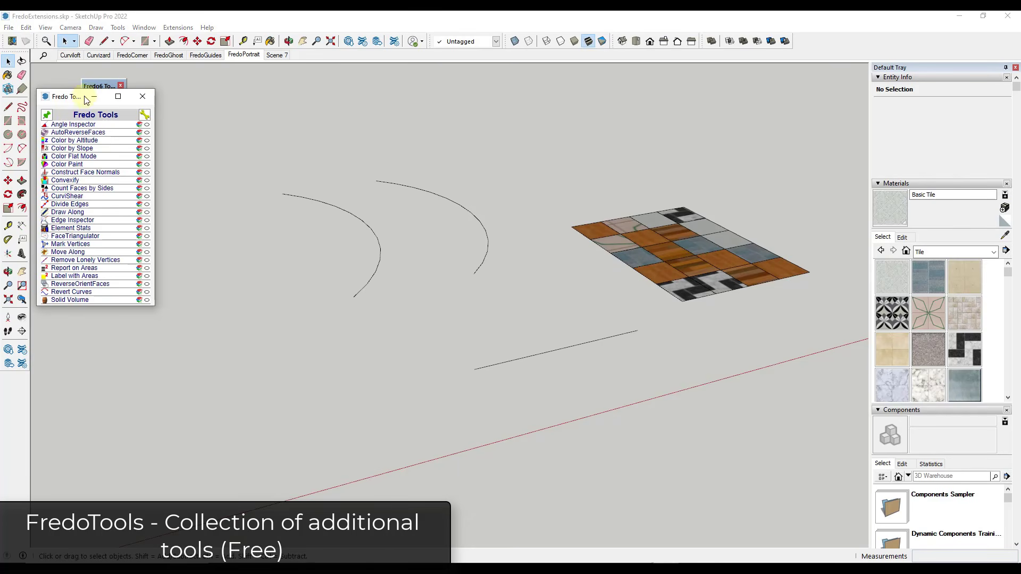
pyautogui.click(69, 212)
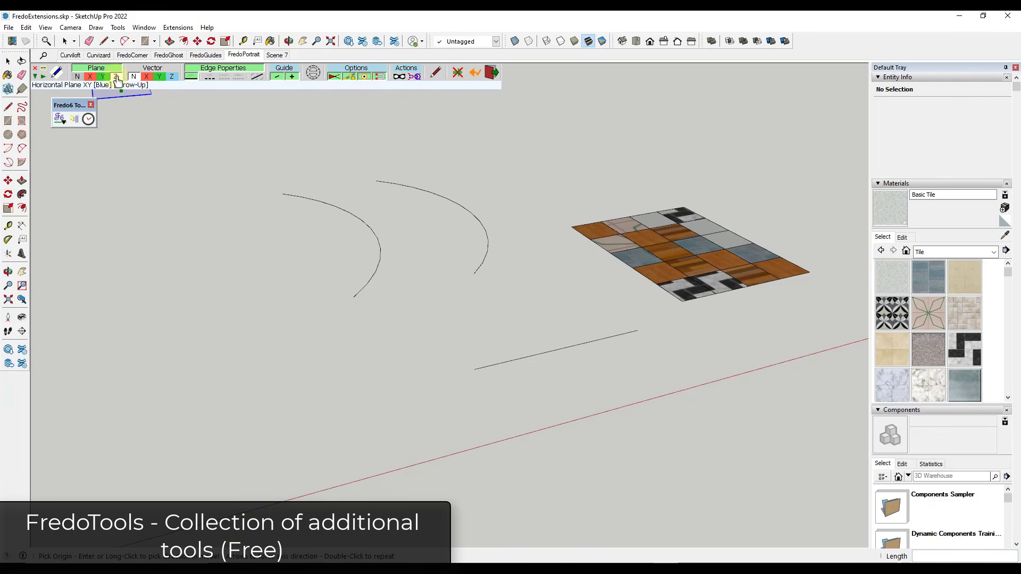
pyautogui.click(215, 338)
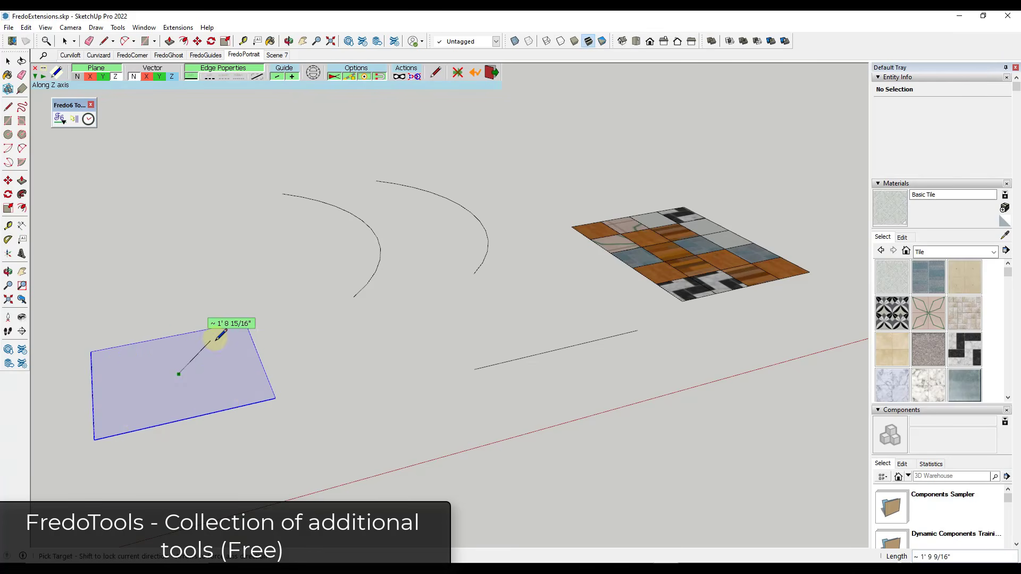
pyautogui.click(160, 311)
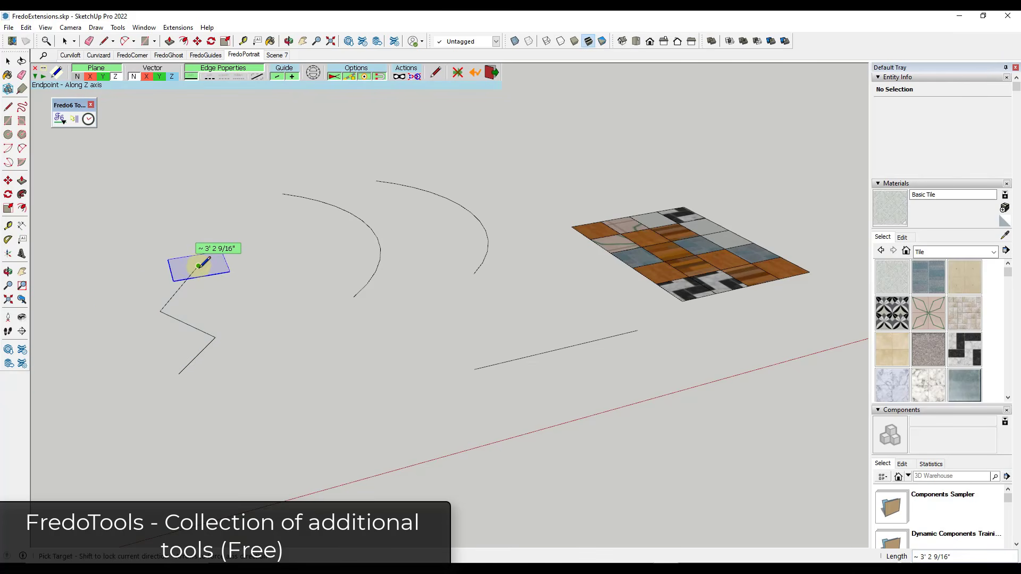
pyautogui.click(200, 265)
pyautogui.press('space')
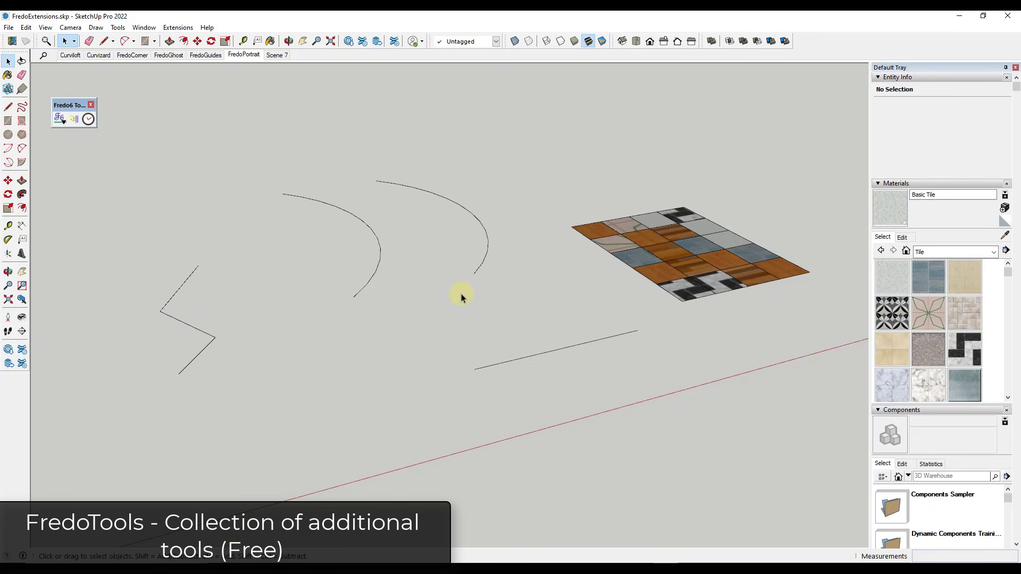
# Step: Select the two curved lines and open the FredoTools list of tools
pyautogui.moveTo(246, 141); pyautogui.dragTo(515, 303)
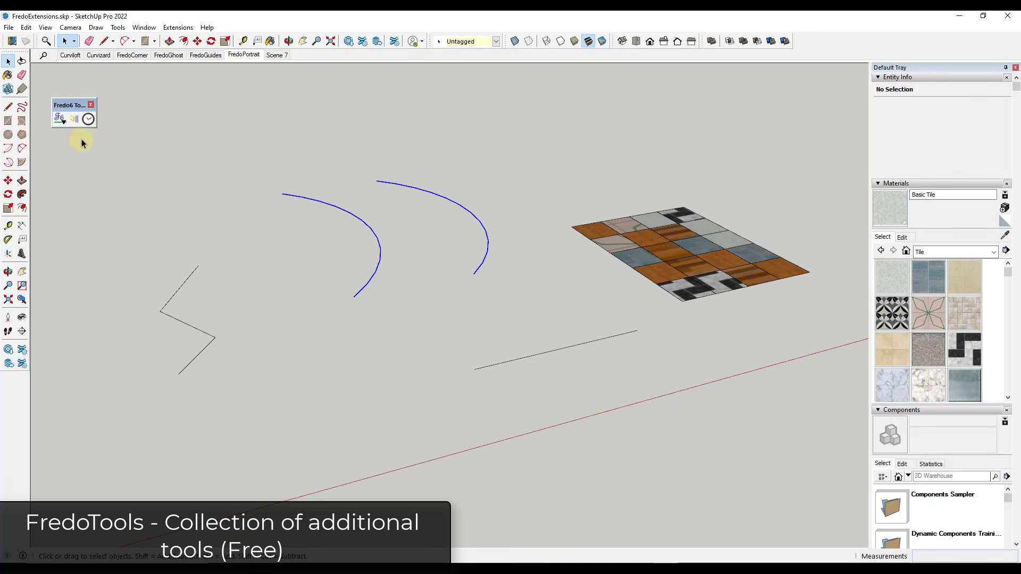
pyautogui.click(58, 122)
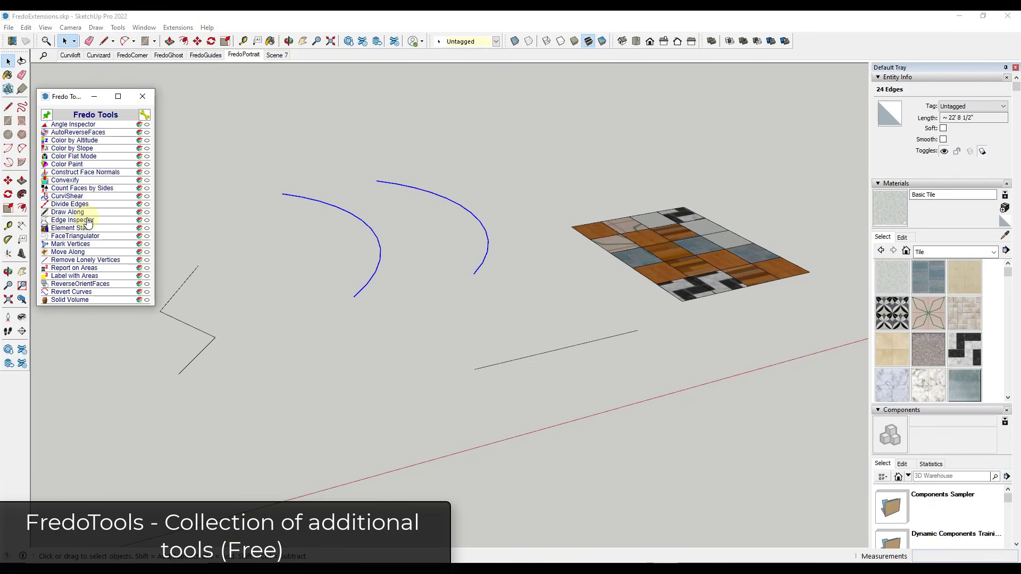
# Step: Apply CurviShear to the two selected arcs with a top height of 5'
pyautogui.click(68, 196)
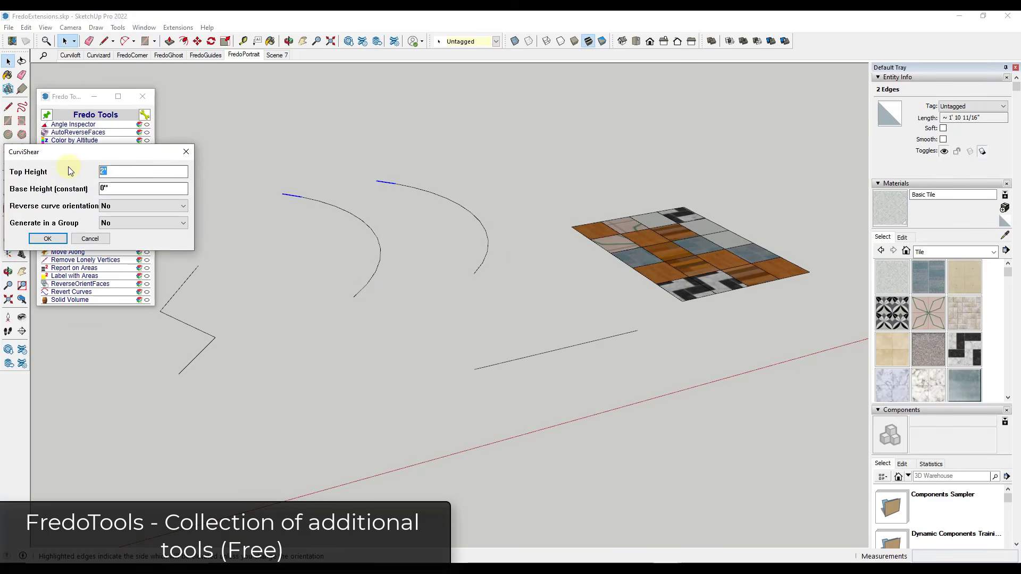
pyautogui.write("5'")
pyautogui.click(47, 238)
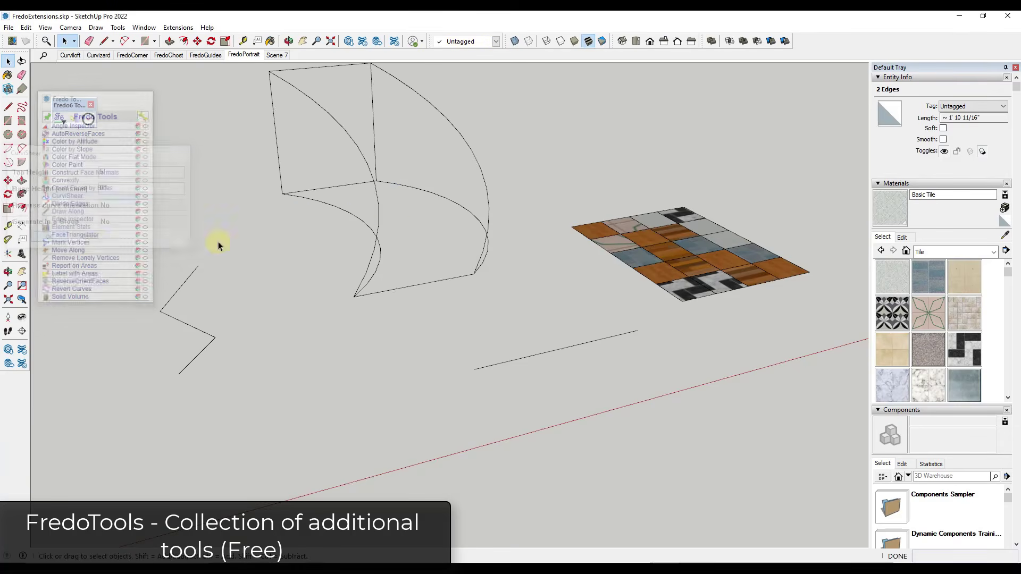
pyautogui.moveTo(422, 225); pyautogui.dragTo(366, 186, button='middle')
pyautogui.click(377, 172)
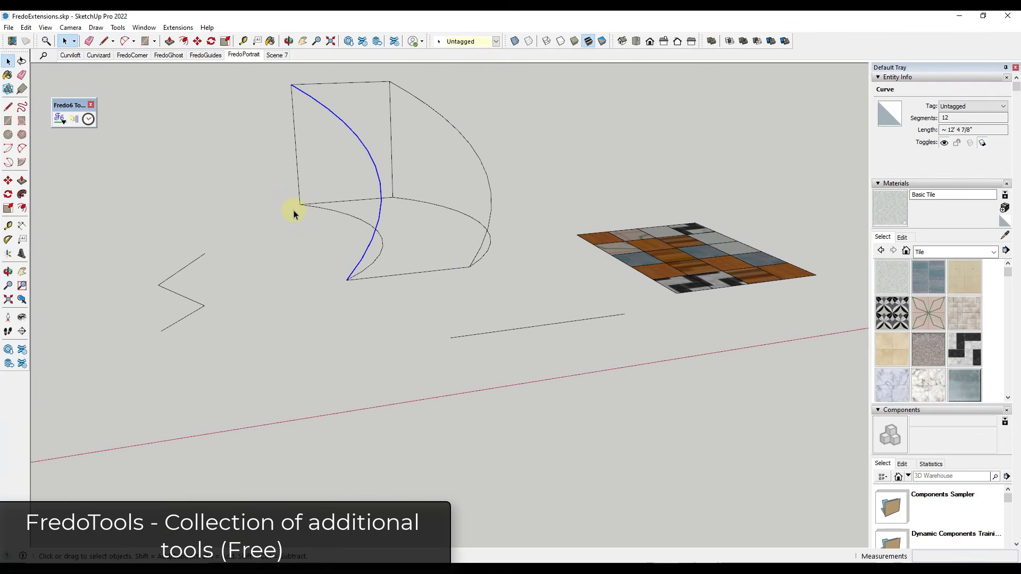
pyautogui.click(307, 124)
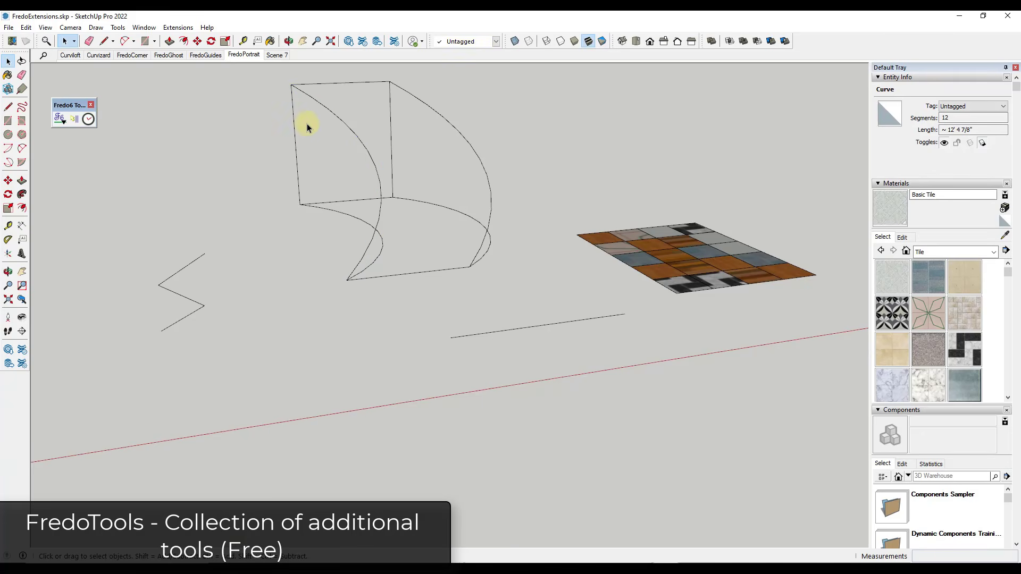
pyautogui.scroll(-3, 326, 147)
pyautogui.scroll(3, 321, 143)
pyautogui.scroll(2, 365, 221)
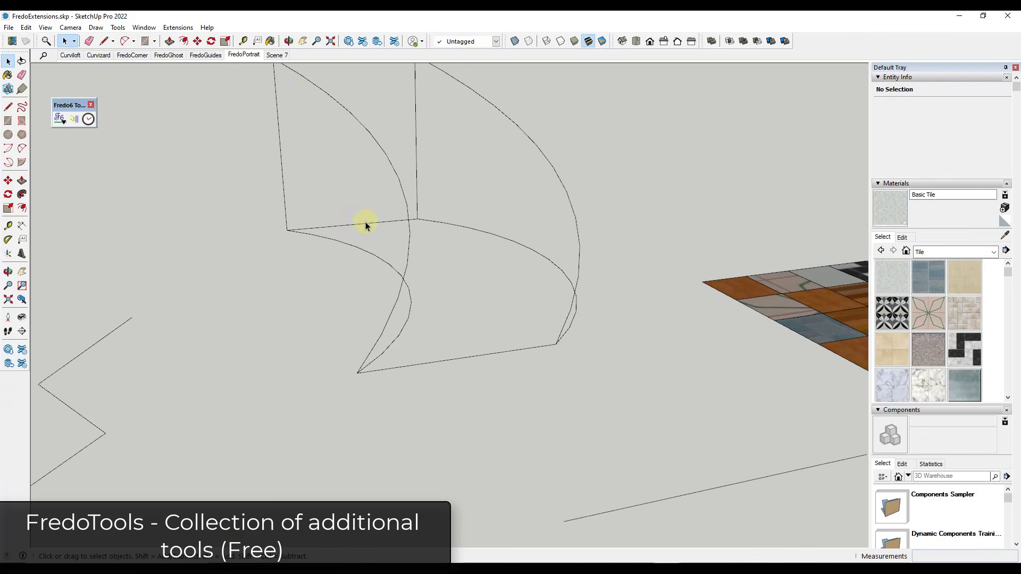
# Step: Divide the straight edge into 9 segments with Divide Edges, marking the division points with guide points
pyautogui.scroll(-2, 420, 295)
pyautogui.click(351, 312)
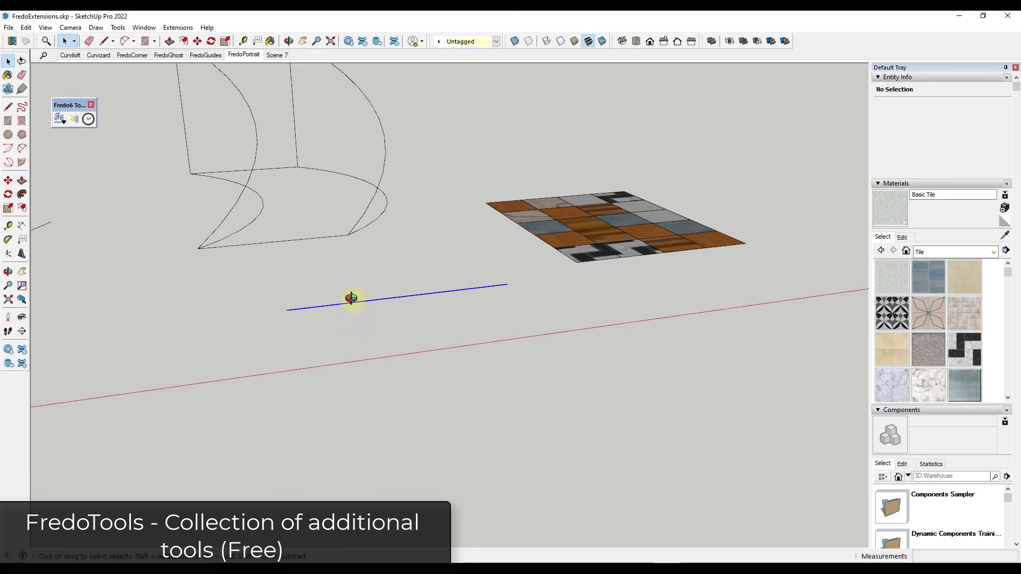
pyautogui.click(59, 118)
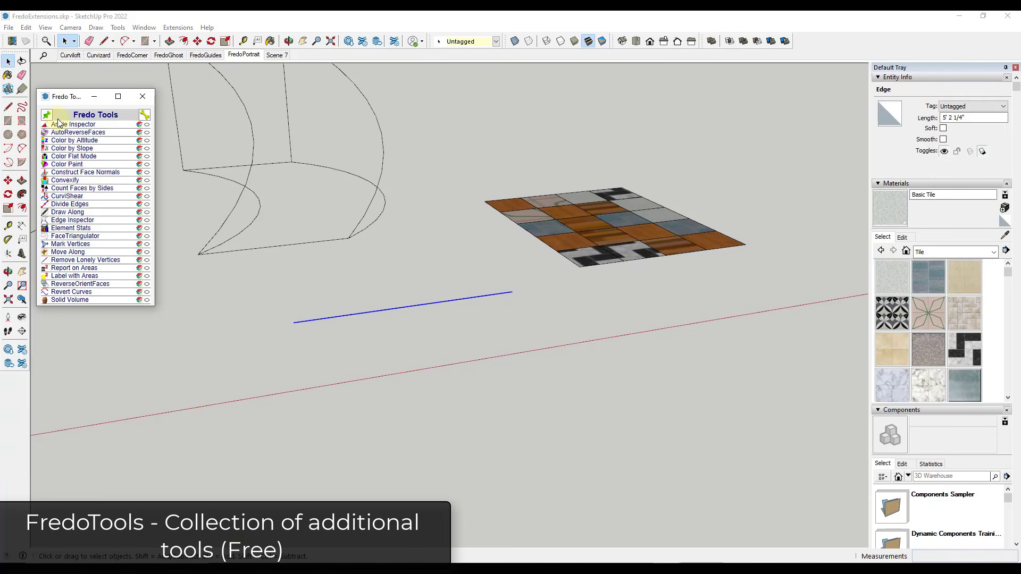
pyautogui.click(76, 206)
pyautogui.moveTo(432, 189); pyautogui.dragTo(387, 118)
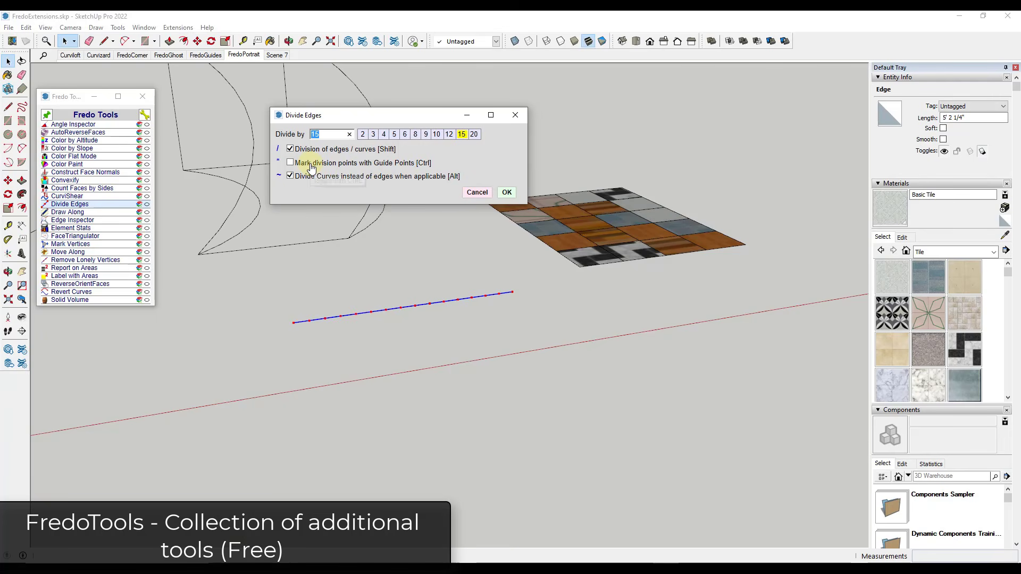
pyautogui.click(311, 164)
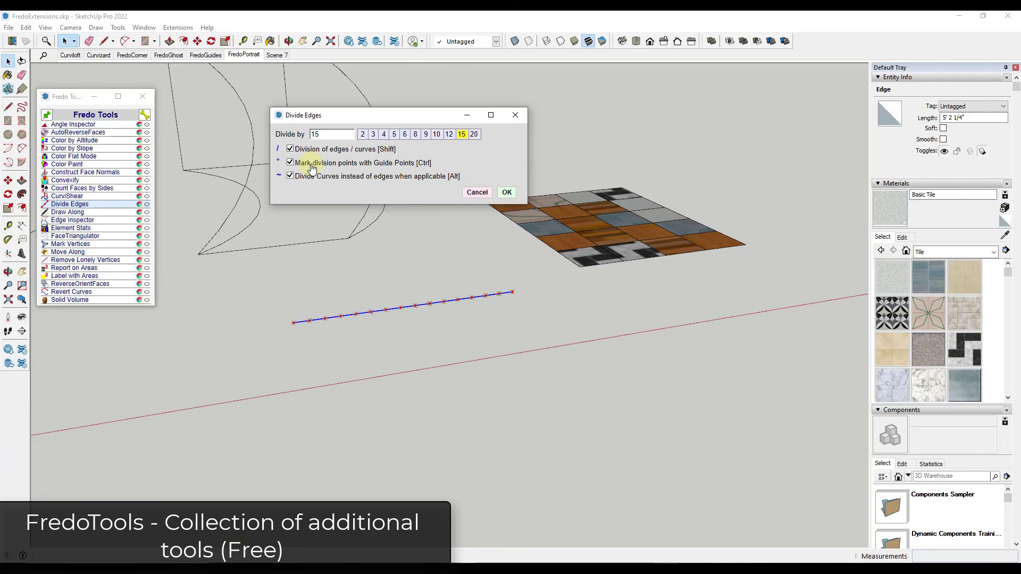
pyautogui.click(395, 136)
pyautogui.click(426, 135)
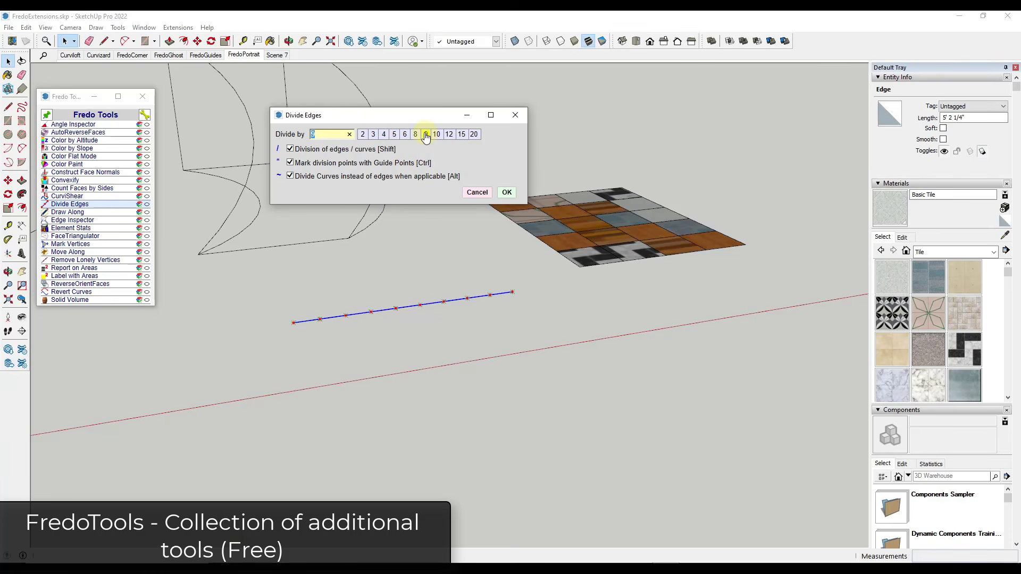
pyautogui.click(508, 193)
# Step: Select the whole tiled surface and run Report on Areas for it, grouped by material
pyautogui.moveTo(486, 222); pyautogui.dragTo(614, 209, button='middle')
pyautogui.moveTo(402, 110); pyautogui.dragTo(770, 333)
pyautogui.moveTo(780, 264); pyautogui.dragTo(721, 238, button='middle')
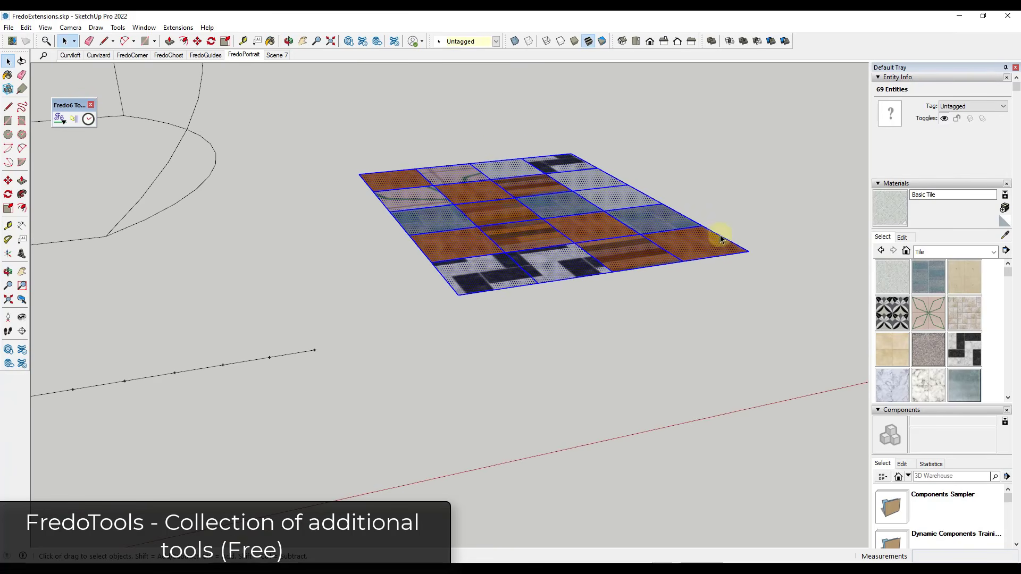
pyautogui.click(59, 119)
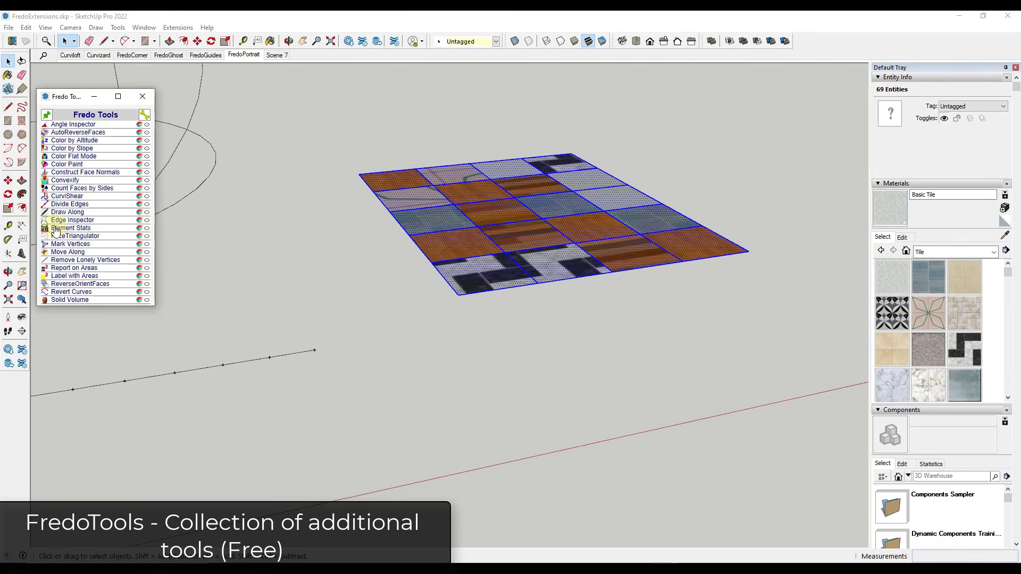
pyautogui.click(80, 269)
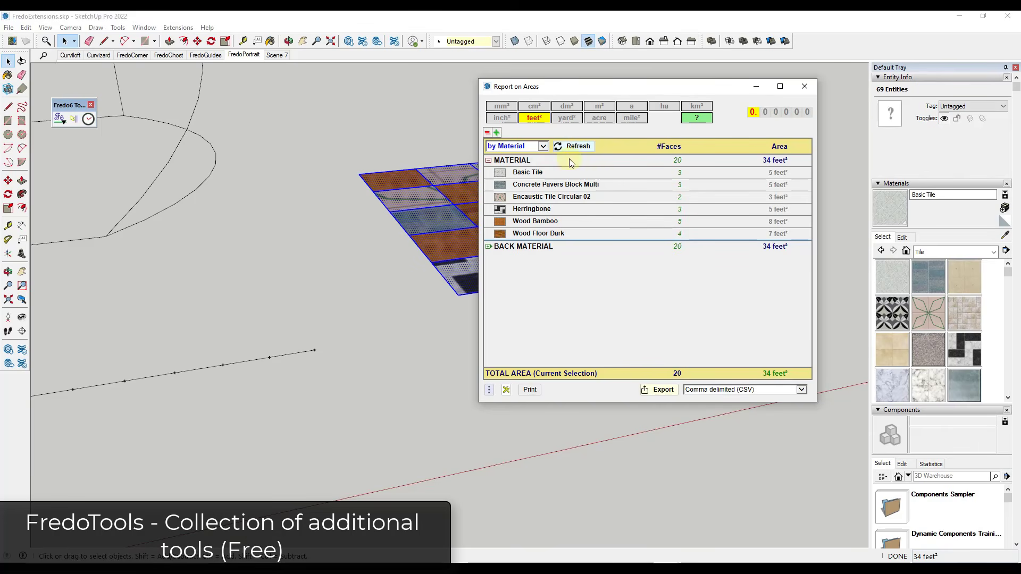
pyautogui.click(543, 147)
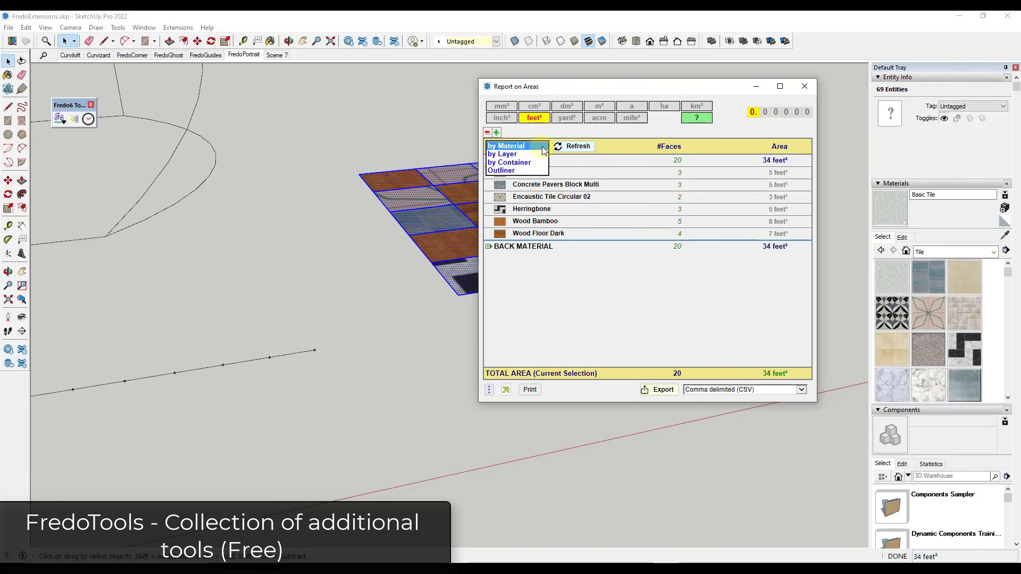
pyautogui.click(519, 146)
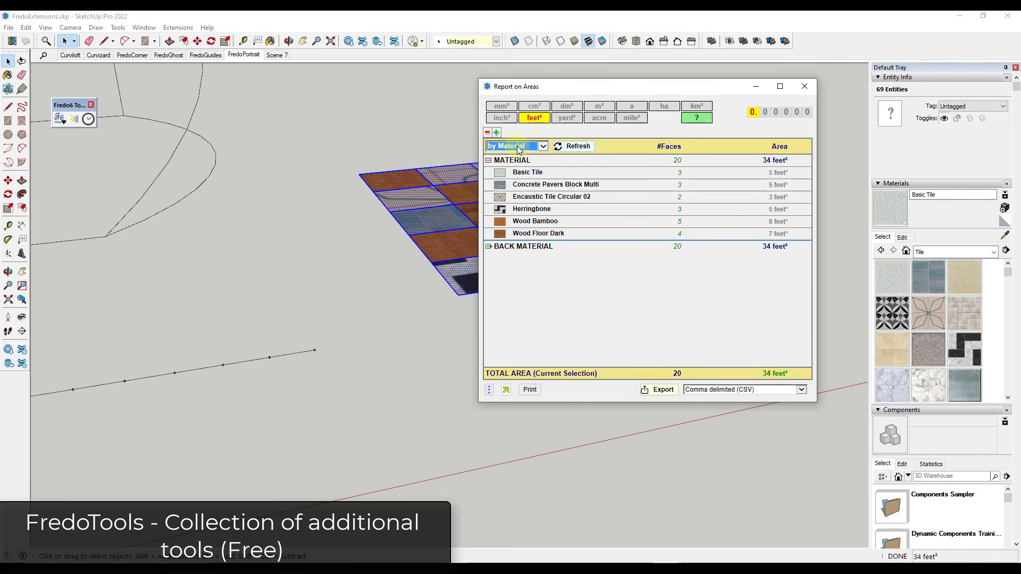
pyautogui.moveTo(680, 88); pyautogui.dragTo(765, 81)
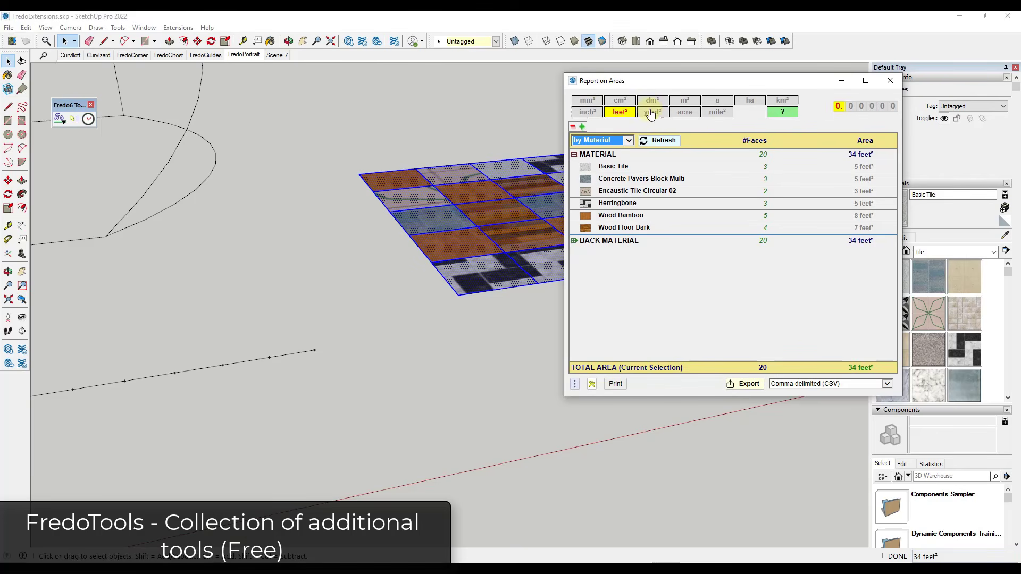
# Step: View the area report in mm² and in feet², check the back material breakdown, and close the report
pyautogui.click(587, 100)
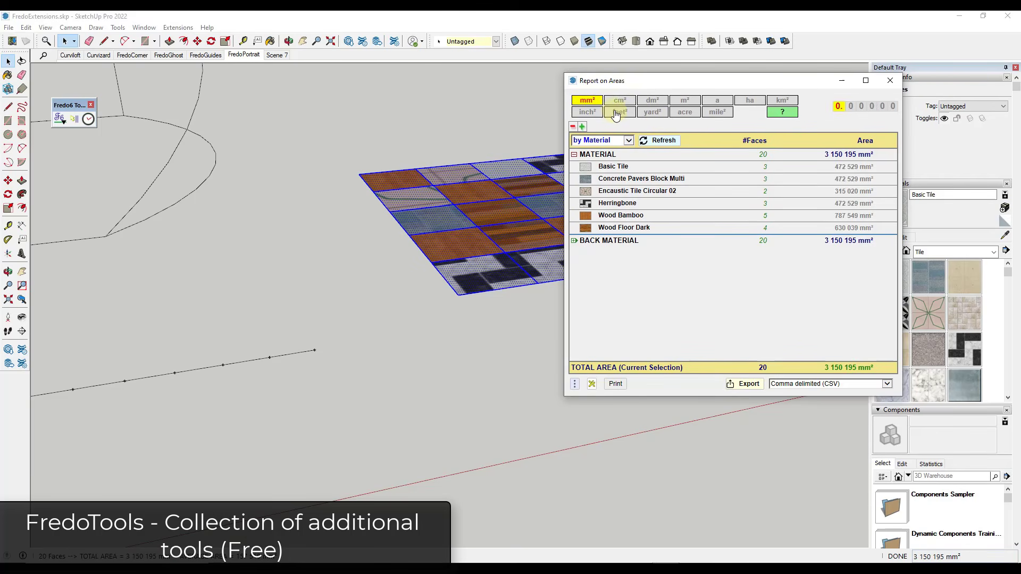
pyautogui.click(620, 112)
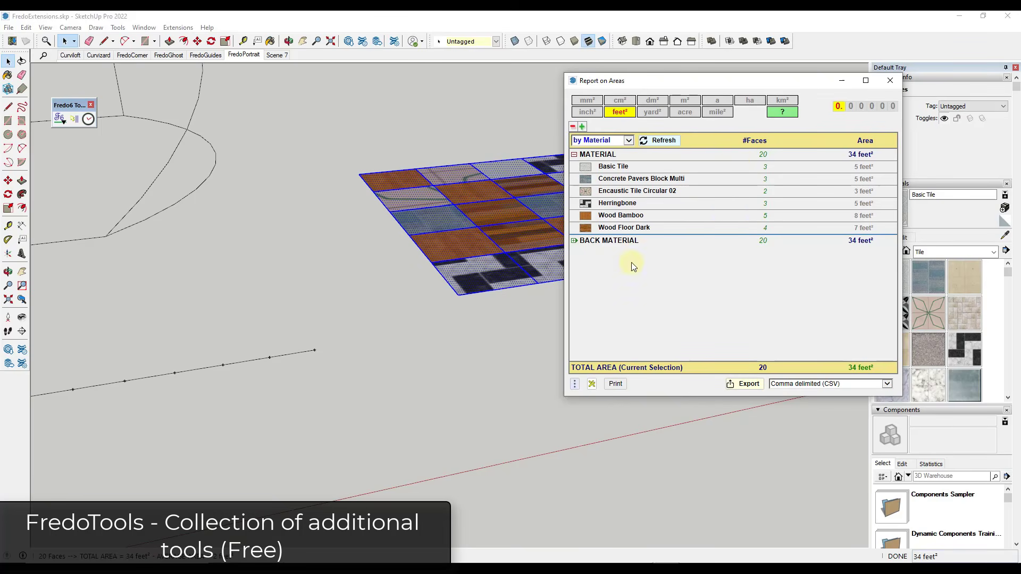
pyautogui.click(575, 241)
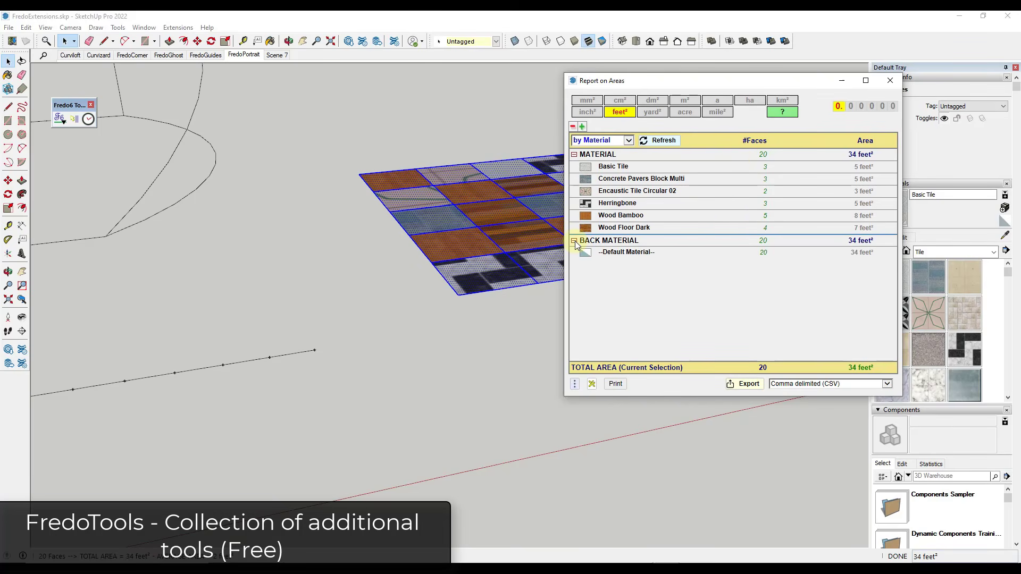
pyautogui.click(574, 241)
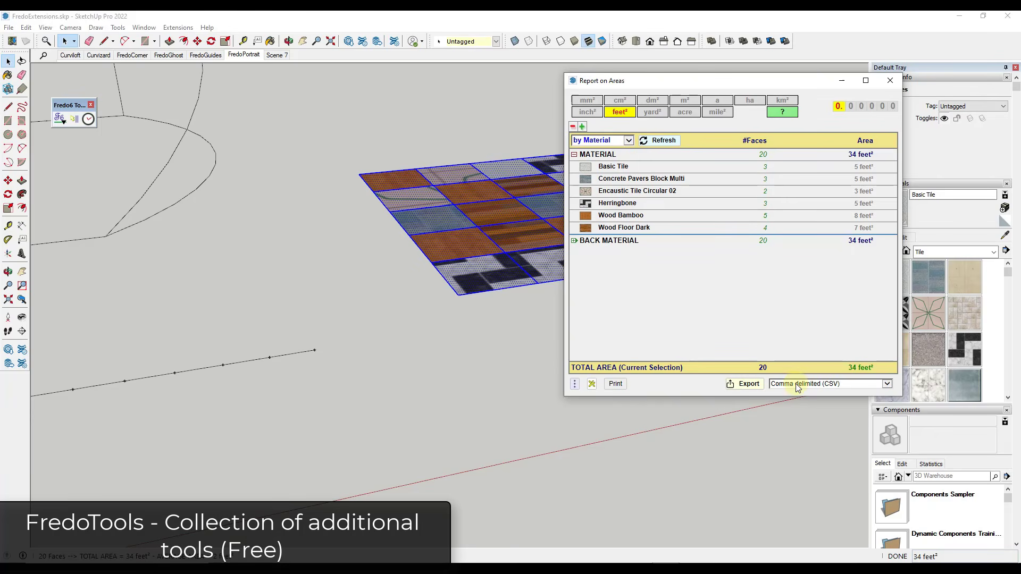
pyautogui.click(890, 80)
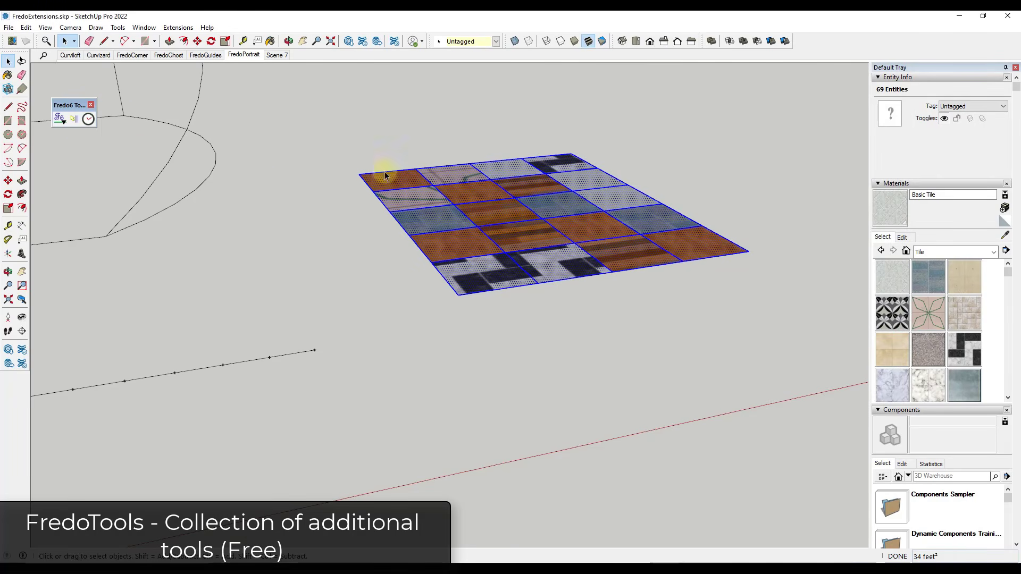
pyautogui.click(61, 121)
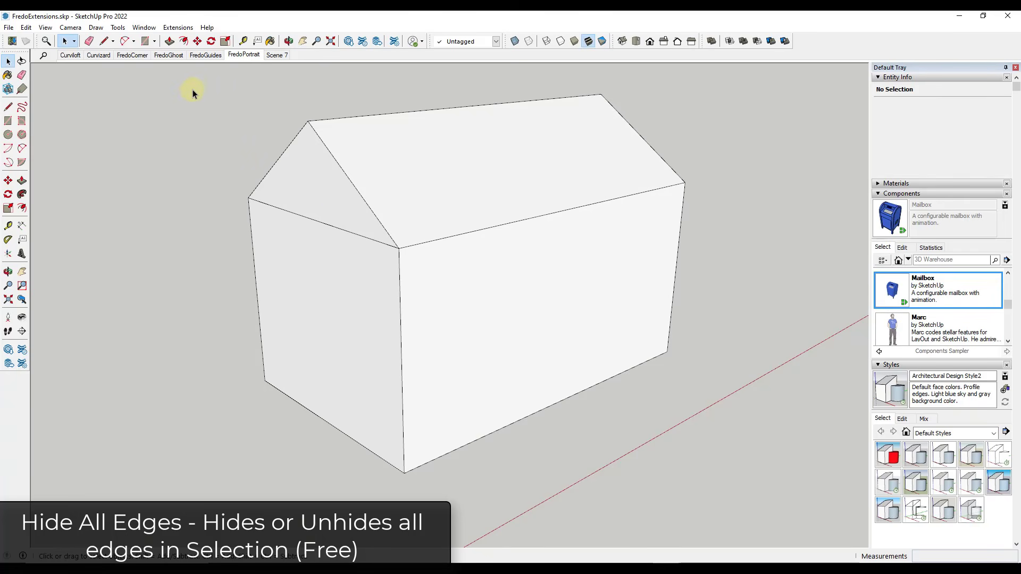
# Step: Try Hide All Edges on the roof group alone and undo it
pyautogui.click(389, 165)
pyautogui.click(178, 27)
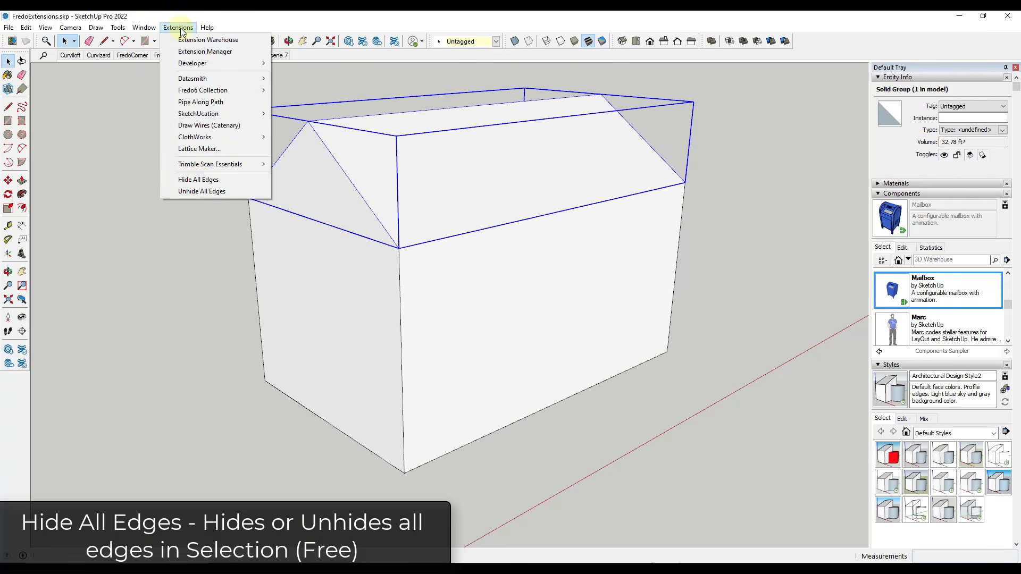
pyautogui.click(199, 179)
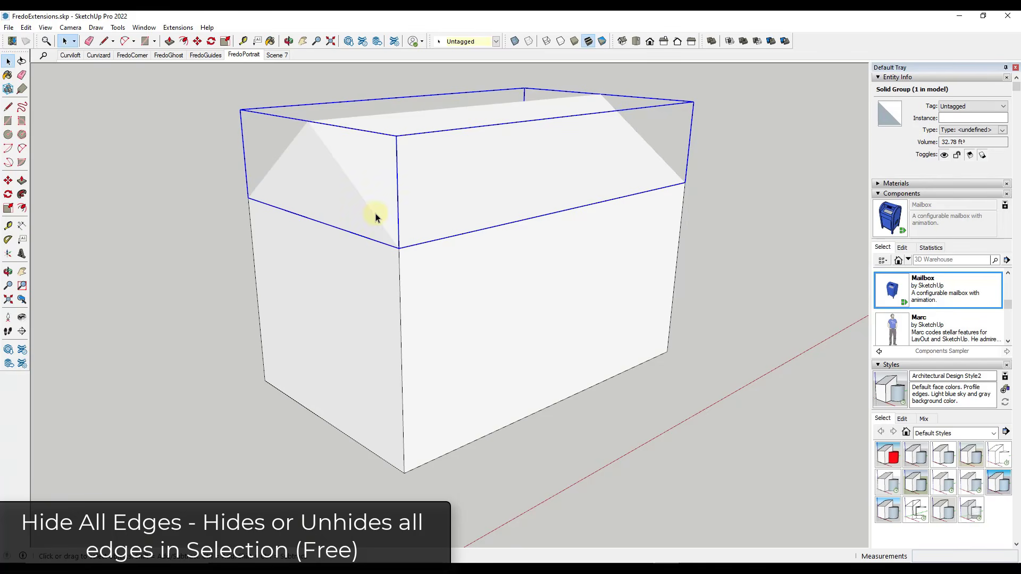
pyautogui.hotkey('ctrl', 'z')
# Step: Try Hide All Edges on the roof and wall groups together and undo it
pyautogui.click(690, 172)
pyautogui.click(502, 177)
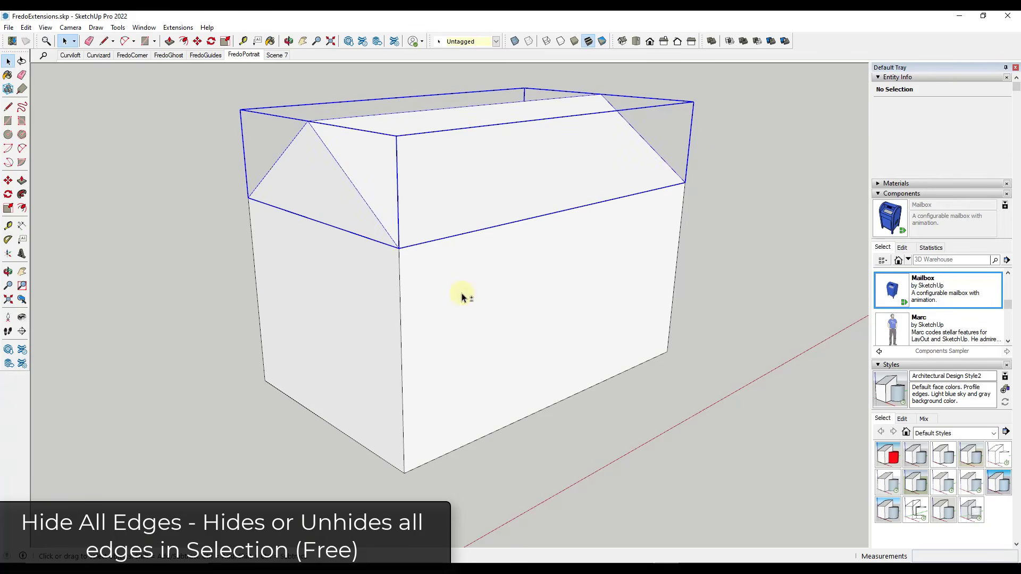
pyautogui.keyDown('shift'); pyautogui.click(461, 295); pyautogui.keyUp('shift')
pyautogui.click(178, 27)
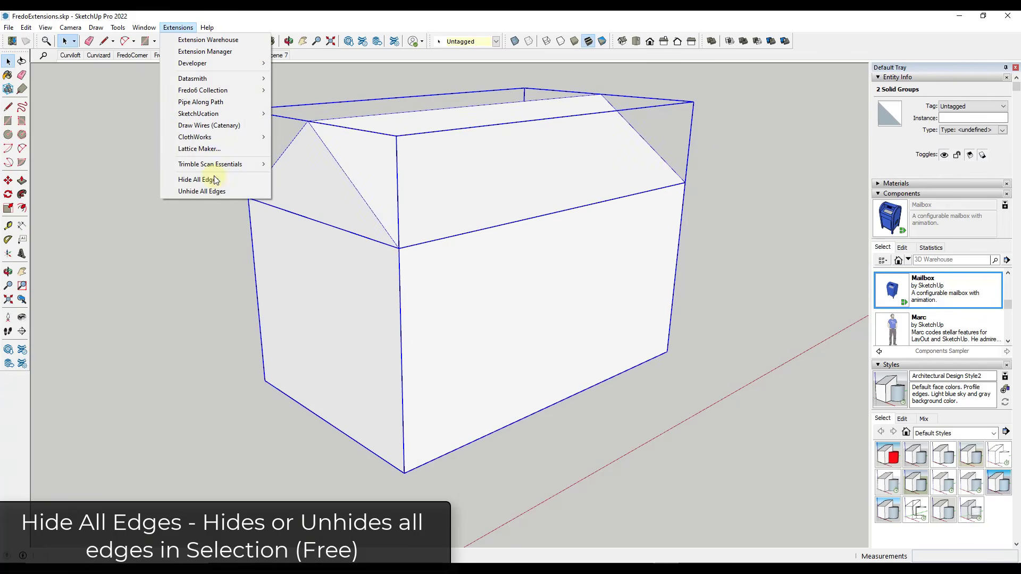
pyautogui.click(198, 180)
pyautogui.click(126, 182)
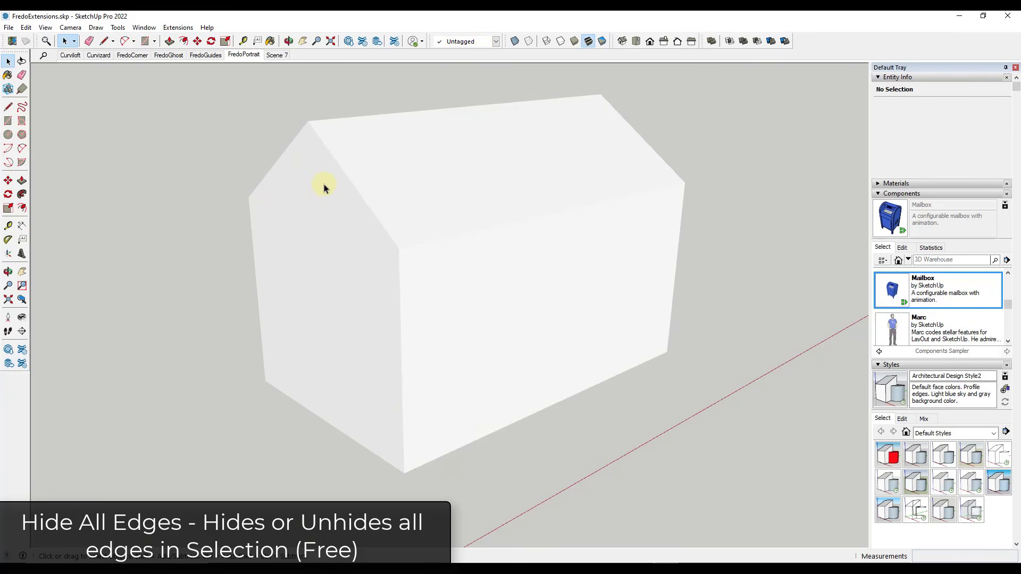
pyautogui.hotkey('ctrl', 'z')
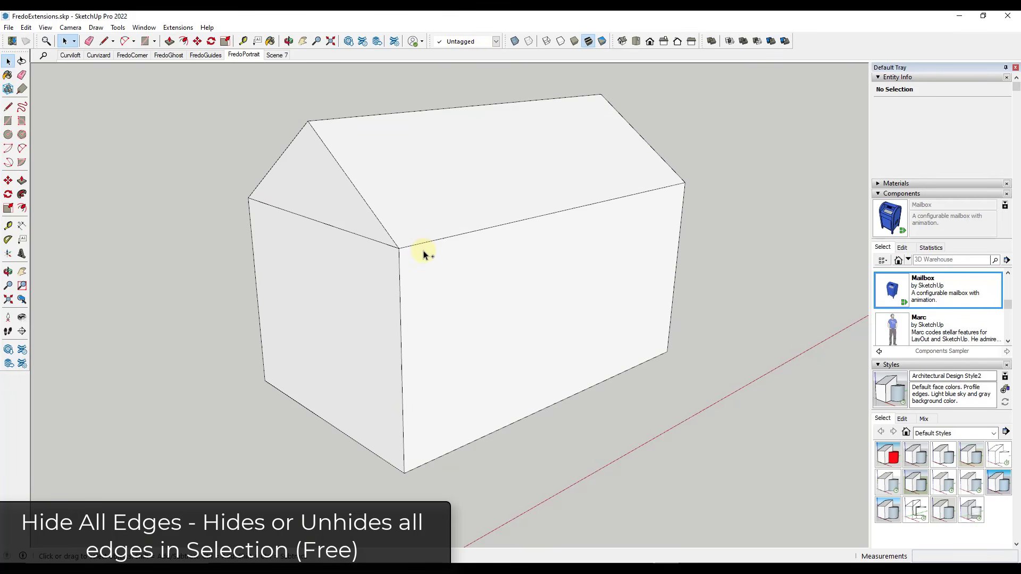
# Step: Try Hide All Edges inside the roof group on the front slope and the adjoining gable face with their edges
pyautogui.click(433, 207)
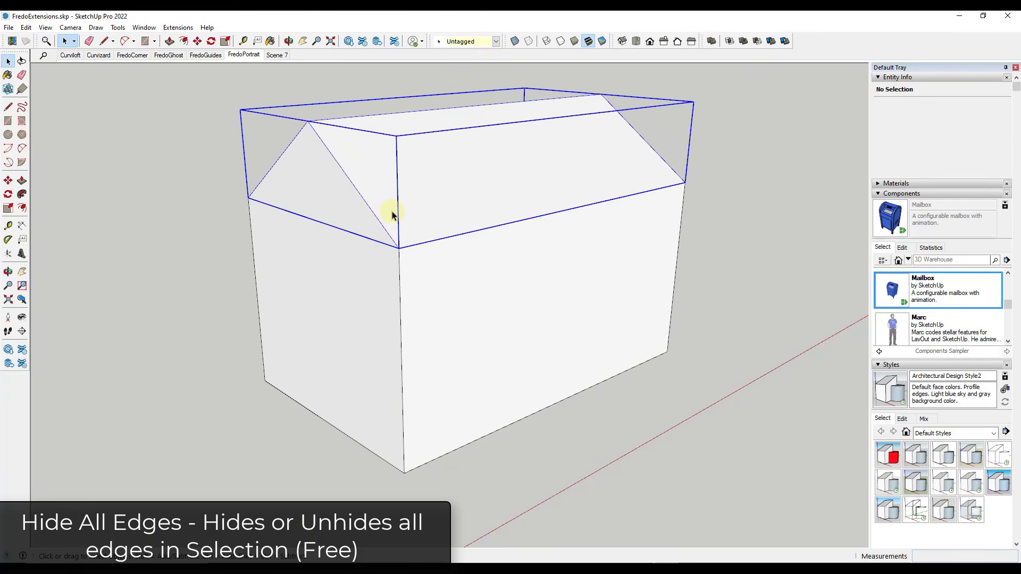
pyautogui.click(677, 130)
pyautogui.doubleClick(484, 160)
pyautogui.click(436, 158)
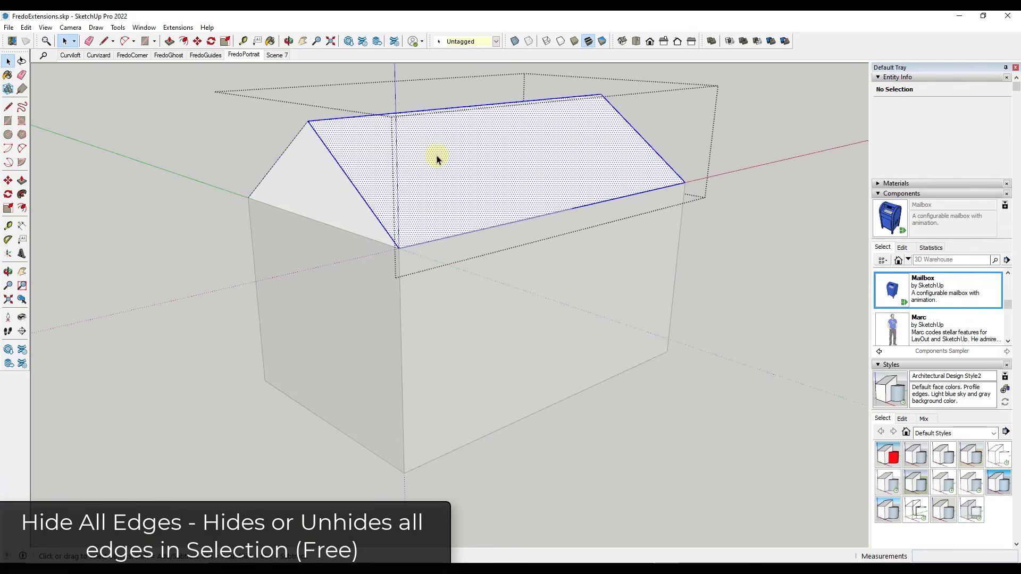
pyautogui.keyDown('ctrl'); pyautogui.click(312, 188); pyautogui.keyUp('ctrl')
pyautogui.click(178, 27)
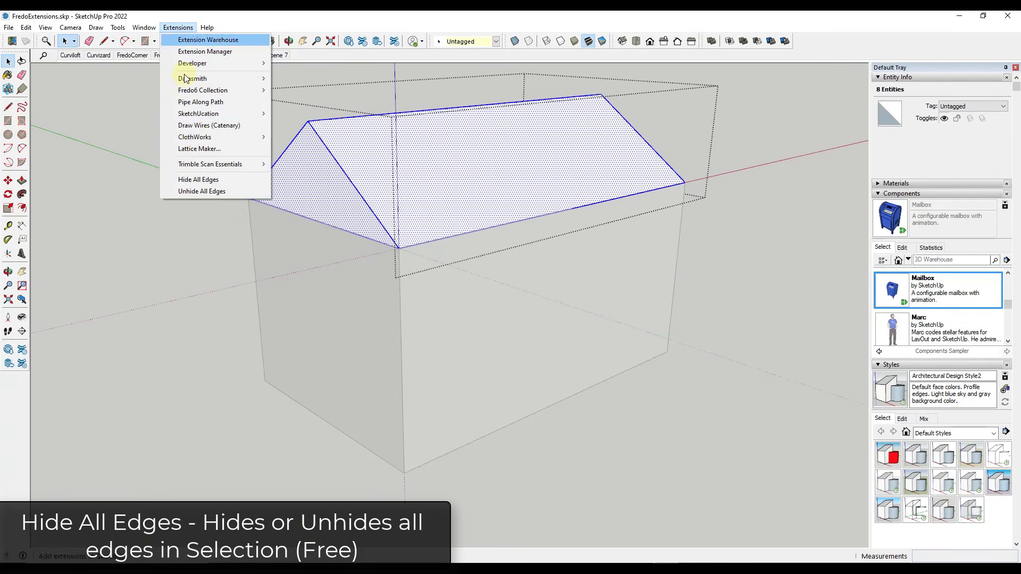
pyautogui.click(197, 179)
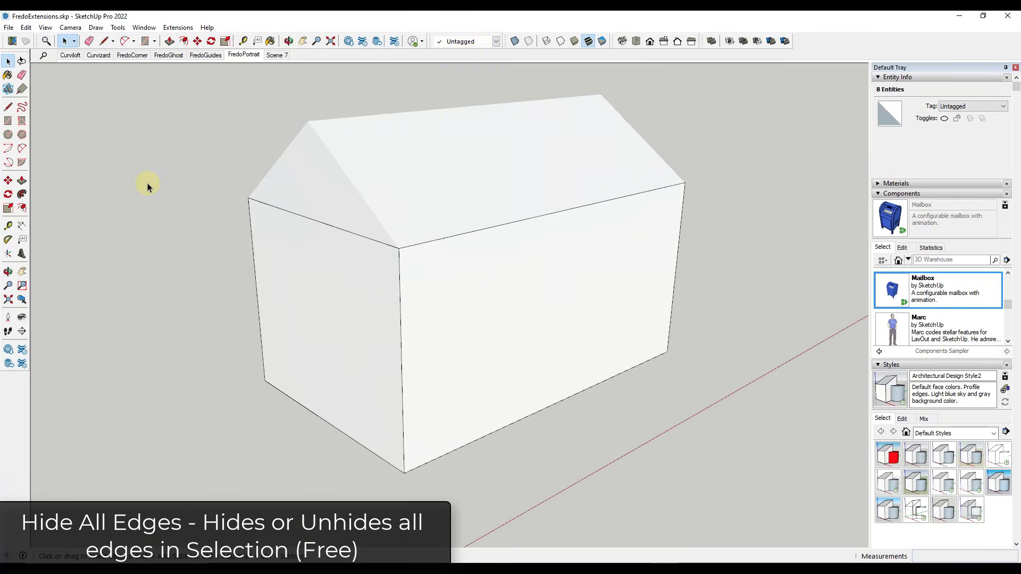
pyautogui.moveTo(147, 182); pyautogui.dragTo(530, 208, button='middle')
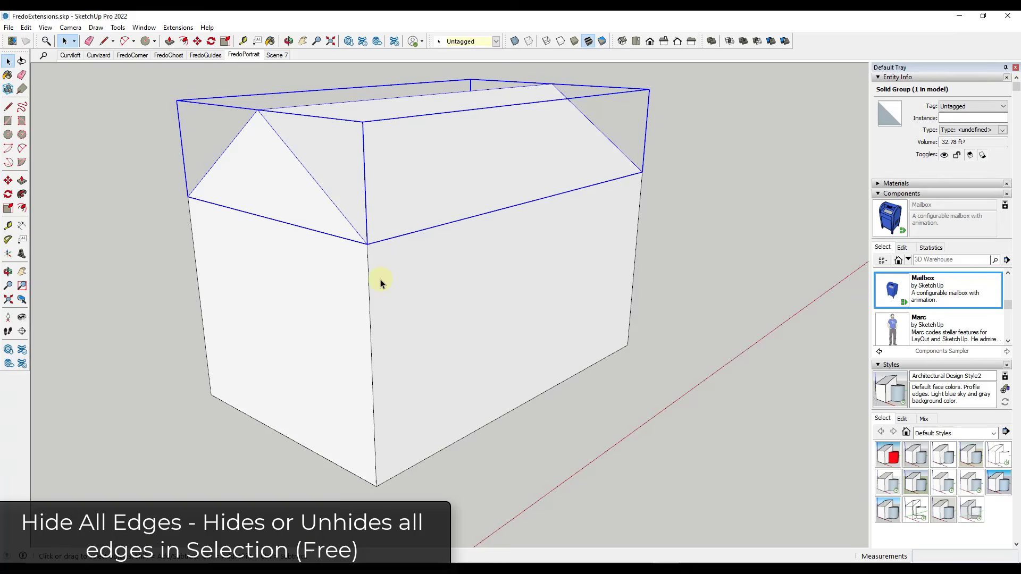
pyautogui.press('o')
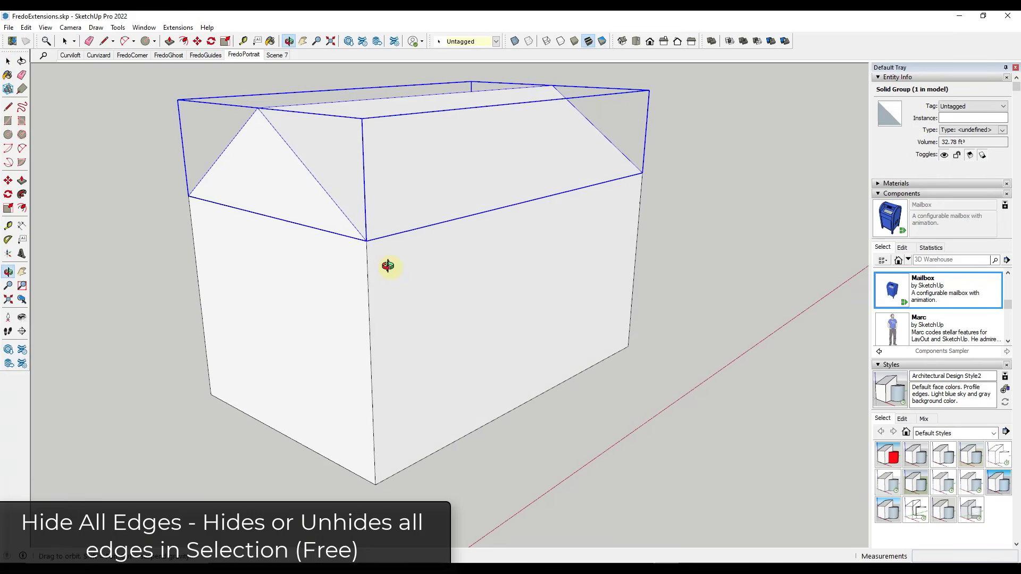
pyautogui.moveTo(388, 266); pyautogui.dragTo(401, 272, button='middle')
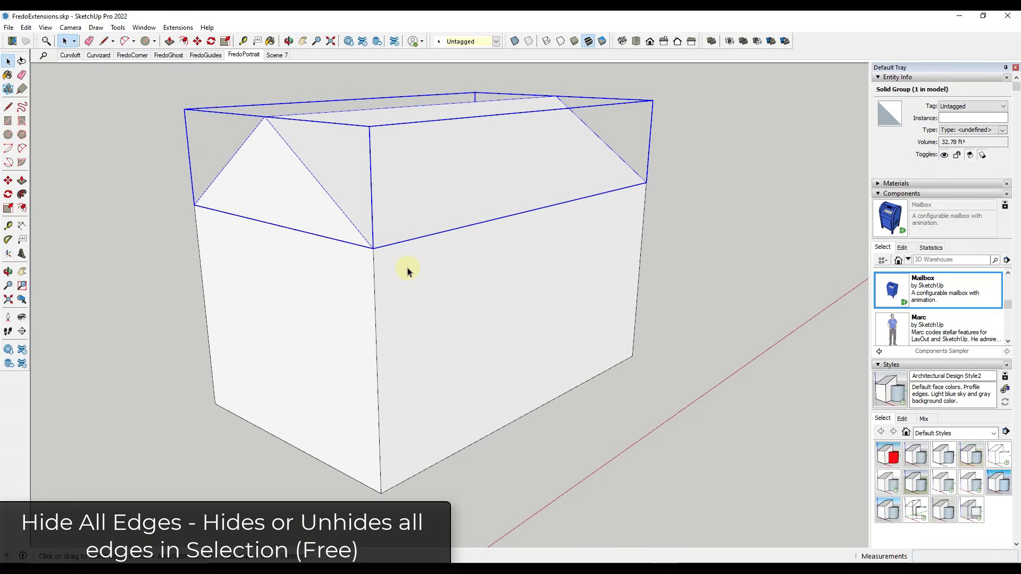
pyautogui.scroll(1, 406, 267)
pyautogui.scroll(-1, 403, 248)
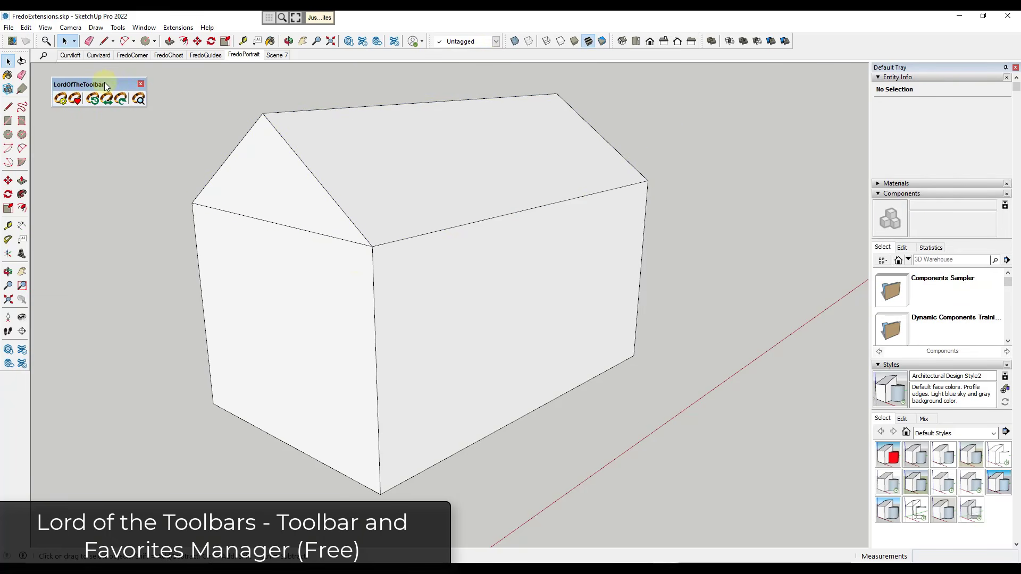
# Step: Preview the personal favorites palette and reposition the floating LordOfTheToolbars toolbar
pyautogui.click(318, 17)
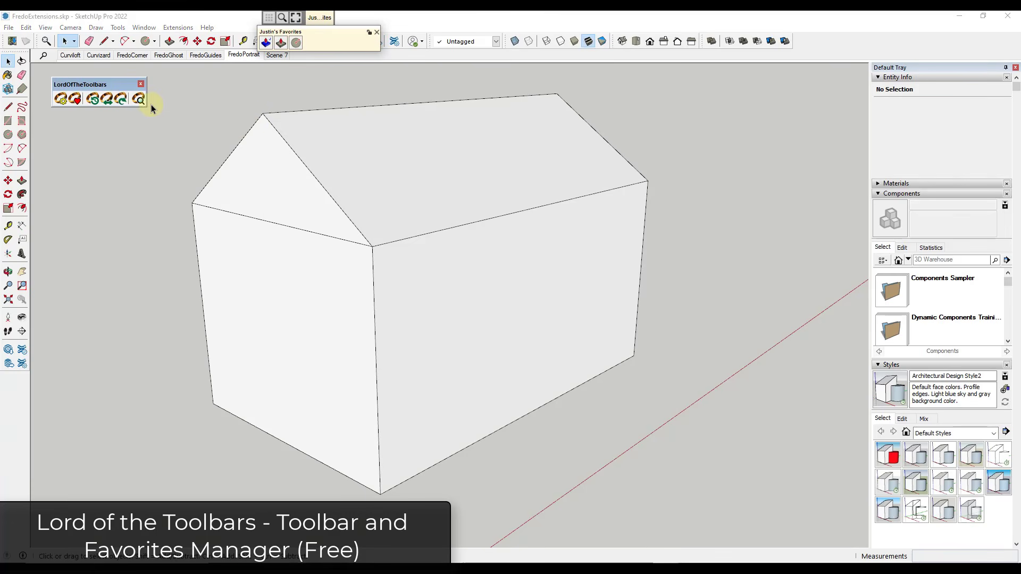
pyautogui.moveTo(107, 84); pyautogui.dragTo(101, 80)
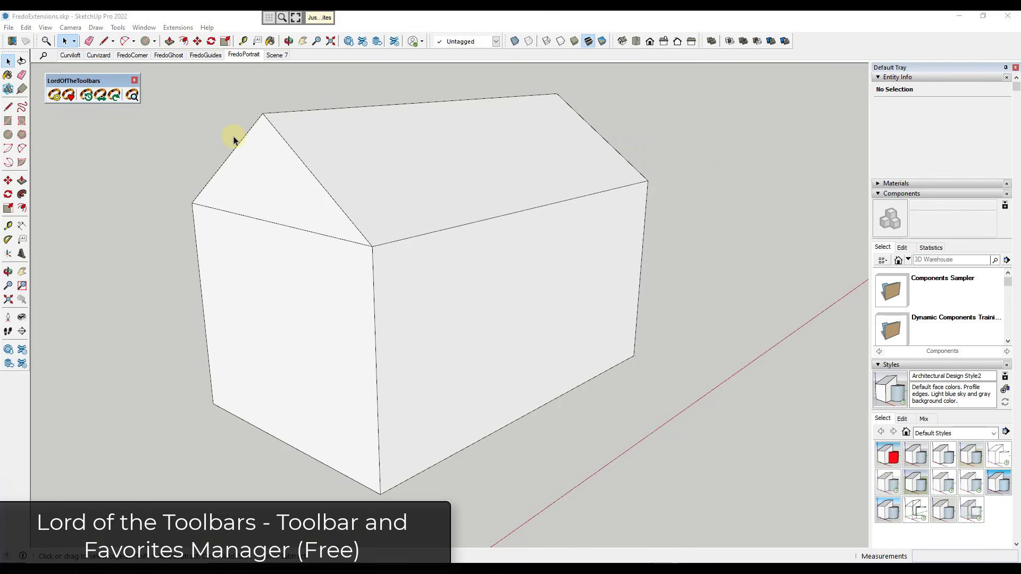
pyautogui.moveTo(98, 82); pyautogui.dragTo(104, 81)
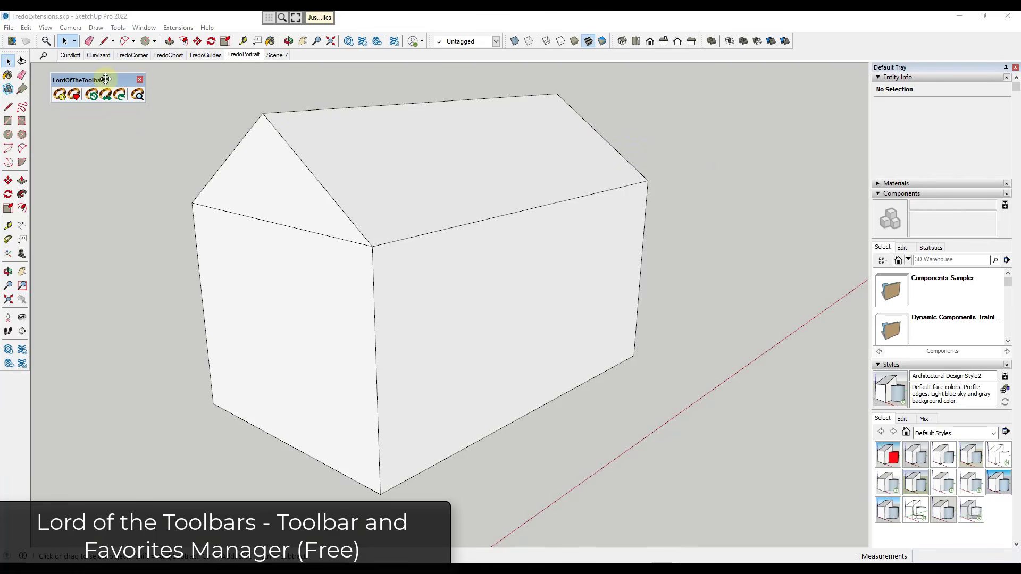
# Step: Open the Master Toolbar Manager and browse the native SketchUp commands and installed extension toolbars as far as LordOfTheToolbars
pyautogui.click(60, 100)
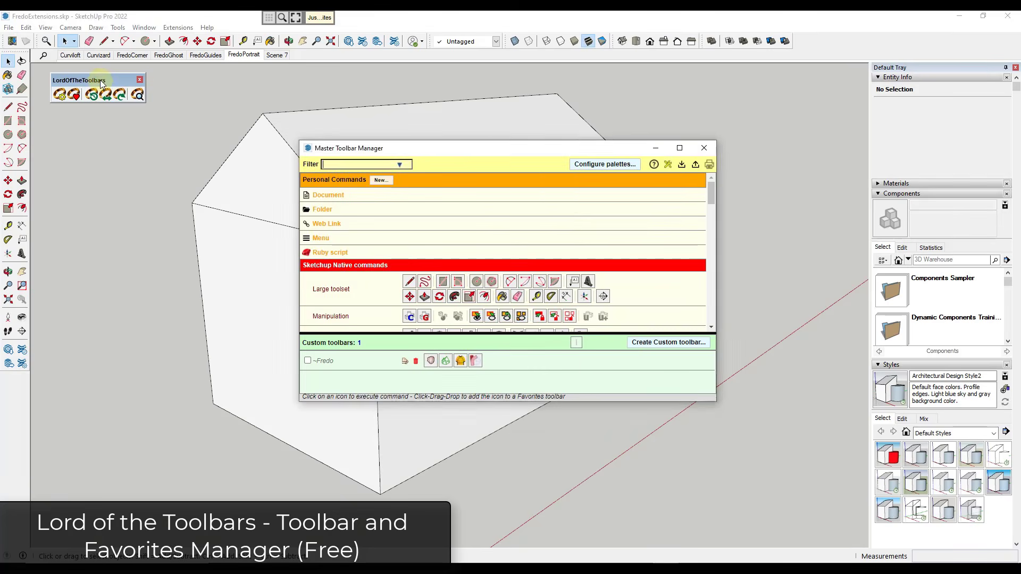
pyautogui.moveTo(100, 80); pyautogui.dragTo(98, 125)
pyautogui.moveTo(425, 150); pyautogui.dragTo(451, 137)
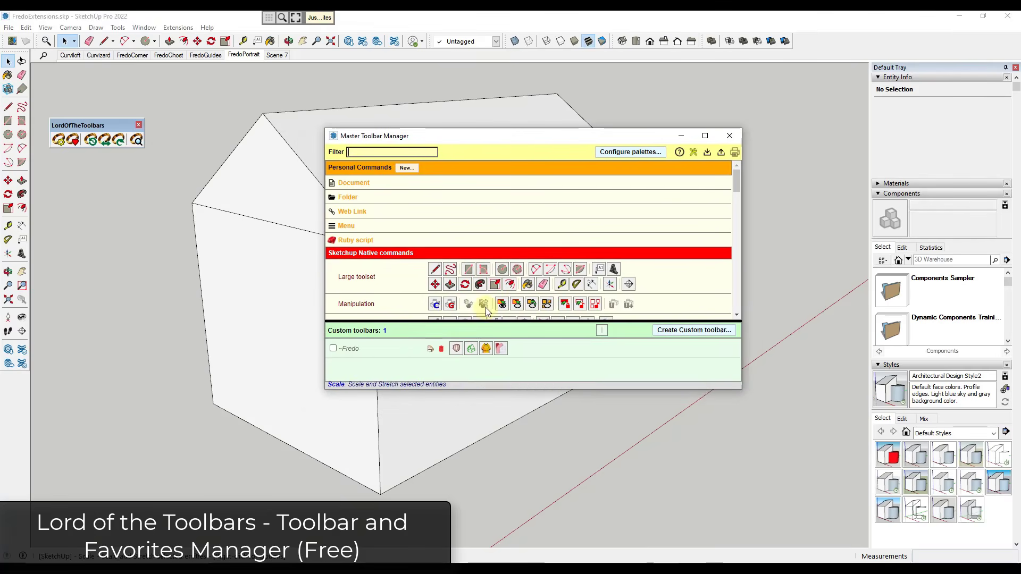
pyautogui.scroll(-3, 485, 294)
pyautogui.scroll(-10, 486, 292)
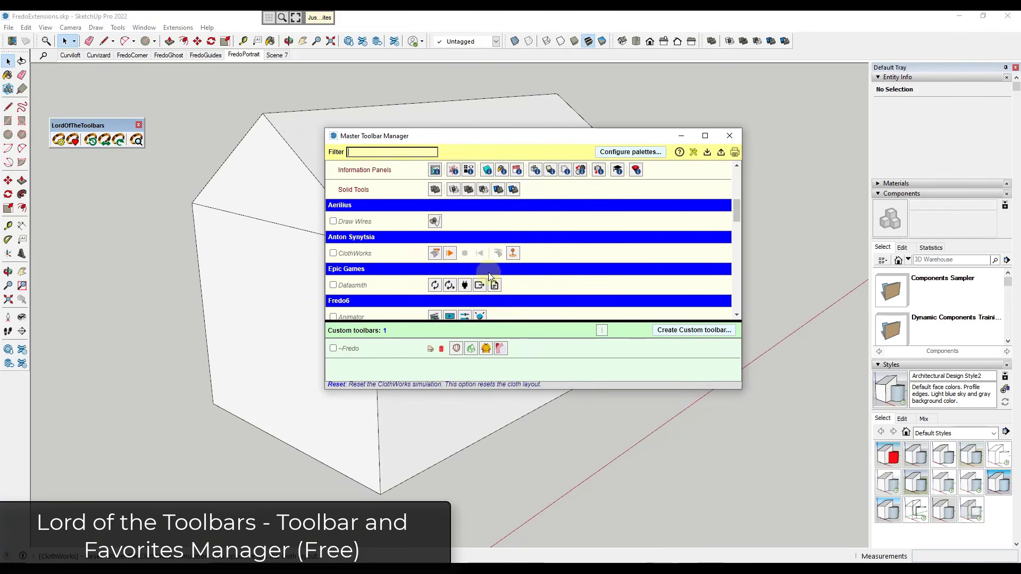
pyautogui.scroll(-5, 500, 264)
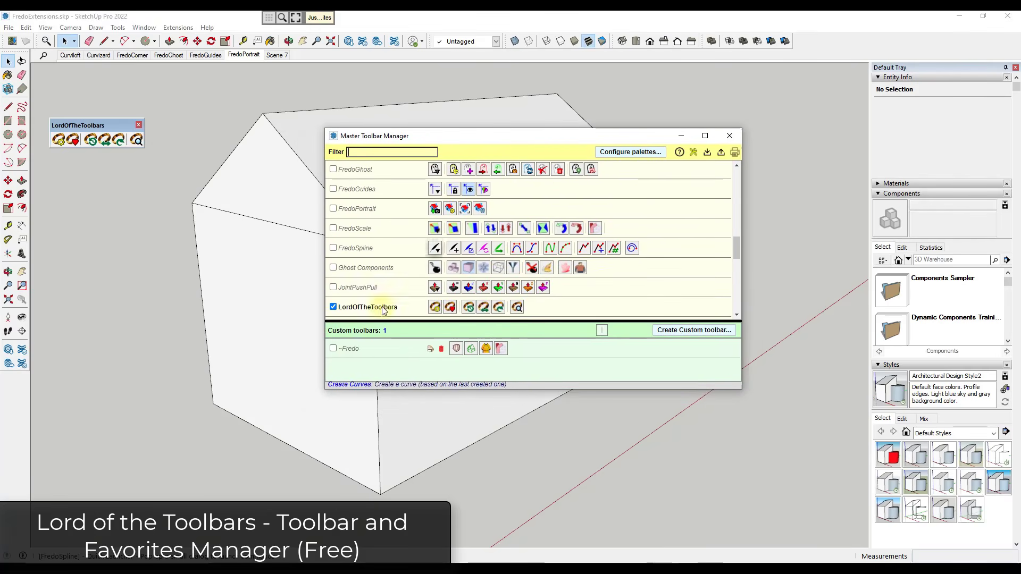
# Step: Show the ~Fredo custom toolbar, add Joint Push Pull and Round Push Pull to it, and close the manager
pyautogui.click(333, 348)
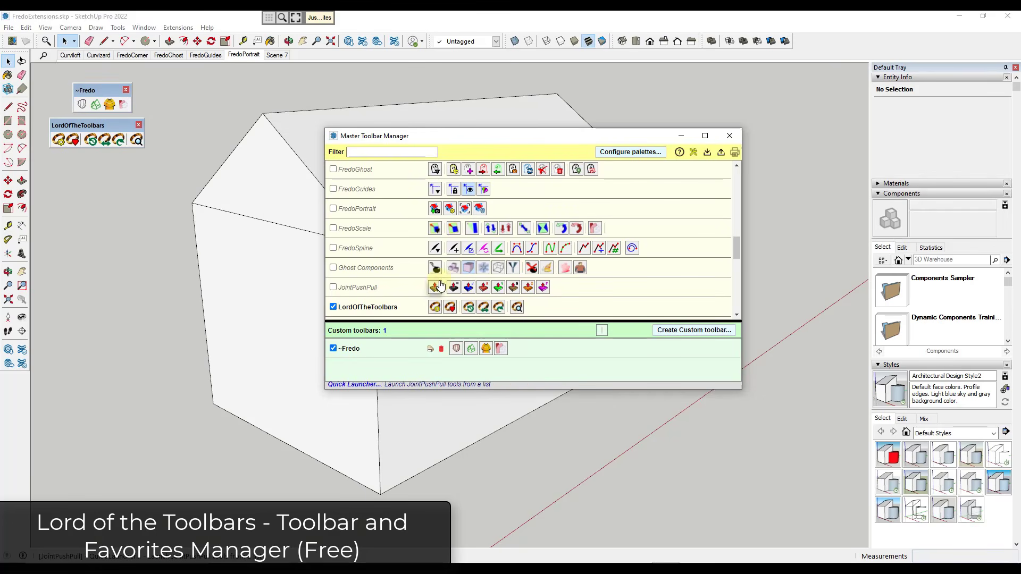
pyautogui.moveTo(467, 290); pyautogui.dragTo(517, 348)
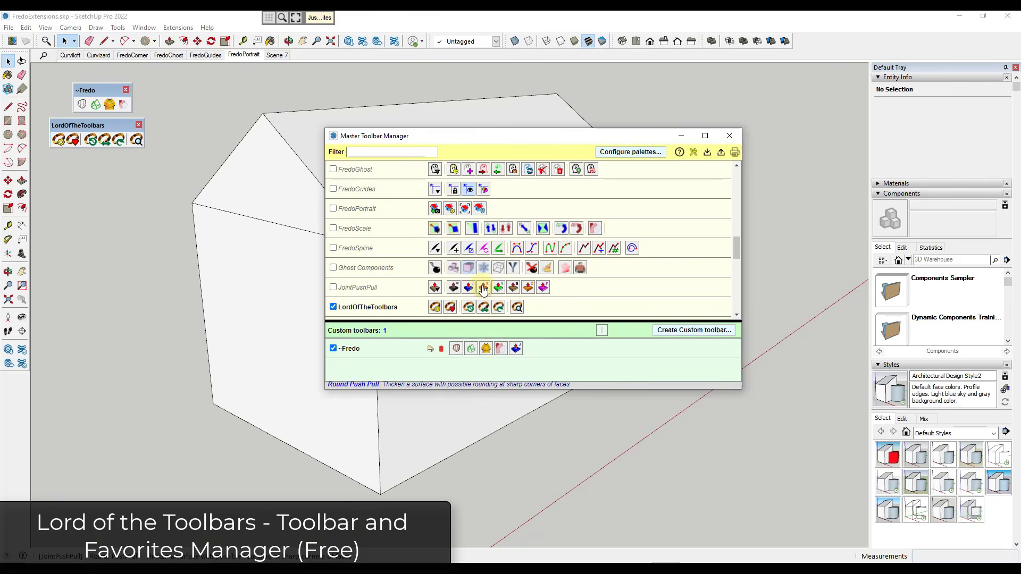
pyautogui.moveTo(483, 290); pyautogui.dragTo(532, 348)
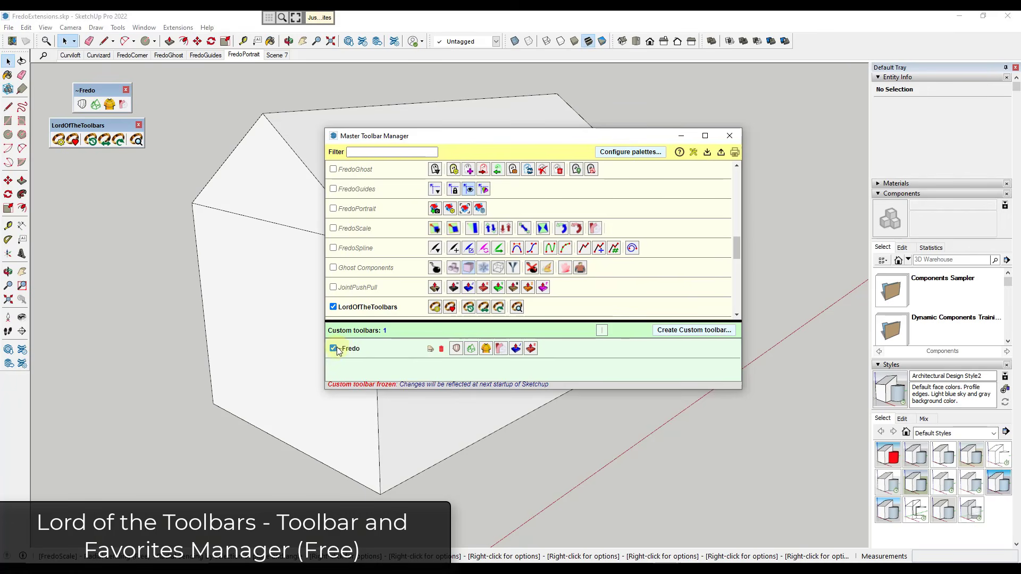
pyautogui.scroll(3, 349, 222)
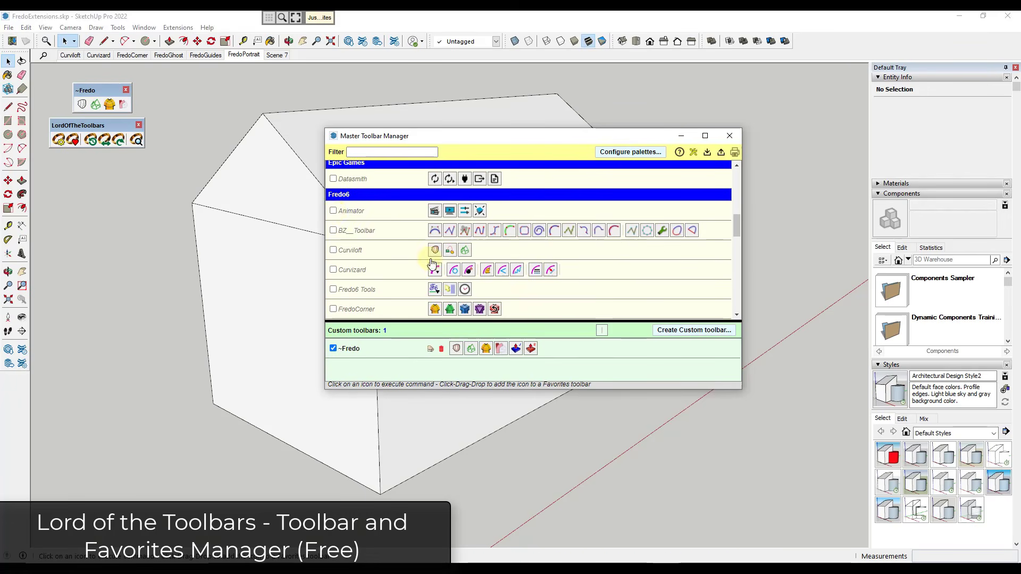
pyautogui.scroll(5, 432, 263)
pyautogui.click(730, 136)
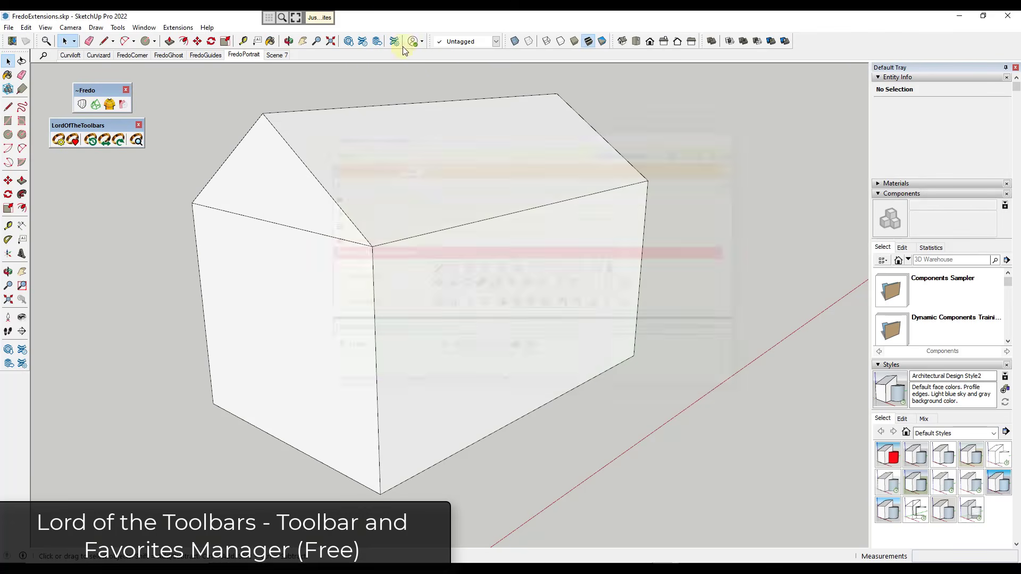
# Step: Open the Favorites Manager and show the personal favorites palette
pyautogui.click(268, 20)
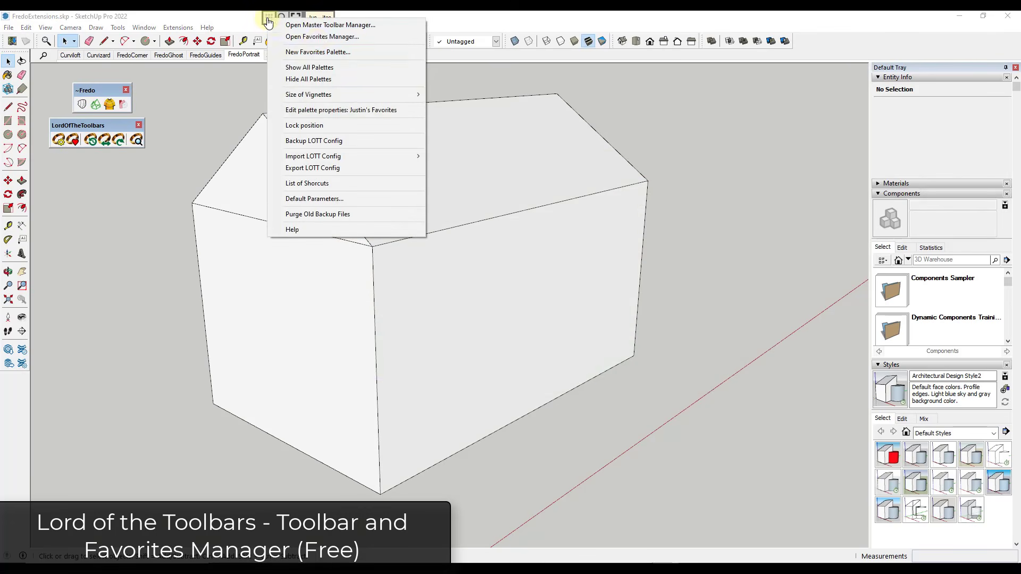
pyautogui.click(317, 38)
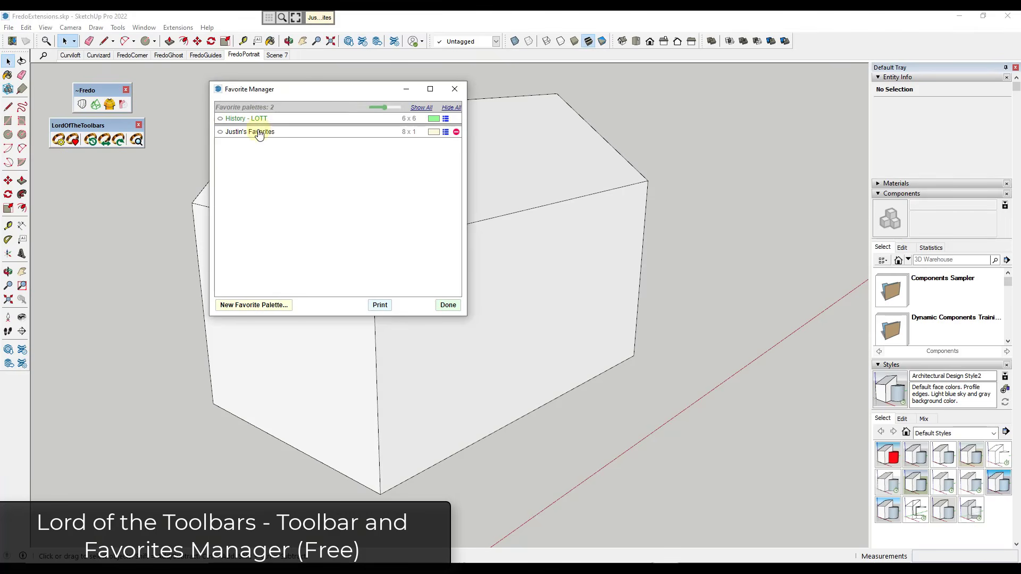
pyautogui.click(258, 133)
pyautogui.moveTo(286, 89); pyautogui.dragTo(348, 132)
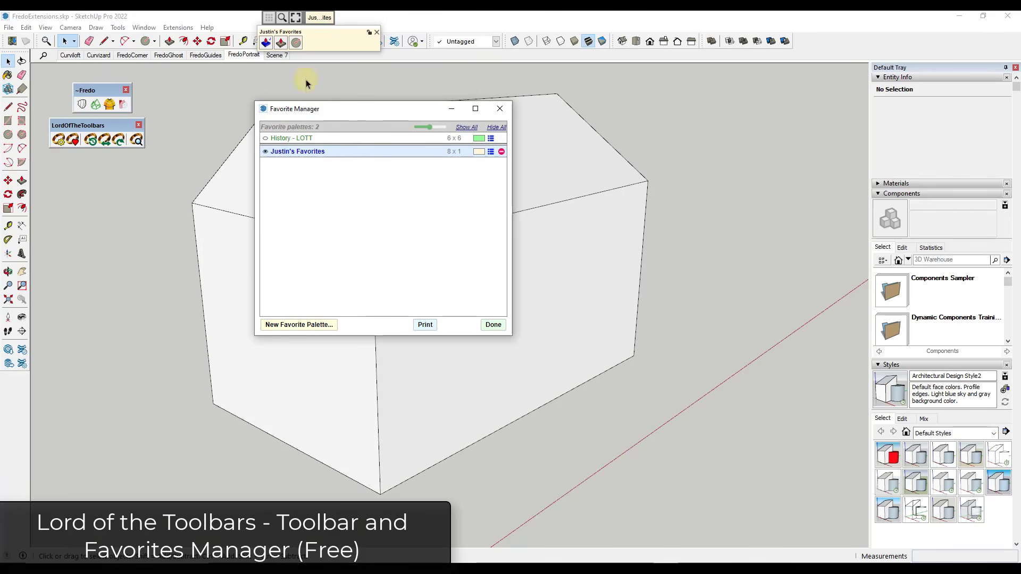
# Step: Toggle the personal favorites palette on and off, check its properties, and close the Favorites Manager
pyautogui.click(315, 21)
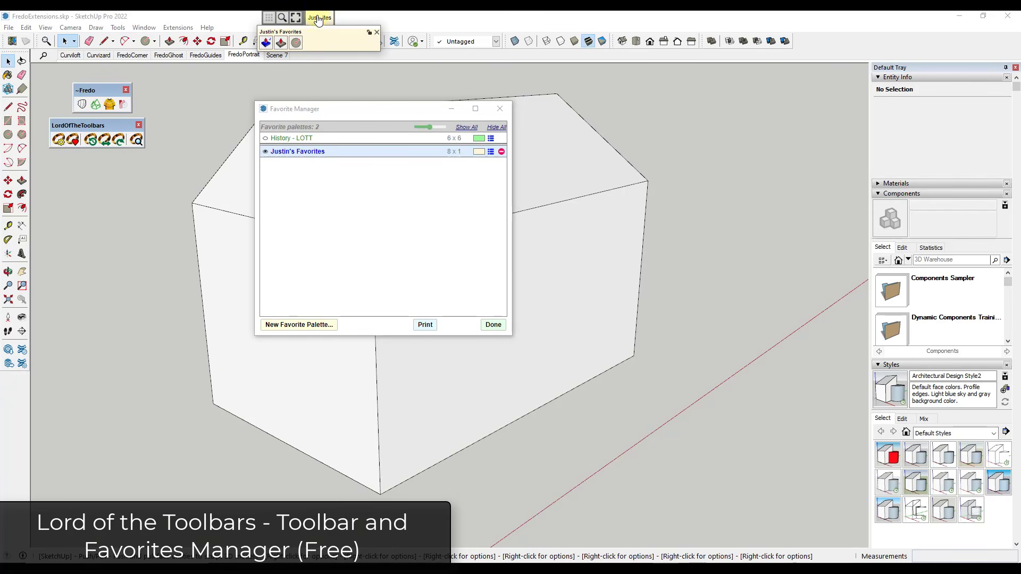
pyautogui.click(318, 19)
pyautogui.click(321, 19)
pyautogui.click(320, 19)
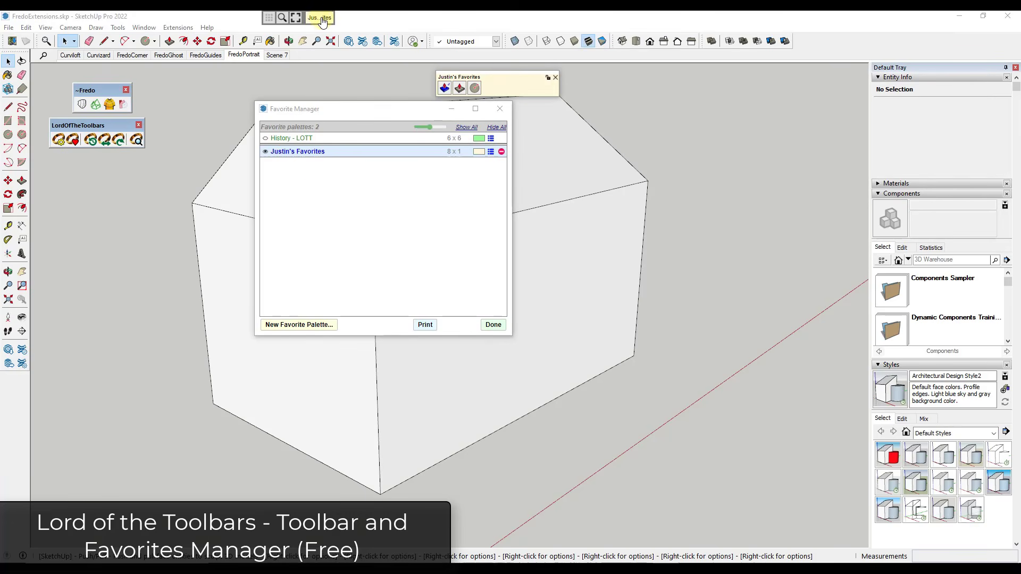
pyautogui.doubleClick(361, 156)
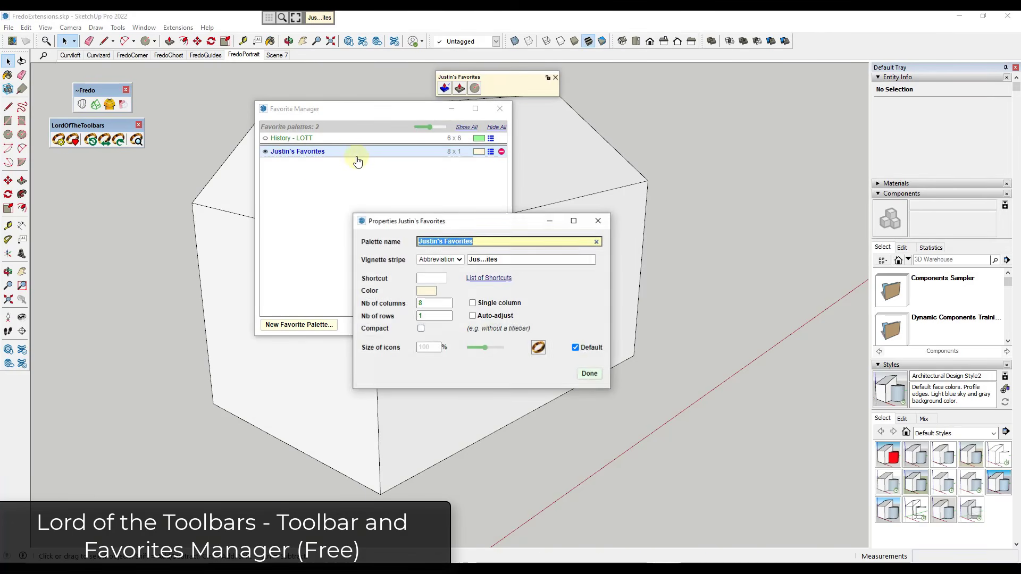
pyautogui.click(589, 374)
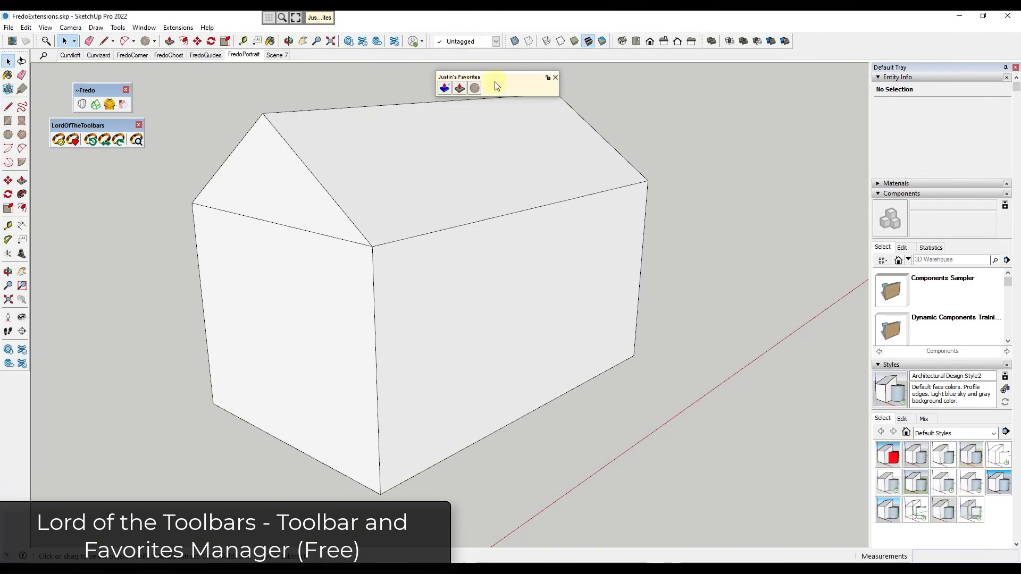
# Step: Find Joint Push Pull by searching the commands for "joint" and try the tool on the front roof slope
pyautogui.moveTo(318, 21)
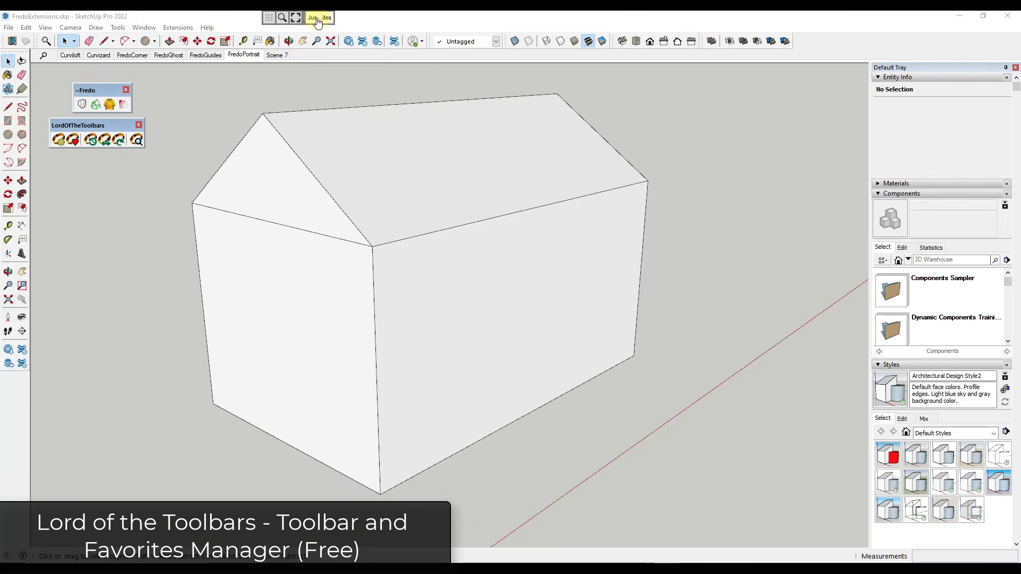
pyautogui.click(282, 20)
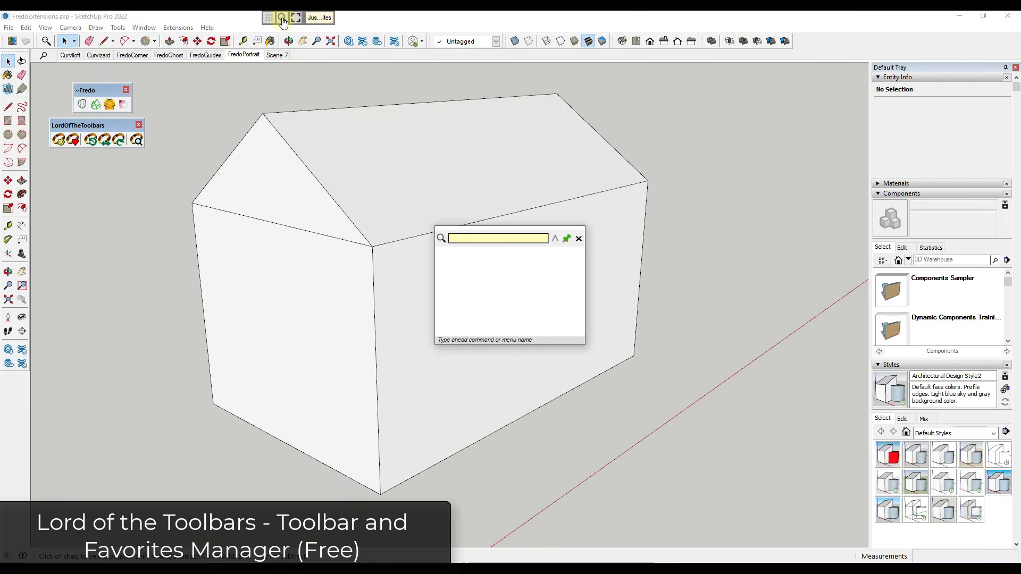
pyautogui.write('joint')
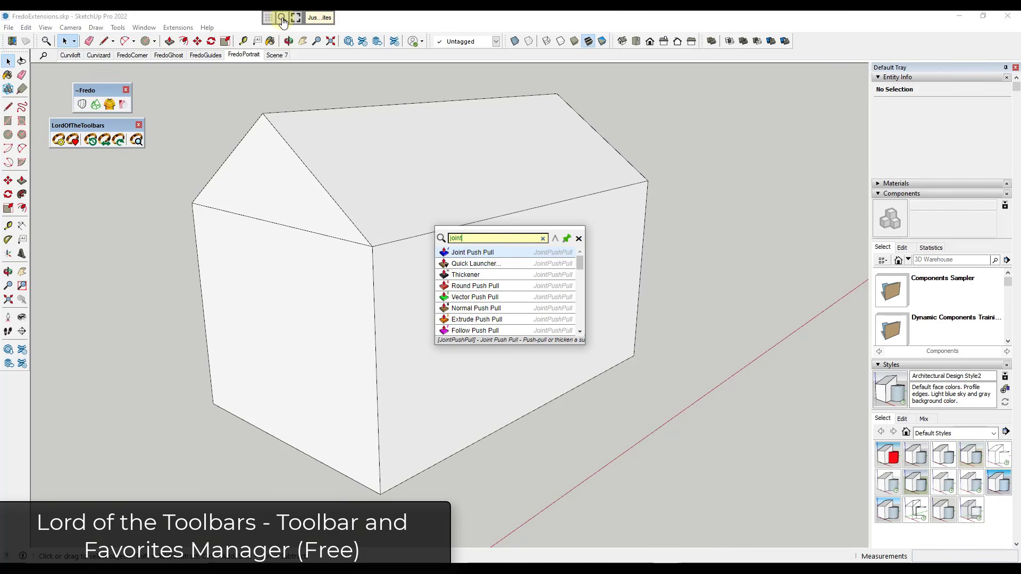
pyautogui.click(472, 253)
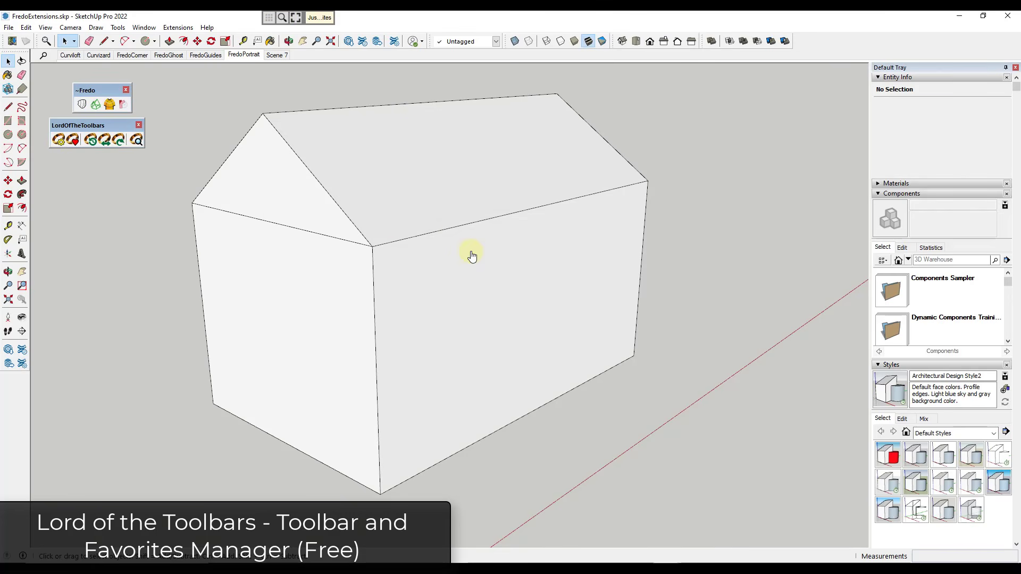
pyautogui.click(422, 227)
pyautogui.moveTo(280, 30)
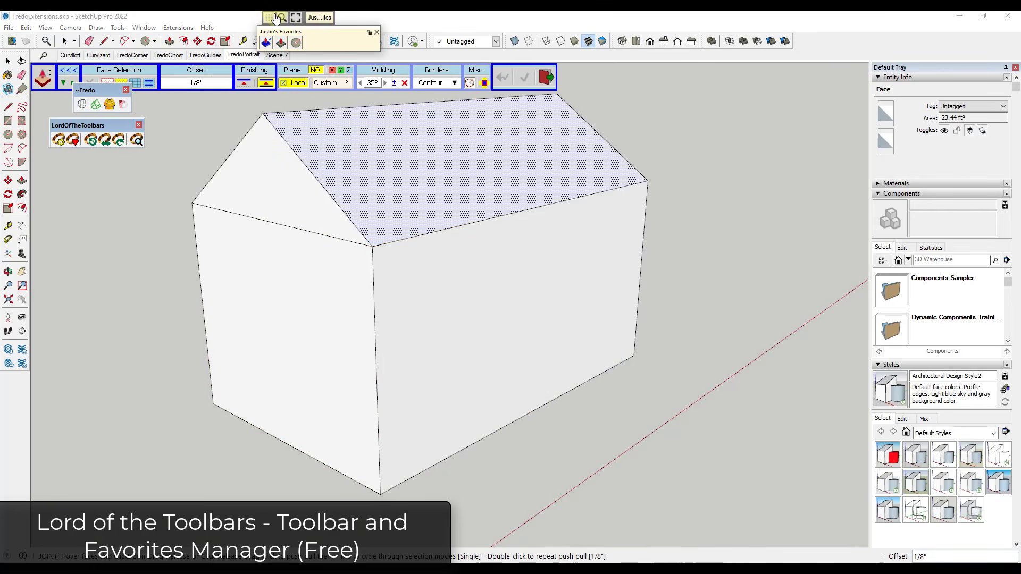
pyautogui.click(448, 196)
pyautogui.press('Escape')
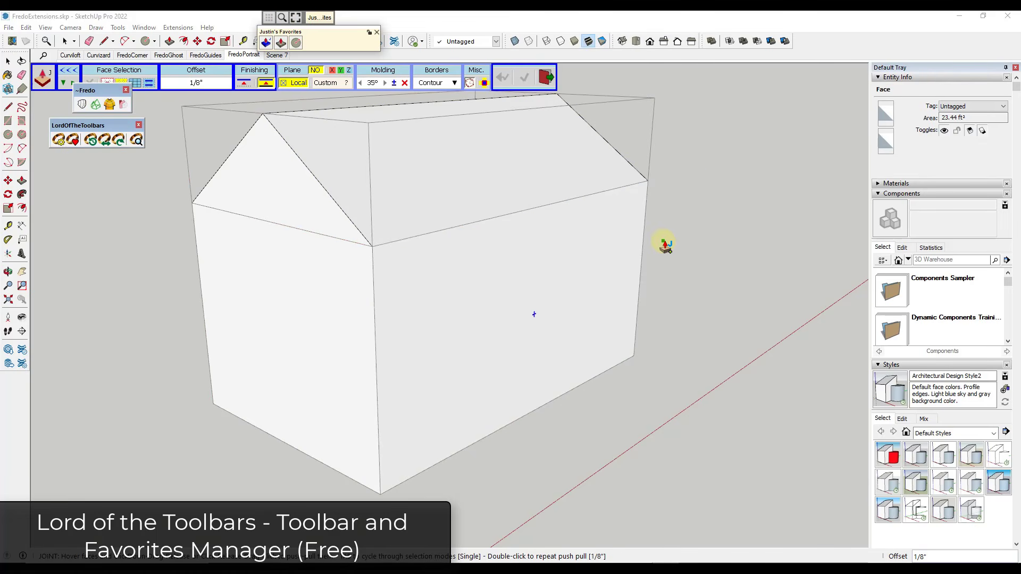
pyautogui.press('space')
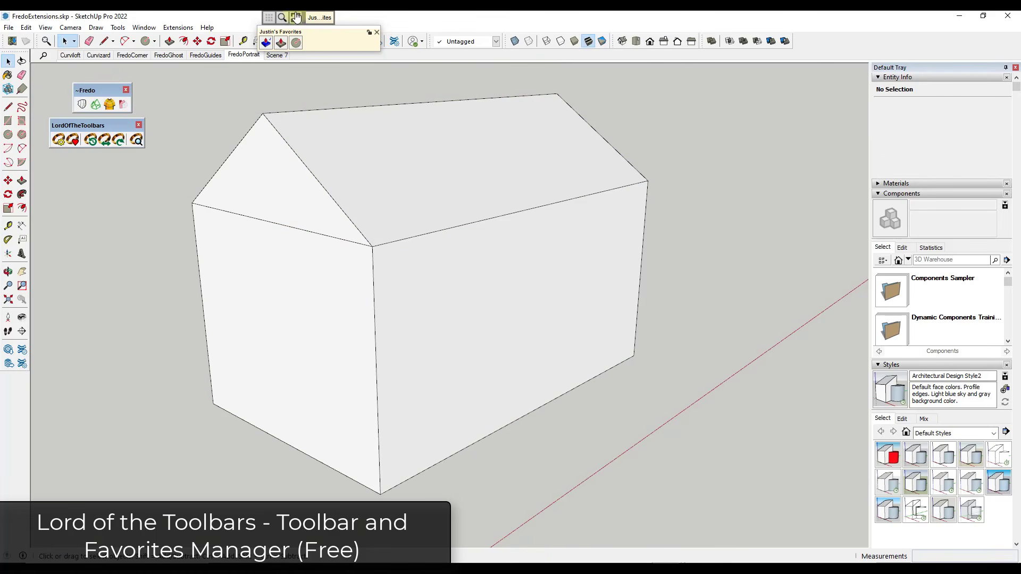
# Step: Bring up the personal favorites palette once more and close it
pyautogui.click(311, 19)
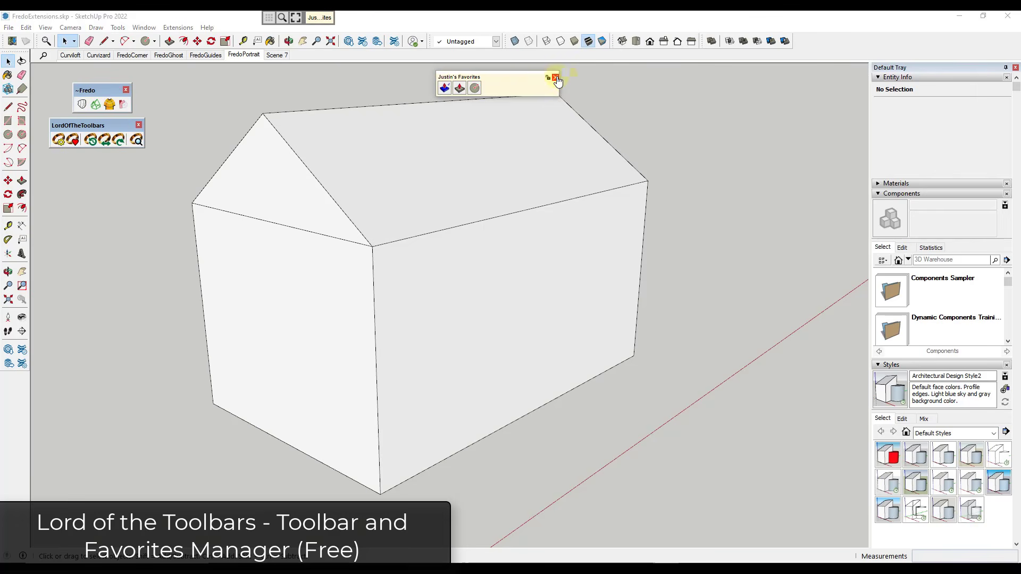
pyautogui.click(555, 77)
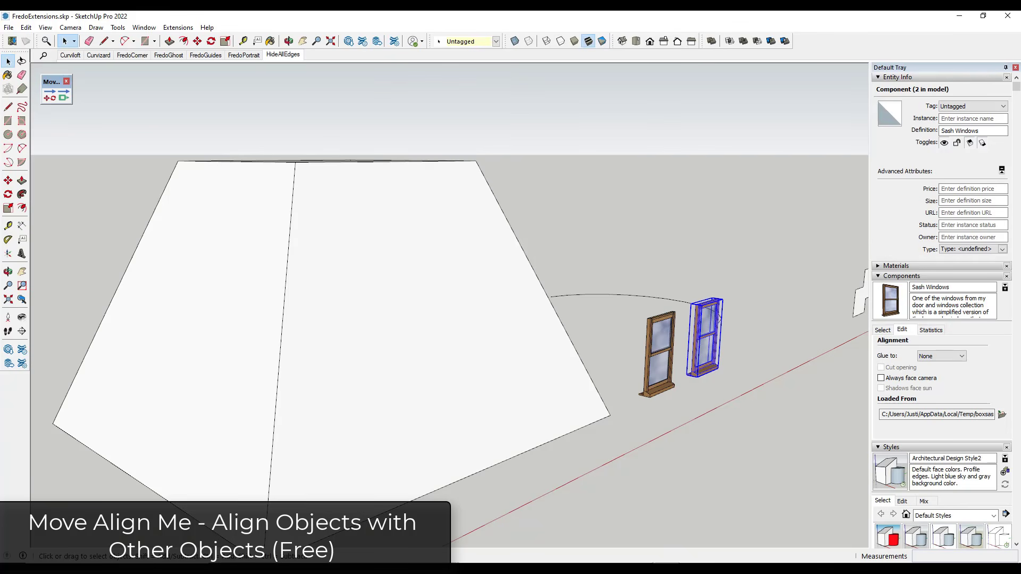
# Step: Pick up the nearer sash window by its lower corner with Move Align Me and carry it to the block's sloped face
pyautogui.moveTo(229, 306); pyautogui.dragTo(585, 281, button='middle')
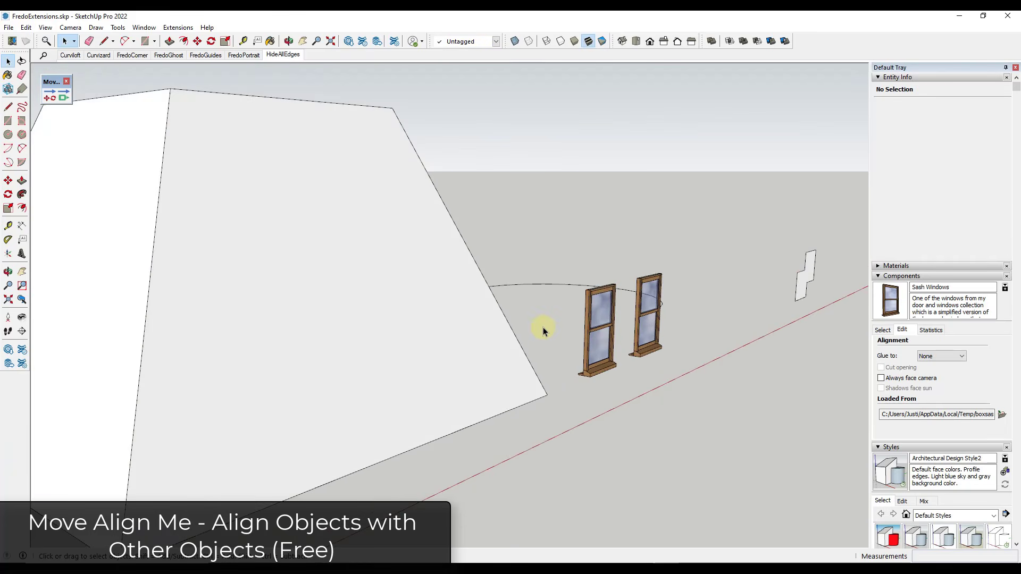
pyautogui.scroll(-3, 547, 330)
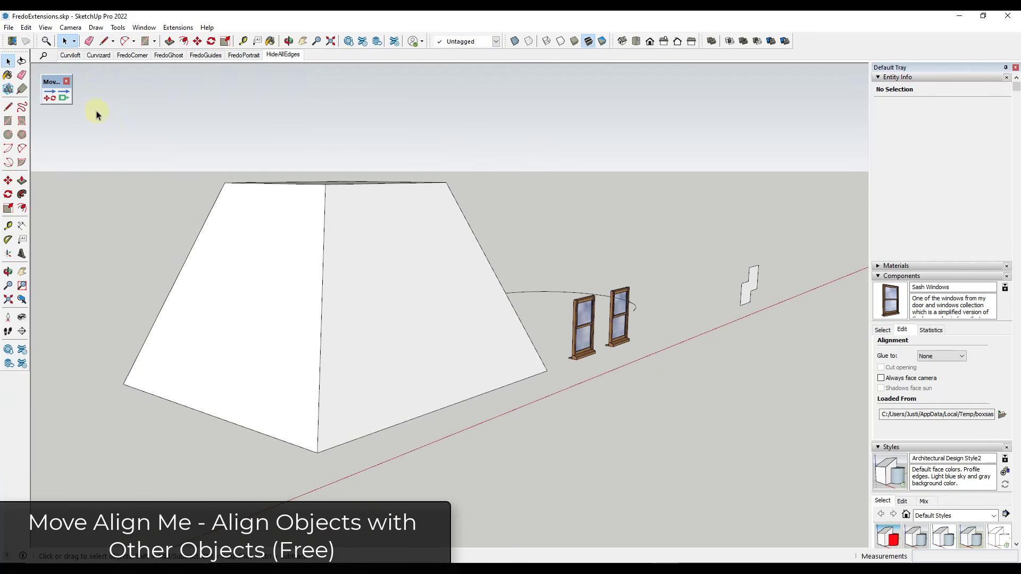
pyautogui.click(63, 99)
pyautogui.click(573, 354)
pyautogui.scroll(2, 569, 361)
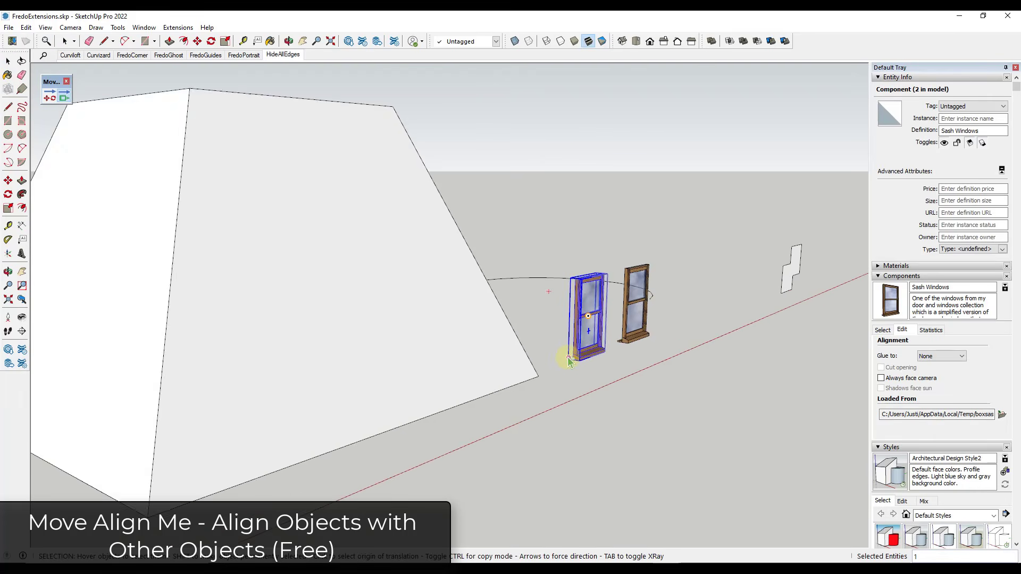
pyautogui.scroll(3, 568, 361)
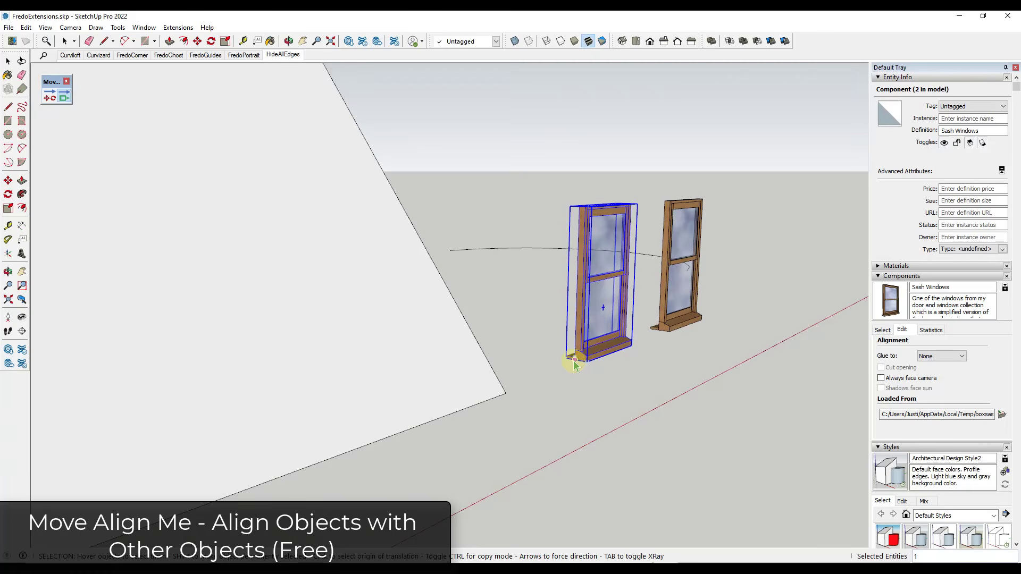
pyautogui.scroll(-4, 575, 364)
pyautogui.click(538, 351)
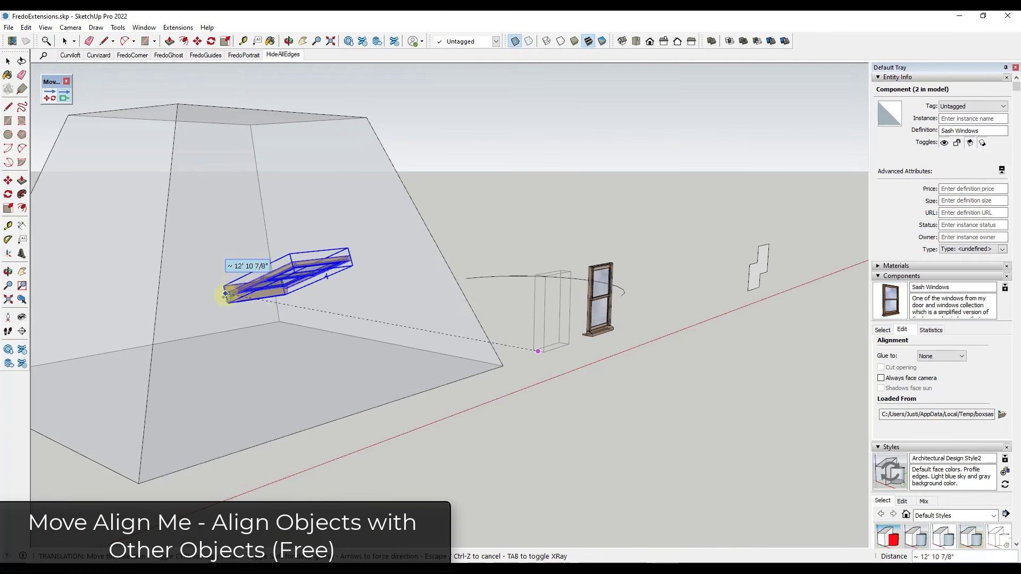
# Step: Try different forced directions to orient the sash window upright against the sloped face
pyautogui.press('Left')
pyautogui.press('Right')
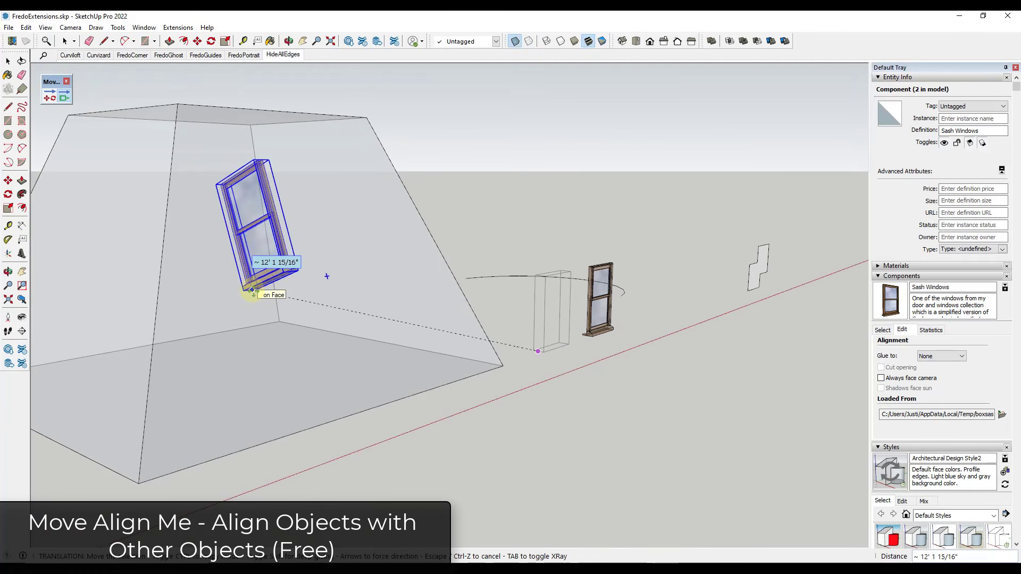
pyautogui.press('Up')
pyautogui.press('Down')
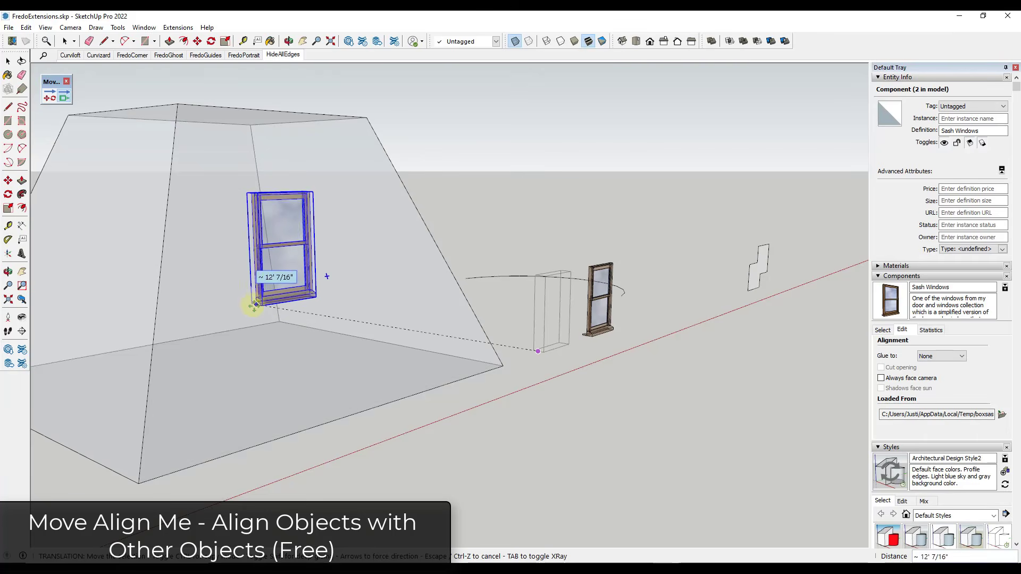
pyautogui.press('Right')
pyautogui.press('Up')
pyautogui.press('Left')
pyautogui.press('Right')
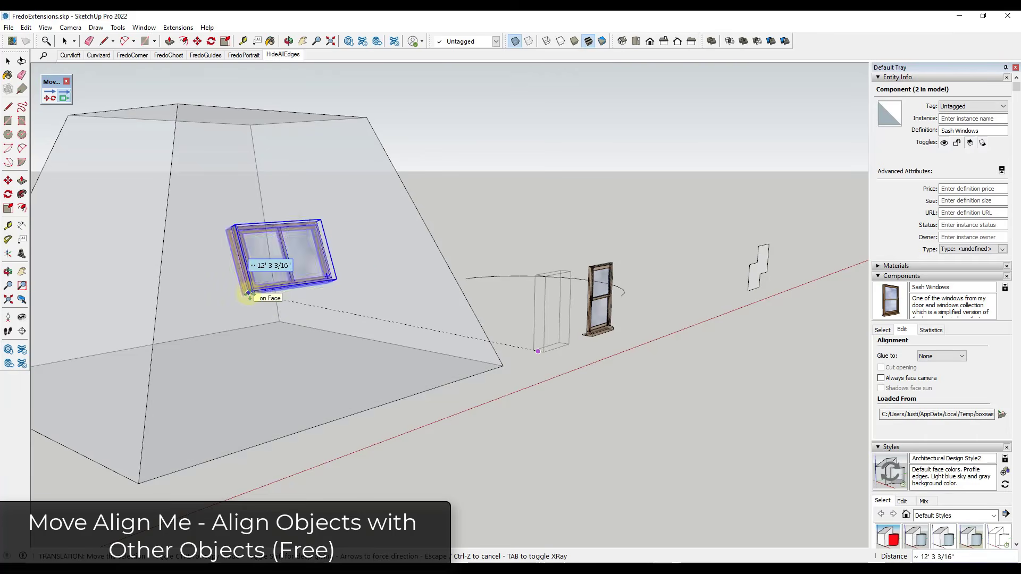
pyautogui.press('Left')
pyautogui.press('Down')
pyautogui.press('Left')
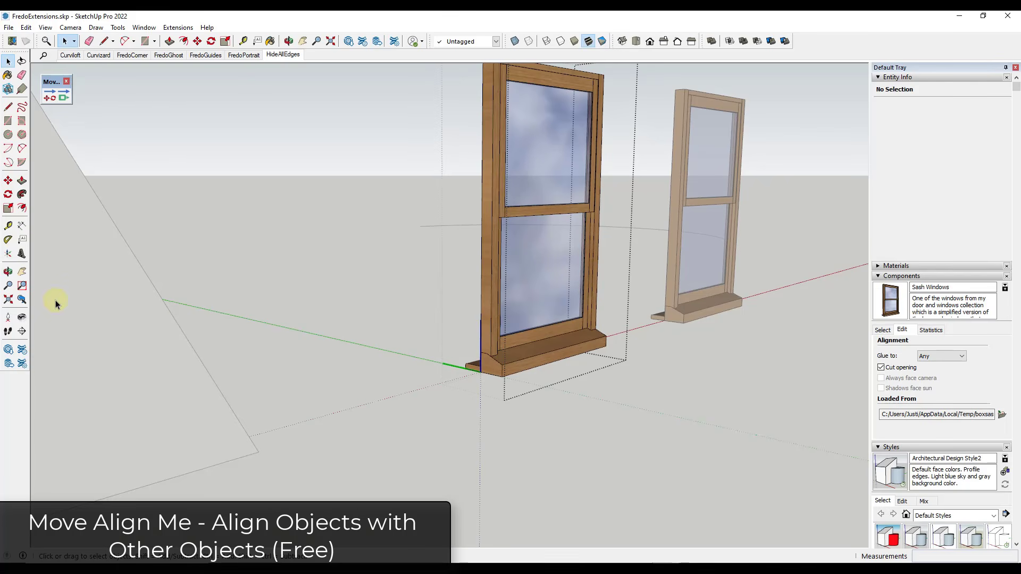
# Step: Redefine the sash window component's axes at its lower corner, red along its depth and green along its width, and update all instances
pyautogui.click(8, 255)
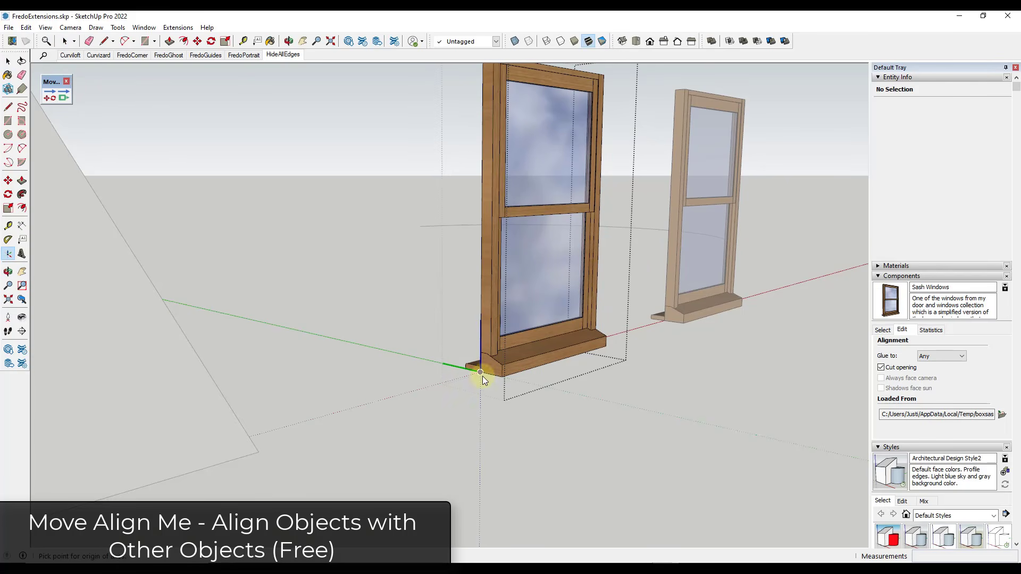
pyautogui.scroll(3, 454, 364)
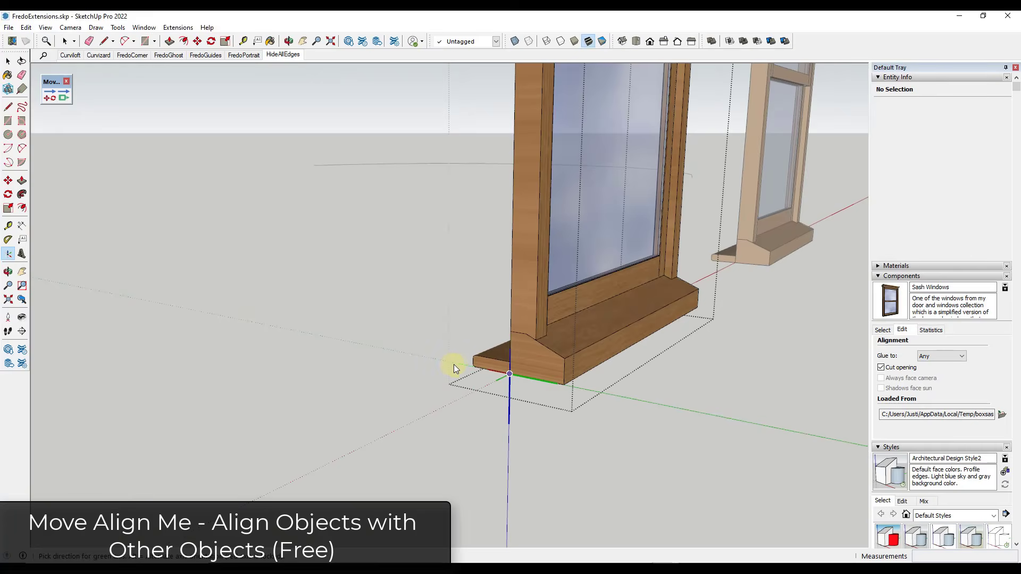
pyautogui.click(452, 362)
pyautogui.click(442, 405)
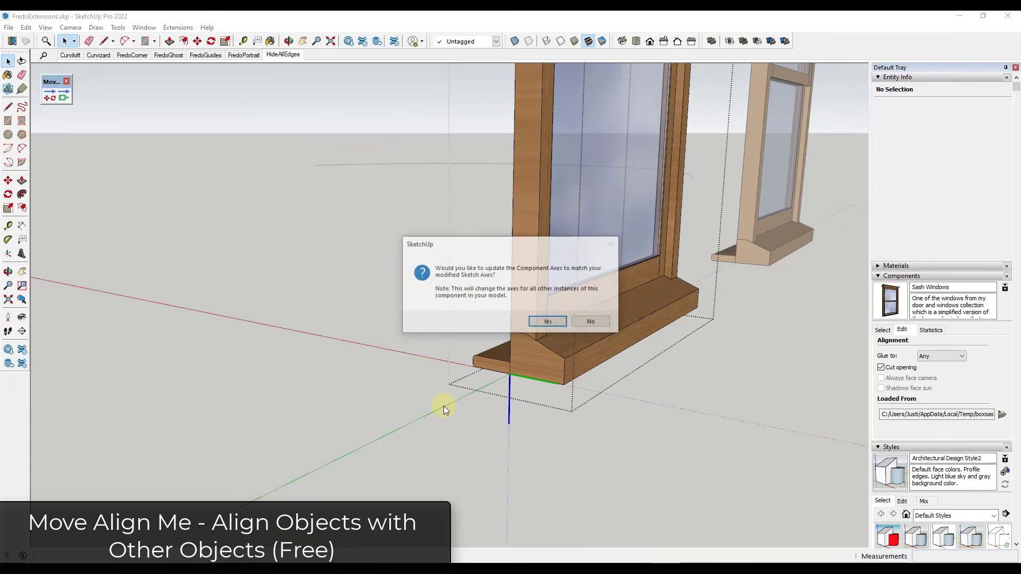
pyautogui.click(546, 321)
pyautogui.scroll(-6, 542, 323)
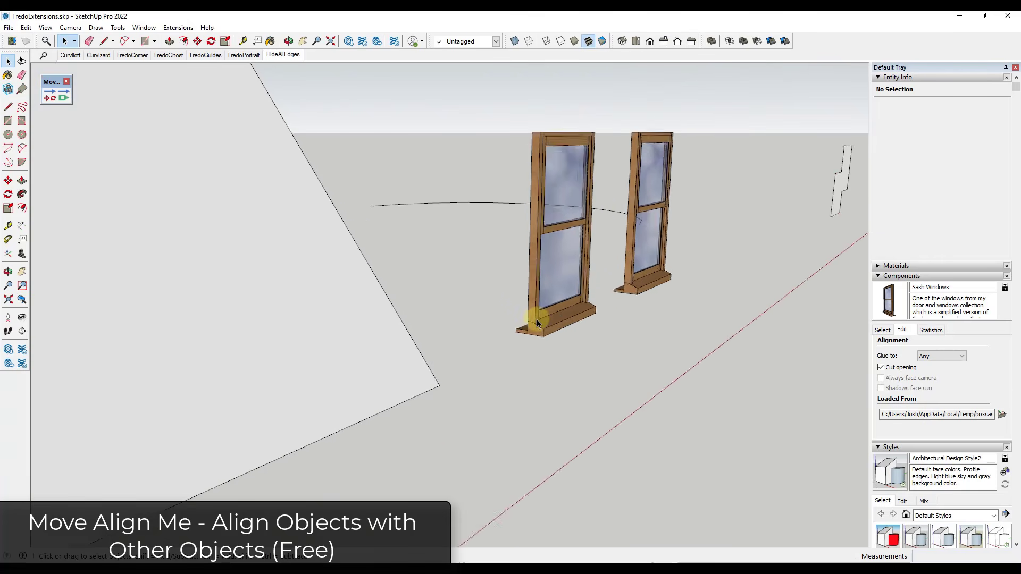
# Step: Align the nearer sash window onto the block's sloped face with Move Align Me, using its lower corner as origin
pyautogui.scroll(-2, 578, 284)
pyautogui.click(577, 281)
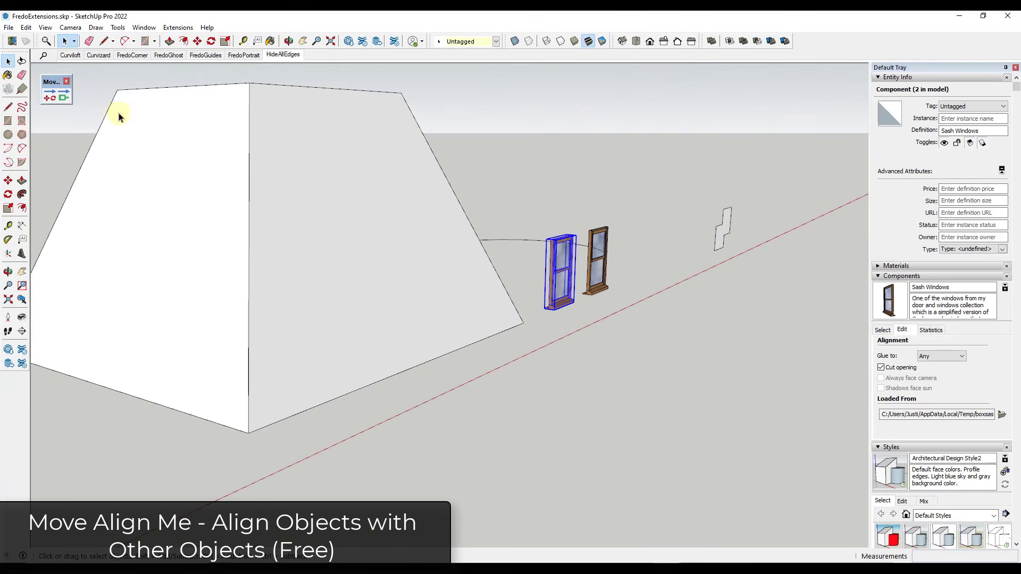
pyautogui.click(63, 96)
pyautogui.scroll(2, 581, 317)
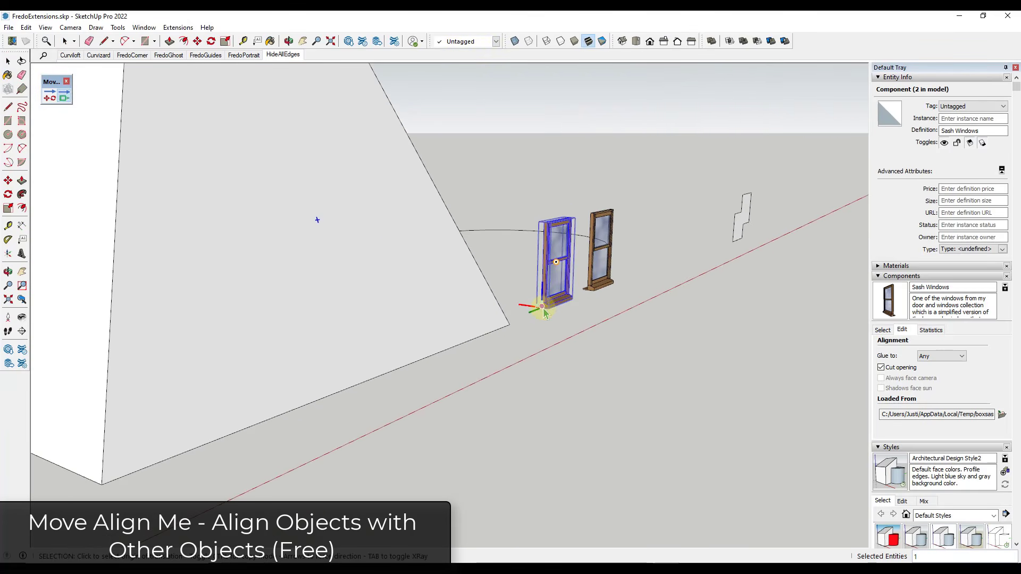
pyautogui.click(541, 308)
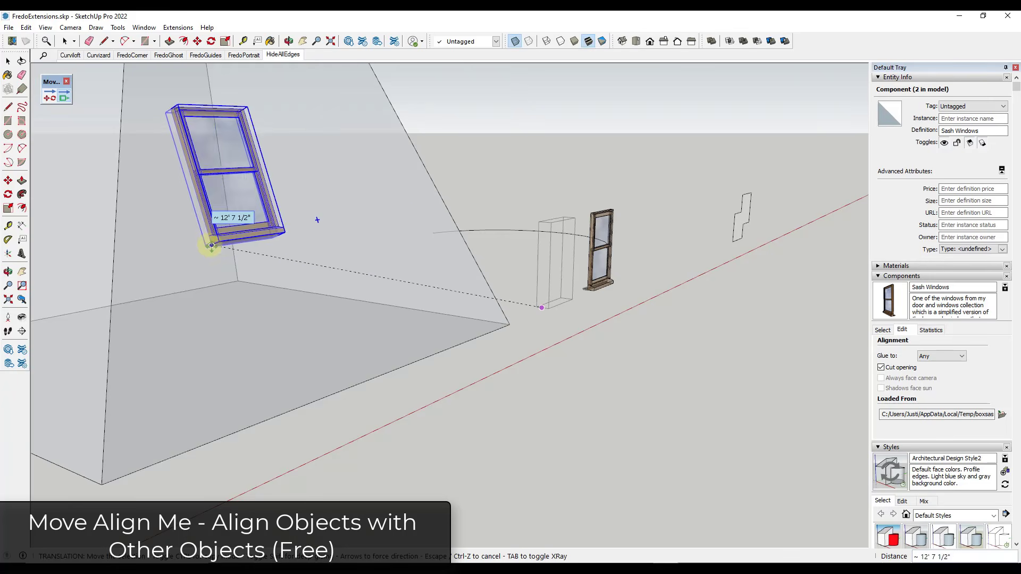
pyautogui.click(202, 244)
pyautogui.scroll(-2, 255, 257)
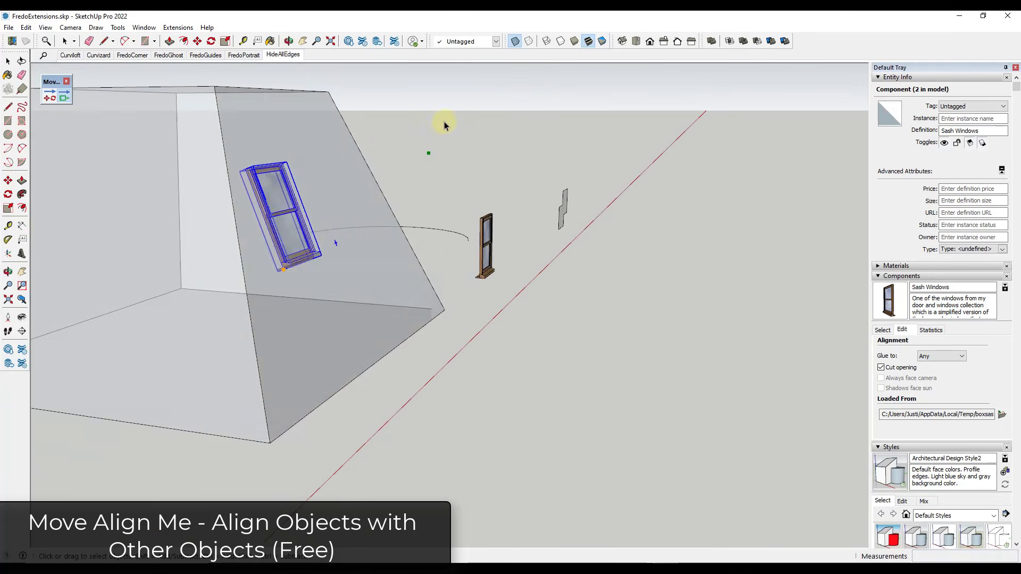
pyautogui.moveTo(443, 123); pyautogui.dragTo(257, 217, button='middle')
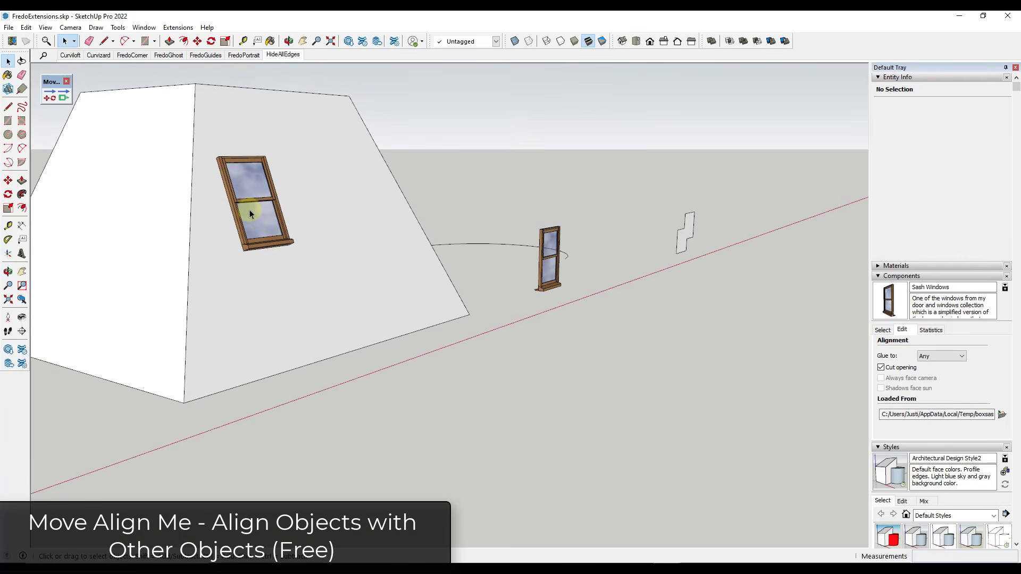
pyautogui.scroll(-1, 252, 210)
pyautogui.scroll(2, 302, 207)
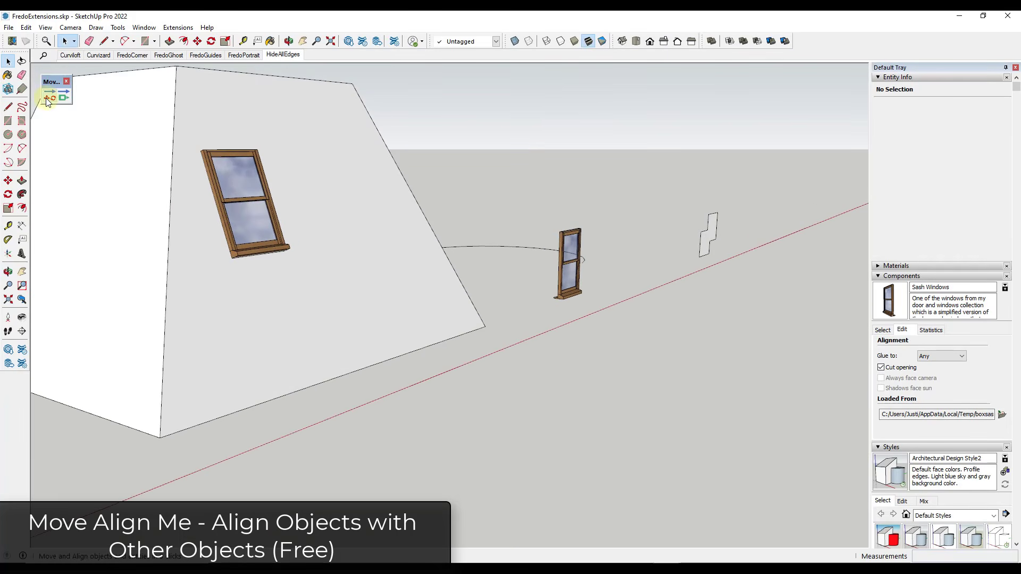
# Step: Align the stepped profile component upright to the near end of the arc with Move Align Me, using its lower corner as origin
pyautogui.moveTo(625, 252); pyautogui.dragTo(253, 354, button='middle')
pyautogui.click(522, 328)
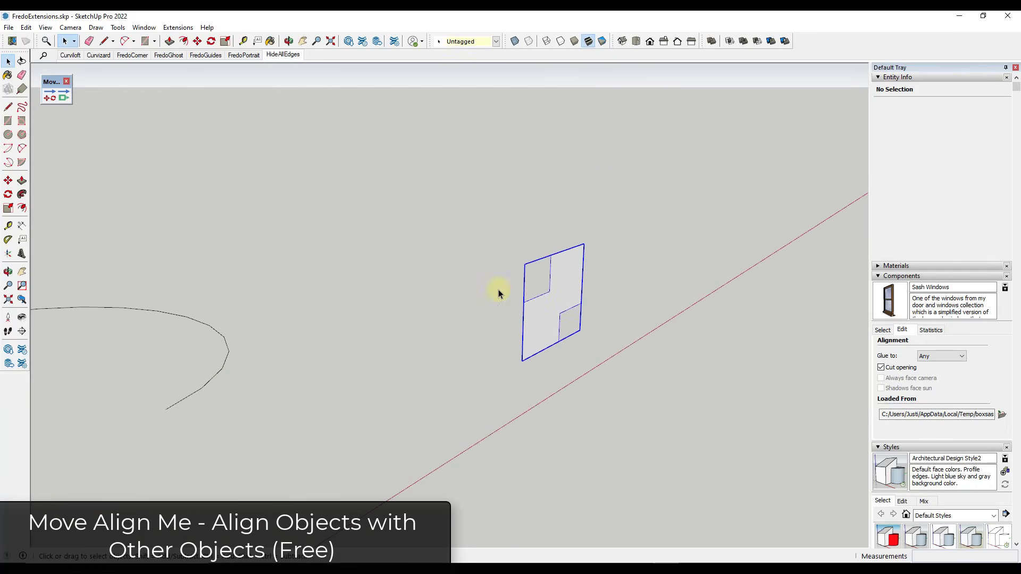
pyautogui.click(64, 96)
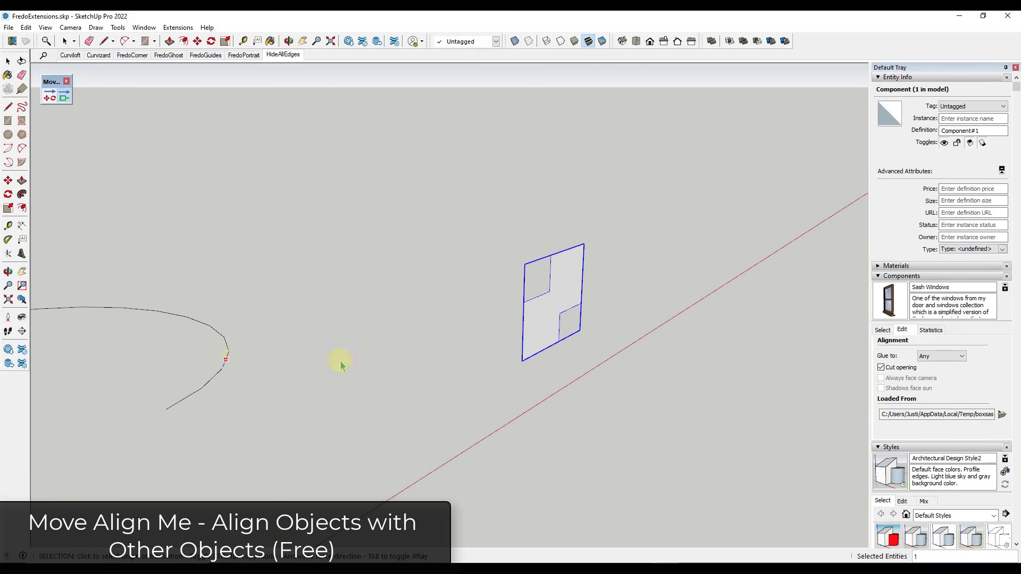
pyautogui.click(522, 361)
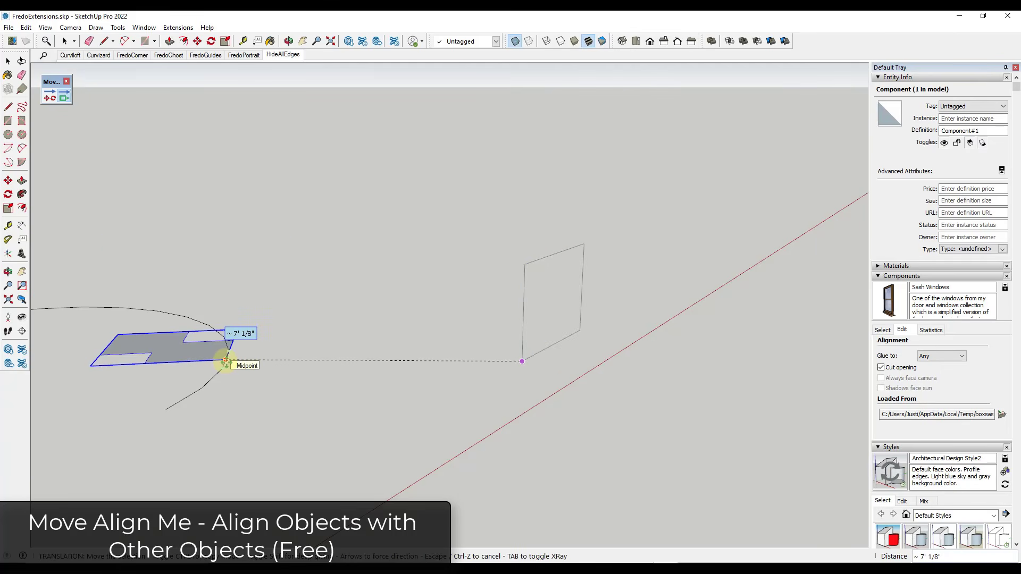
pyautogui.press('Right')
pyautogui.press('Left')
pyautogui.press('Right')
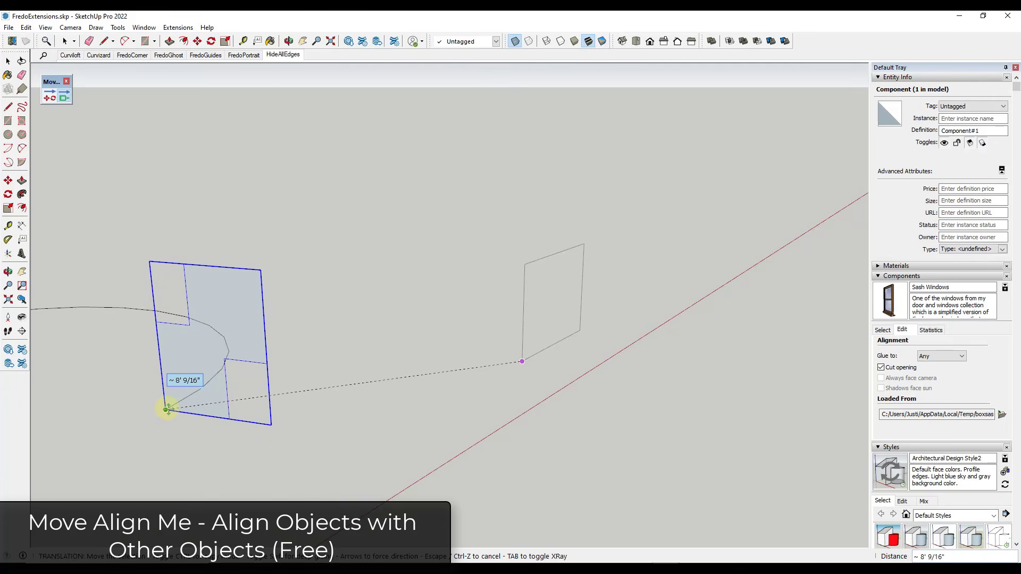
pyautogui.click(166, 409)
pyautogui.moveTo(221, 403); pyautogui.dragTo(315, 435, button='middle')
pyautogui.click(276, 436)
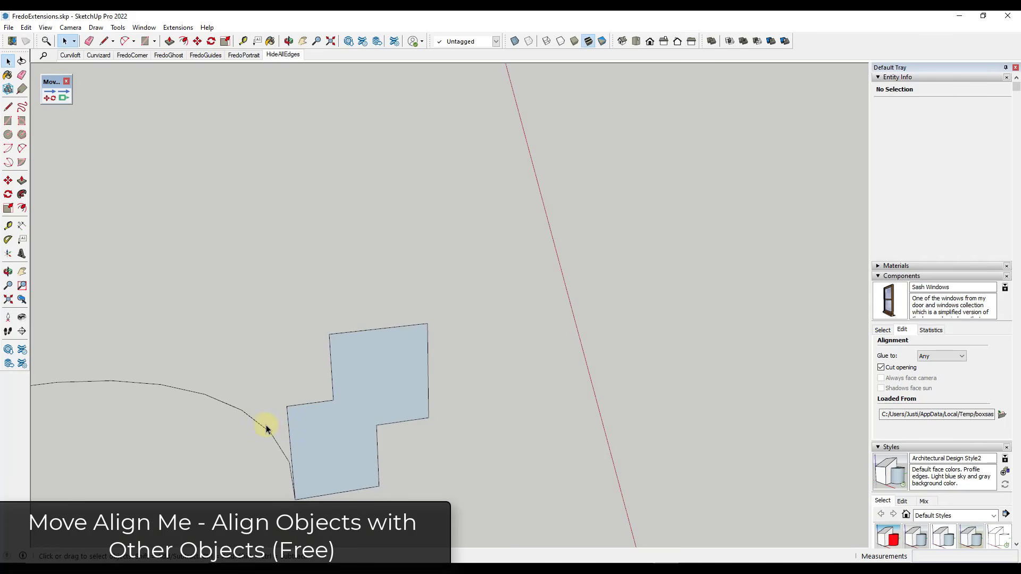
# Step: Open the profile component for editing, sweep its face along the arc with Follow Me, and leave the component
pyautogui.click(261, 425)
pyautogui.click(22, 194)
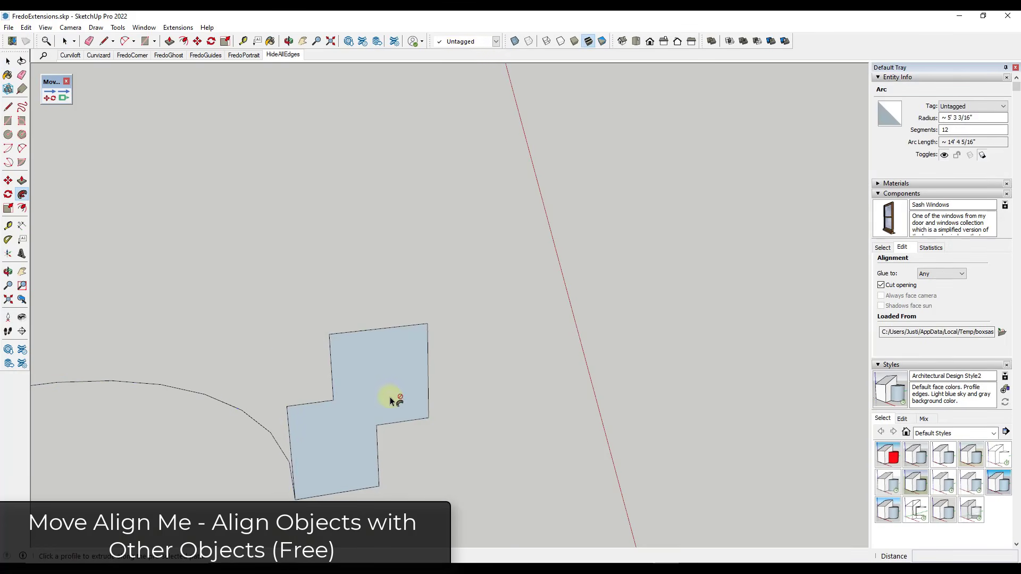
pyautogui.rightClick(362, 367)
pyautogui.click(401, 179)
pyautogui.click(396, 381)
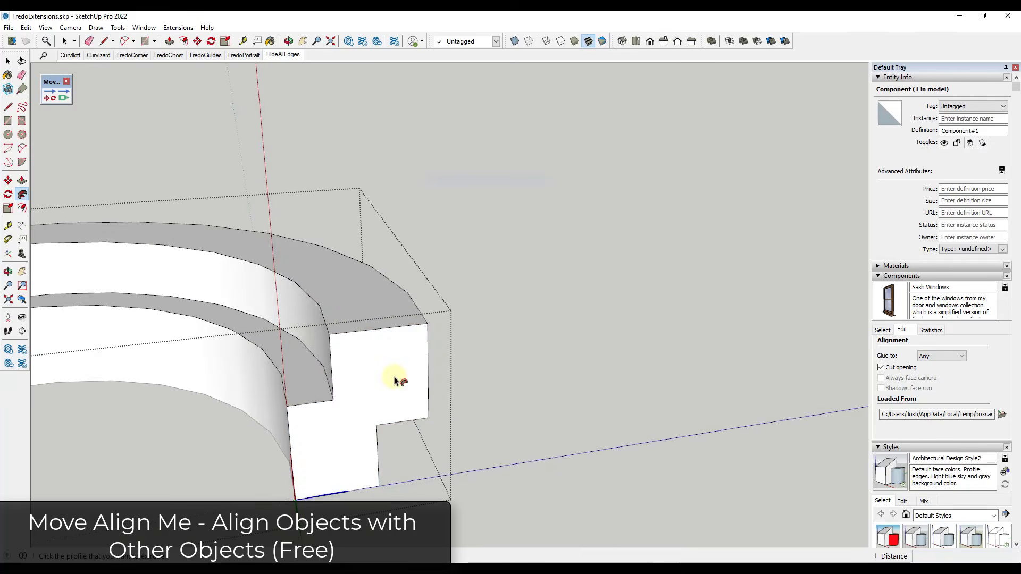
pyautogui.press('space')
pyautogui.scroll(-10, 450, 362)
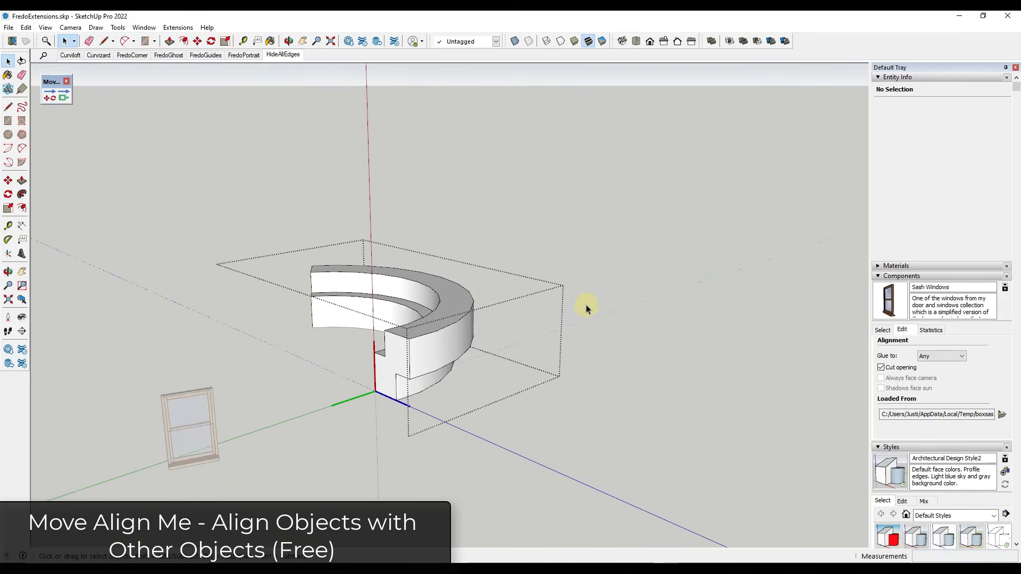
pyautogui.click(601, 303)
# Step: Undo the Follow Me sweep of the profile along the arc
pyautogui.hotkey('ctrl', 'z')
pyautogui.hotkey('ctrl', 'z')
pyautogui.hotkey('ctrl', 'z')
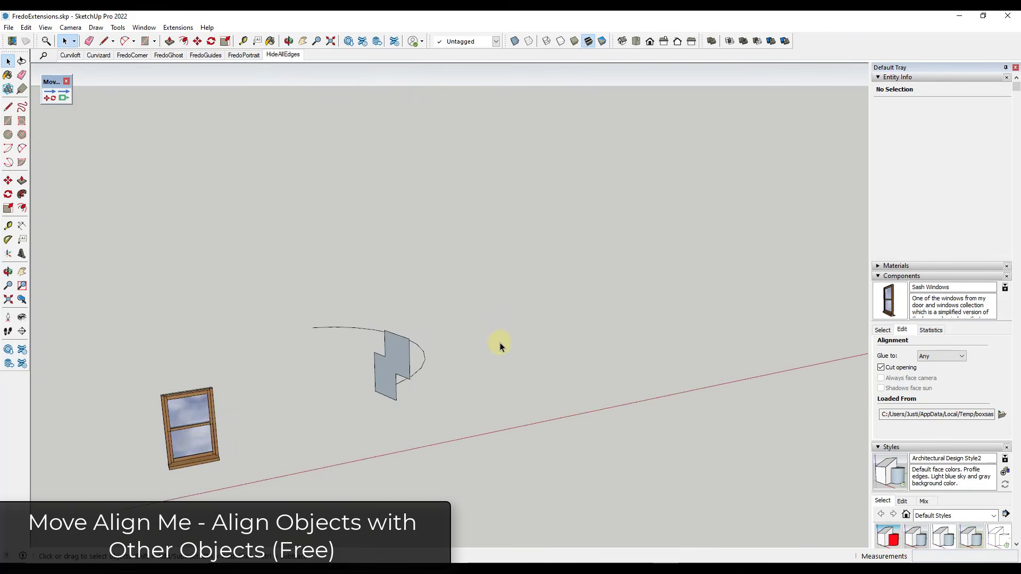
pyautogui.scroll(5, 428, 372)
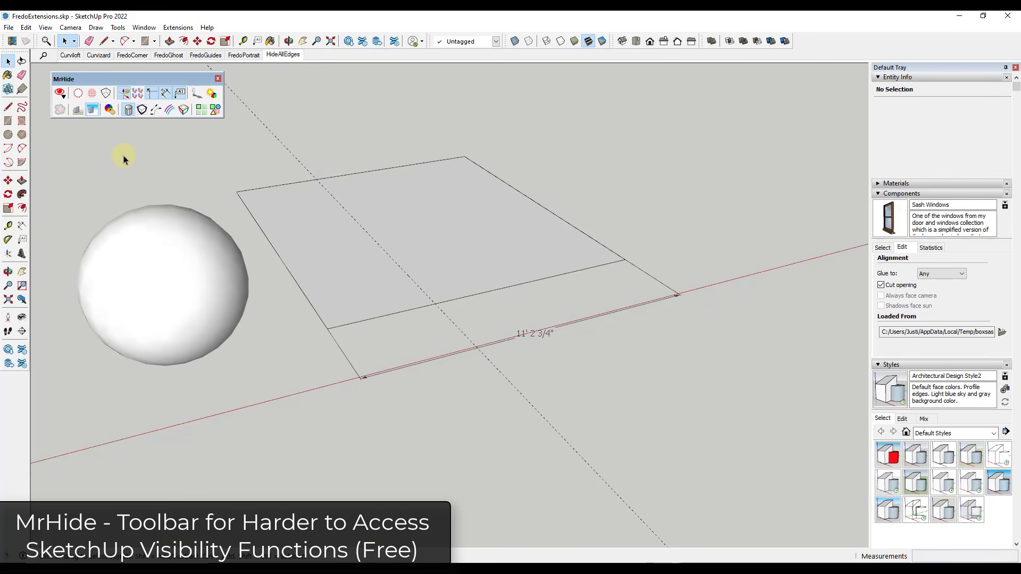
# Step: Toggle hidden geometry on and off with MrHide, and do the same for profile edges
pyautogui.click(79, 93)
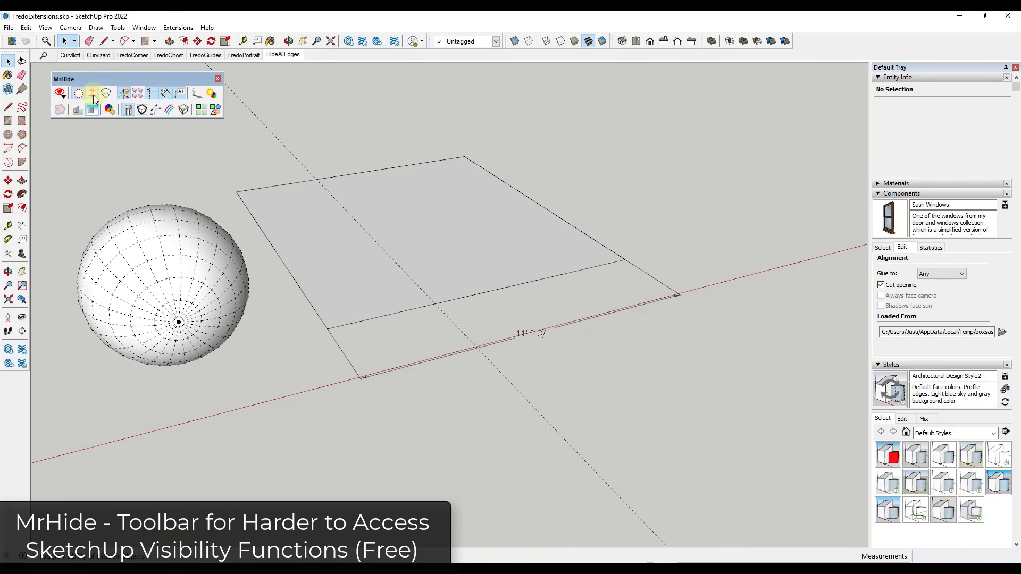
pyautogui.click(78, 95)
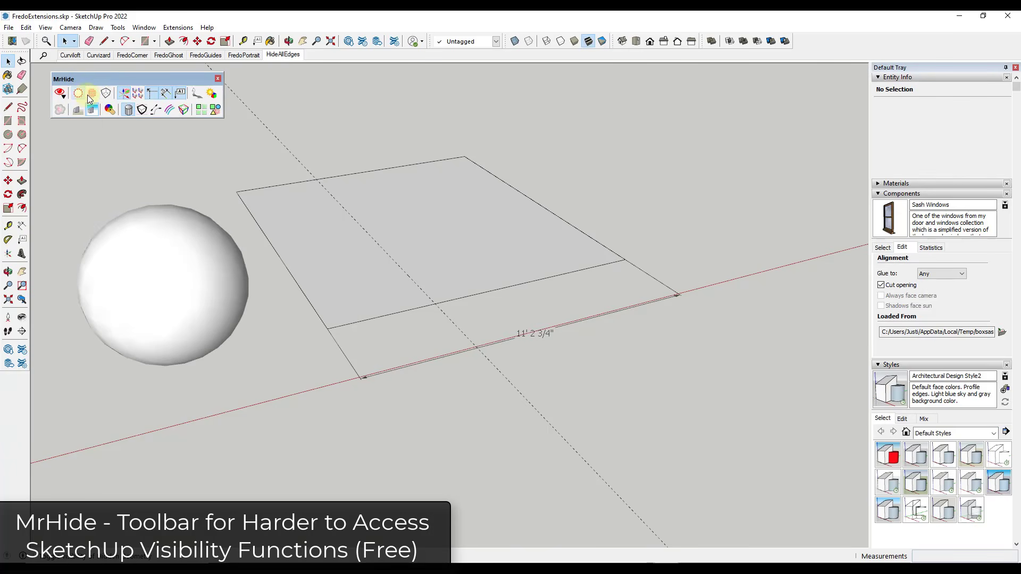
pyautogui.click(143, 110)
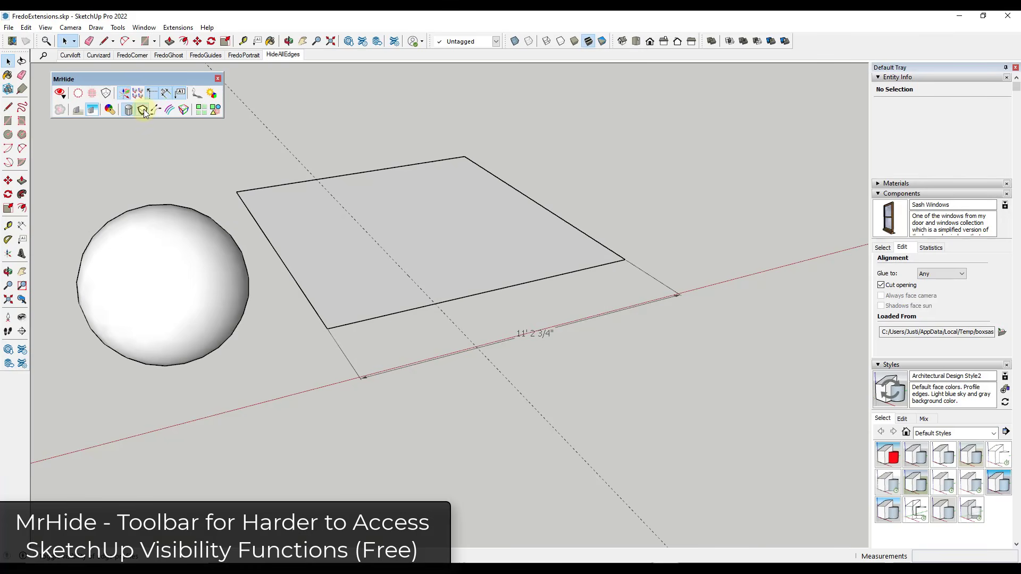
pyautogui.click(143, 112)
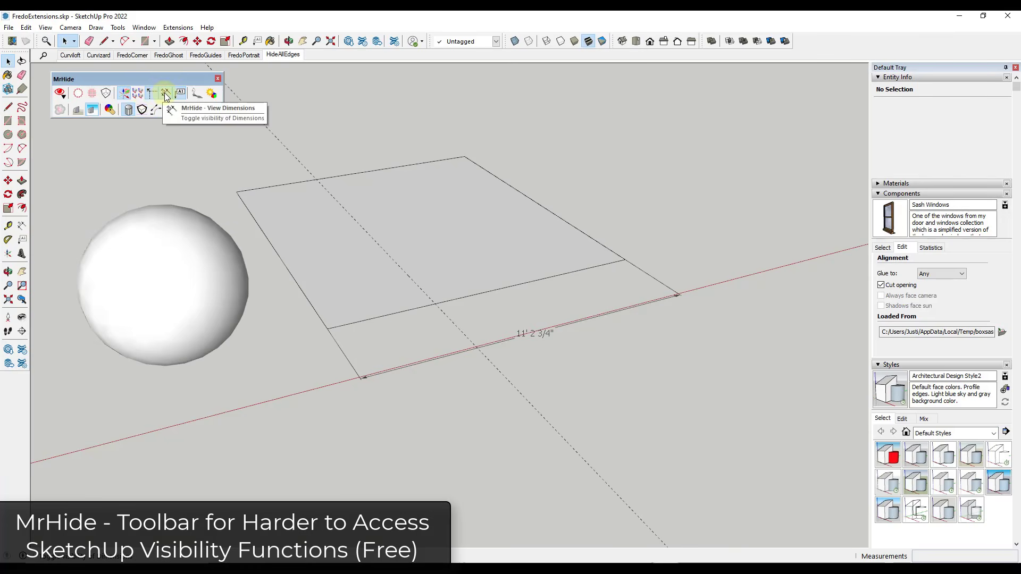
# Step: Toggle the visibility of dimensions with MrHide and try the display toggle beside the text labels option
pyautogui.click(167, 96)
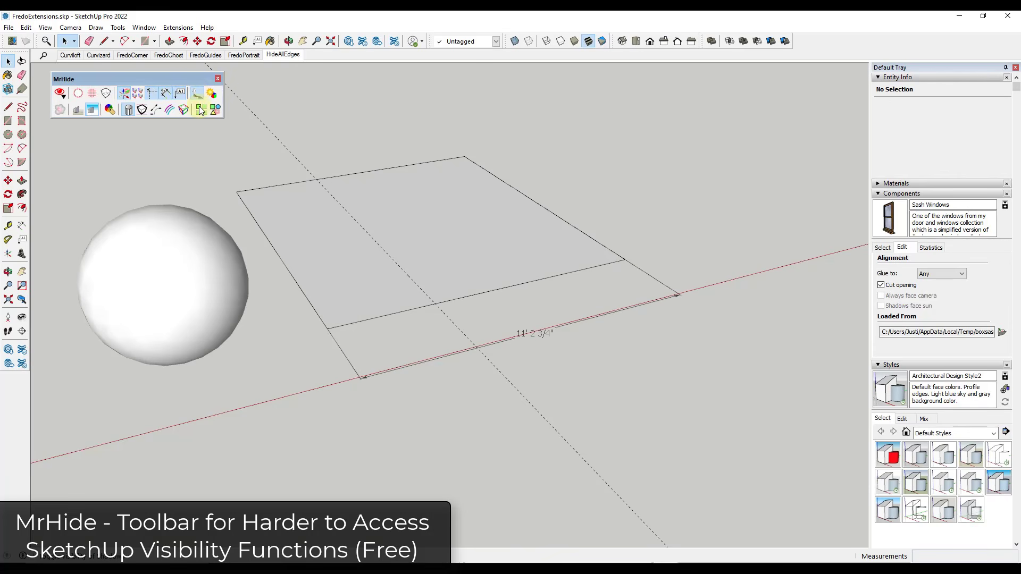
pyautogui.click(198, 94)
pyautogui.click(196, 95)
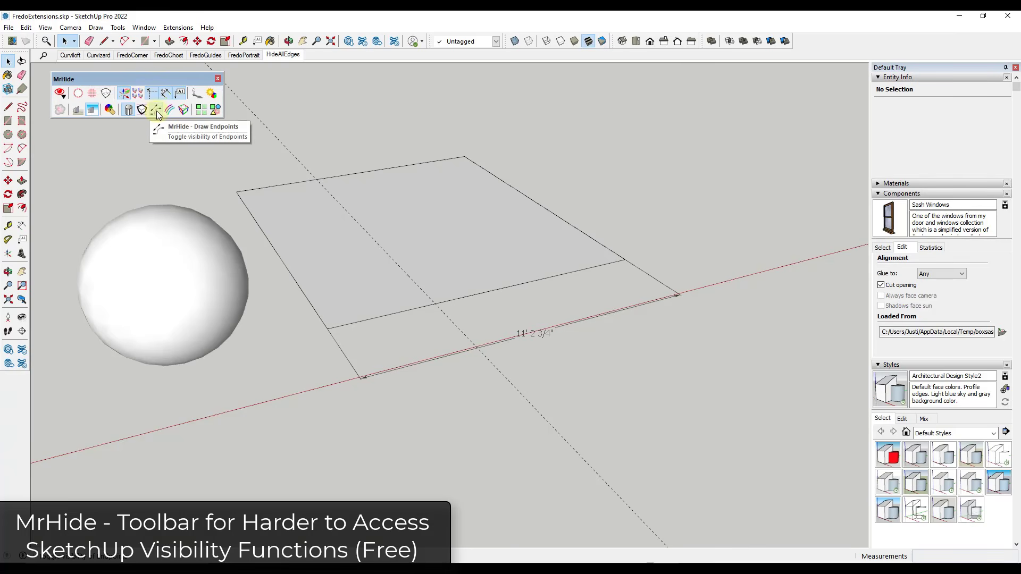
pyautogui.click(183, 113)
pyautogui.click(183, 112)
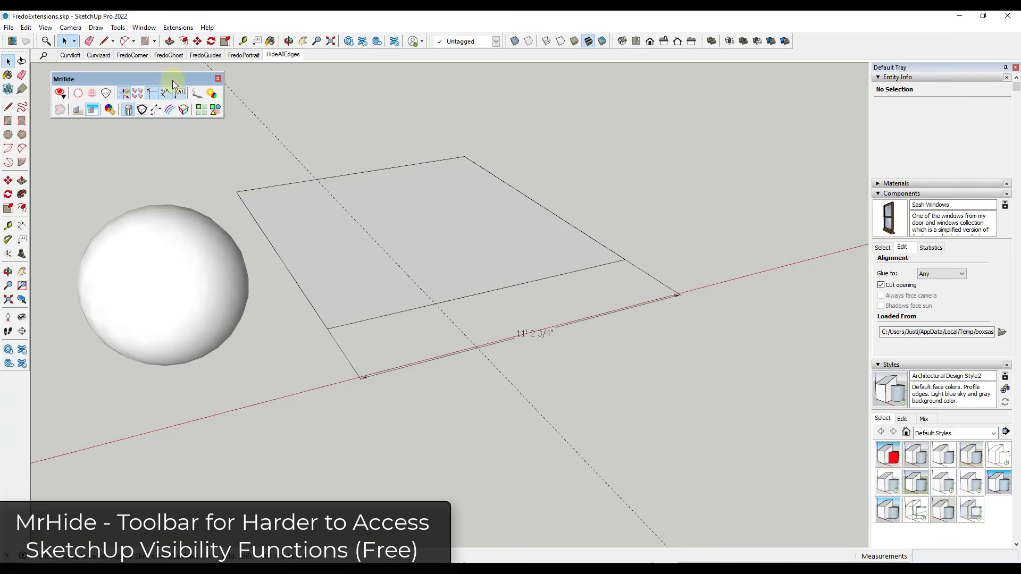
pyautogui.moveTo(164, 77); pyautogui.dragTo(158, 76)
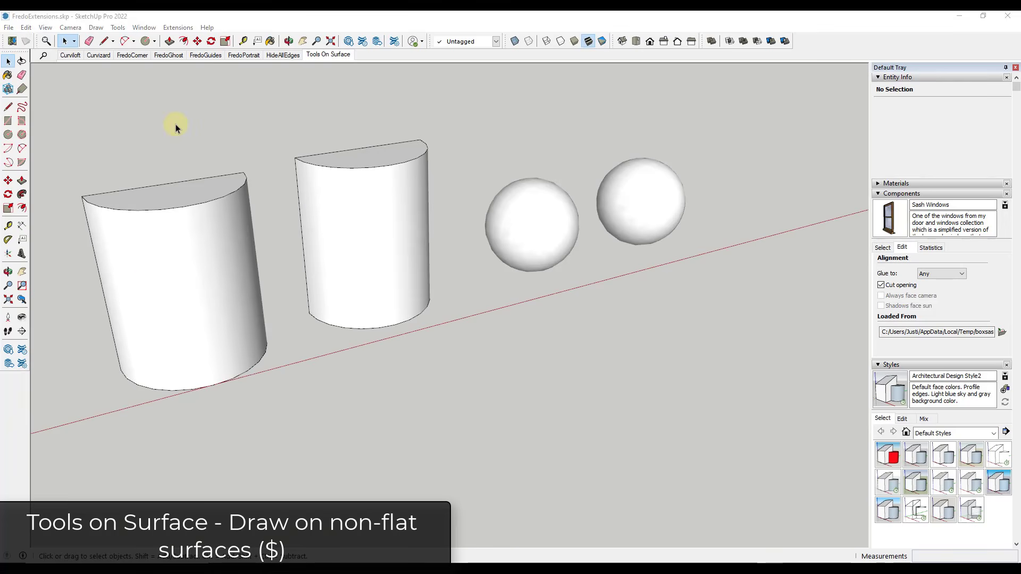
pyautogui.click(176, 125)
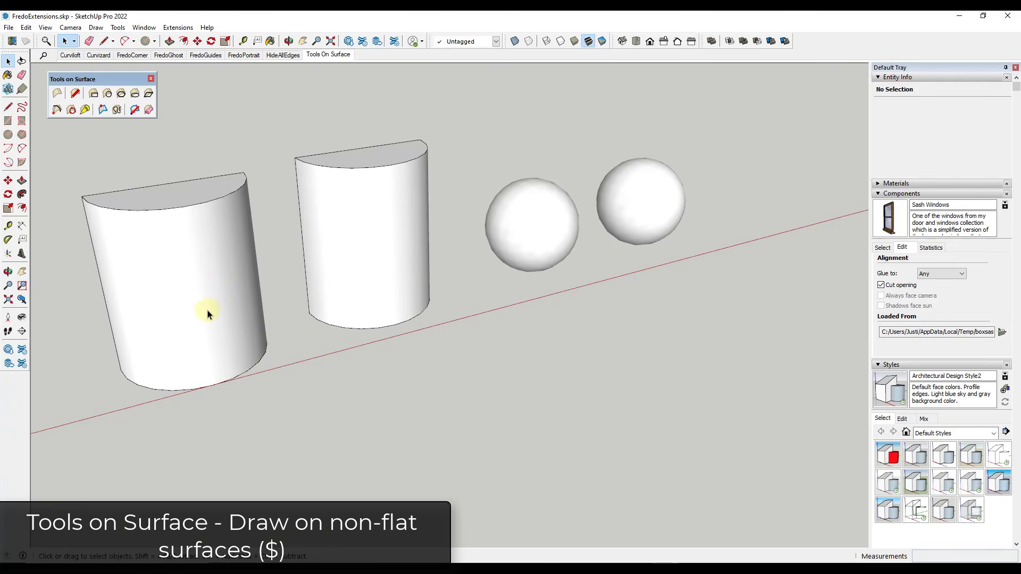
# Step: Try to draw an arc across the curved face of the first half-cylinder with SketchUp's native 2 Point Arc tool
pyautogui.click(199, 290)
pyautogui.press('a')
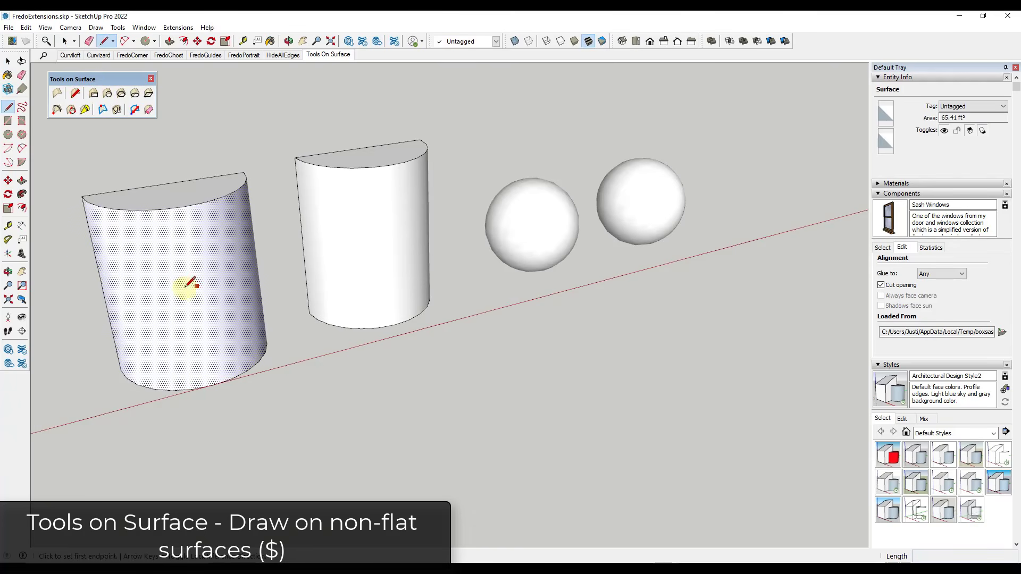
pyautogui.click(128, 266)
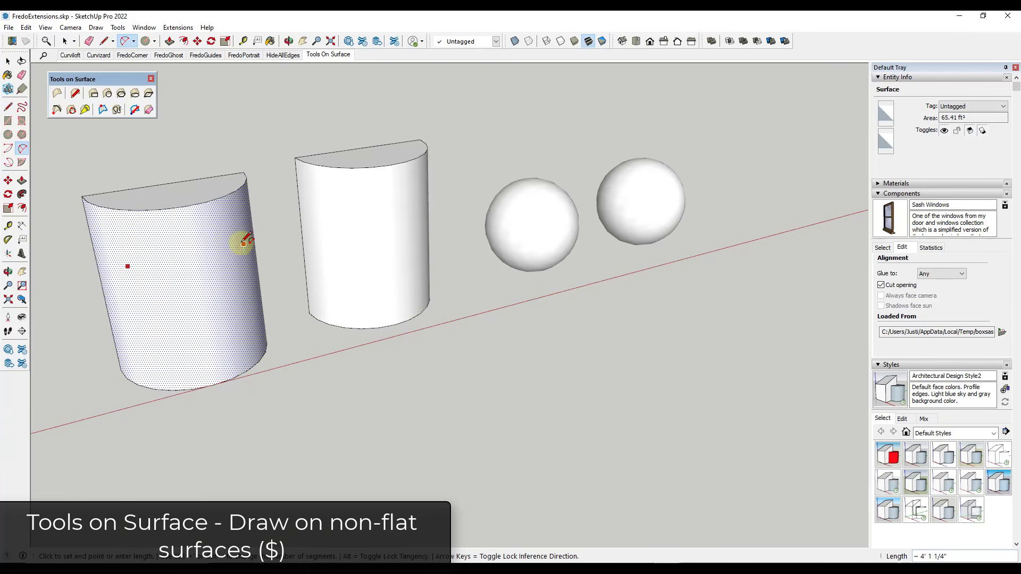
pyautogui.click(243, 244)
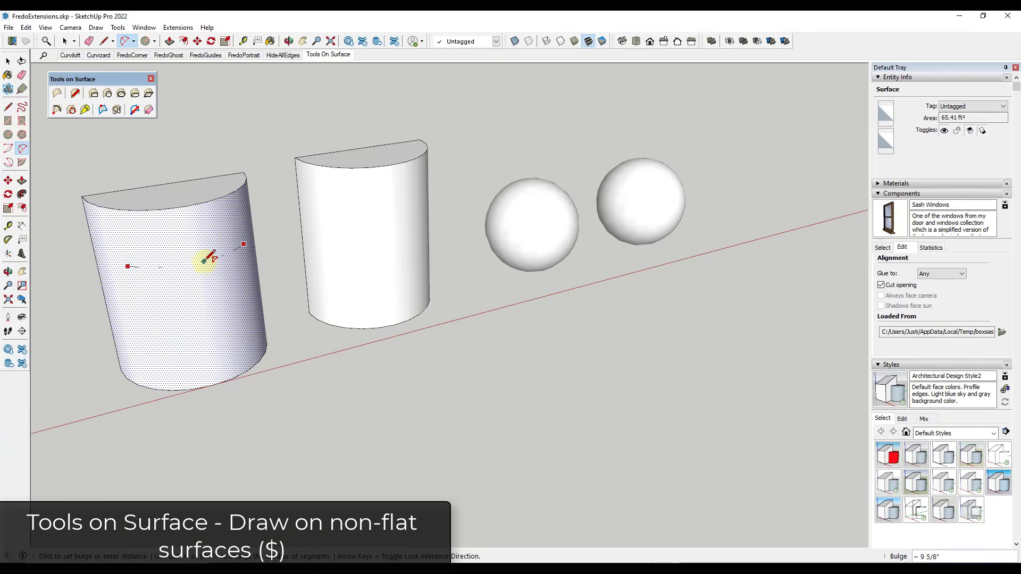
pyautogui.press('space')
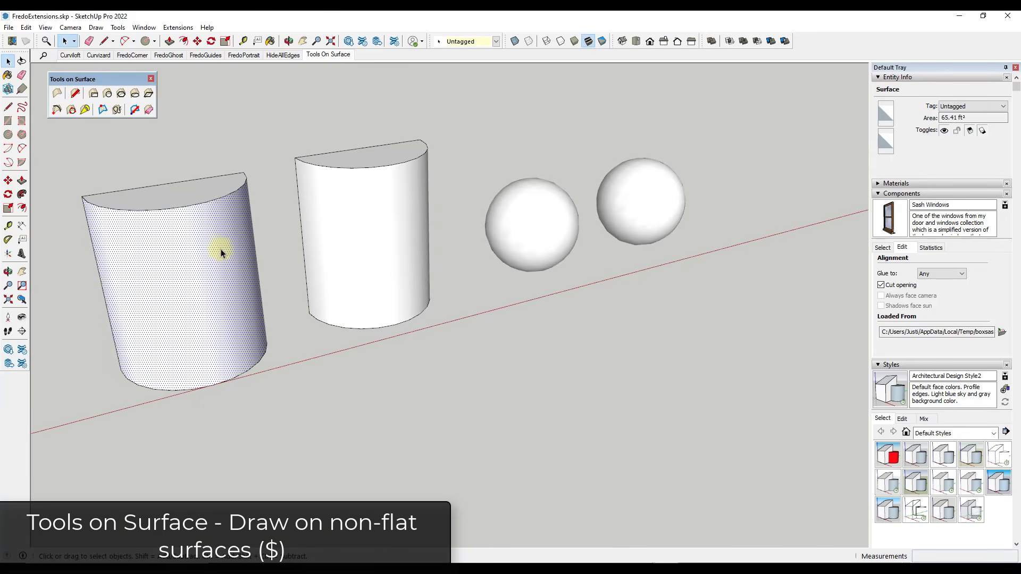
pyautogui.click(266, 135)
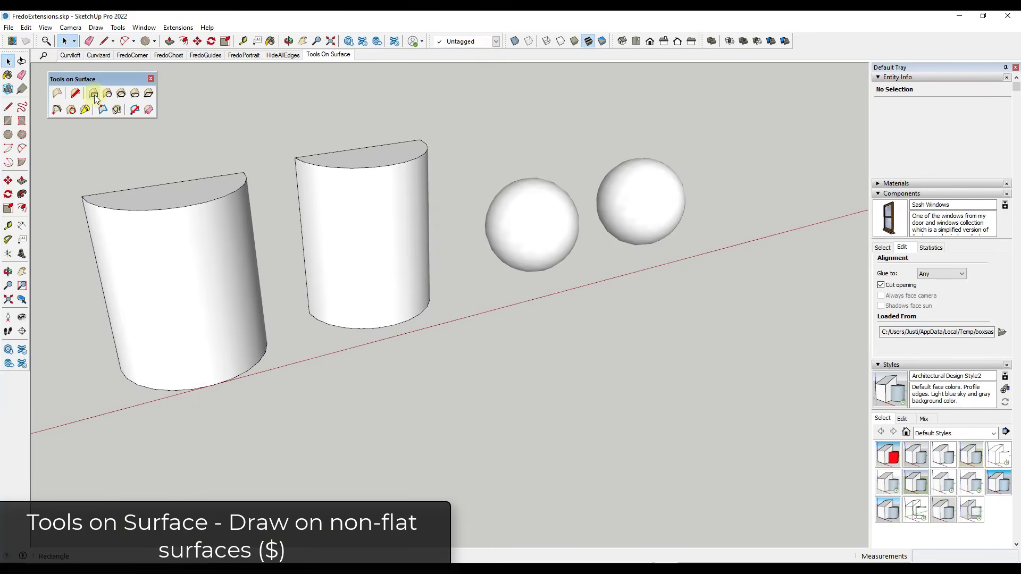
# Step: Draw a rectangle on the curved face of the first half-cylinder with Tools on Surface and select the face inside it
pyautogui.click(95, 99)
pyautogui.click(104, 232)
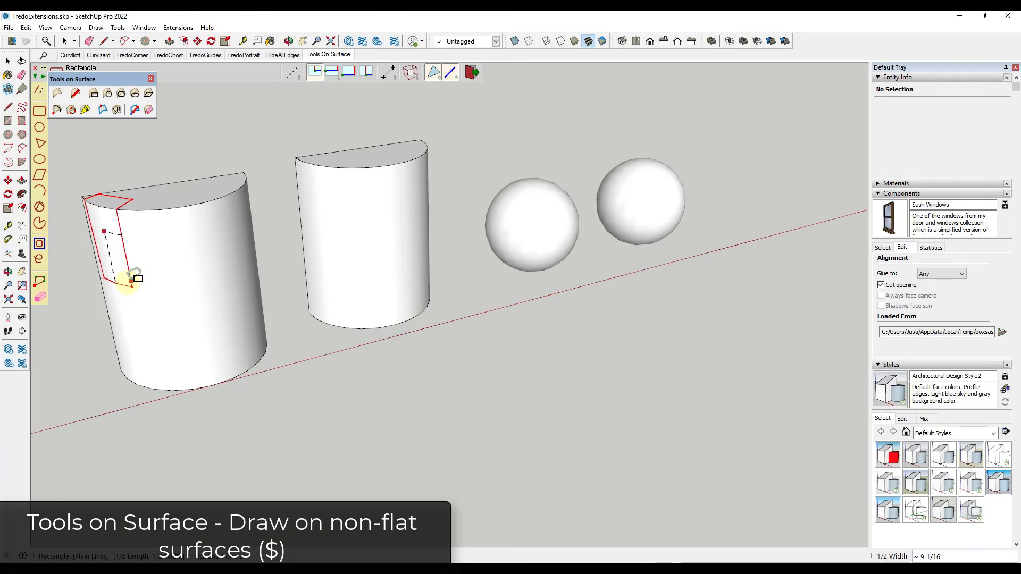
pyautogui.click(129, 270)
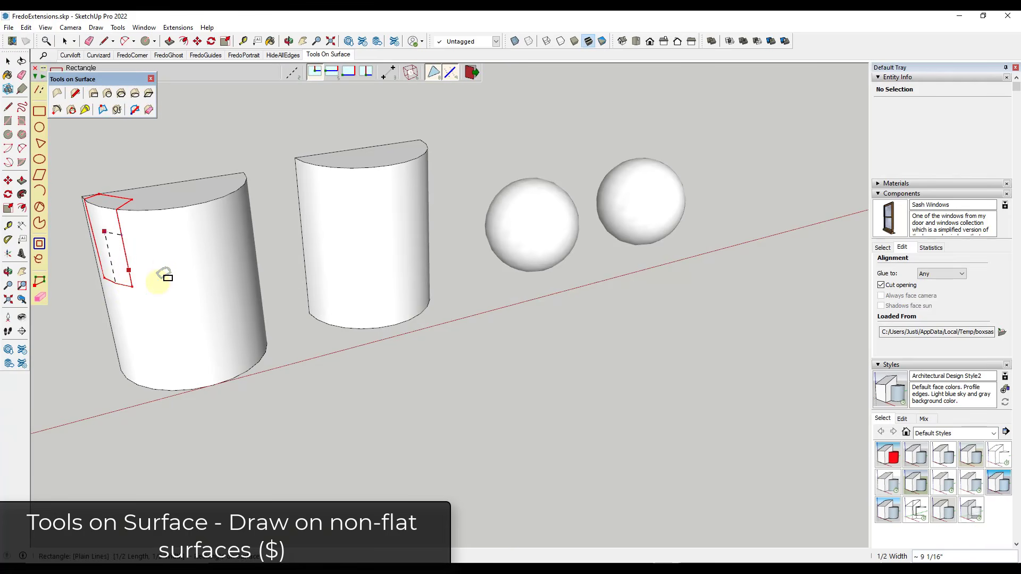
pyautogui.hotkey('ctrl', 'z')
pyautogui.press('ctrl')
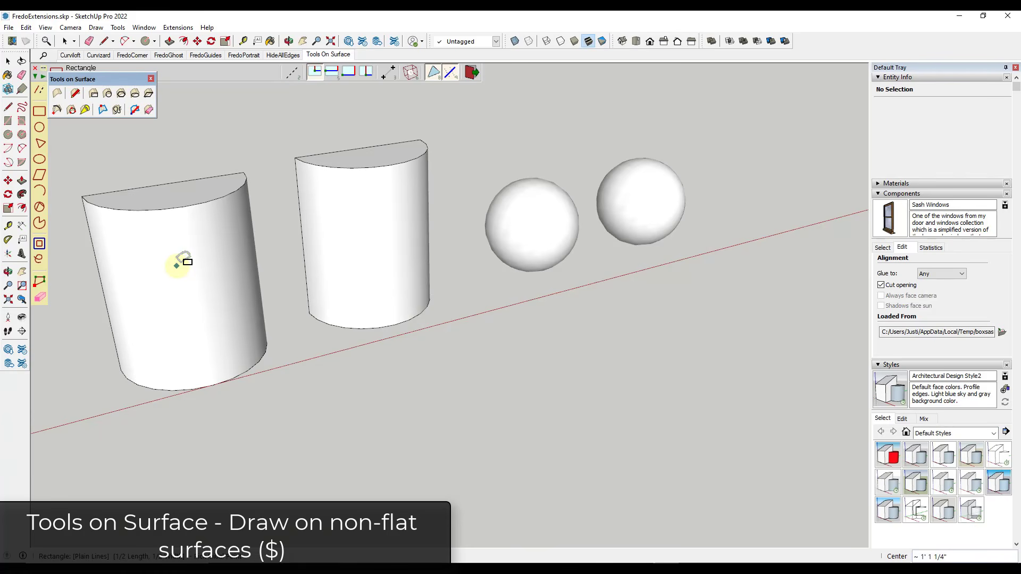
pyautogui.click(177, 266)
pyautogui.click(183, 298)
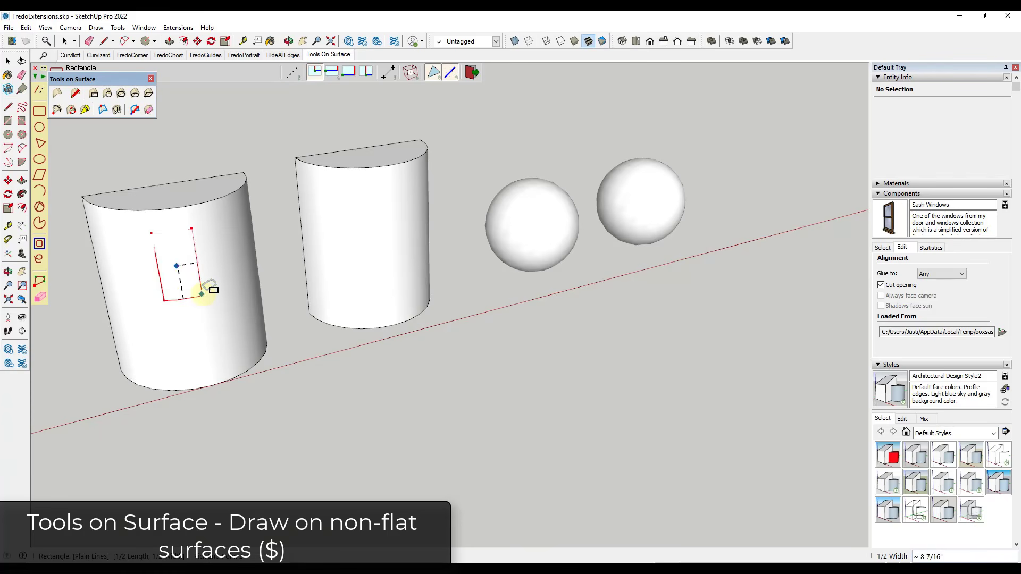
pyautogui.click(212, 276)
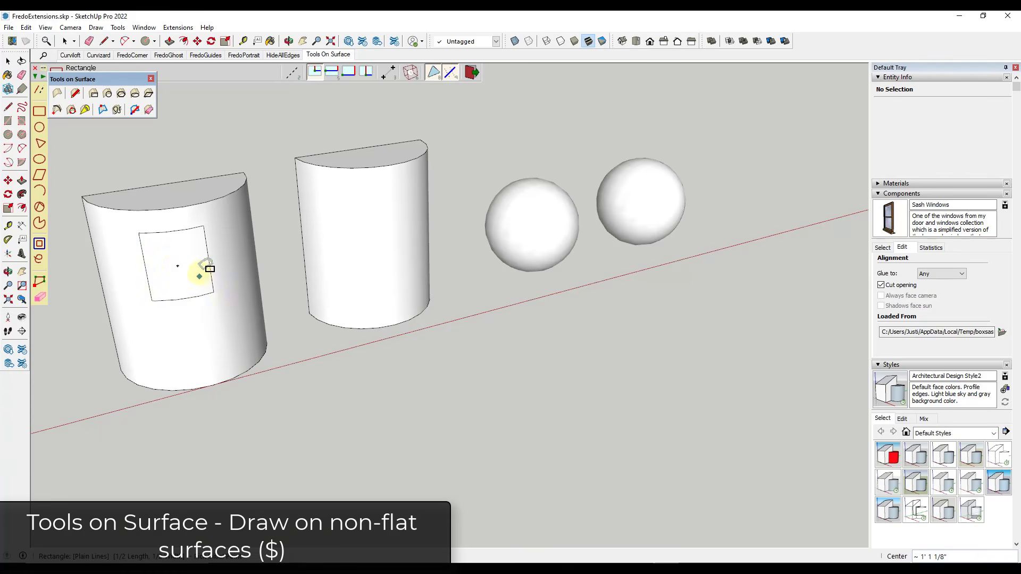
pyautogui.press('space')
pyautogui.click(137, 251)
pyautogui.click(166, 266)
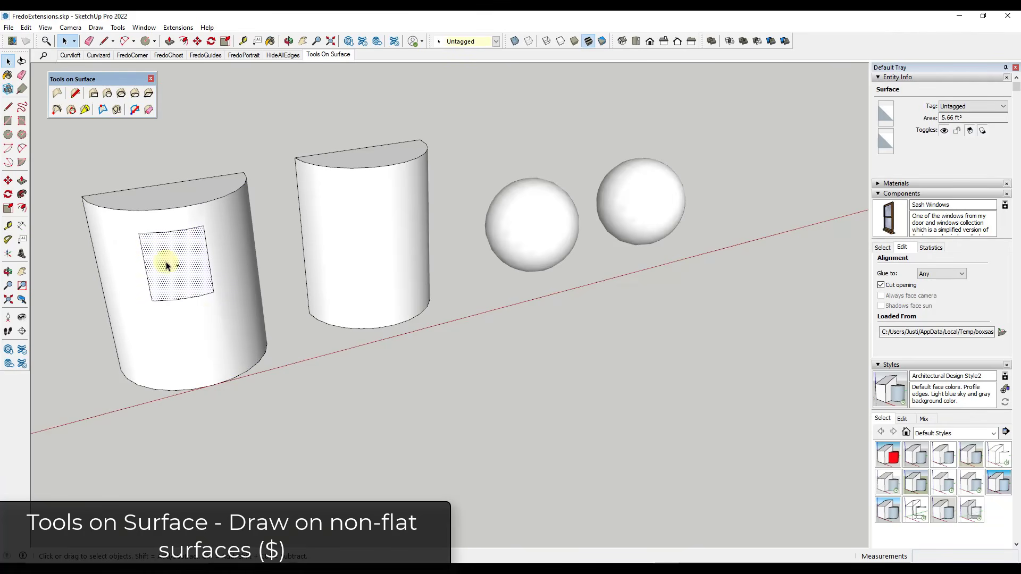
# Step: Draw a circle with a radius of about 8 9/16" on the first sphere with Tools on Surface and select the faces it separates
pyautogui.click(108, 95)
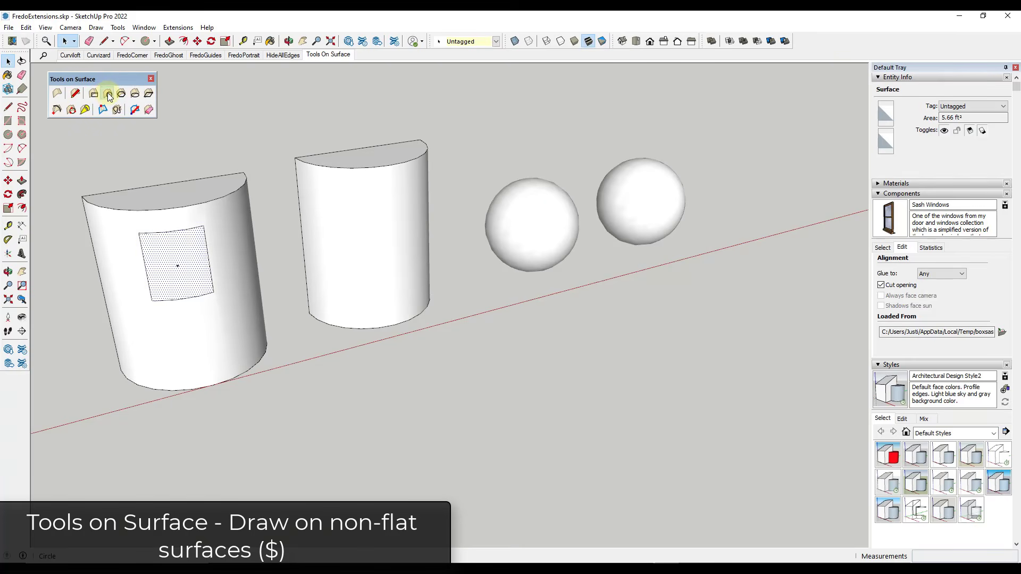
pyautogui.press('space')
pyautogui.click(540, 212)
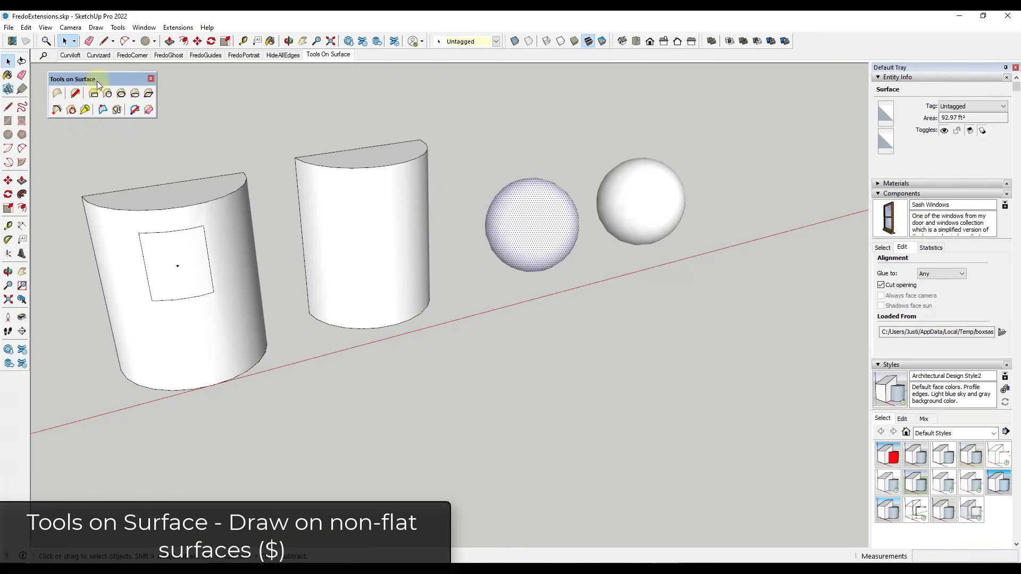
pyautogui.click(108, 95)
pyautogui.click(528, 224)
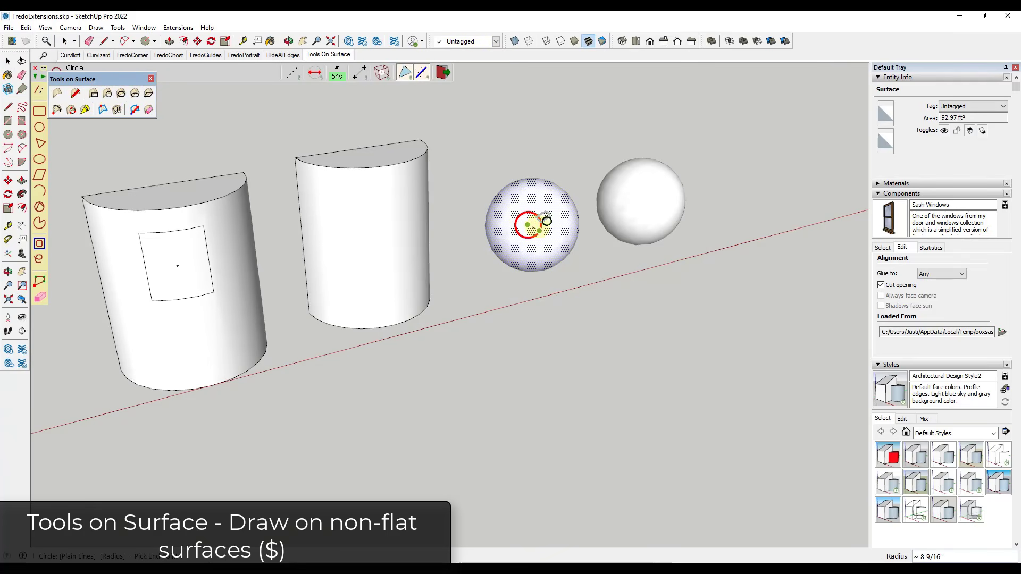
pyautogui.click(549, 222)
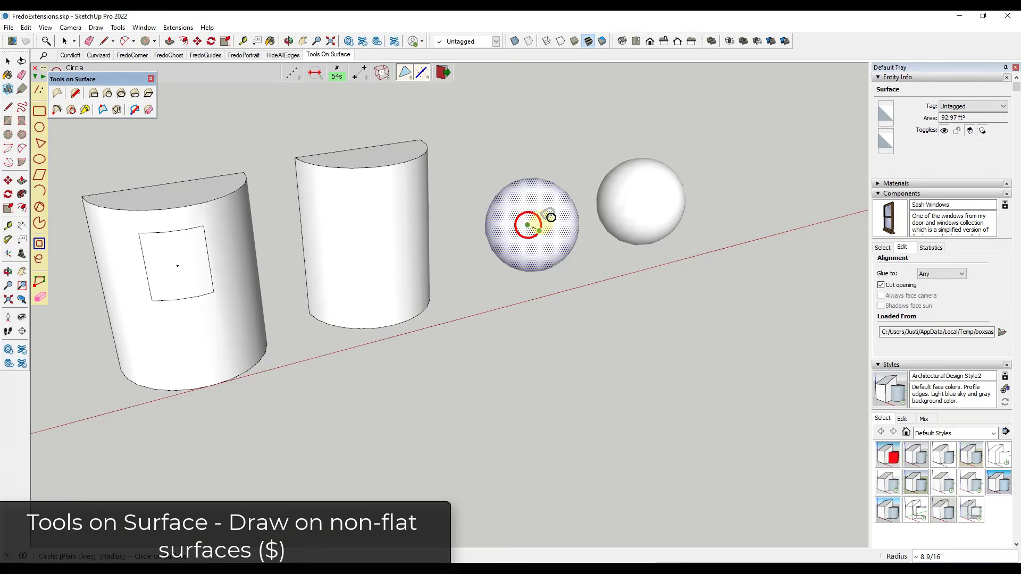
pyautogui.press('space')
pyautogui.scroll(2, 541, 224)
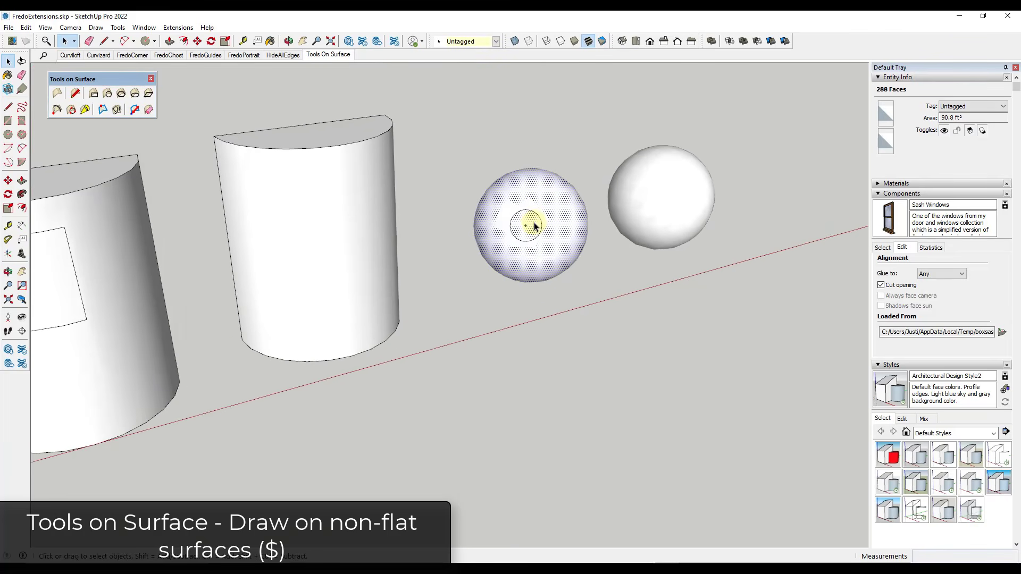
pyautogui.click(533, 223)
pyautogui.click(547, 221)
pyautogui.click(529, 226)
pyautogui.click(565, 214)
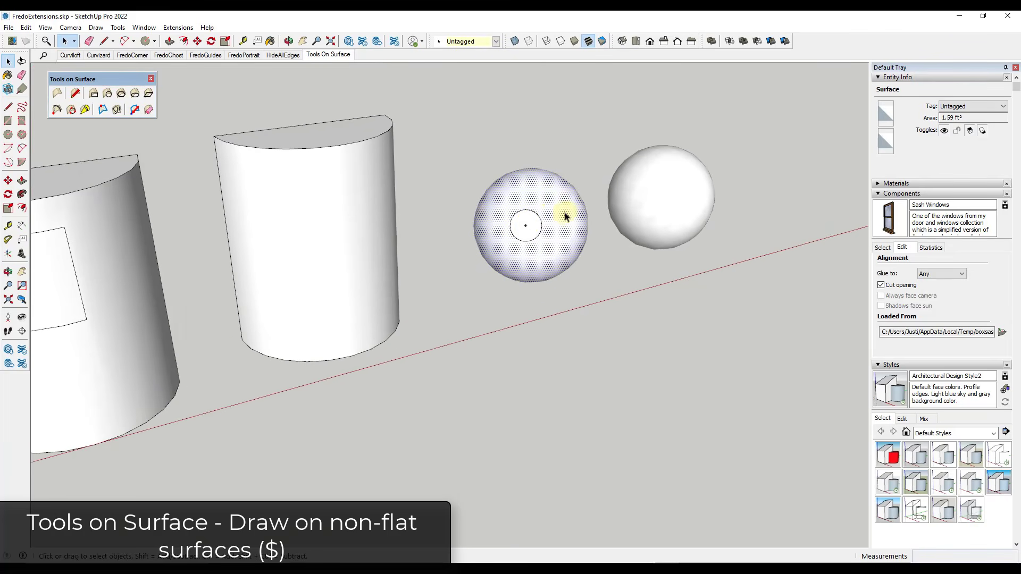
# Step: Delete the rectangular curved face and its bounding edges from the first half-cylinder
pyautogui.scroll(-2, 566, 214)
pyautogui.scroll(1, 274, 250)
pyautogui.click(274, 250)
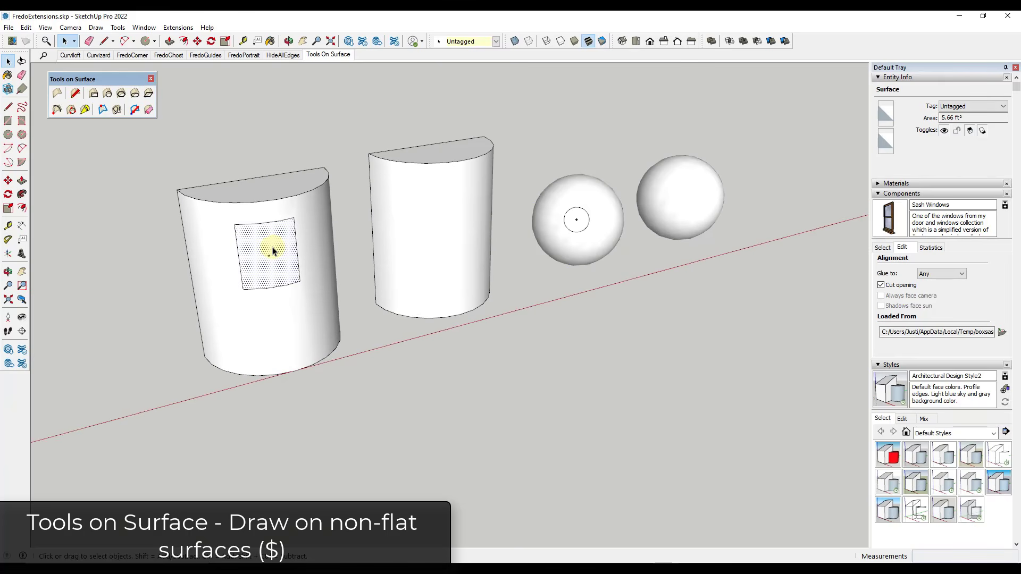
pyautogui.doubleClick(272, 247)
pyautogui.press('Delete')
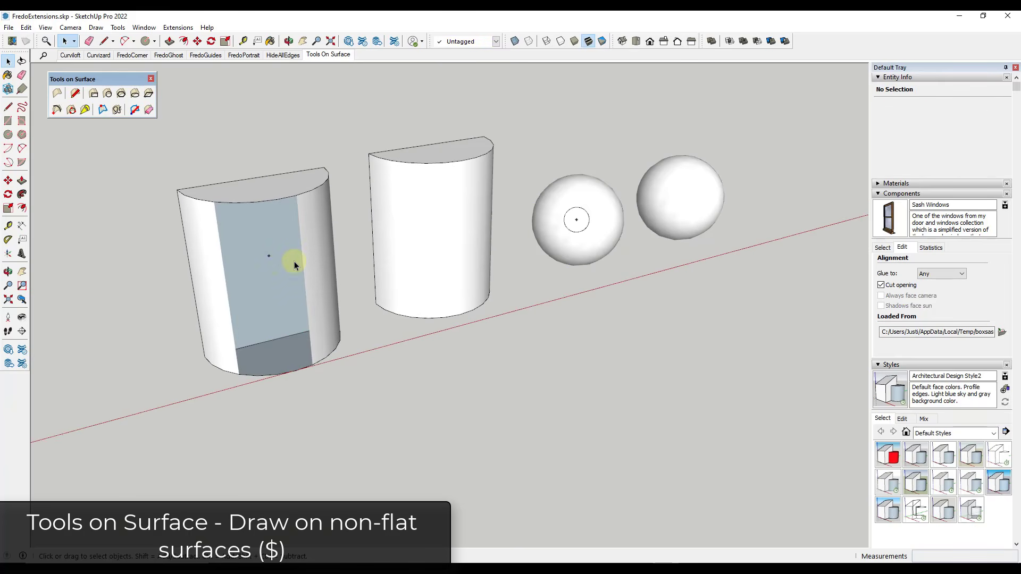
# Step: Undo the face deletion along with the rectangle and circle drawn on the curved surfaces
pyautogui.hotkey('ctrl', 'z')
pyautogui.hotkey('ctrl', 'z')
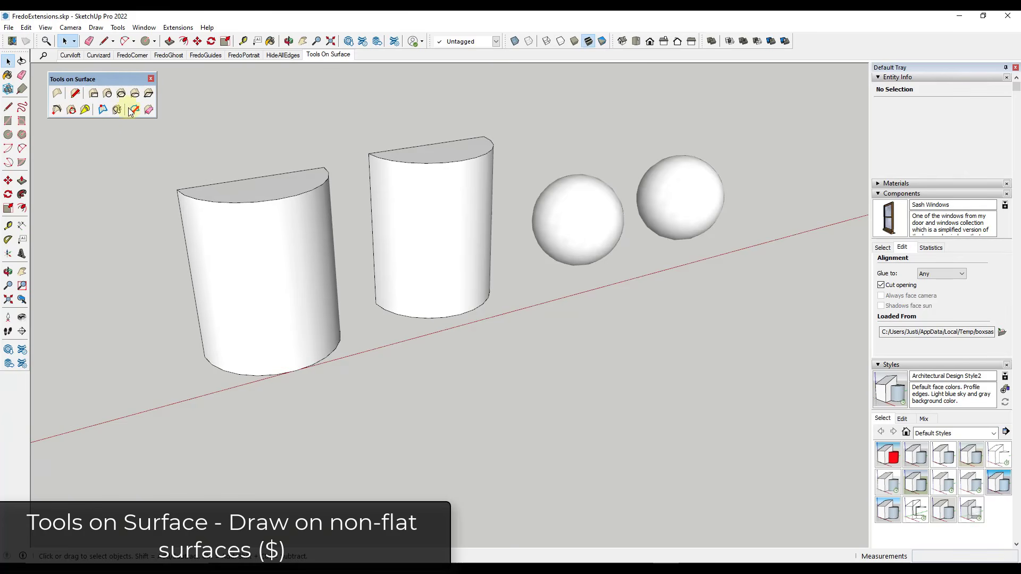
# Step: Offset the outline of the first half-cylinder's curved face inward with Tools on Surface, check the inner face by selecting it, and deselect everything
pyautogui.click(102, 110)
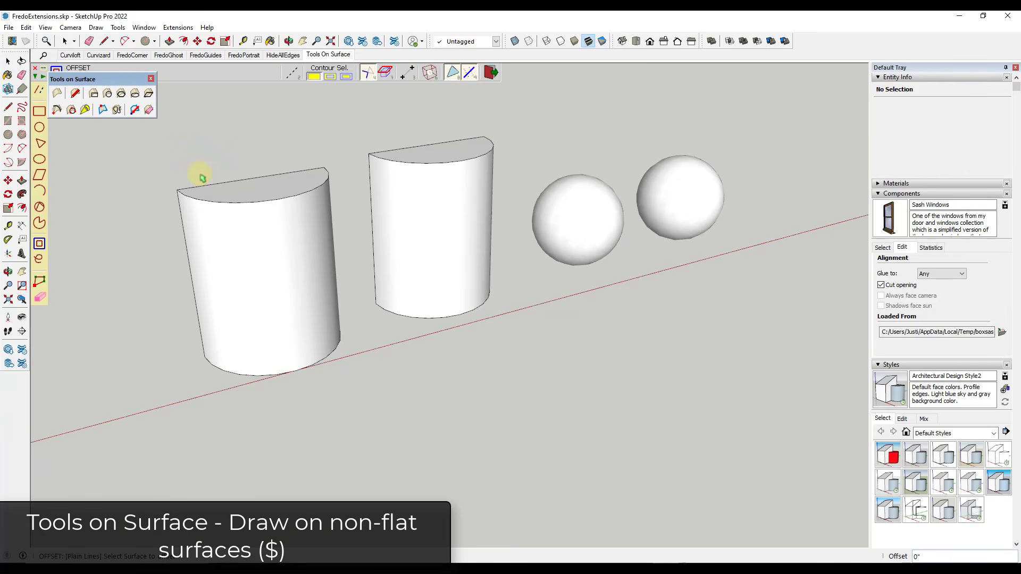
pyautogui.click(250, 212)
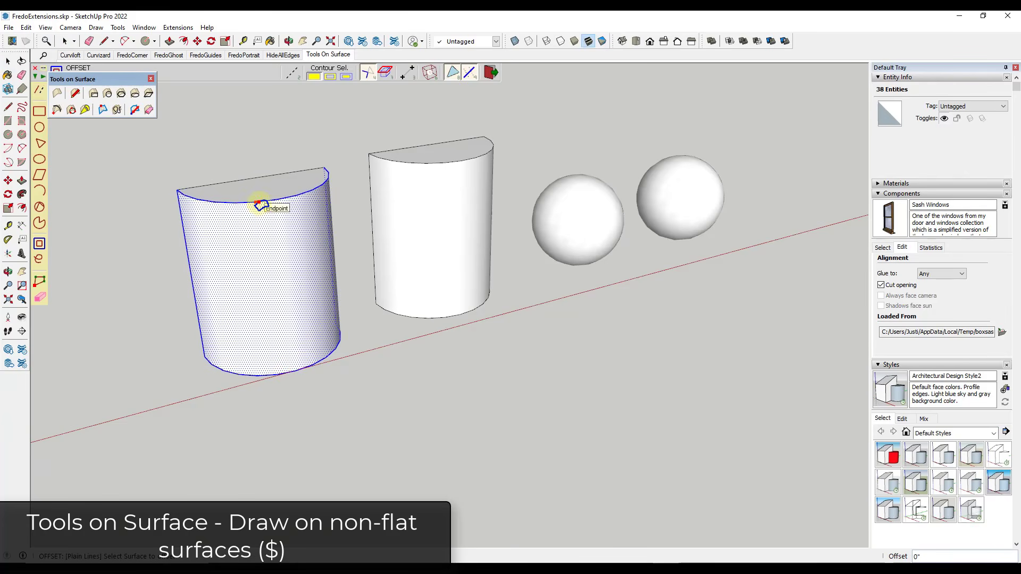
pyautogui.click(259, 206)
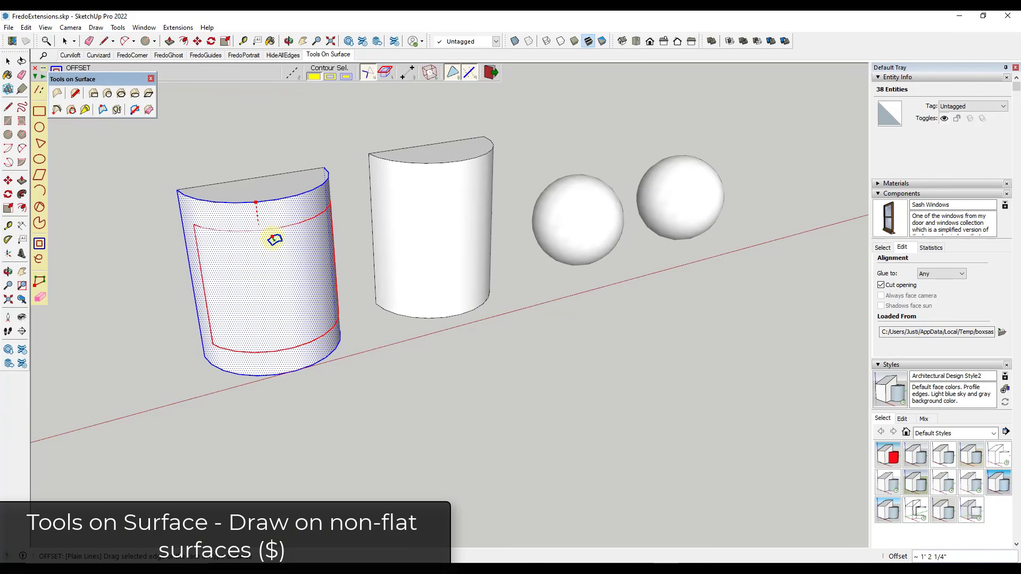
pyautogui.click(294, 289)
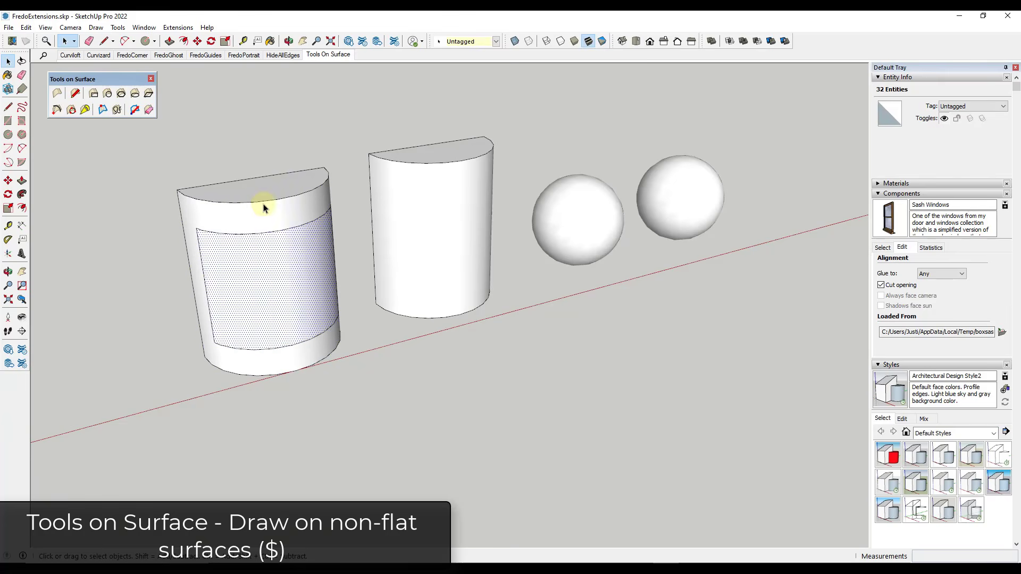
pyautogui.click(243, 240)
pyautogui.click(429, 117)
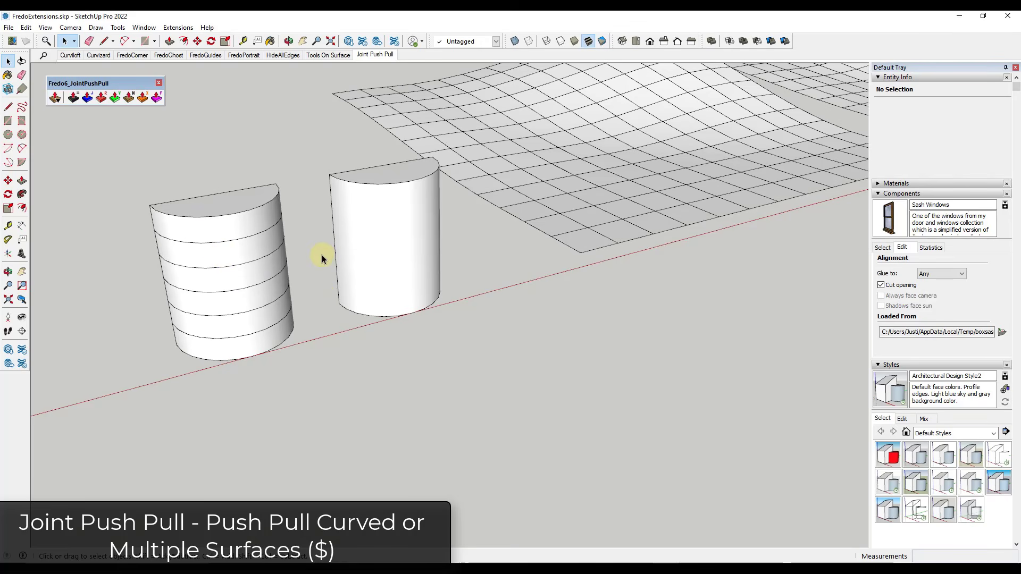
# Step: Try to push/pull the top curved band of the divided half-cylinder with SketchUp's native Push/Pull tool
pyautogui.press('p')
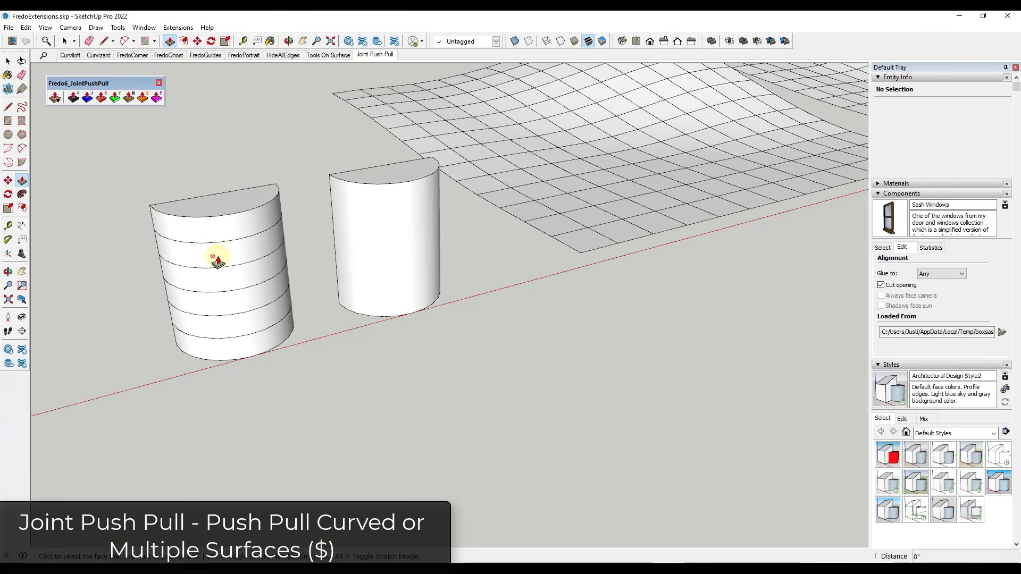
pyautogui.moveTo(218, 236)
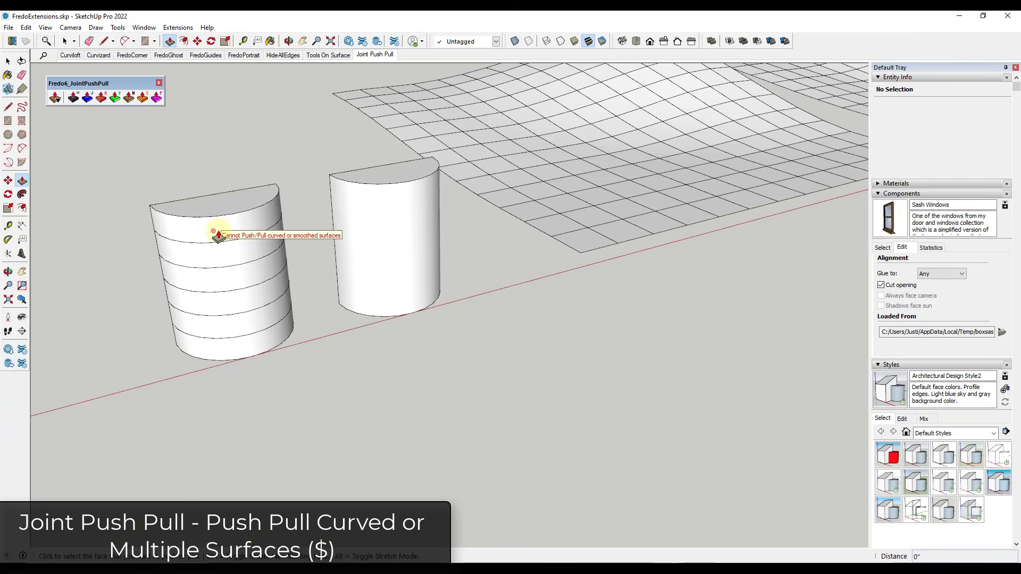
pyautogui.press('space')
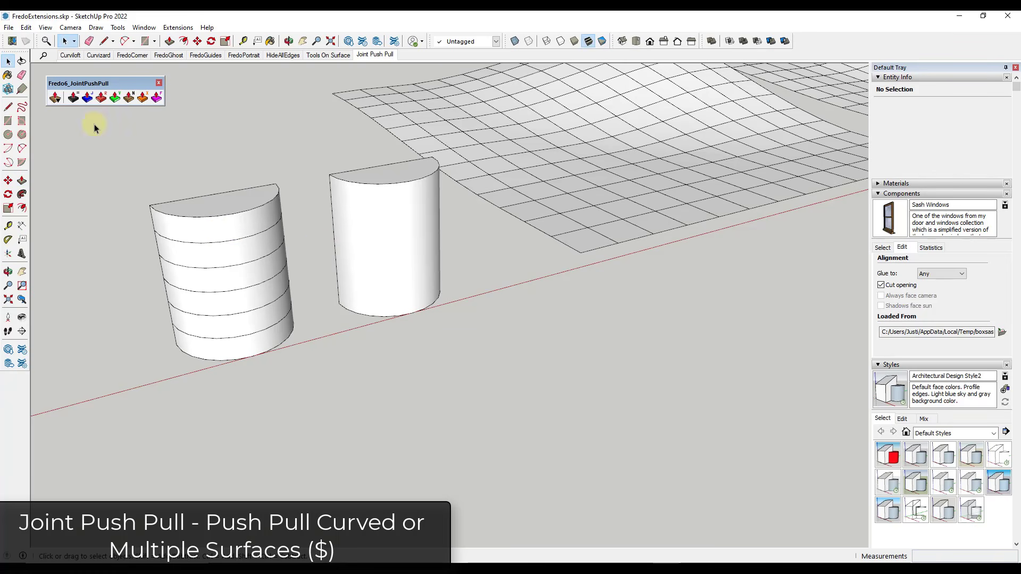
# Step: Use Joint Push Pull on the divided half-cylinder to push the second band inward about 4 3/4" and pull the fourth outward about 5 3/8"
pyautogui.click(87, 98)
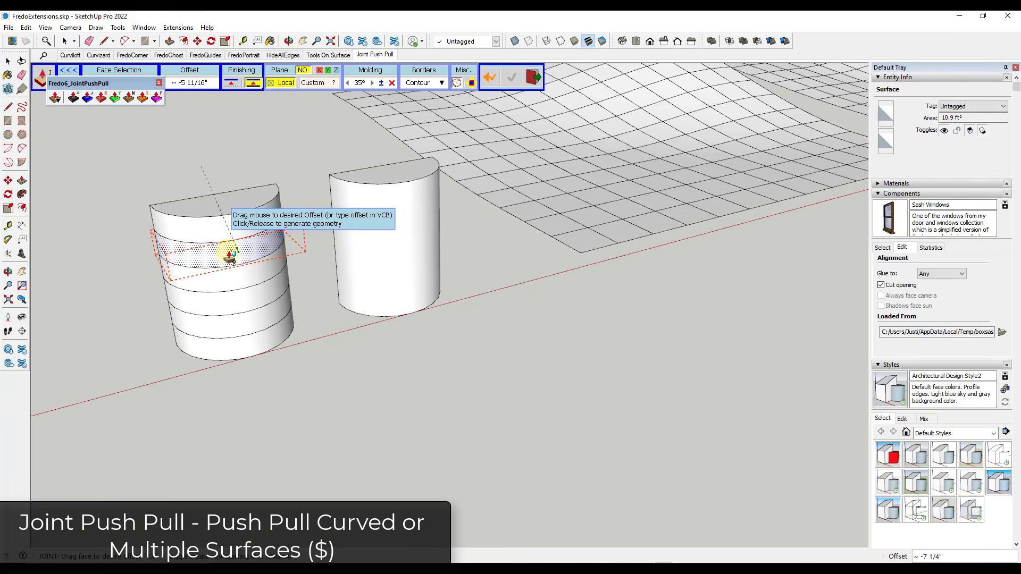
pyautogui.moveTo(218, 257); pyautogui.dragTo(256, 276)
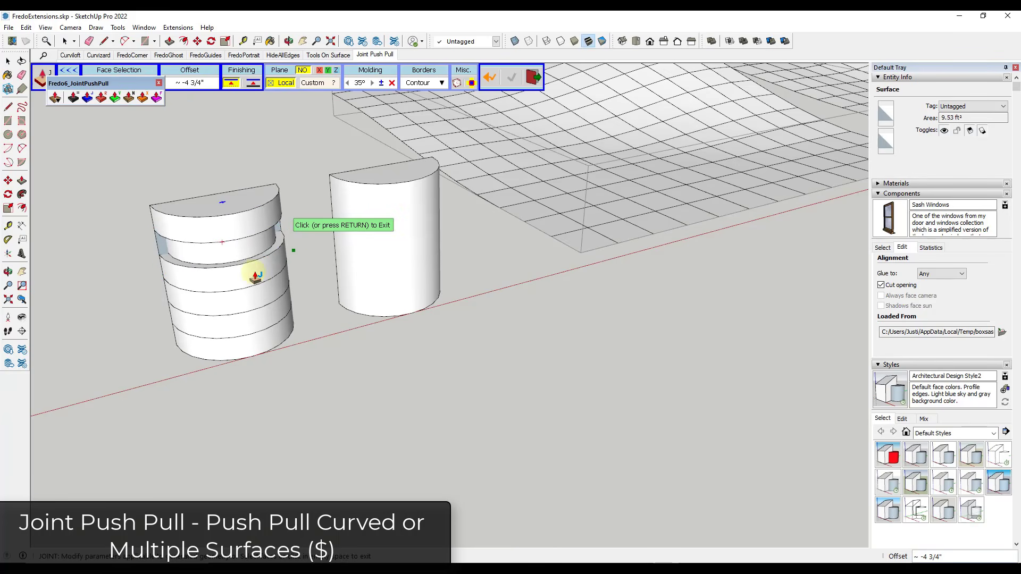
pyautogui.click(240, 305)
pyautogui.click(247, 308)
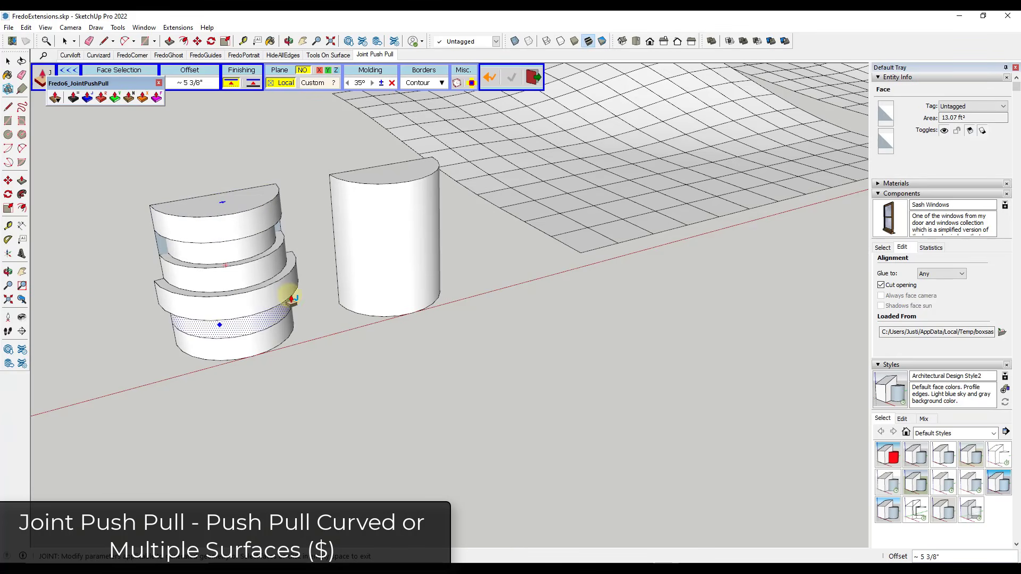
pyautogui.click(323, 266)
pyautogui.scroll(-6, 354, 262)
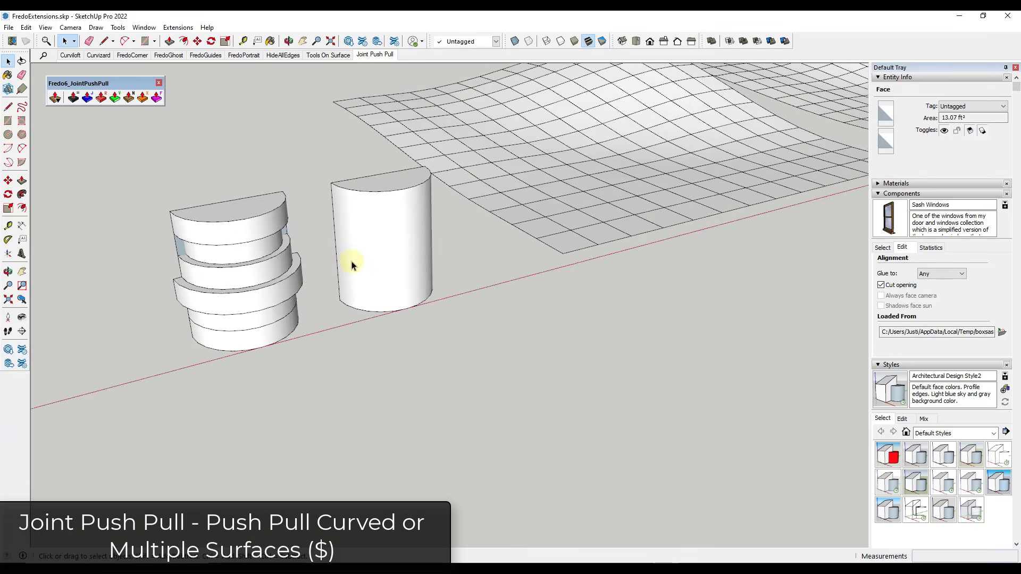
# Step: Turn on the display of hidden geometry to show the facets of the sphere
pyautogui.scroll(6, 96, 316)
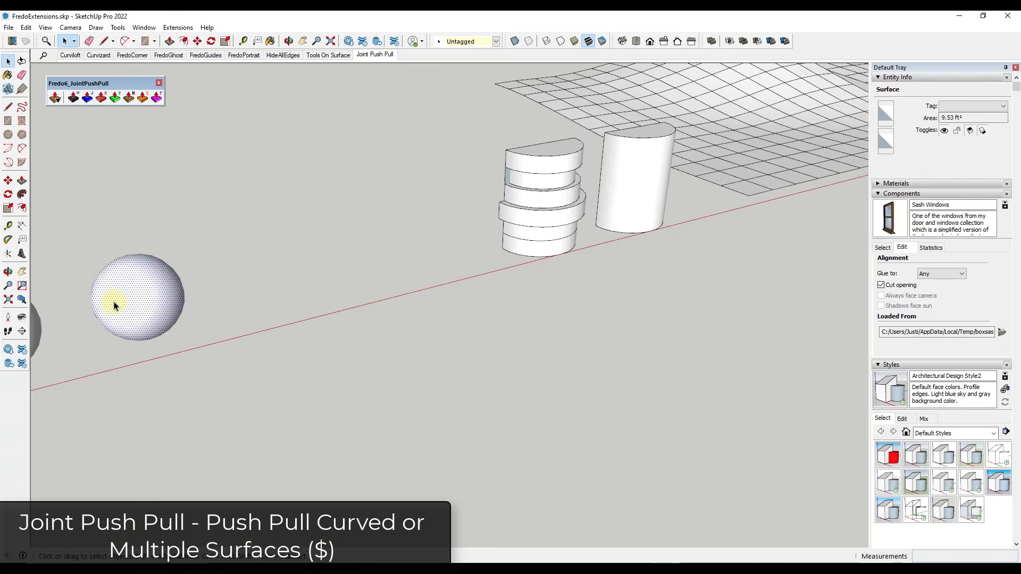
pyautogui.scroll(3, 112, 294)
pyautogui.click(45, 27)
pyautogui.click(78, 67)
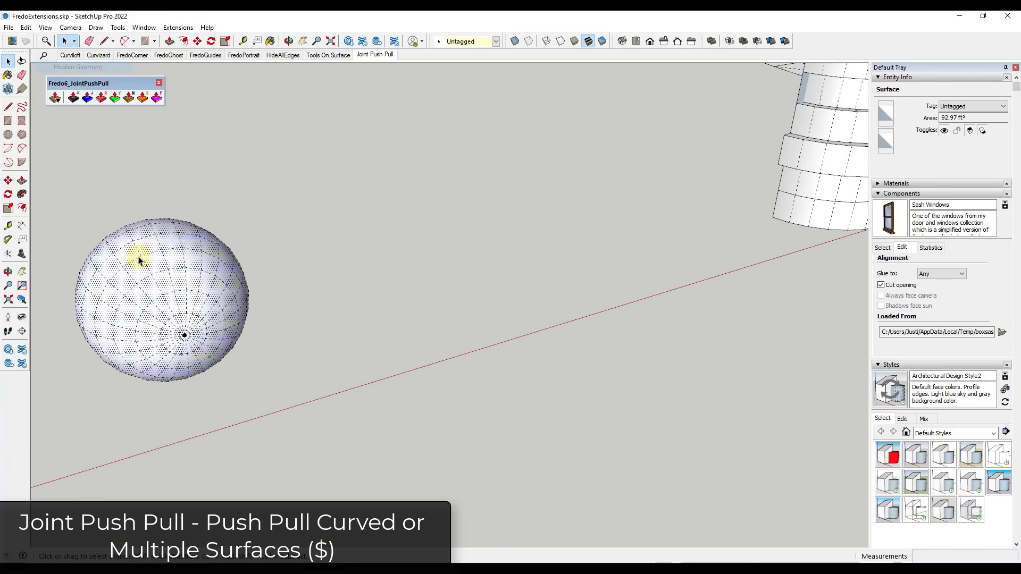
# Step: Select a patch of facets on the sphere's upper part, pull it outward with Joint Push Pull, and clear the selection
pyautogui.scroll(2, 155, 287)
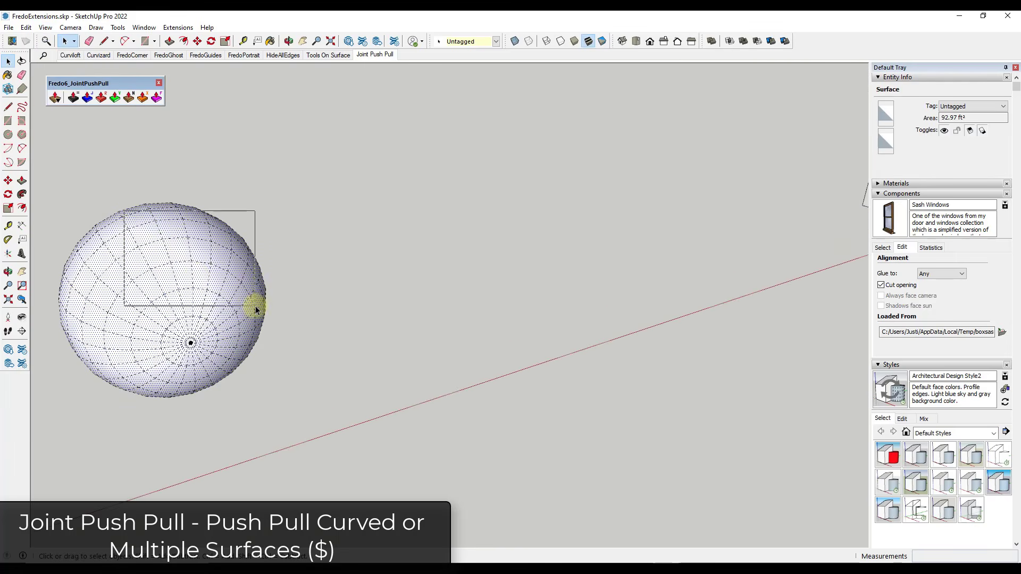
pyautogui.moveTo(124, 211); pyautogui.dragTo(255, 306)
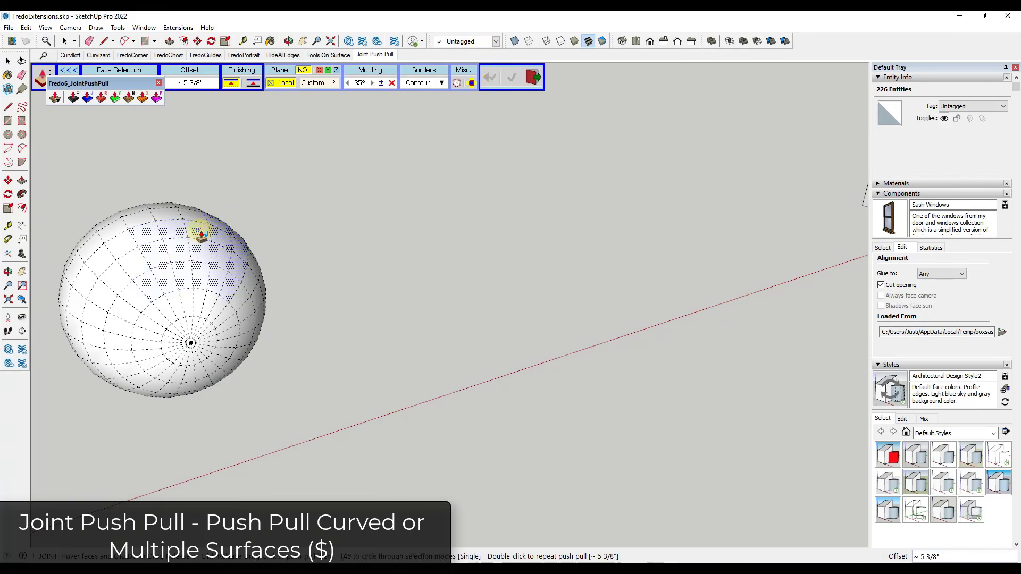
pyautogui.click(202, 231)
pyautogui.click(214, 226)
pyautogui.moveTo(208, 292); pyautogui.dragTo(285, 289, button='middle')
pyautogui.press('space')
pyautogui.click(392, 289)
pyautogui.scroll(-6, 234, 287)
pyautogui.scroll(5, 679, 259)
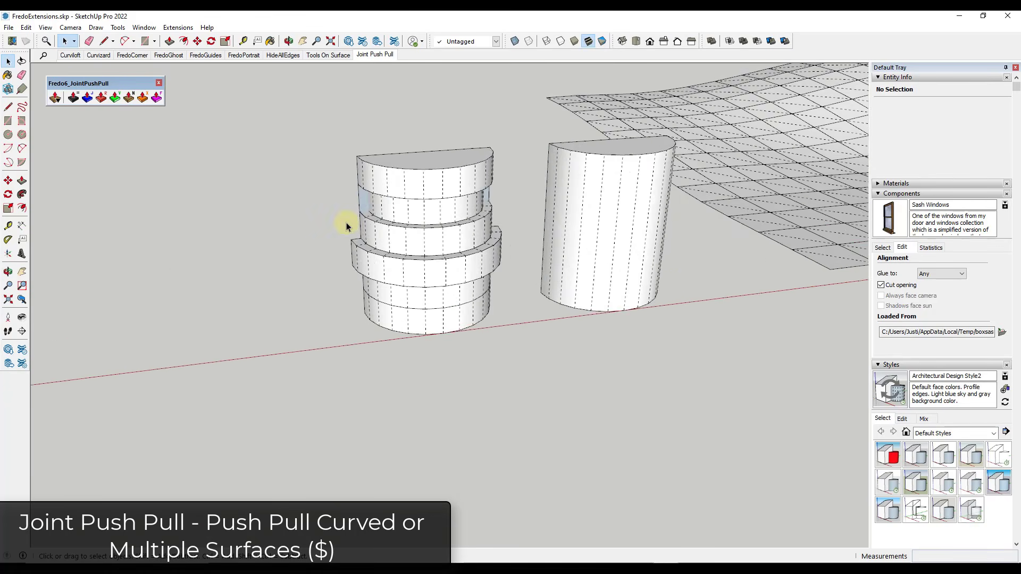
pyautogui.scroll(-3, 343, 222)
pyautogui.scroll(3, 599, 223)
pyautogui.scroll(-2, 309, 219)
pyautogui.moveTo(279, 224)
pyautogui.mouseDown(button='middle')
pyautogui.moveTo(325, 204)
pyautogui.moveTo(212, 200)
pyautogui.mouseUp(button='middle')
pyautogui.press('e')
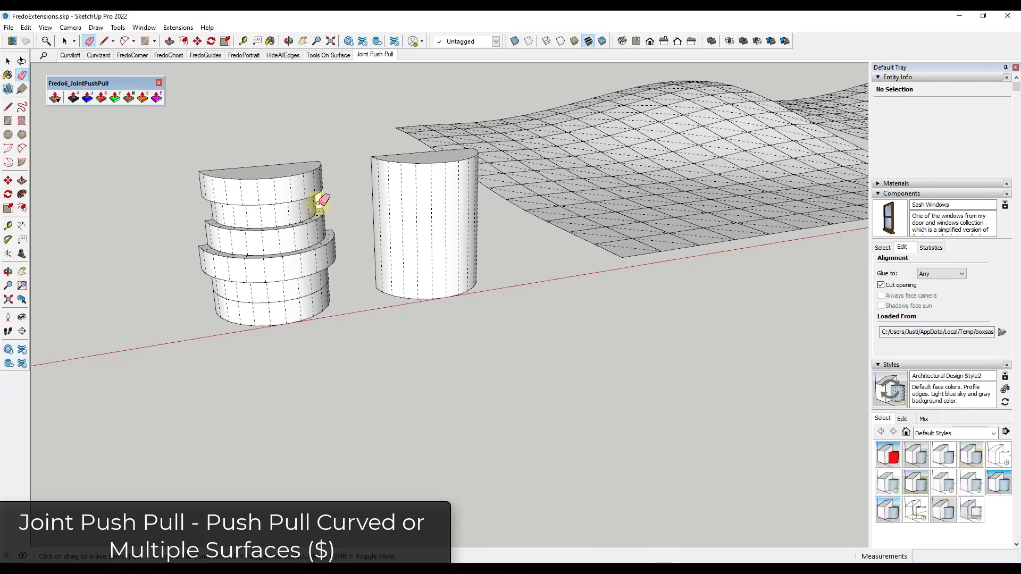
pyautogui.press('space')
pyautogui.scroll(-3, 257, 292)
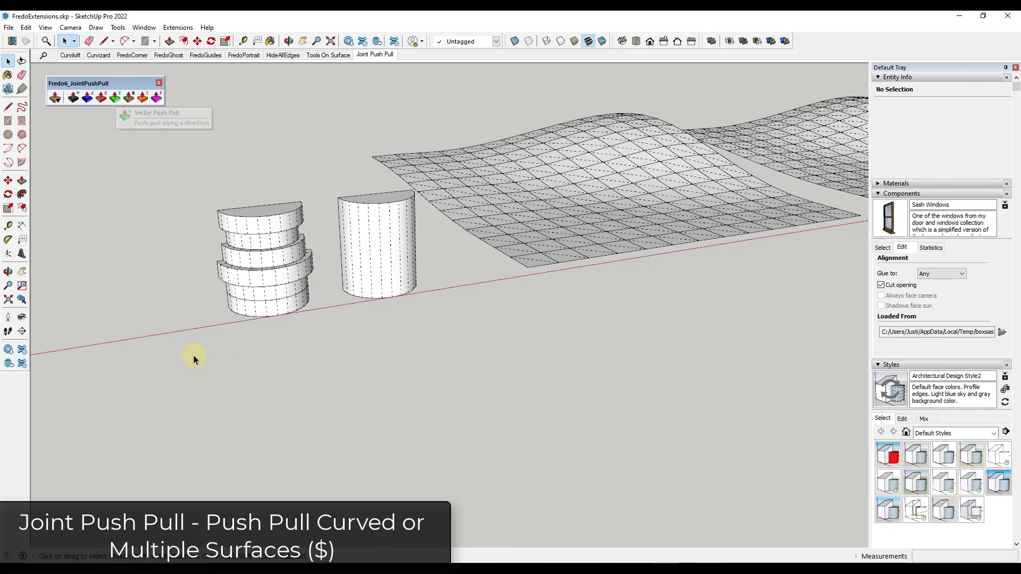
# Step: Select the first wavy surface group and turn off the display of hidden geometry
pyautogui.scroll(3, 616, 221)
pyautogui.click(614, 218)
pyautogui.click(45, 27)
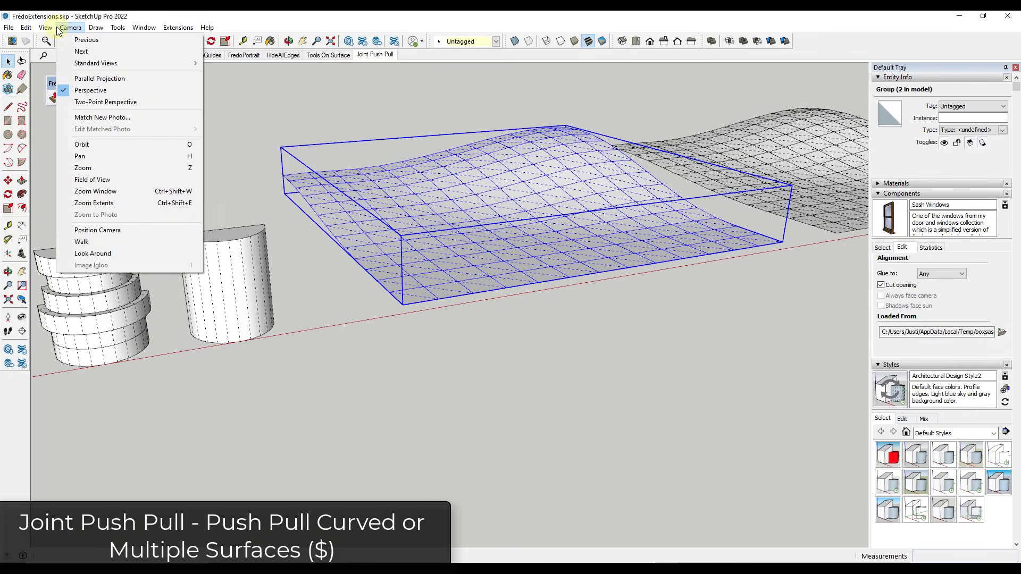
pyautogui.click(65, 69)
pyautogui.scroll(-3, 228, 244)
pyautogui.scroll(3, 432, 226)
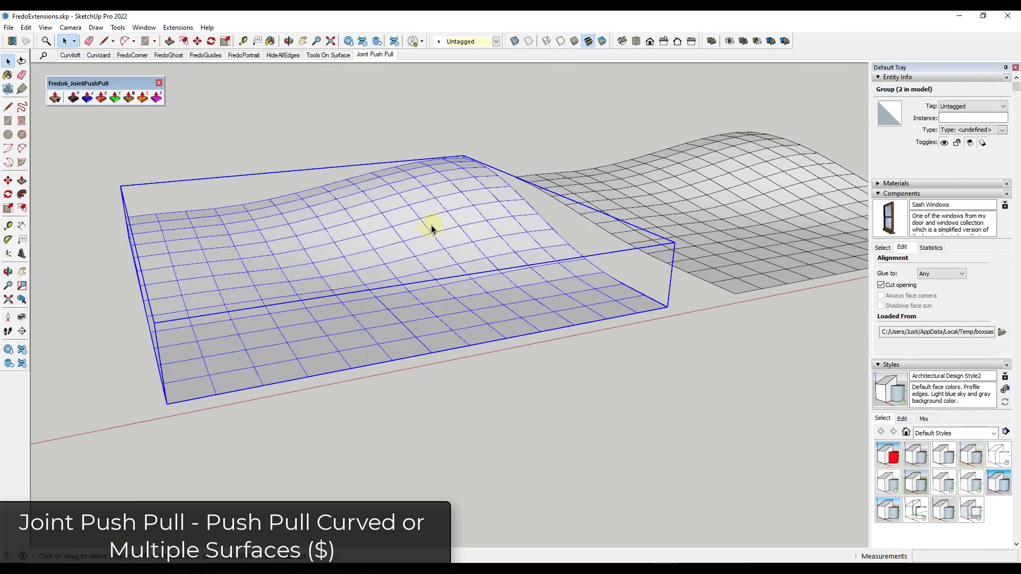
pyautogui.scroll(-2, 409, 224)
pyautogui.click(116, 99)
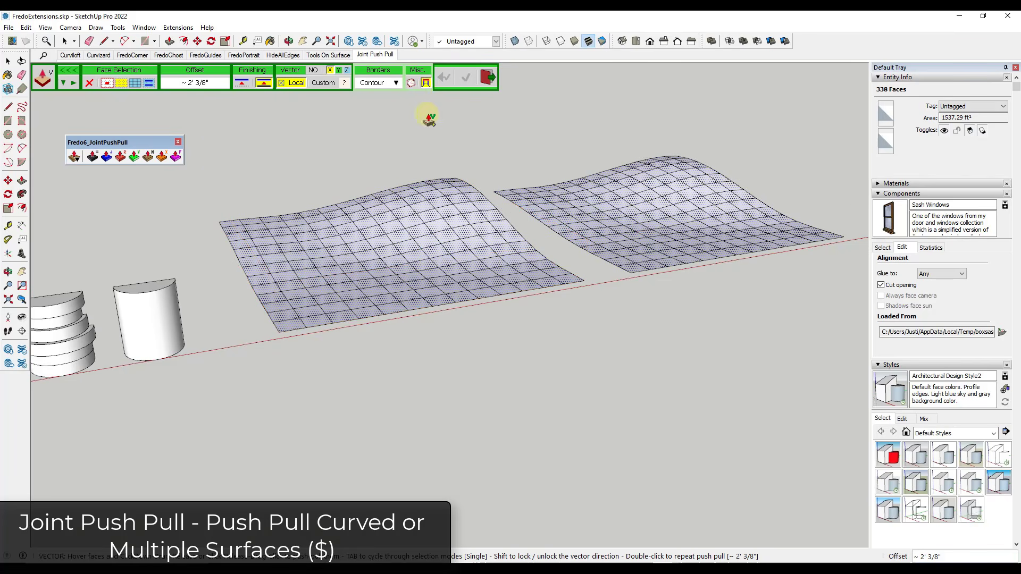
pyautogui.press('space')
pyautogui.click(618, 219)
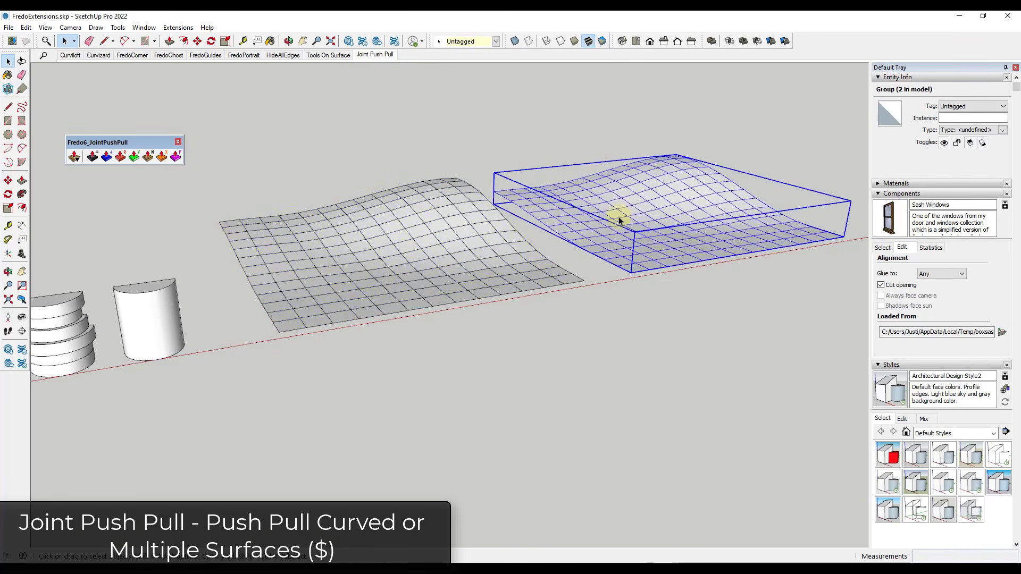
pyautogui.rightClick(619, 220)
# Step: Open the first wavy surface group, select all its geometry, and extrude it straight down about 7' 3 5/8" with Vector Push Pull
pyautogui.click(405, 241)
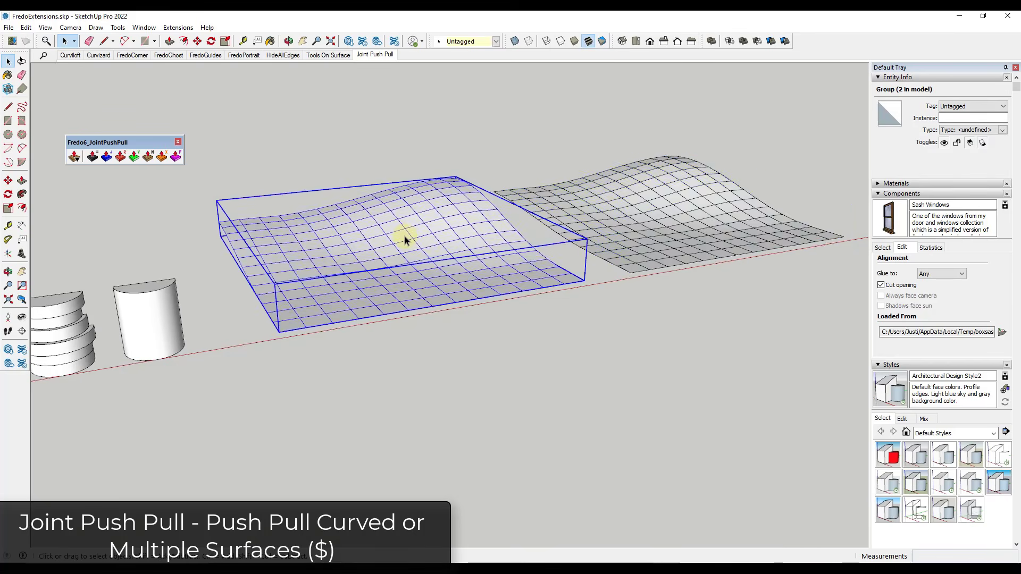
pyautogui.doubleClick(405, 237)
pyautogui.hotkey('ctrl', 'a')
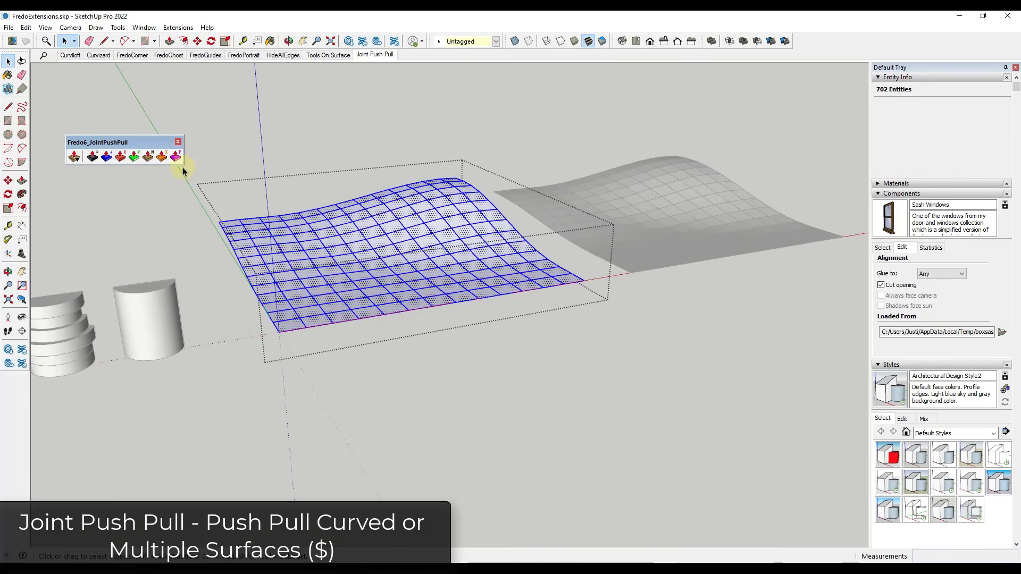
pyautogui.click(134, 156)
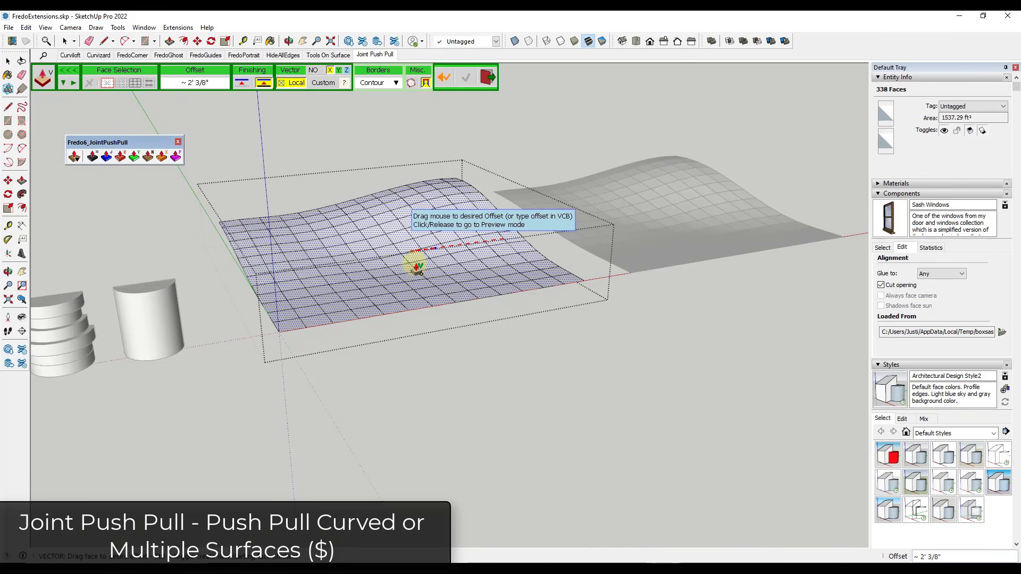
pyautogui.moveTo(417, 264); pyautogui.dragTo(420, 294)
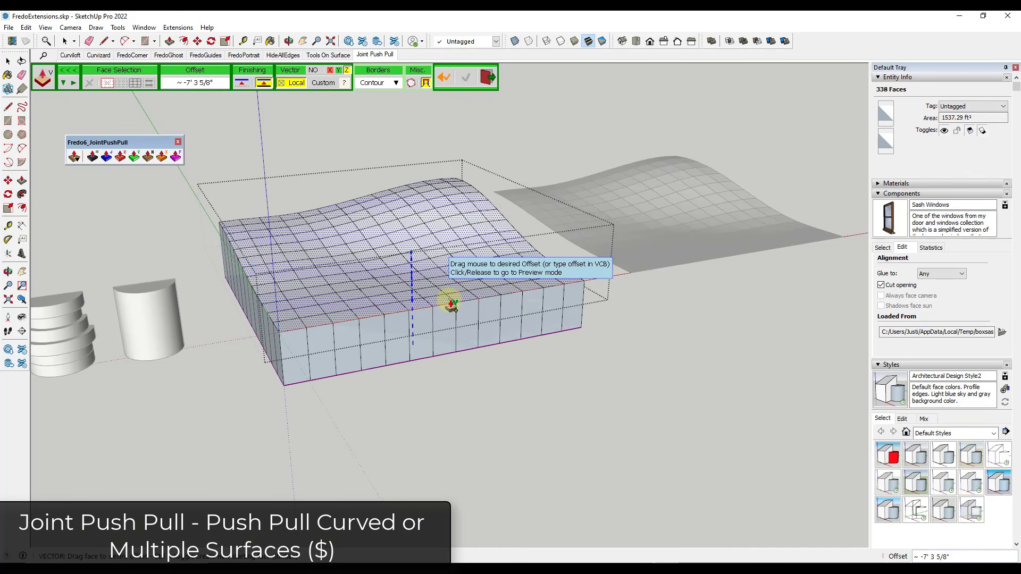
pyautogui.click(451, 306)
pyautogui.click(493, 358)
pyautogui.moveTo(597, 378); pyautogui.dragTo(579, 278, button='middle')
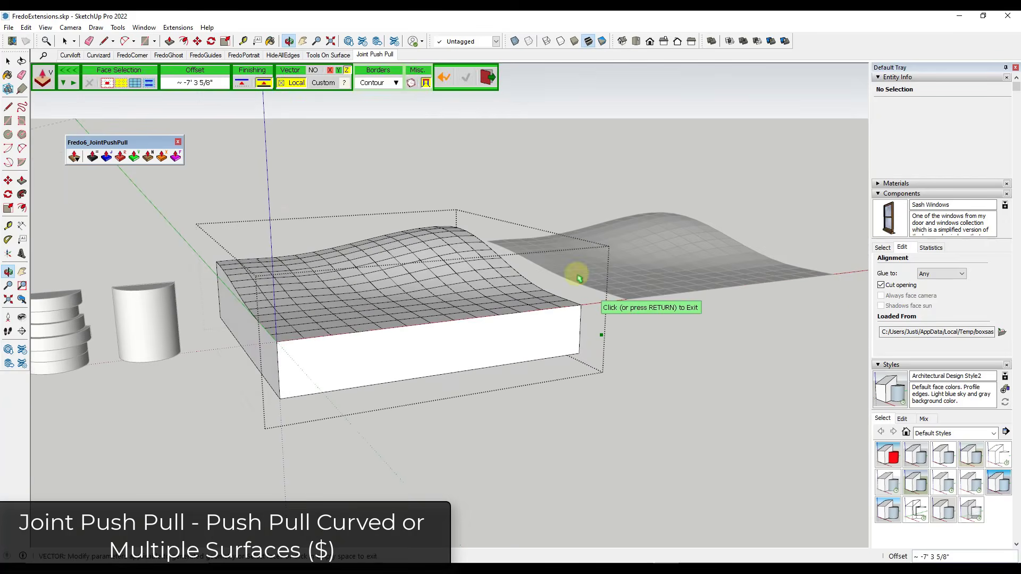
pyautogui.click(580, 278)
# Step: Leave the wavy surface group and turn hidden geometry on to show the facets of the undivided half-cylinder
pyautogui.moveTo(534, 188); pyautogui.dragTo(451, 296, button='middle')
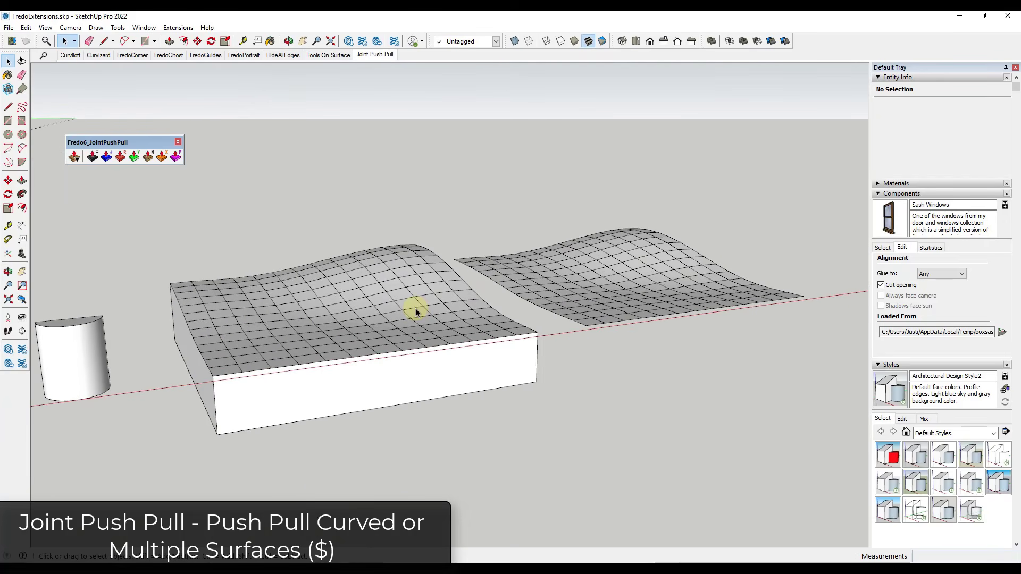
pyautogui.scroll(-4, 526, 273)
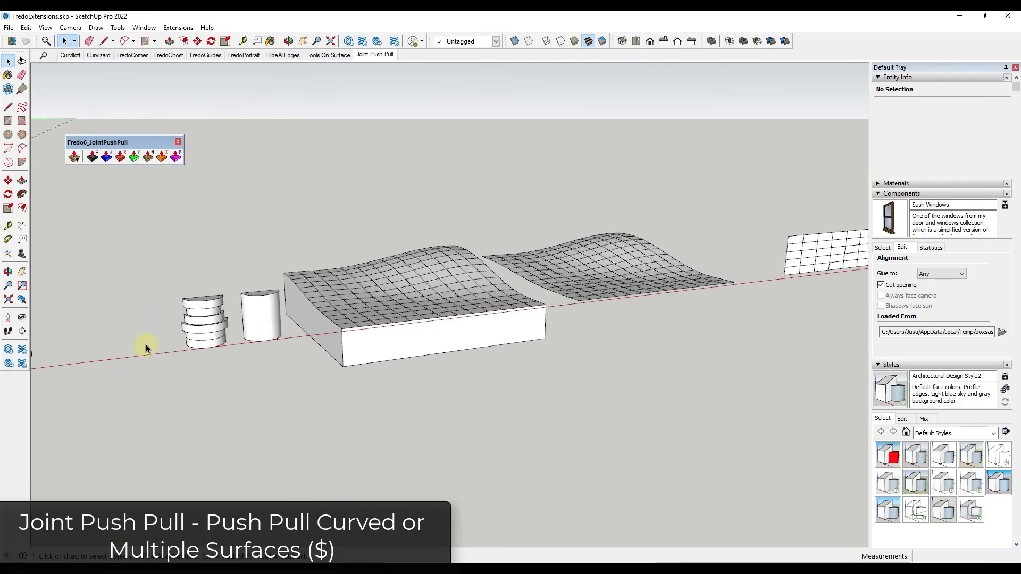
pyautogui.scroll(6, 146, 343)
pyautogui.moveTo(291, 287); pyautogui.dragTo(335, 292, button='middle')
pyautogui.scroll(2, 324, 293)
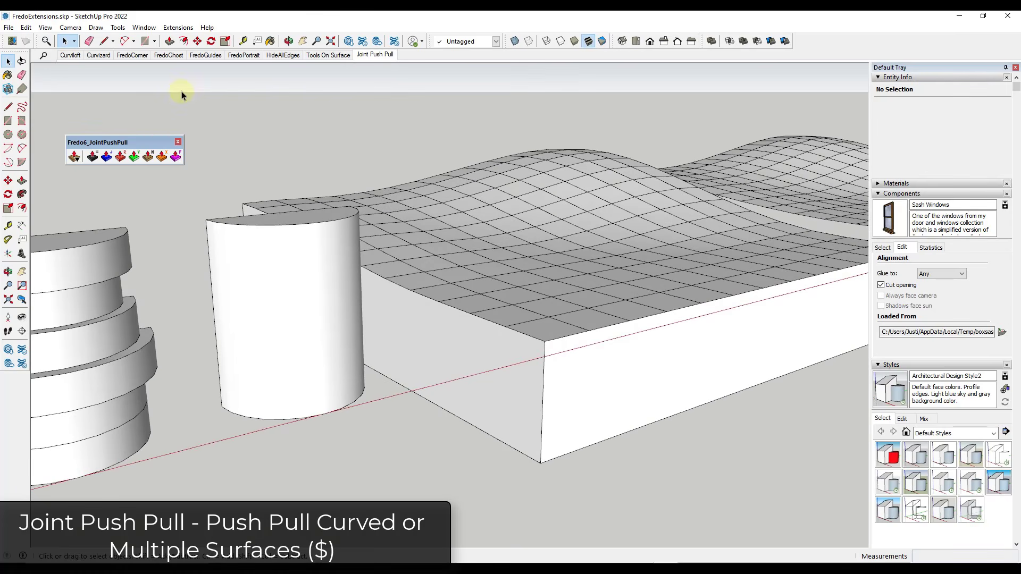
pyautogui.click(49, 28)
pyautogui.click(69, 66)
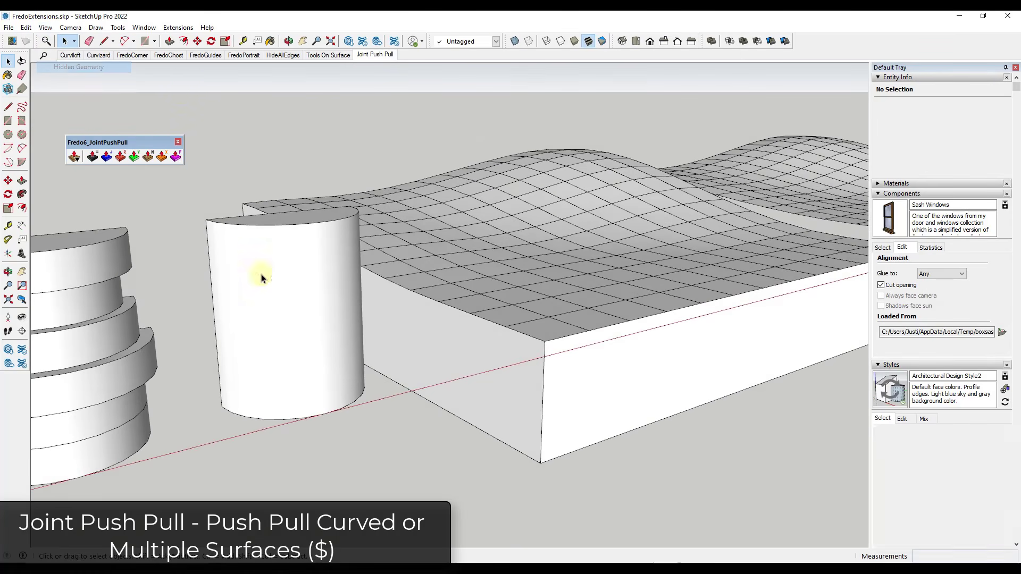
# Step: Select three adjacent facets of the undivided half-cylinder and extrude them in one direction about 2' 11 1/8" with Vector Push Pull
pyautogui.click(287, 288)
pyautogui.keyDown('shift'); pyautogui.click(306, 285); pyautogui.keyUp('shift')
pyautogui.keyDown('shift'); pyautogui.click(324, 283); pyautogui.keyUp('shift')
pyautogui.moveTo(296, 294); pyautogui.dragTo(255, 335, button='middle')
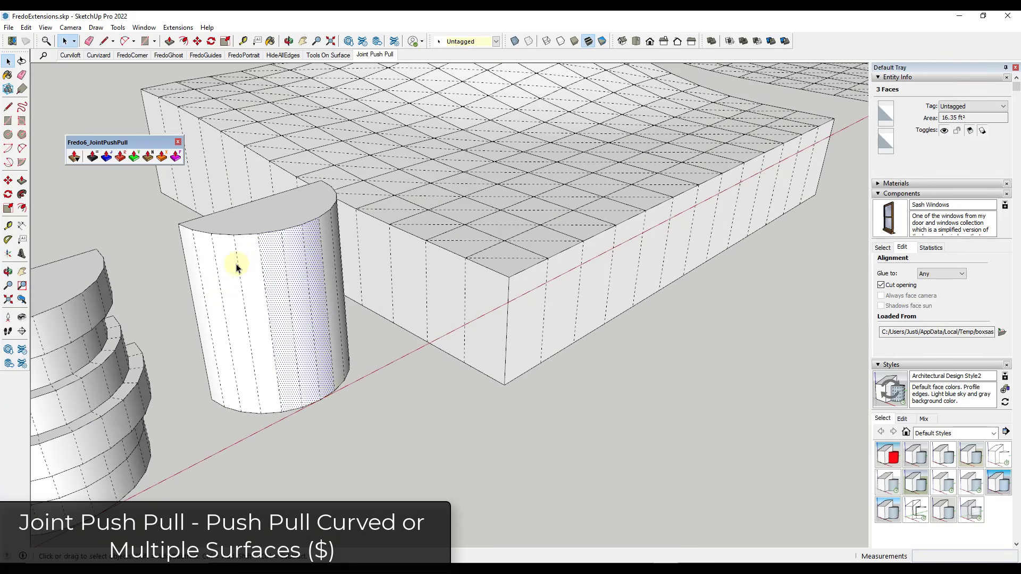
pyautogui.click(129, 158)
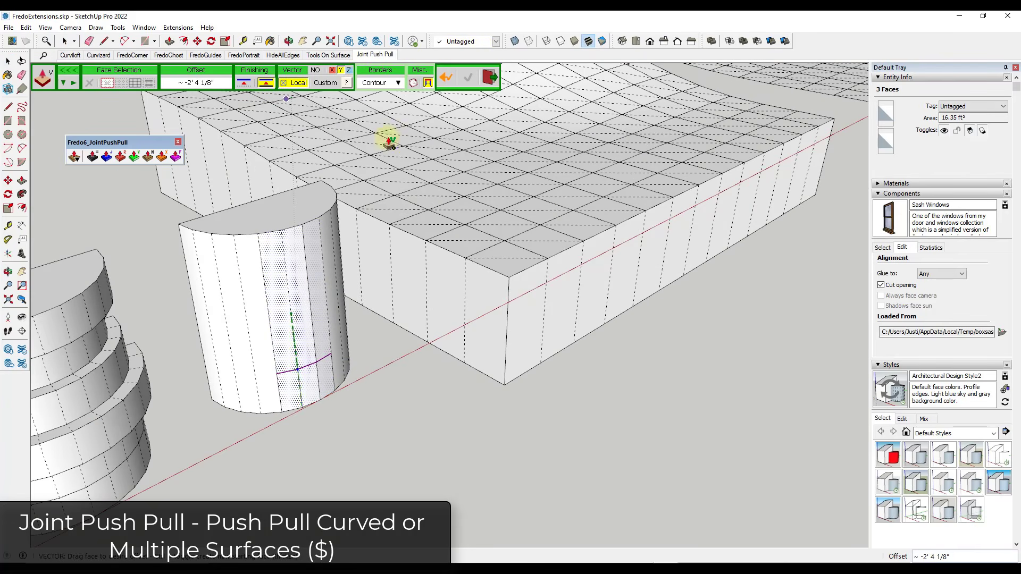
pyautogui.click(351, 332)
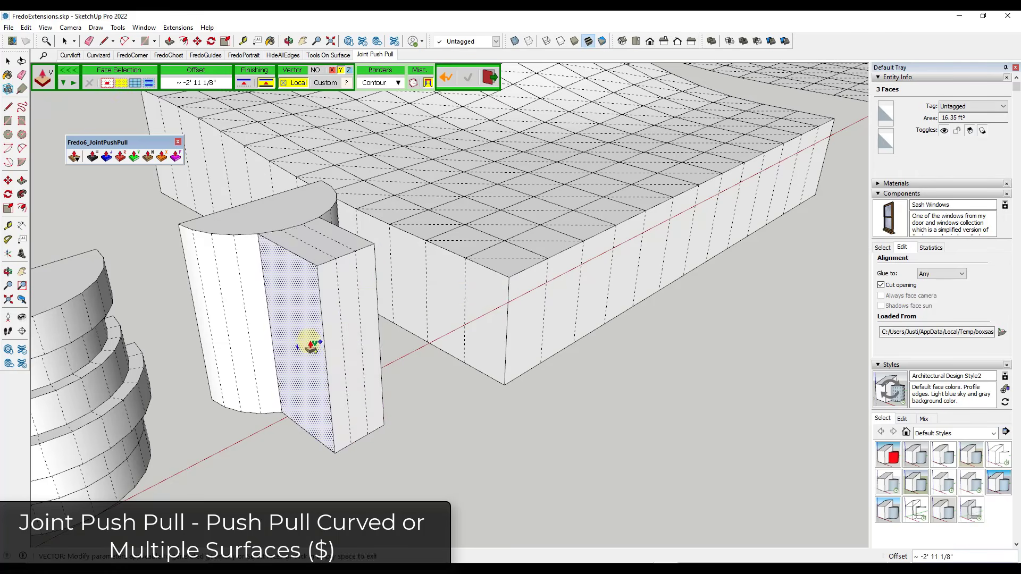
pyautogui.moveTo(310, 346); pyautogui.dragTo(375, 402, button='middle')
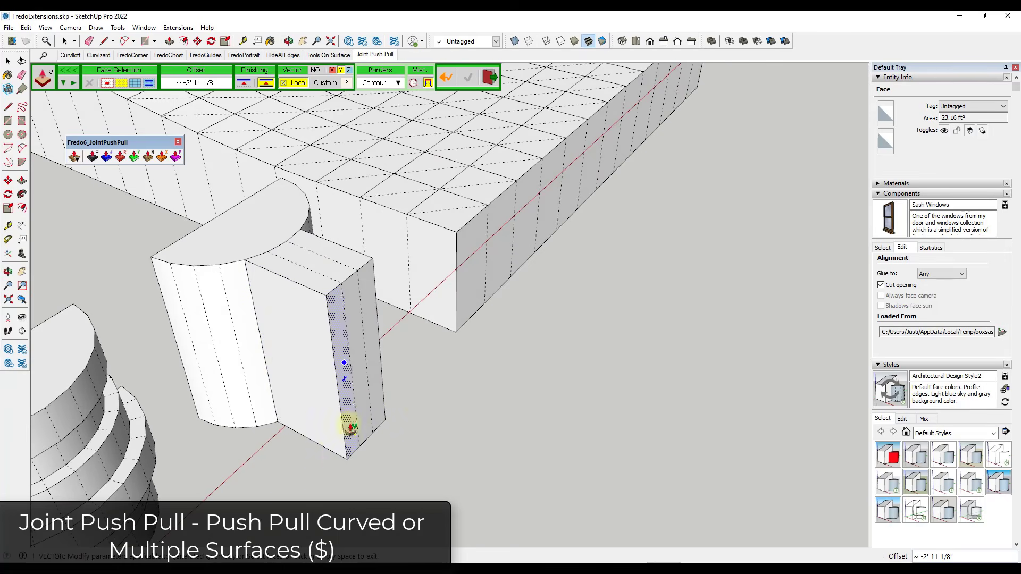
pyautogui.click(315, 473)
# Step: Select the entire upright gridded panel and place a copy of it beside the original, farther along the red axis
pyautogui.scroll(-5, 314, 420)
pyautogui.keyDown('shift'); pyautogui.moveTo(643, 282); pyautogui.dragTo(368, 491, button='middle'); pyautogui.keyUp('shift')
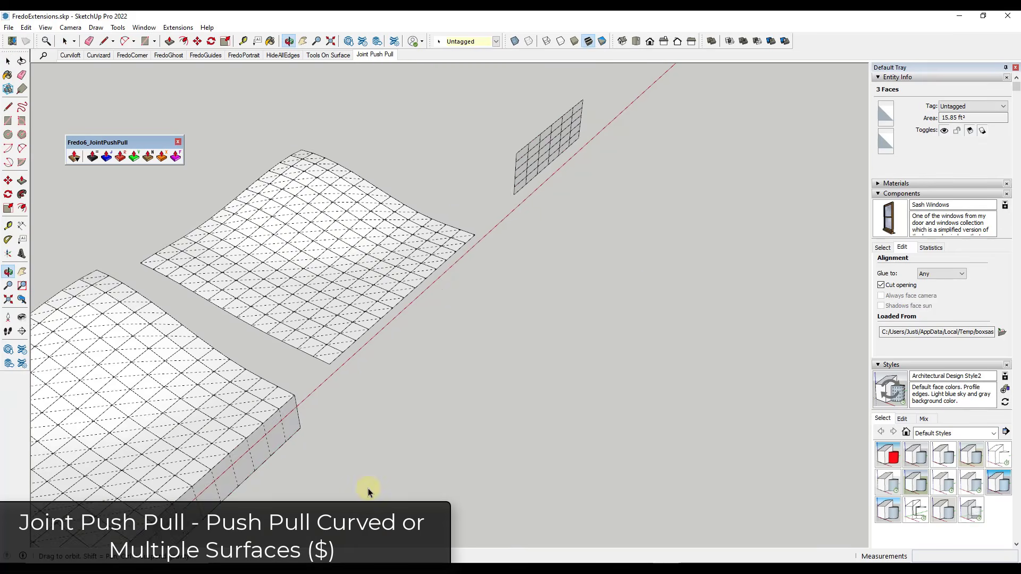
pyautogui.moveTo(524, 218); pyautogui.dragTo(659, 130, button='middle')
pyautogui.scroll(5, 659, 130)
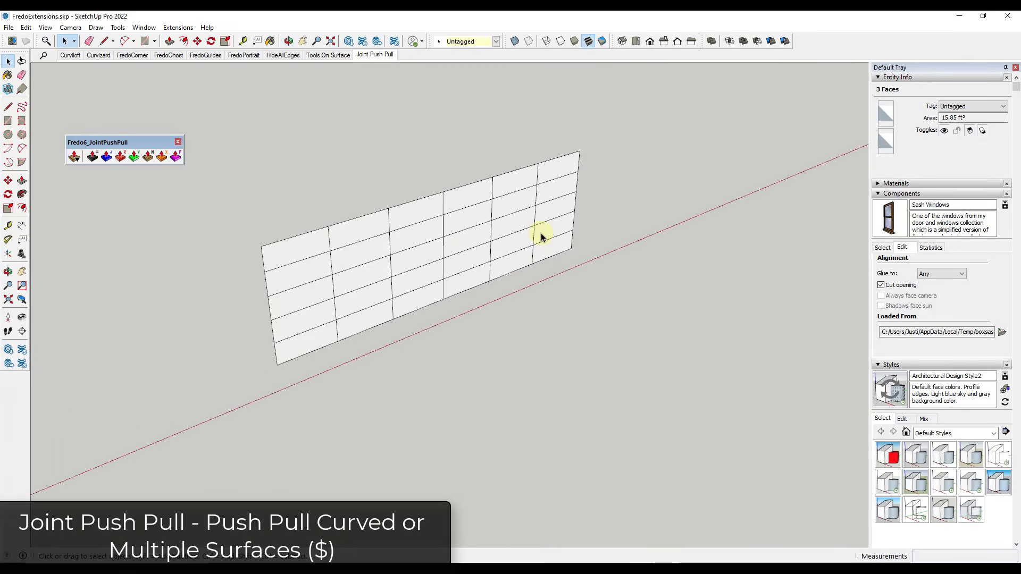
pyautogui.moveTo(541, 233); pyautogui.dragTo(550, 206, button='middle')
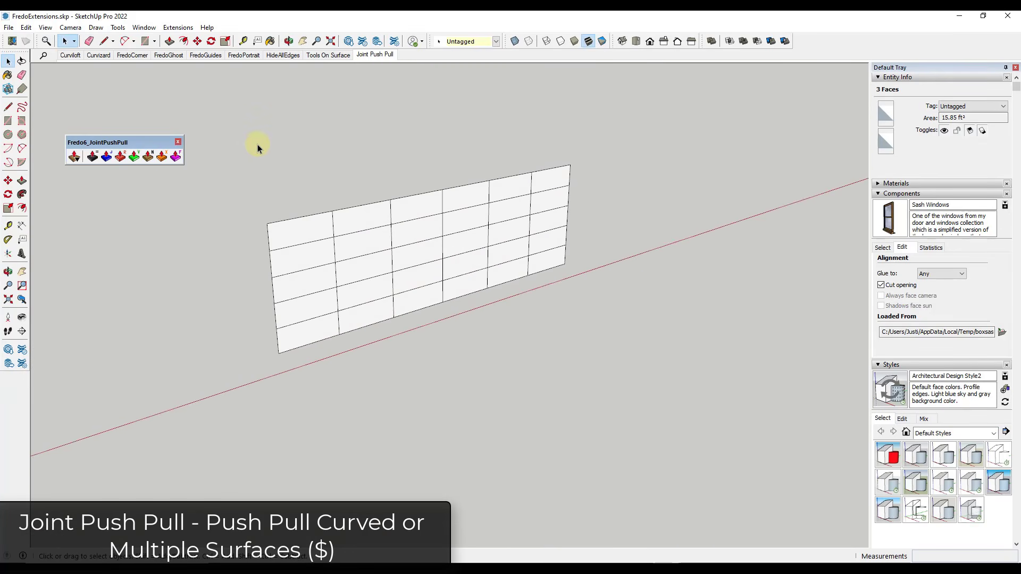
pyautogui.moveTo(255, 144); pyautogui.dragTo(565, 354)
pyautogui.press('m')
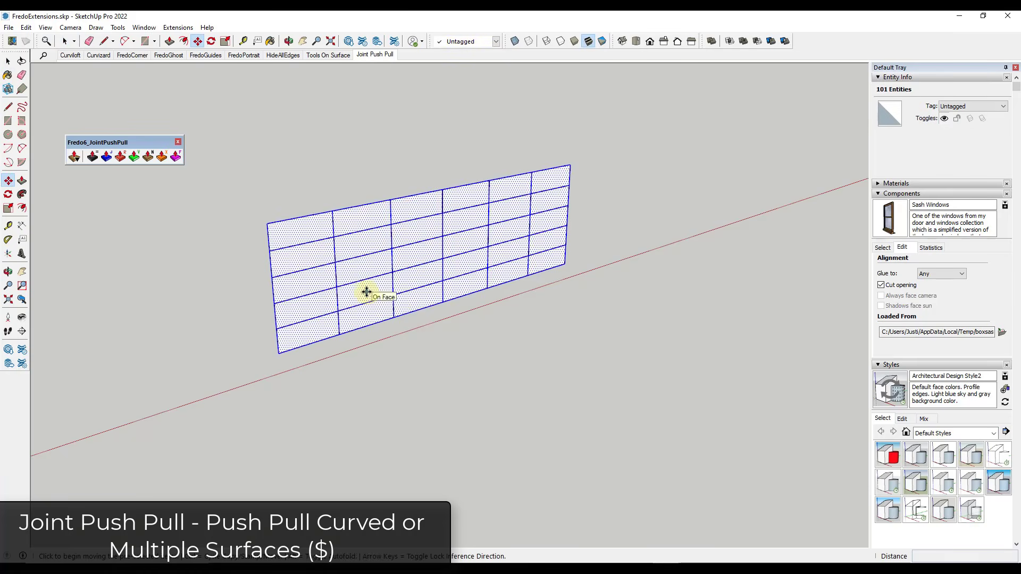
pyautogui.click(366, 292)
pyautogui.press('ctrl')
pyautogui.click(651, 210)
pyautogui.press('space')
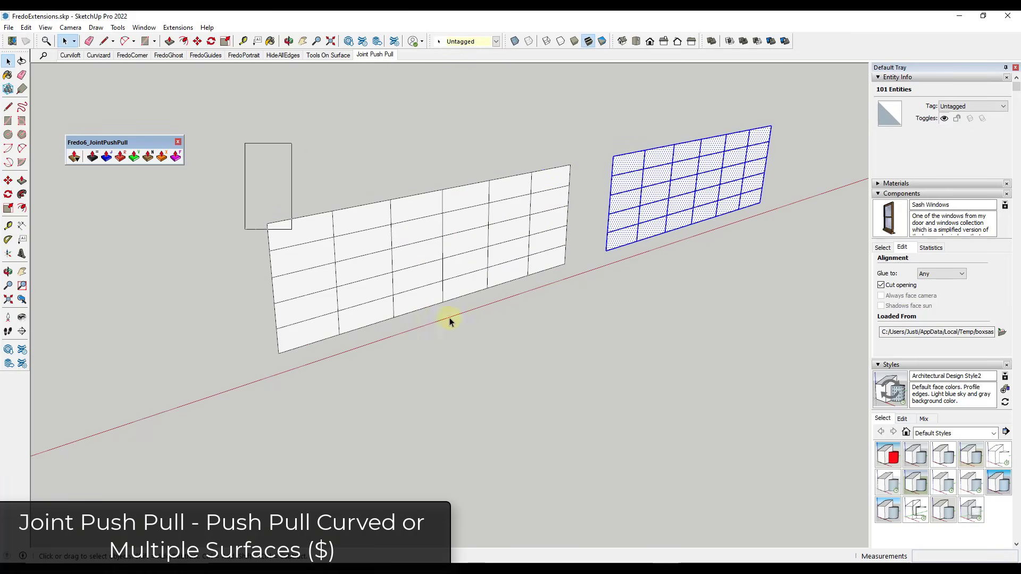
# Step: Select the original gridded panel and extrude its faces about 2' 9 1/4" with Normal Push Pull, using Random factors 0.00 to 2.00
pyautogui.moveTo(449, 321); pyautogui.dragTo(570, 360)
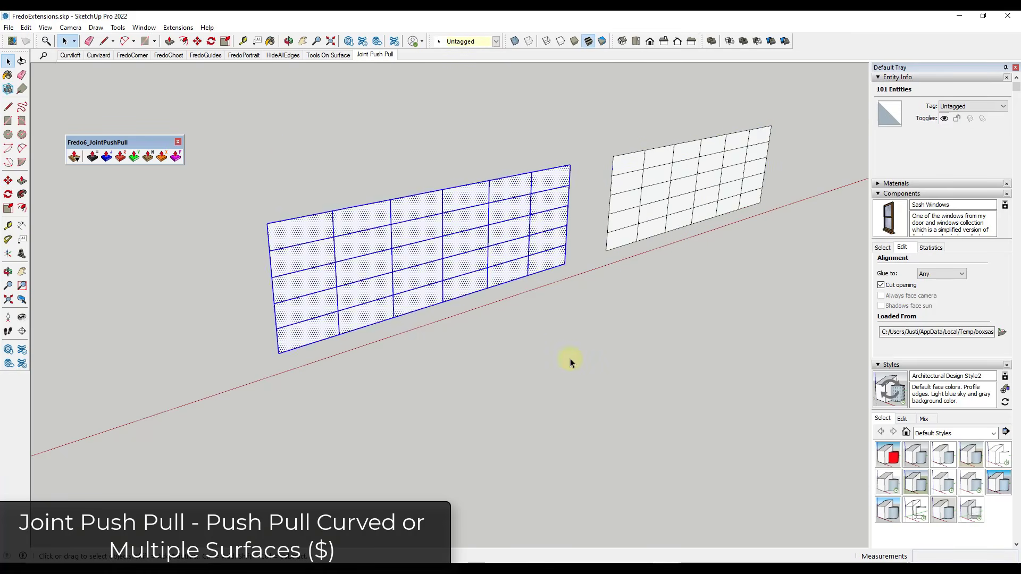
pyautogui.click(147, 159)
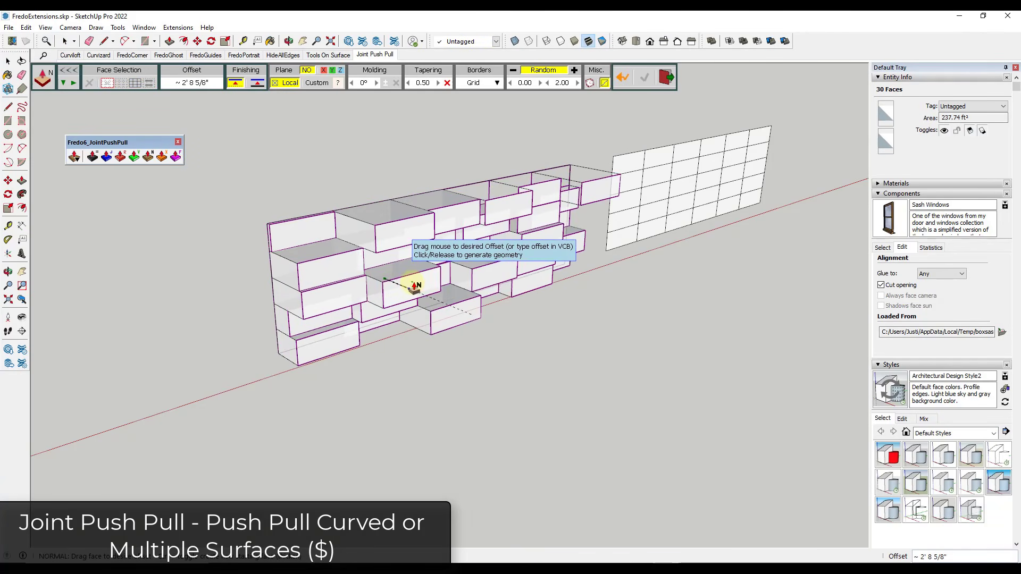
pyautogui.click(416, 284)
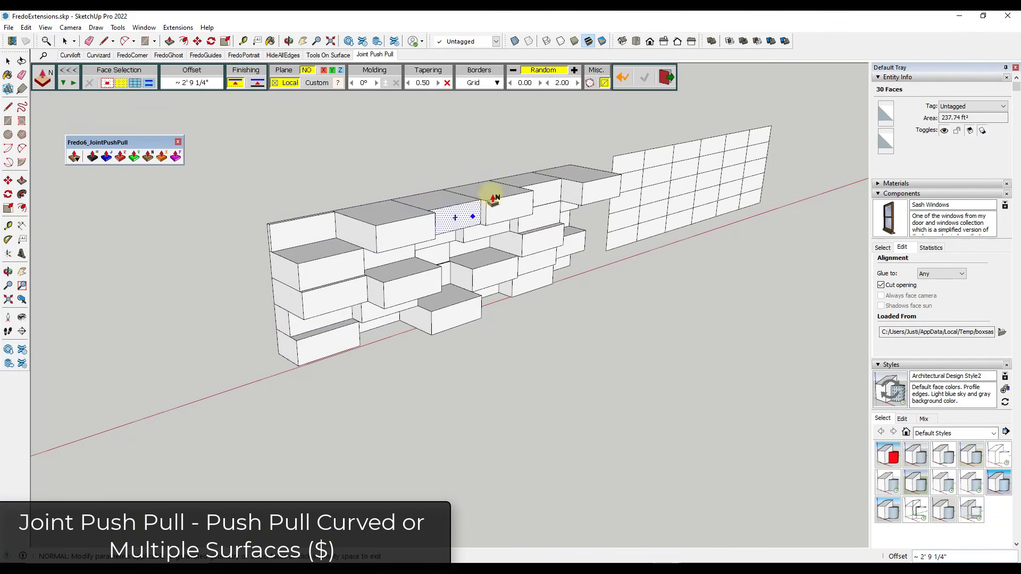
# Step: Toggle the extrusion's Random option off and on, try a maximum random factor of 0.50, and raise it to 1.50
pyautogui.click(548, 72)
pyautogui.click(548, 72)
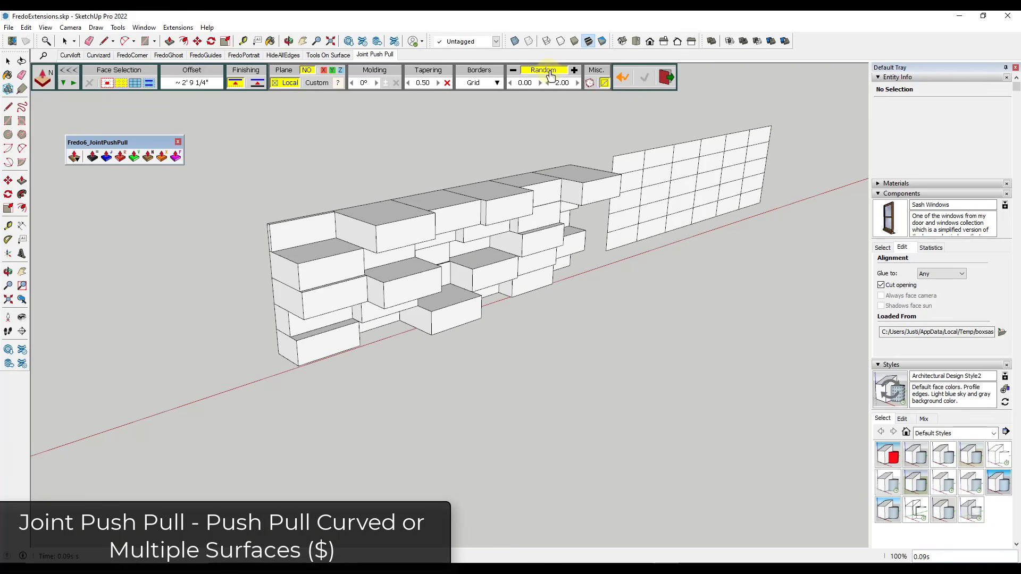
pyautogui.click(548, 83)
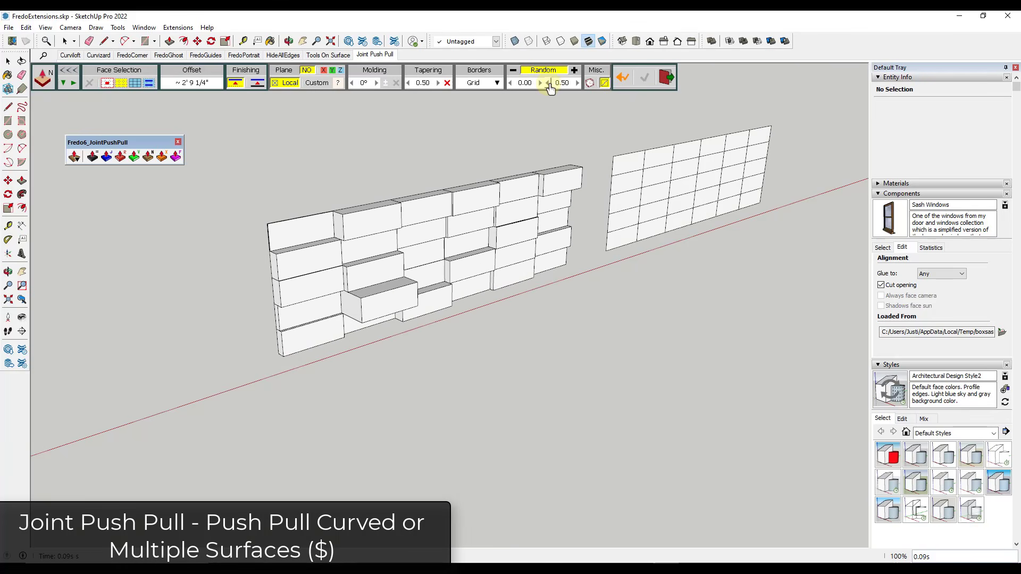
pyautogui.click(577, 84)
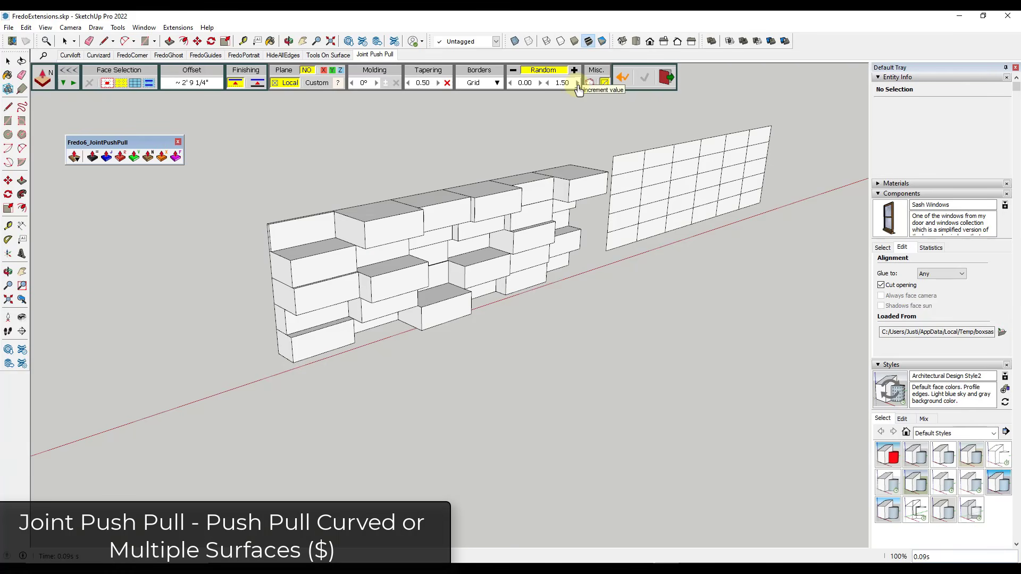
# Step: Select the second gridded panel and extrude its faces about 3' 3 1/2" with Normal Push Pull, using Random factors 0.00 to 1.50
pyautogui.scroll(-2, 278, 330)
pyautogui.scroll(3, 765, 170)
pyautogui.scroll(-1, 544, 179)
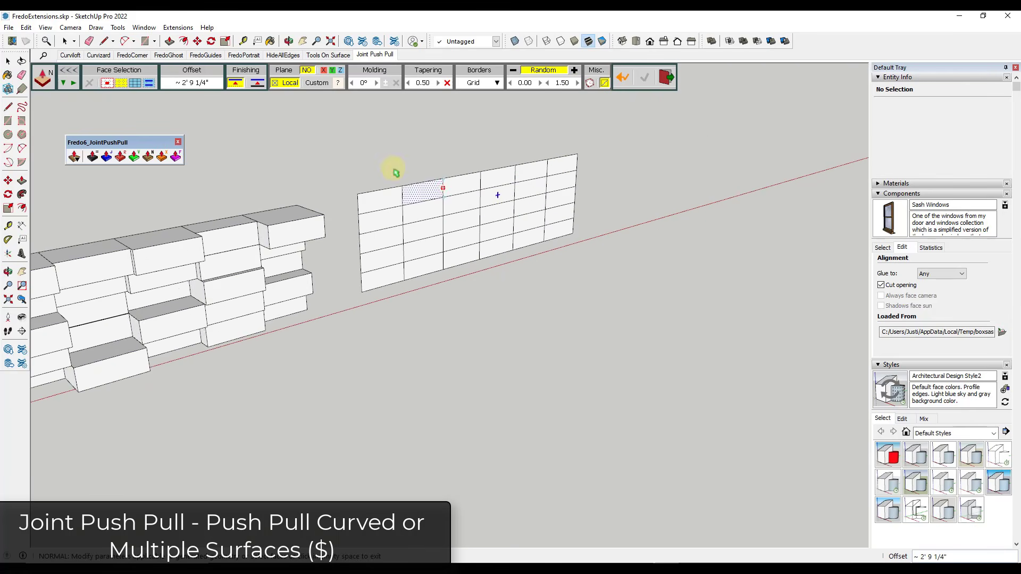
pyautogui.press('space')
pyautogui.moveTo(327, 137); pyautogui.dragTo(614, 298)
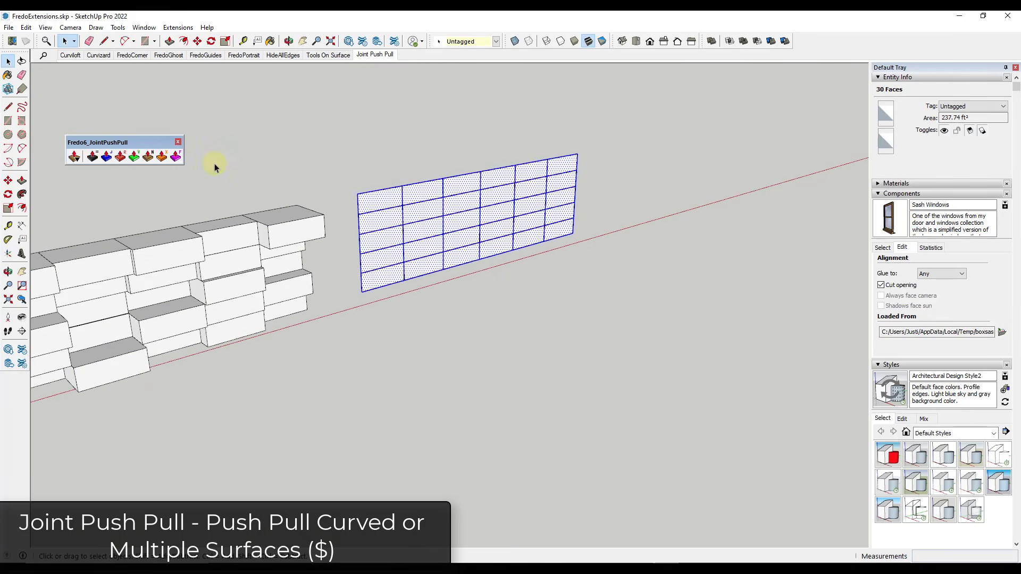
pyautogui.click(148, 157)
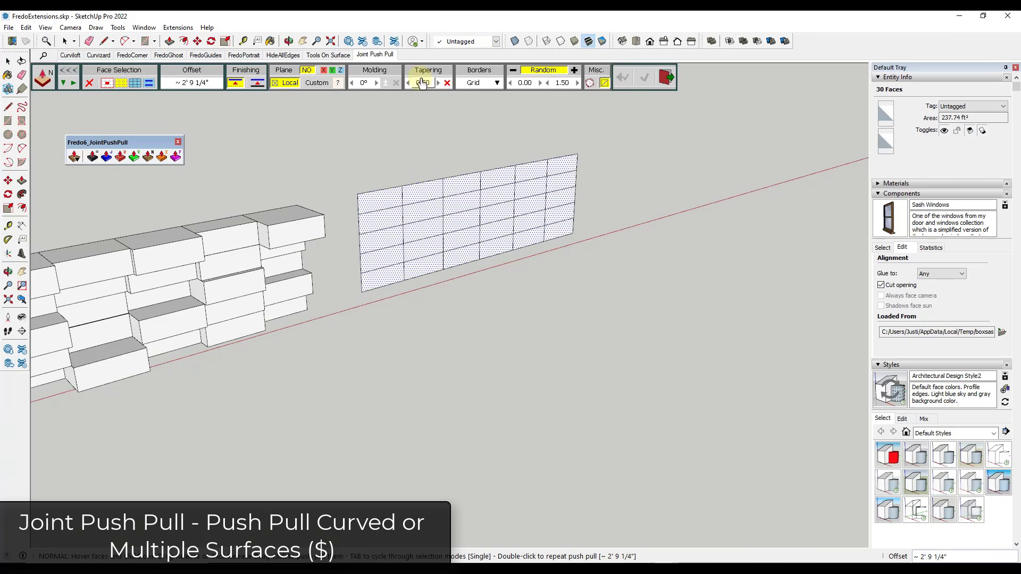
pyautogui.moveTo(499, 193); pyautogui.dragTo(525, 197)
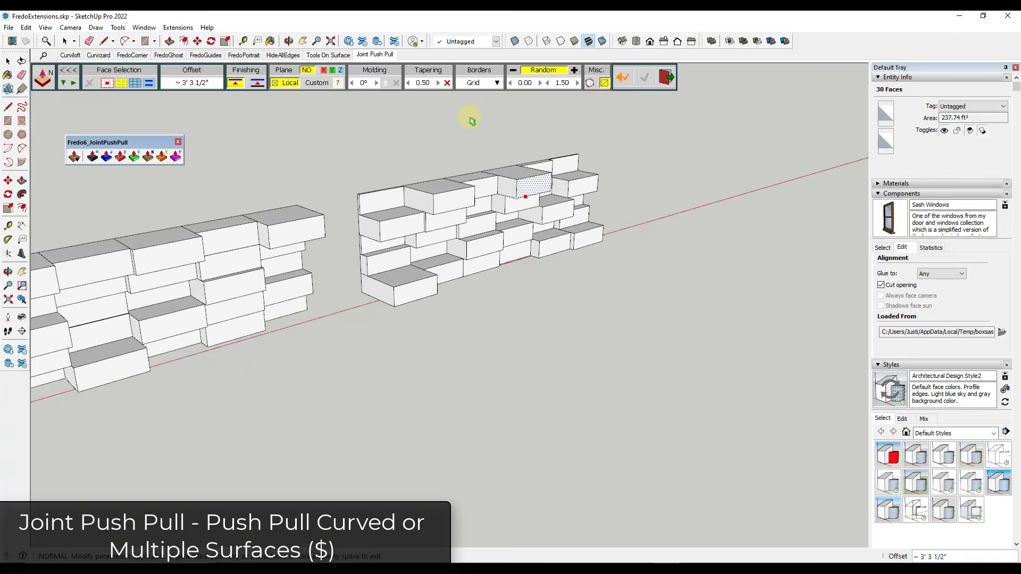
# Step: Apply Tapering of 0.50 to the second panel's extrusion and switch its Random option off
pyautogui.click(432, 76)
pyautogui.moveTo(551, 238)
pyautogui.mouseDown(button='middle')
pyautogui.moveTo(580, 229)
pyautogui.moveTo(544, 226)
pyautogui.mouseUp(button='middle')
pyautogui.click(543, 72)
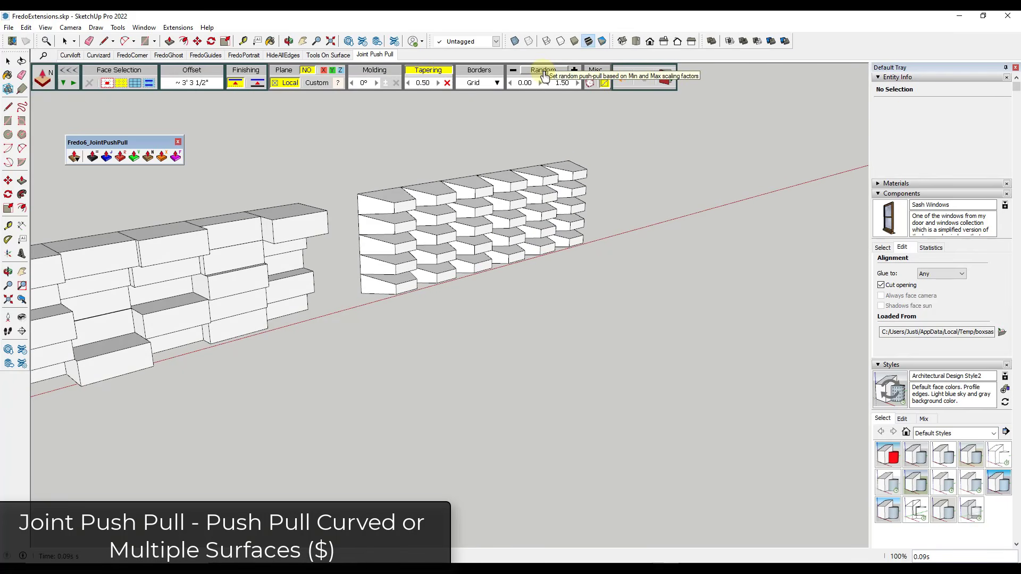
pyautogui.click(545, 73)
pyautogui.click(545, 73)
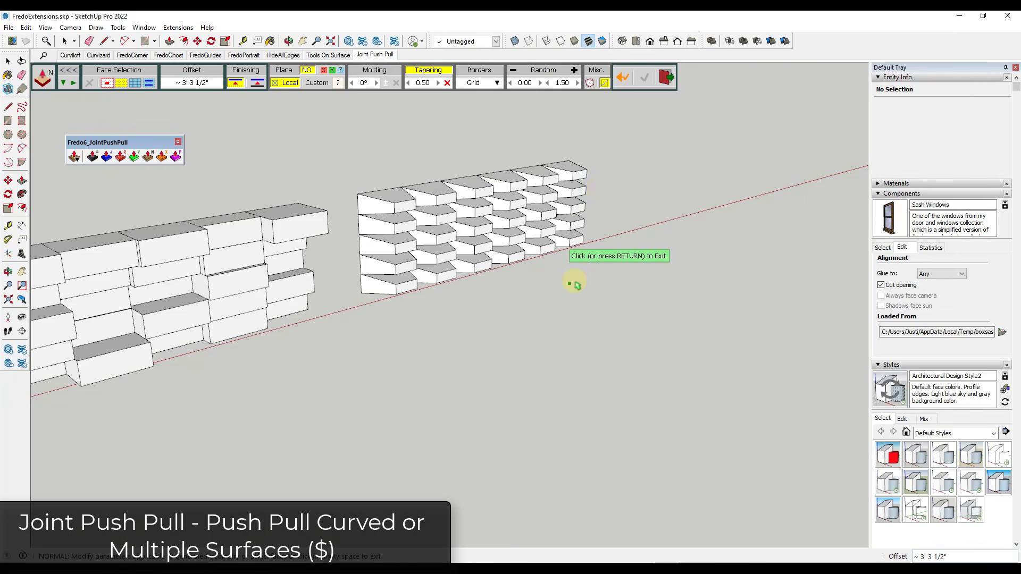
pyautogui.scroll(2, 581, 258)
pyautogui.scroll(2, 409, 205)
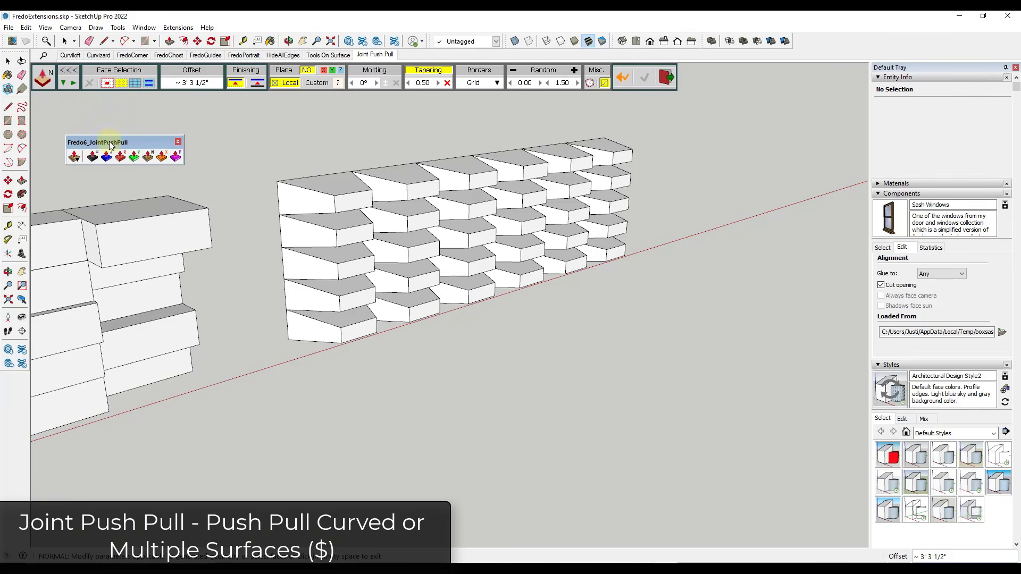
pyautogui.moveTo(112, 142); pyautogui.dragTo(97, 114)
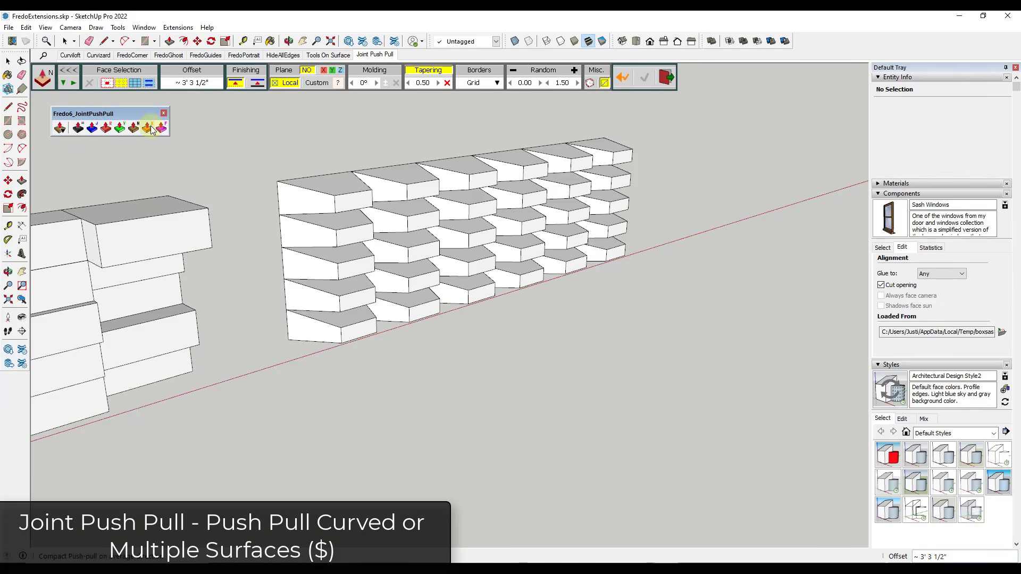
pyautogui.click(122, 132)
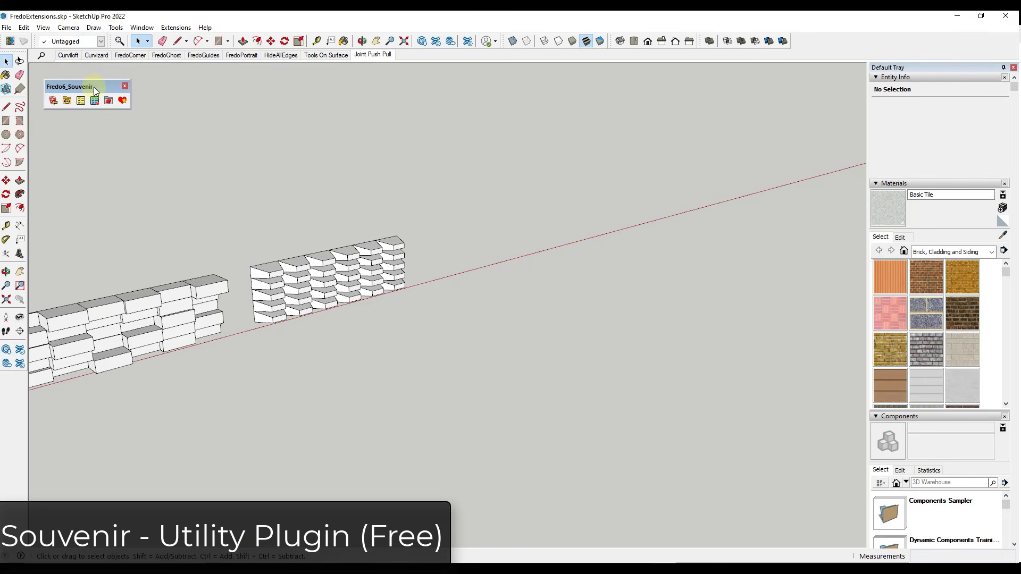
# Step: Recall the previous model, Profile Builder Framed Wall.skp, with Souvenir and return to FredoExtensions.skp the same way
pyautogui.moveTo(92, 92); pyautogui.dragTo(102, 85)
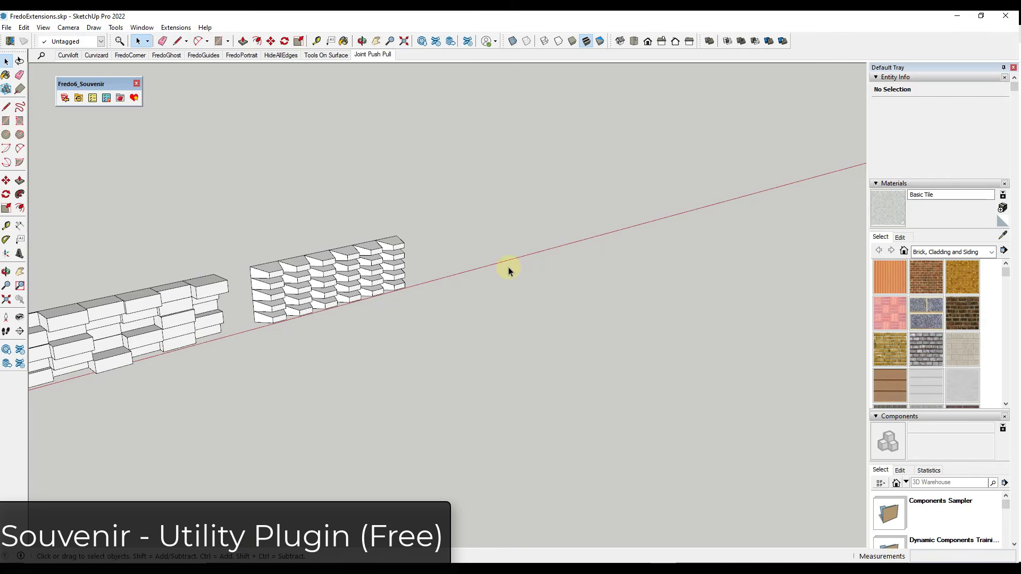
pyautogui.click(64, 98)
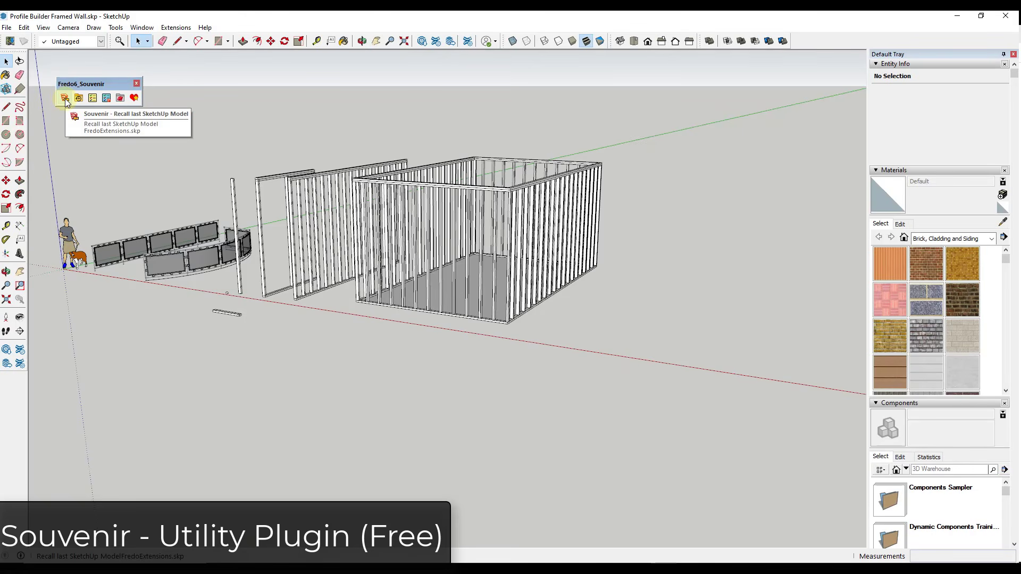
pyautogui.click(64, 99)
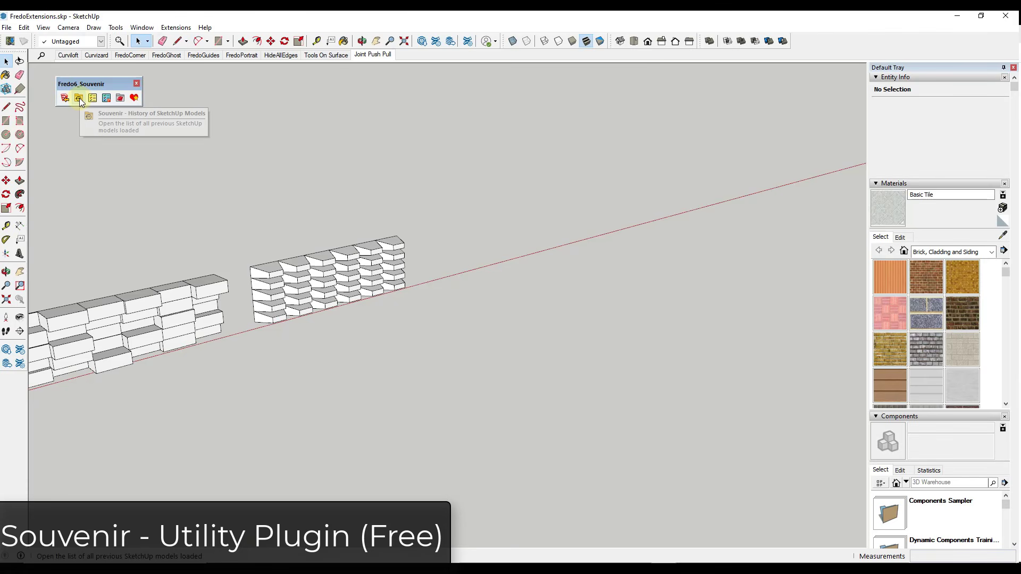
# Step: View Souvenir's history of previously loaded SketchUp models and close it
pyautogui.click(81, 101)
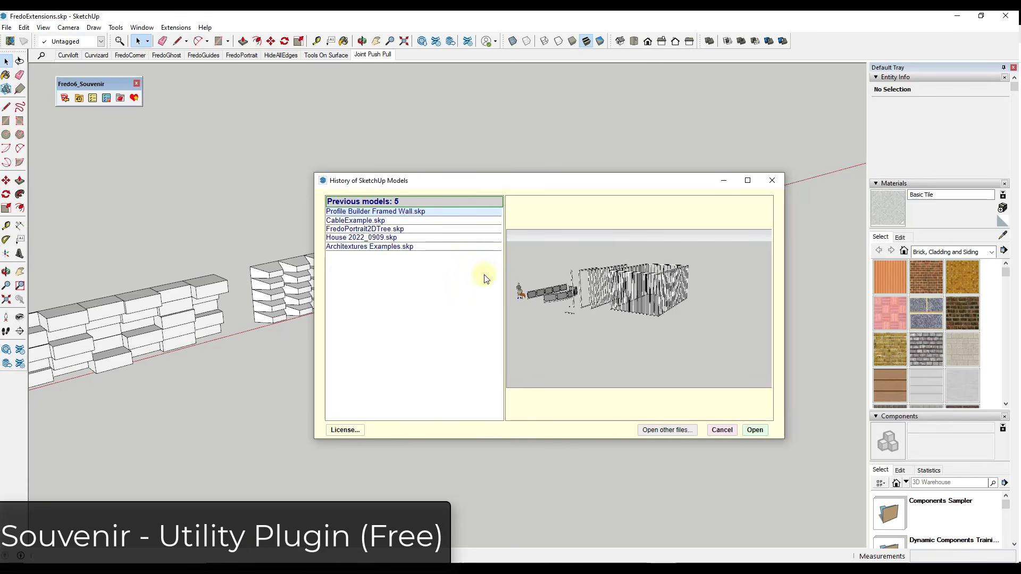
pyautogui.click(772, 181)
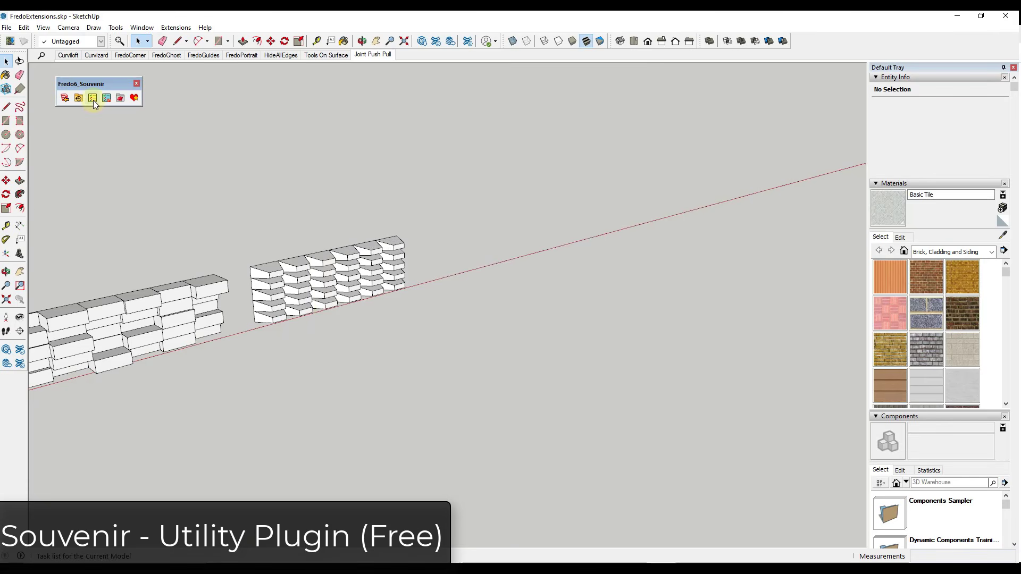
# Step: Add the tasks "Reduce Size of Windows" and "Reduce Number of Doors" to the current model's Souvenir task list
pyautogui.click(93, 99)
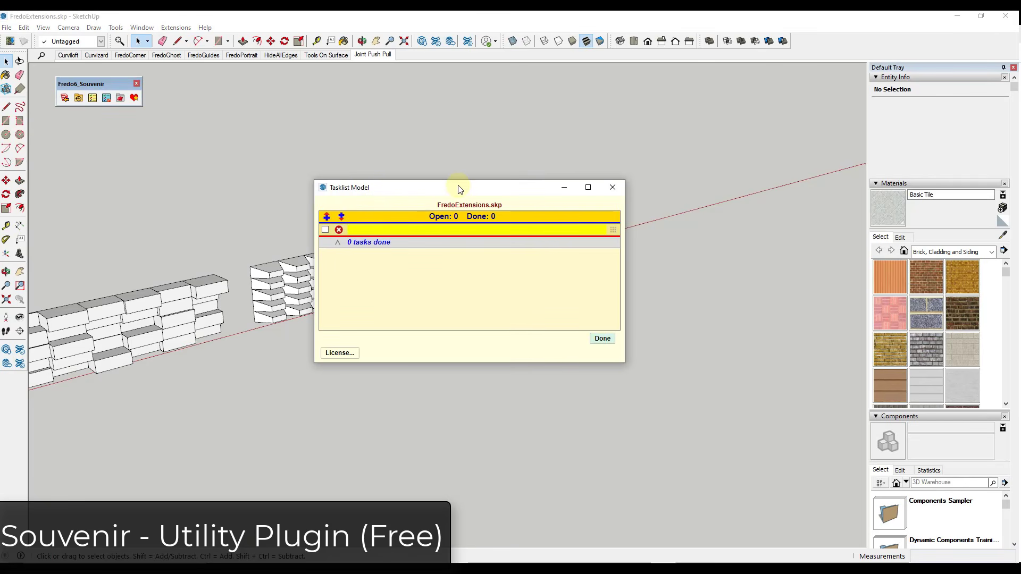
pyautogui.write('Re')
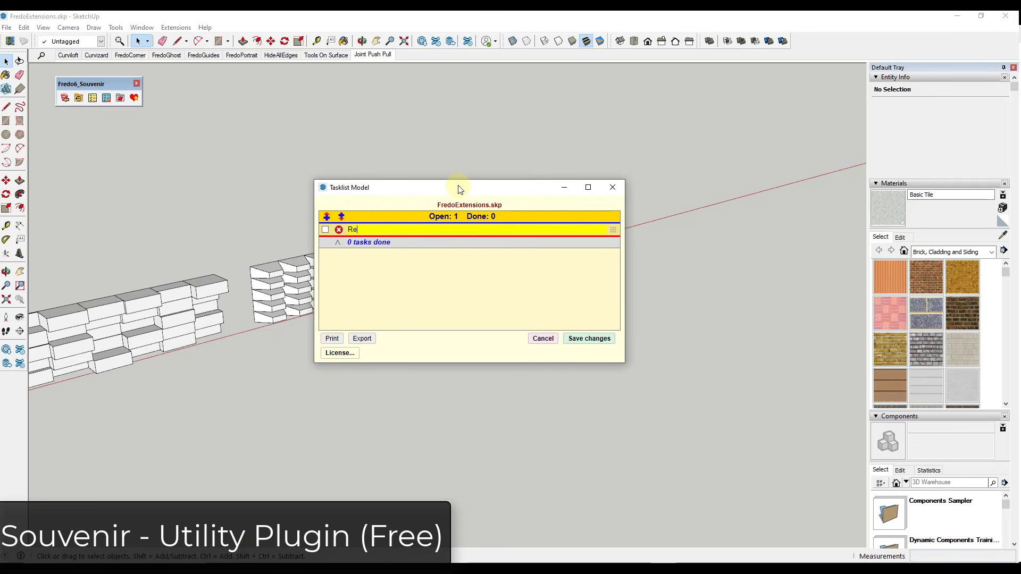
pyautogui.write('duce Size of Windows')
pyautogui.press('Return')
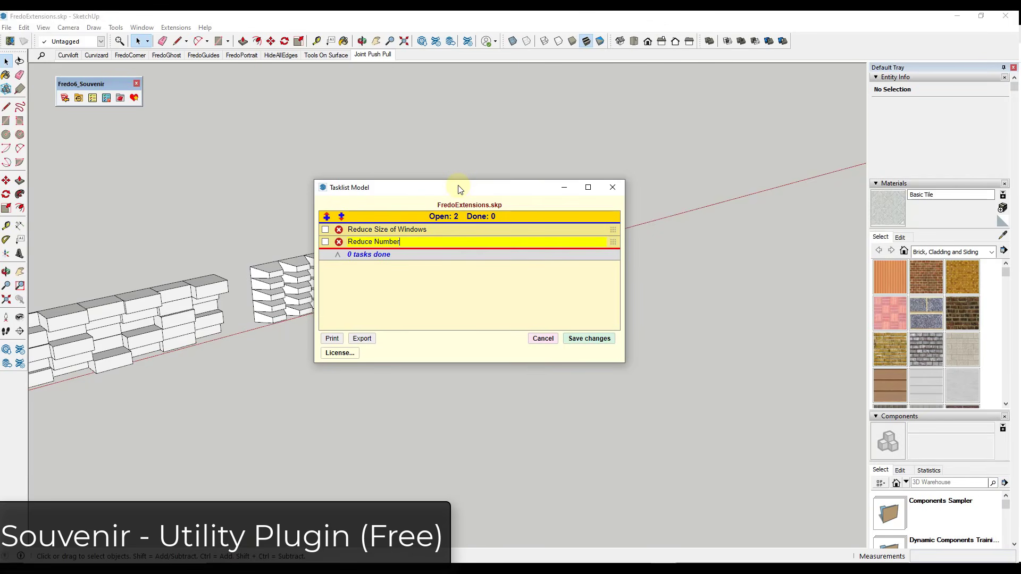
pyautogui.press('Return')
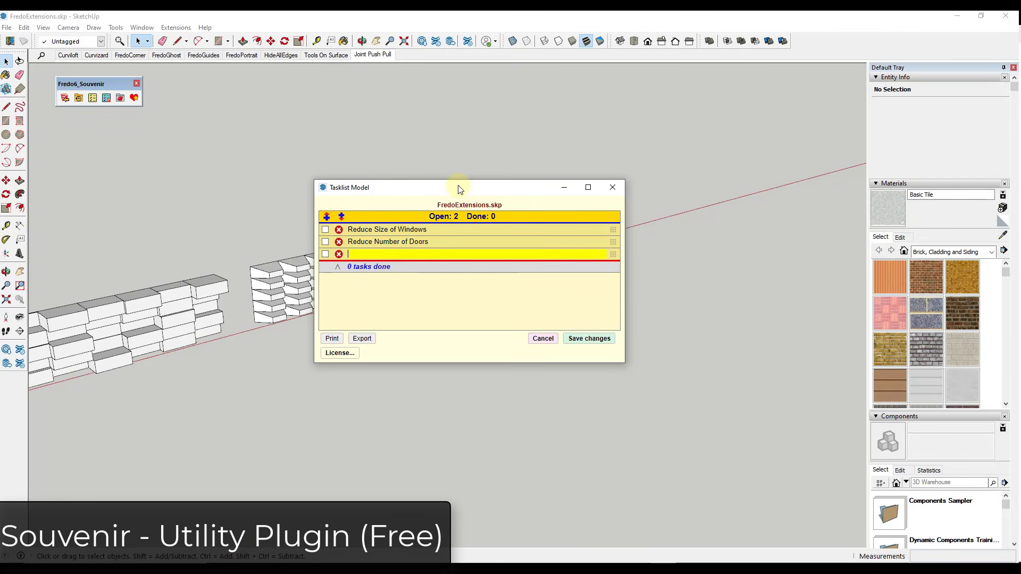
# Step: Mark each of the two tasks as done and reopen it, and close the task list with its changes saved
pyautogui.click(325, 242)
pyautogui.click(326, 266)
pyautogui.click(325, 231)
pyautogui.click(325, 267)
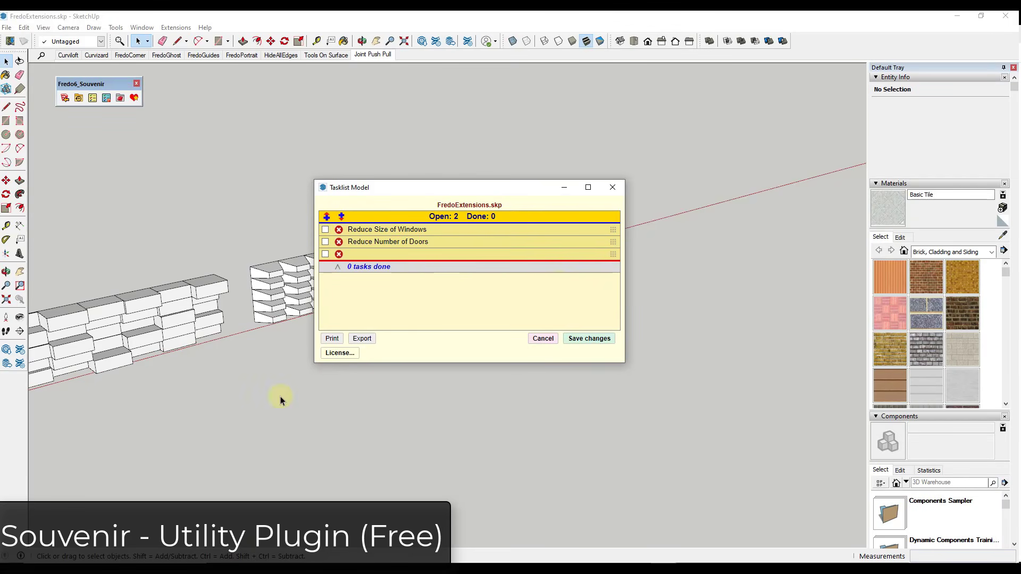
pyautogui.click(612, 187)
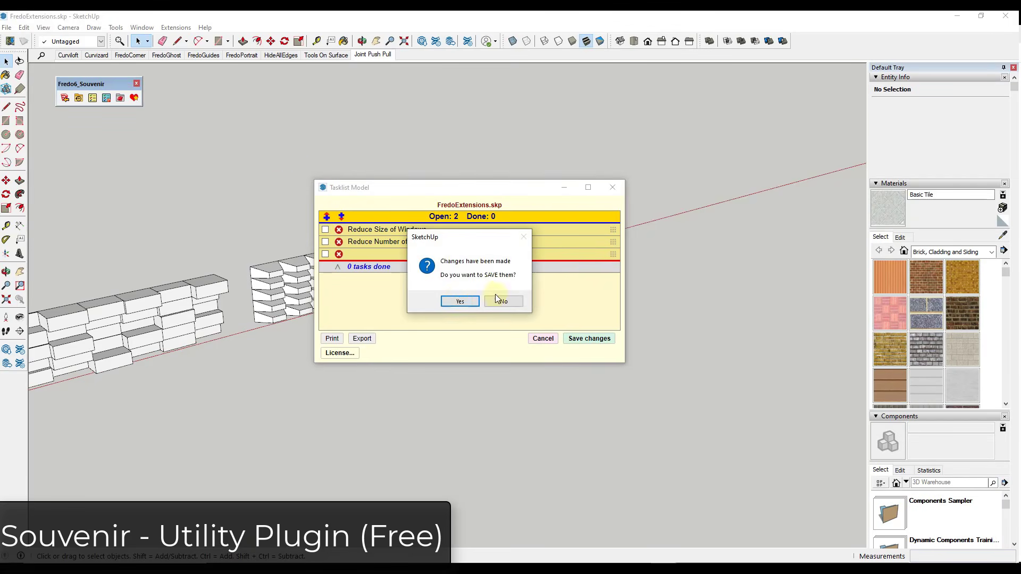
pyautogui.click(457, 301)
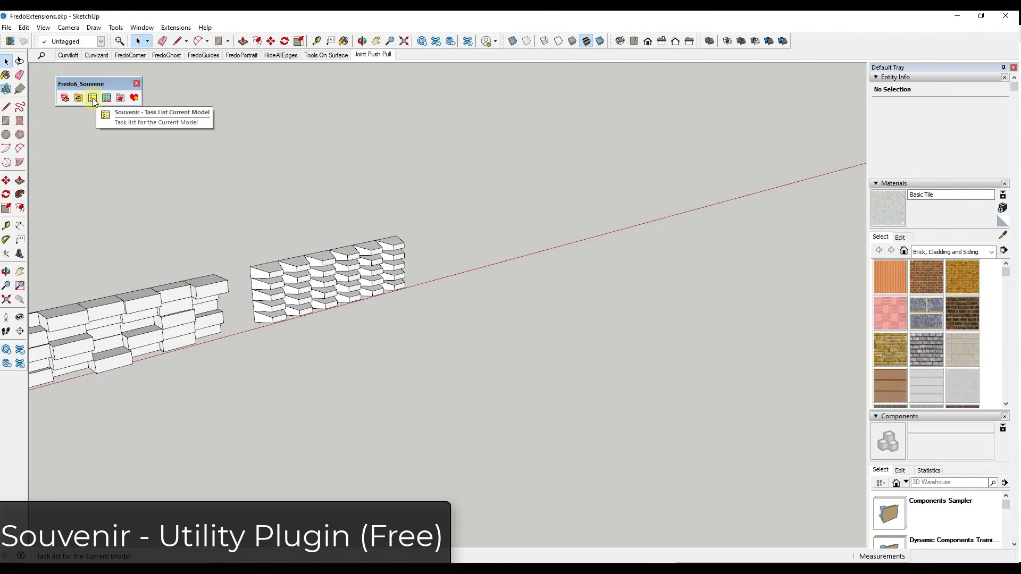
# Step: View Souvenir's task list for all models and its list of plugin folders, closing each one
pyautogui.click(107, 99)
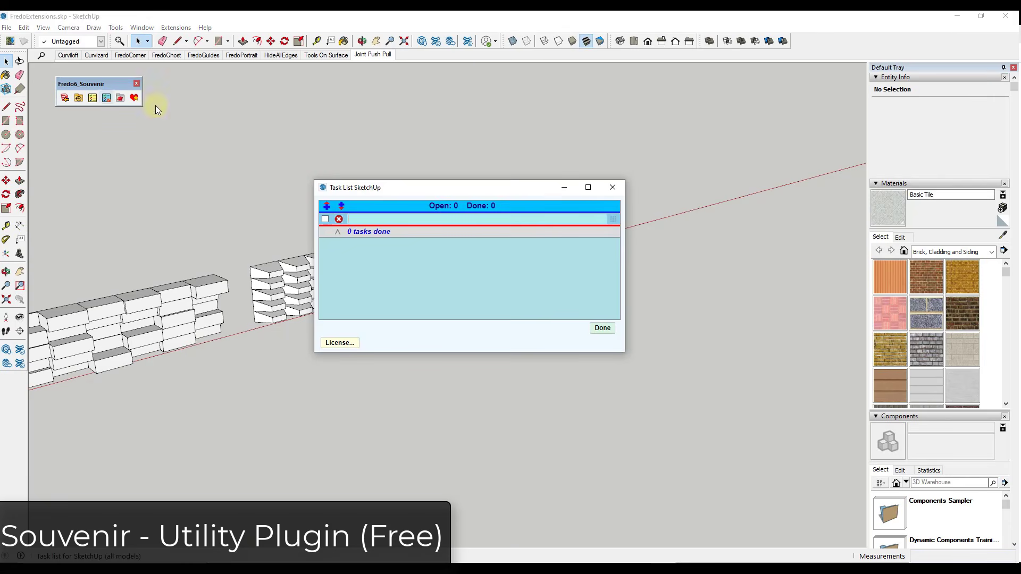
pyautogui.click(613, 188)
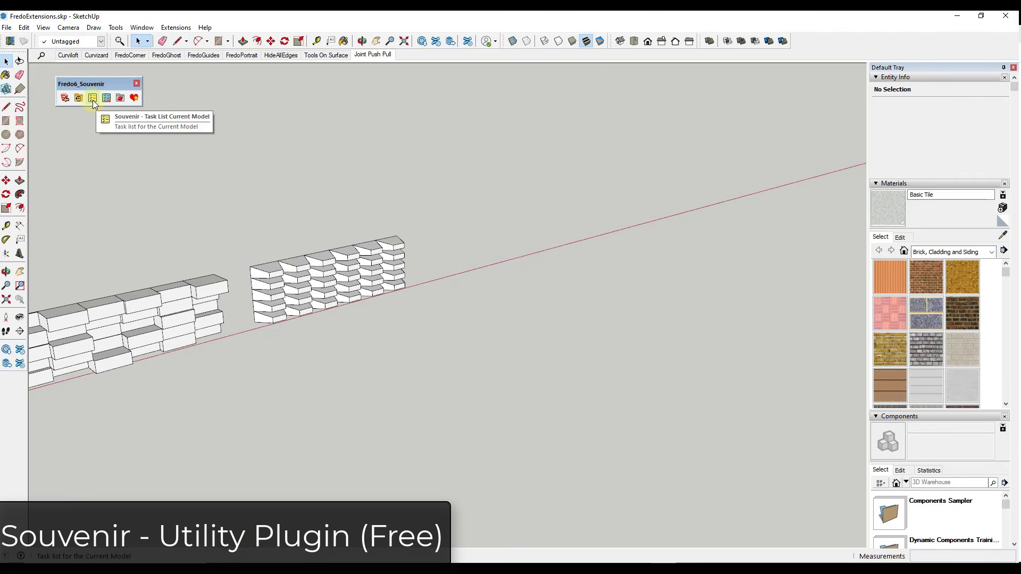
pyautogui.click(120, 99)
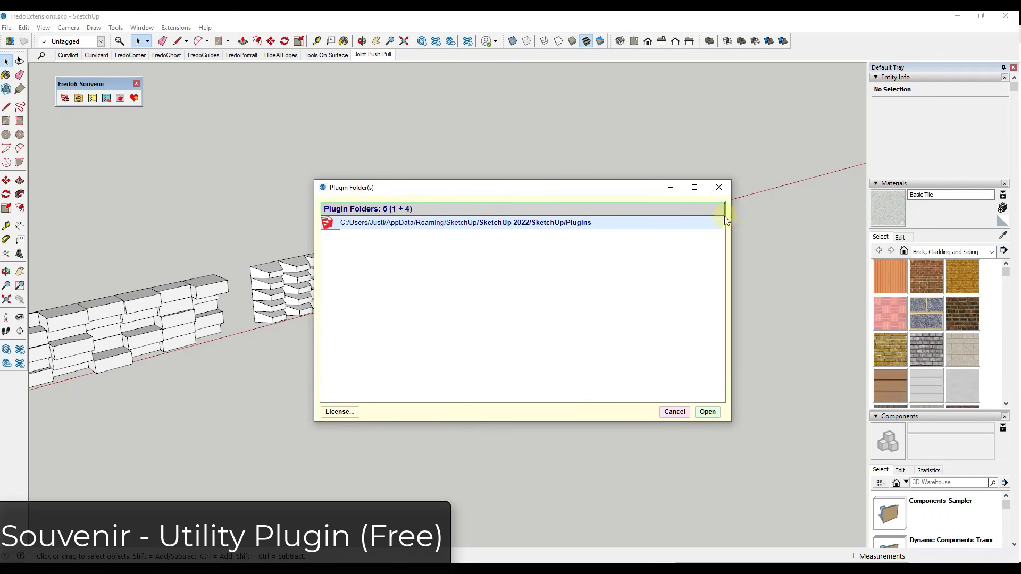
pyautogui.click(719, 188)
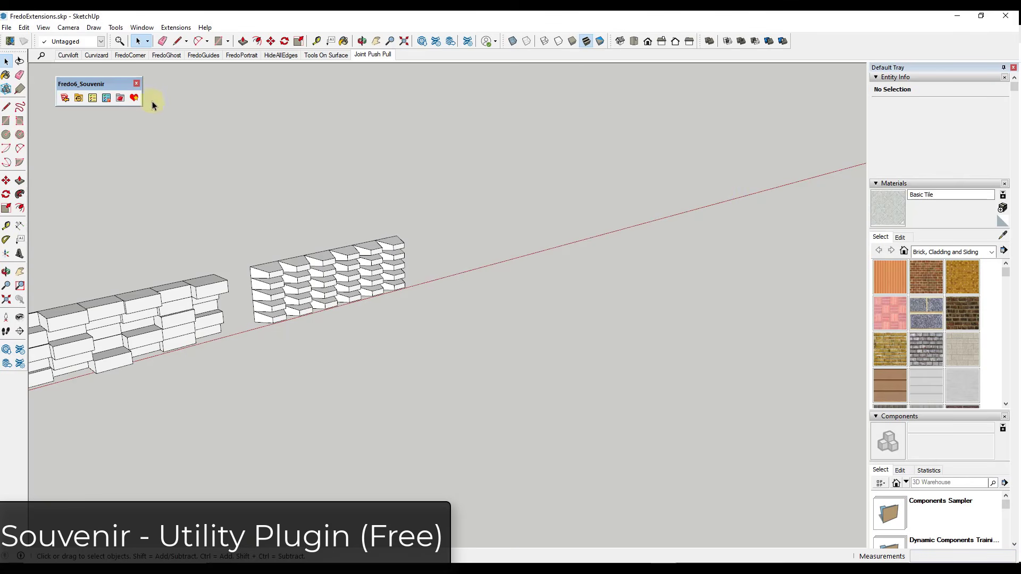
# Step: Open the Plugins folder from Souvenir's favorites, look over its contents and close the folder window
pyautogui.click(133, 99)
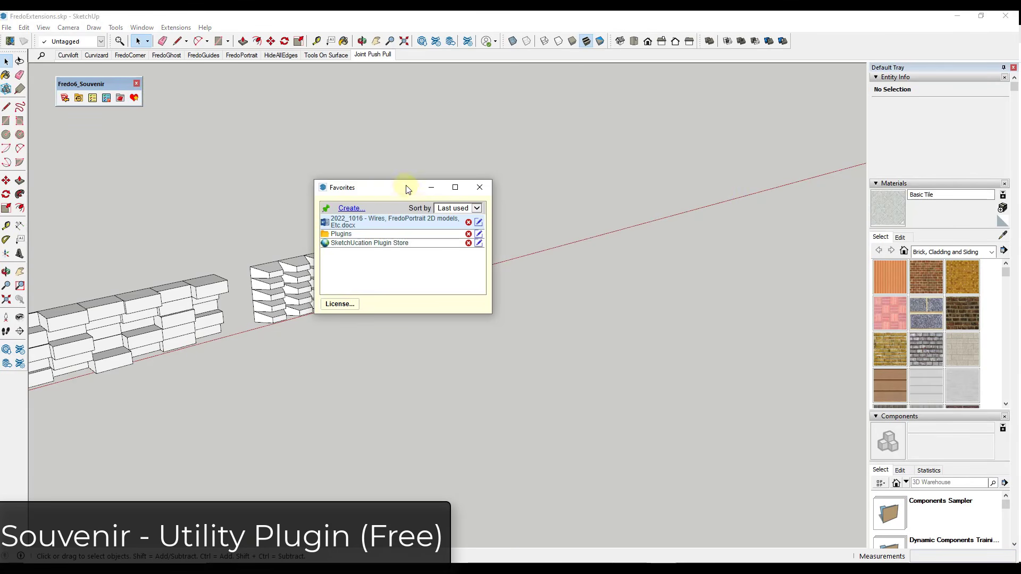
pyautogui.moveTo(392, 192); pyautogui.dragTo(266, 110)
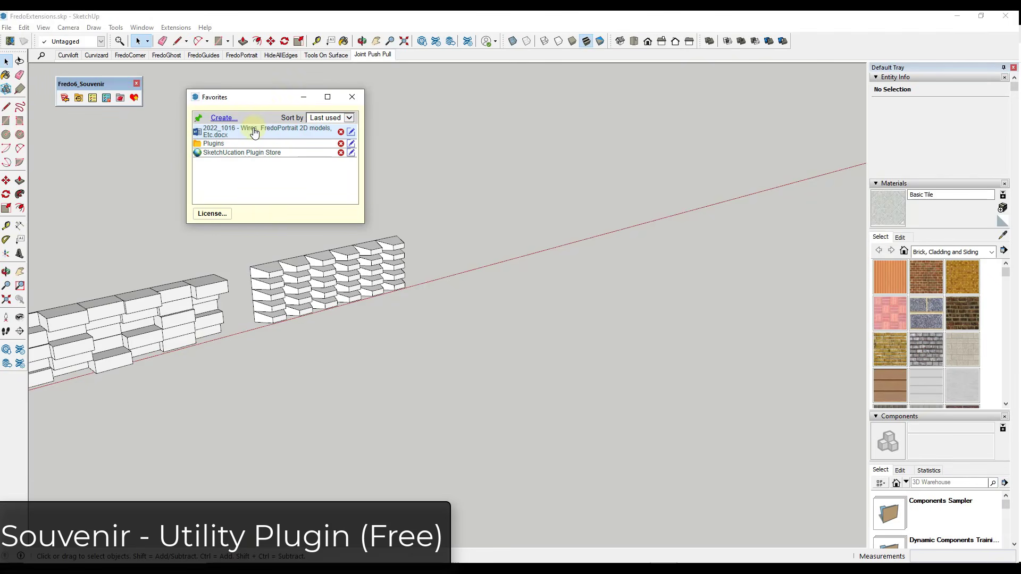
pyautogui.click(211, 145)
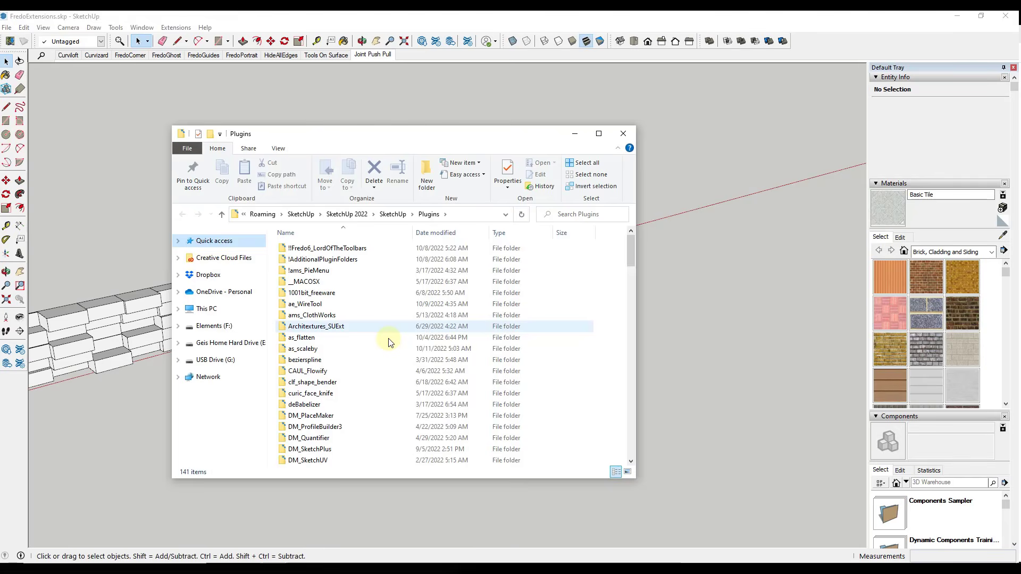
pyautogui.click(623, 136)
# Step: Open the SketchUcation Plugin Store web page from Souvenir's favorites and close the browser
pyautogui.click(134, 97)
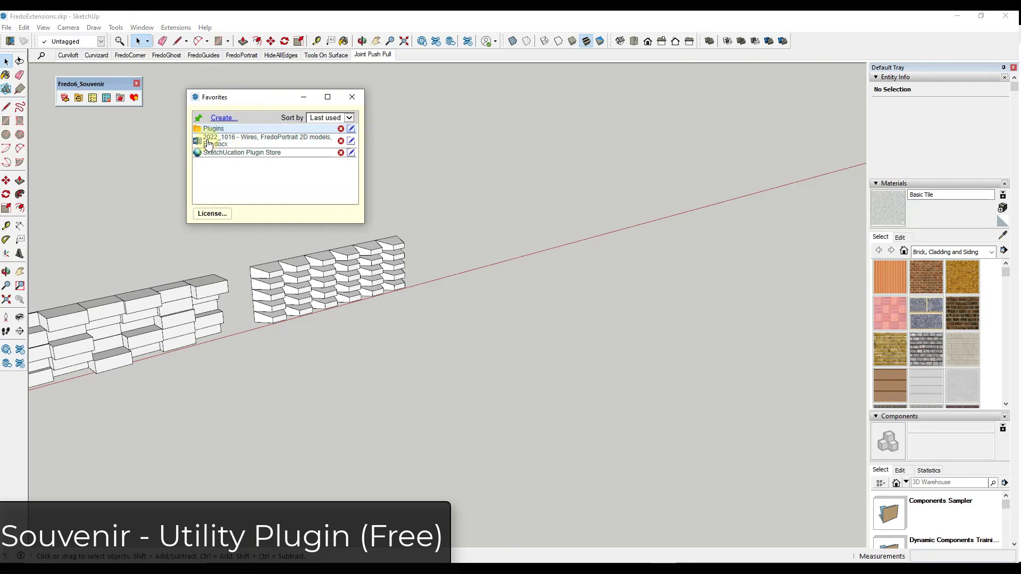
pyautogui.click(231, 155)
pyautogui.doubleClick(231, 153)
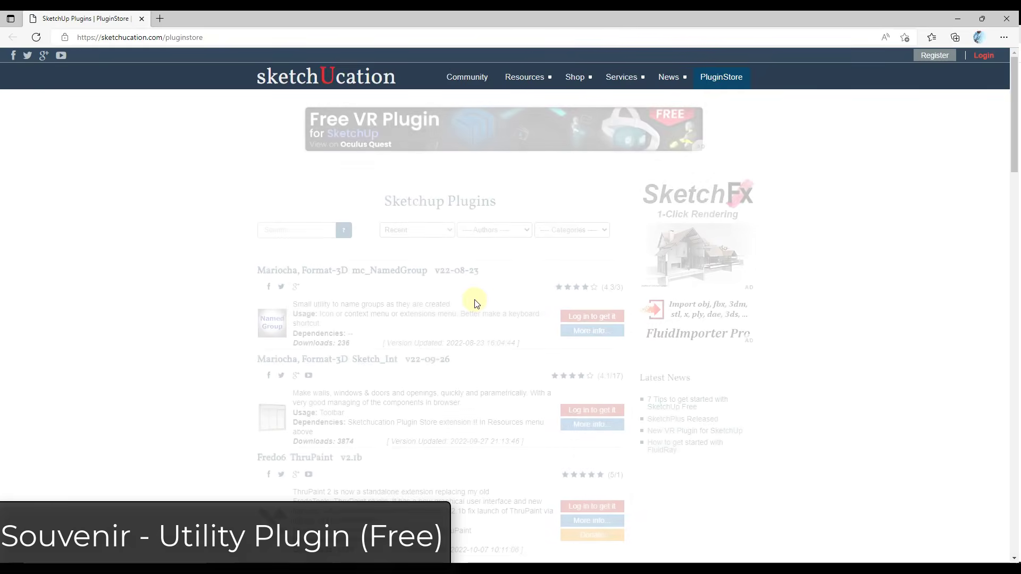
pyautogui.click(1002, 23)
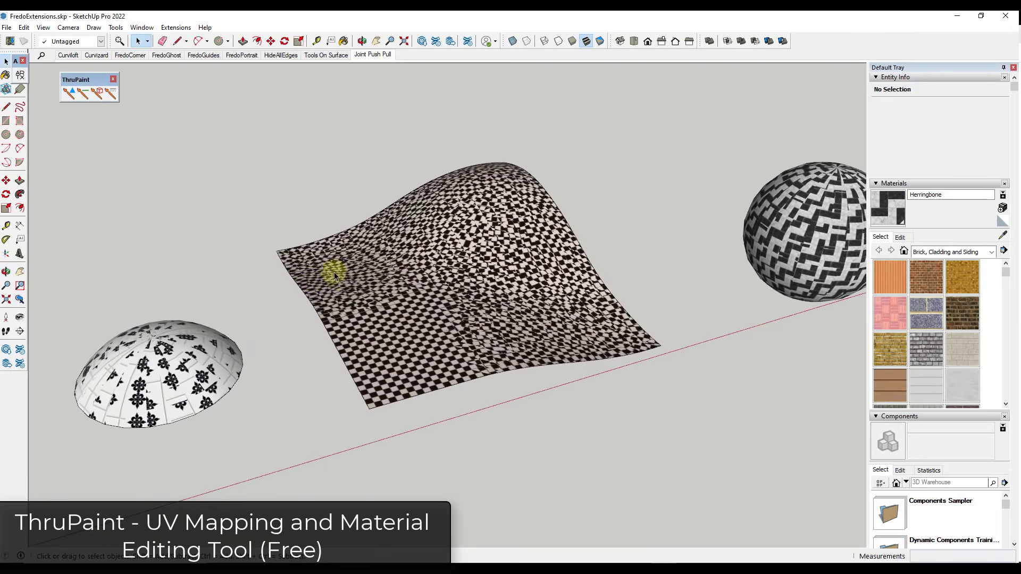
# Step: Paint the dome's surface with the Herringbone material using ThruPaint's face painting in natural UV mode
pyautogui.scroll(1, 352, 269)
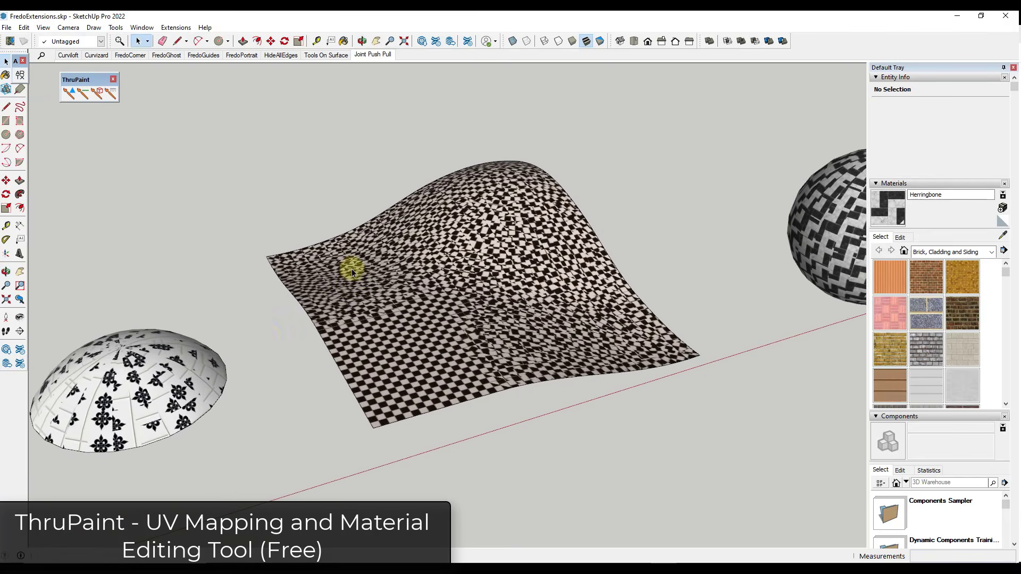
pyautogui.scroll(-1, 269, 336)
pyautogui.scroll(-1, 109, 380)
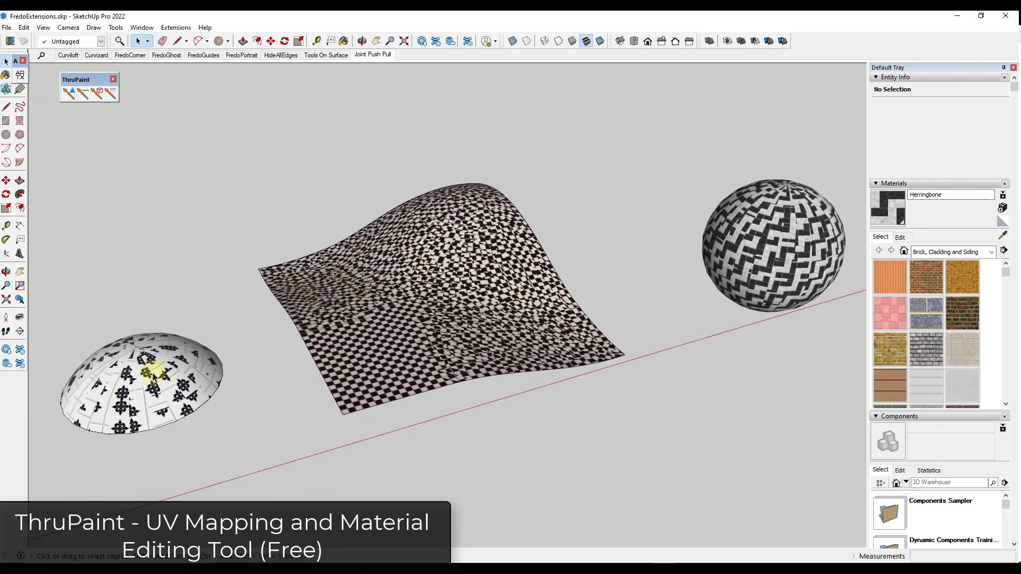
pyautogui.scroll(-1, 139, 375)
pyautogui.scroll(5, 139, 375)
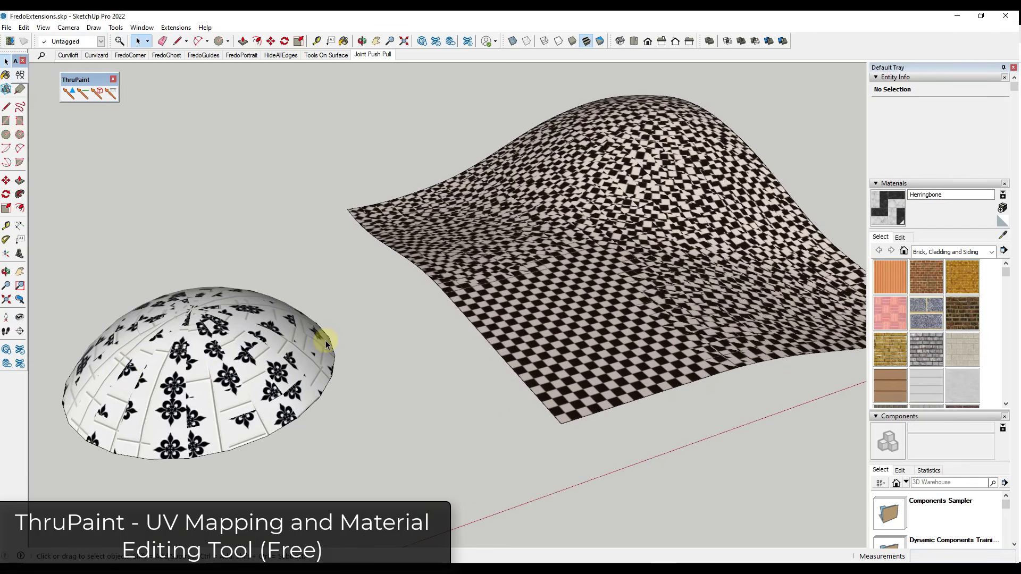
pyautogui.click(68, 95)
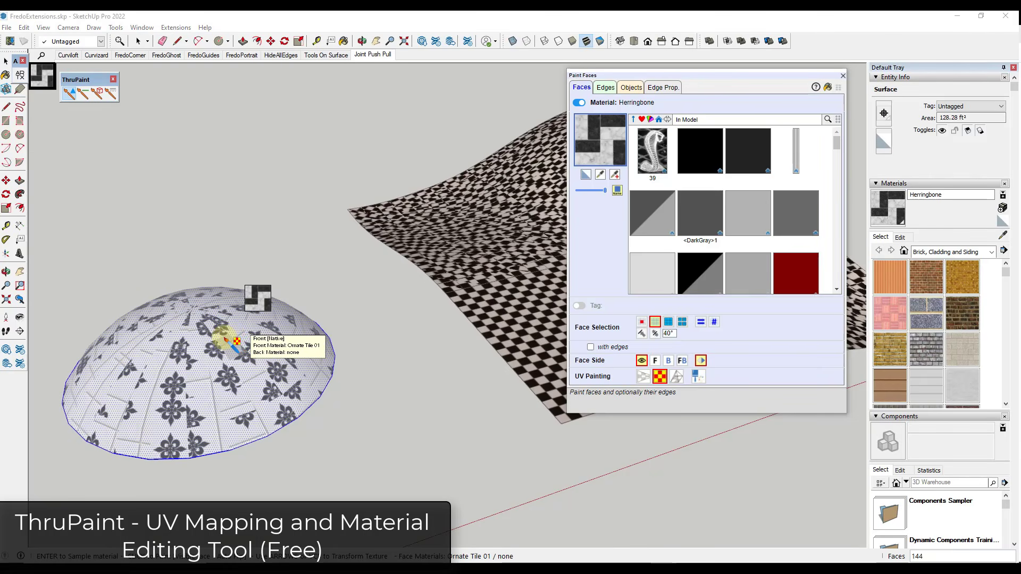
pyautogui.click(230, 340)
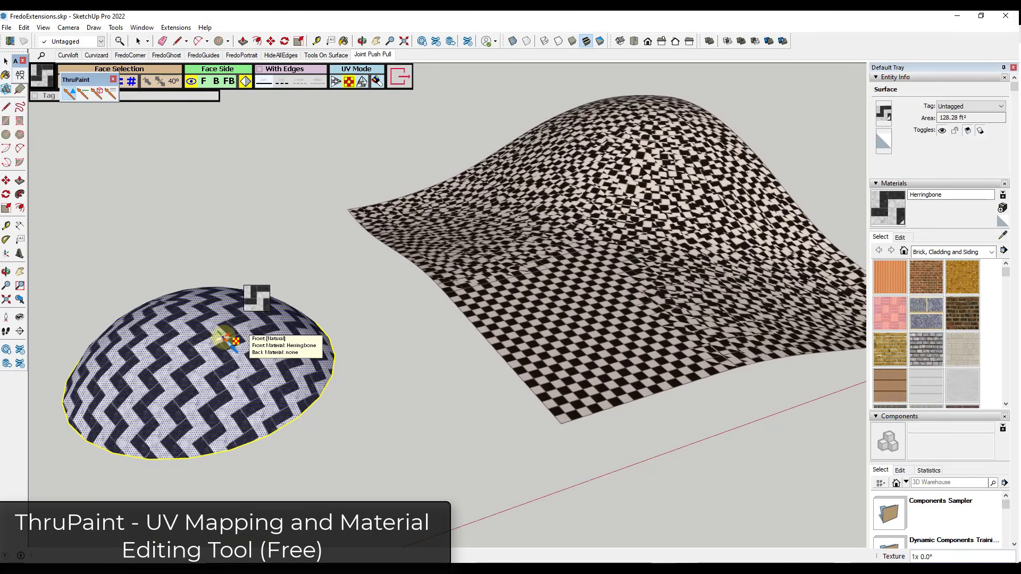
pyautogui.moveTo(365, 322); pyautogui.dragTo(275, 346, button='middle')
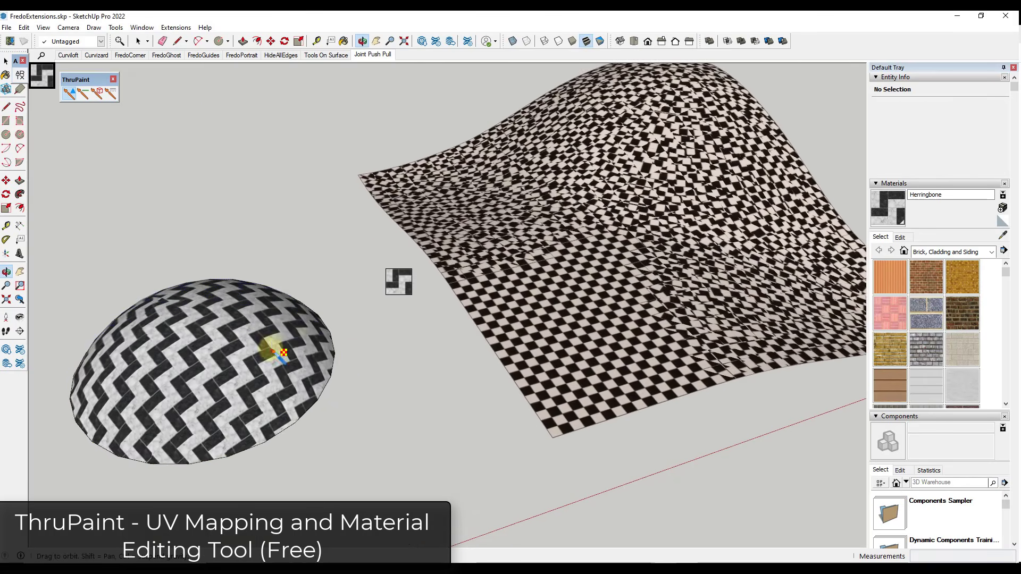
pyautogui.click(213, 337)
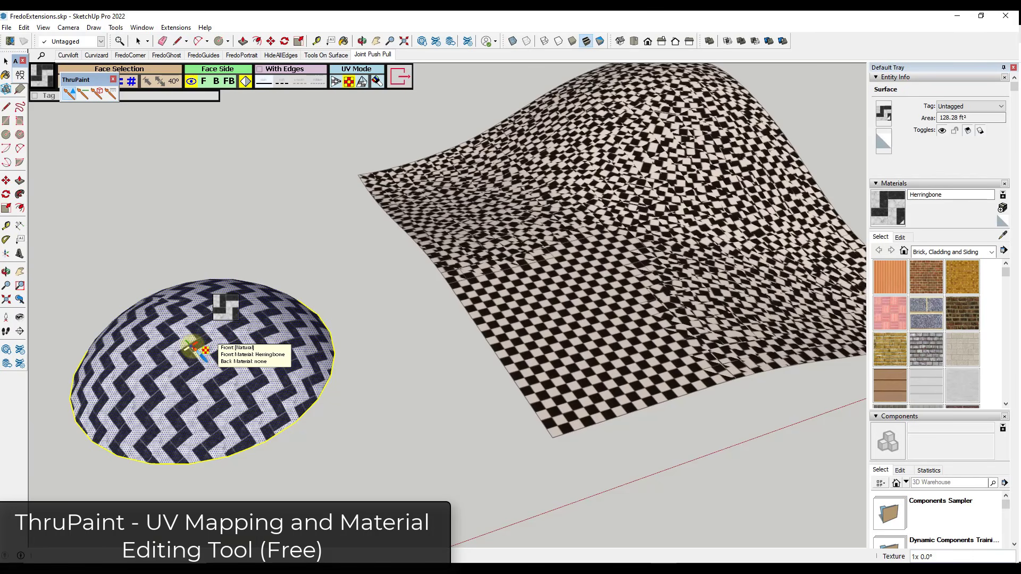
pyautogui.moveTo(196, 347)
pyautogui.mouseDown(button='middle')
pyautogui.moveTo(229, 369)
pyautogui.moveTo(213, 398)
pyautogui.moveTo(227, 304)
pyautogui.moveTo(228, 319)
pyautogui.mouseUp(button='middle')
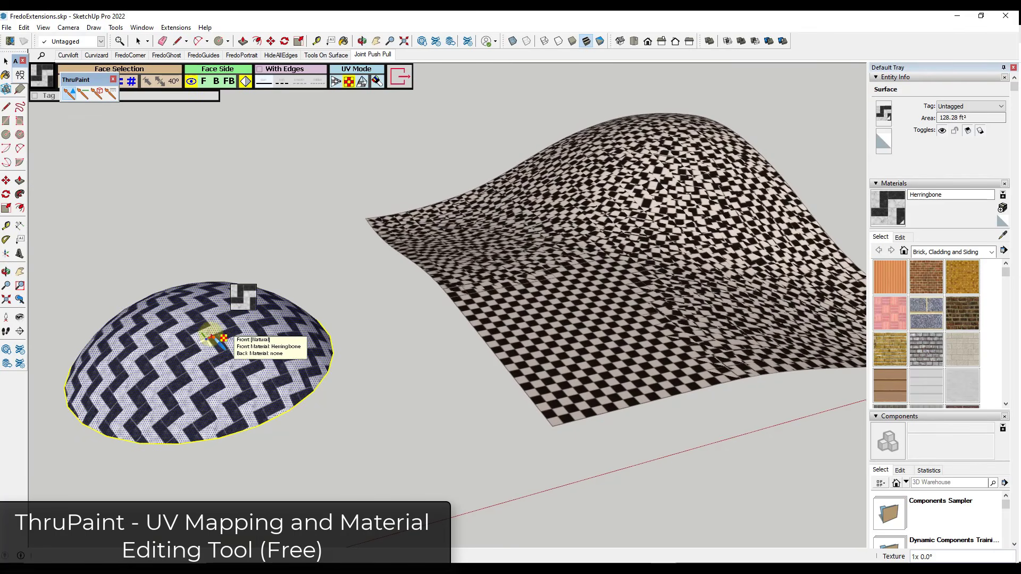
# Step: Switch ThruPaint to the native UV mode and repaint the dome with the Herringbone material
pyautogui.click(336, 81)
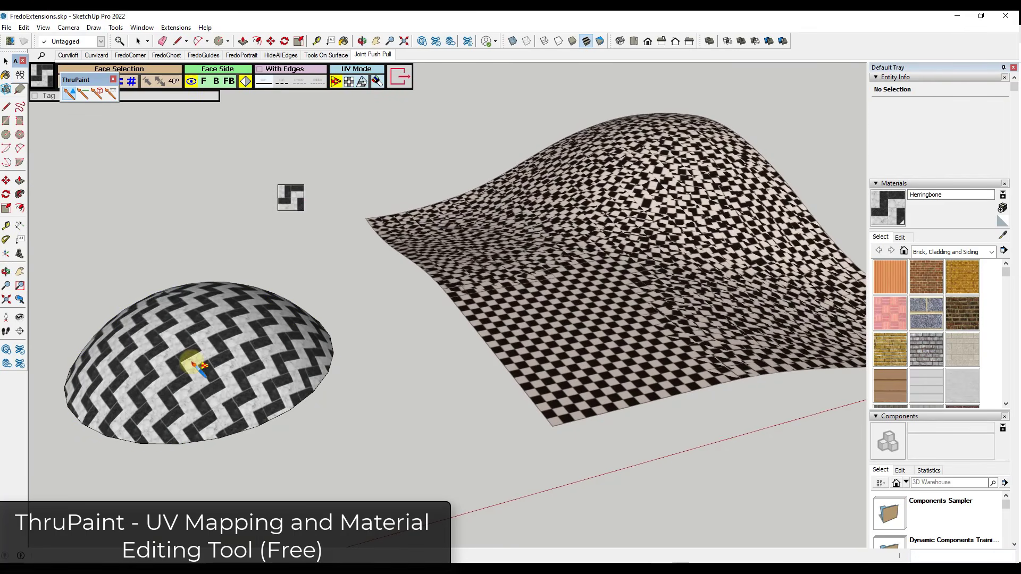
pyautogui.click(199, 334)
pyautogui.moveTo(237, 334)
pyautogui.mouseDown(button='middle')
pyautogui.moveTo(240, 362)
pyautogui.moveTo(234, 346)
pyautogui.mouseUp(button='middle')
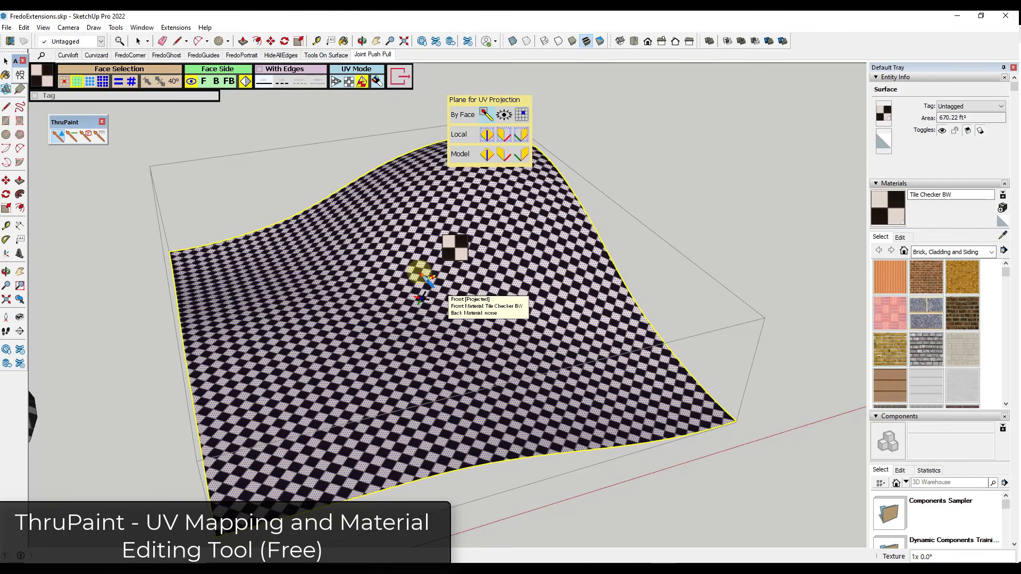
# Step: Shift the projected Tile Checker BW texture across the wavy surface with ThruPaint's texture transformation
pyautogui.click(407, 284)
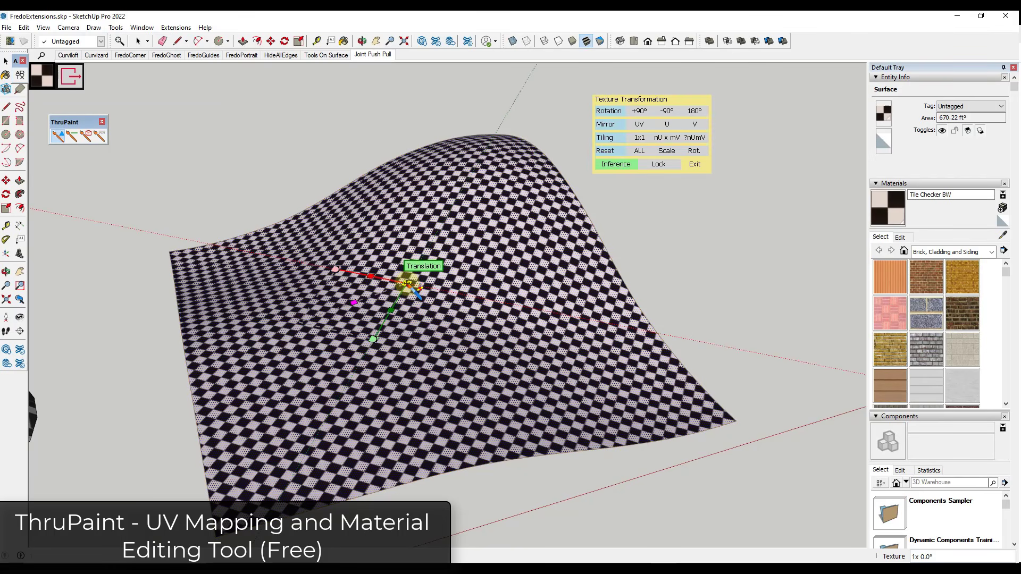
pyautogui.click(407, 287)
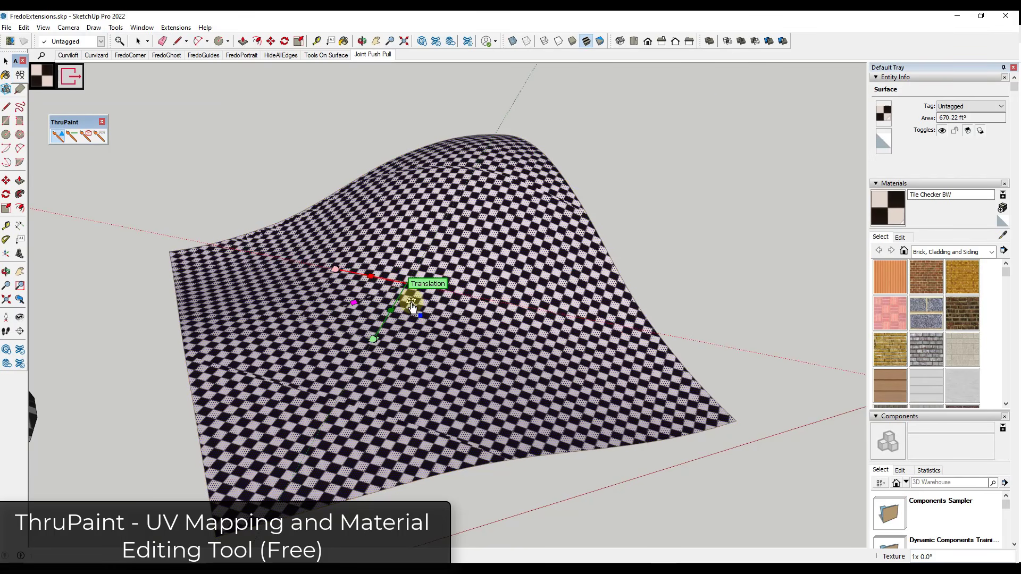
pyautogui.click(409, 288)
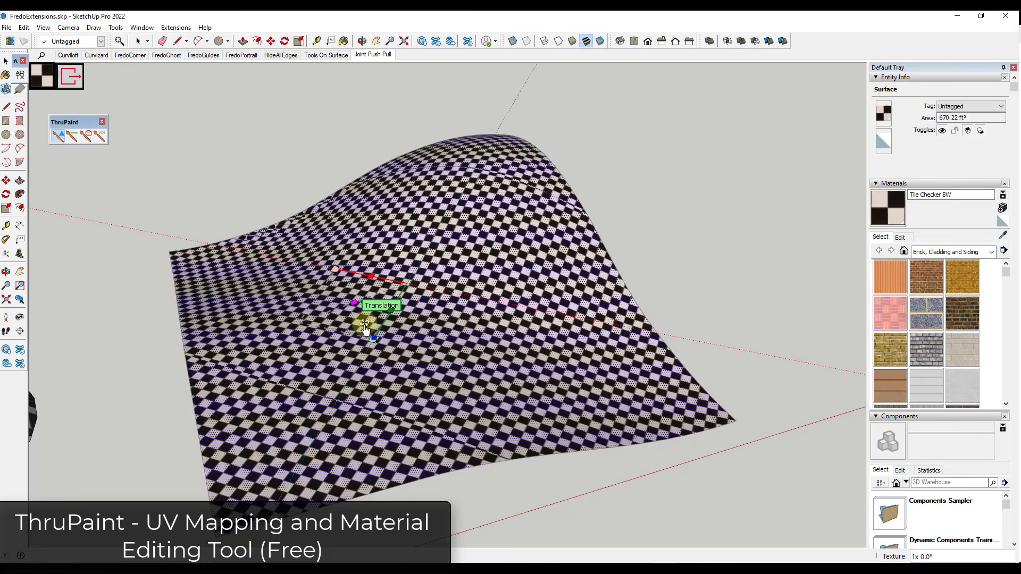
pyautogui.moveTo(377, 345); pyautogui.dragTo(345, 352)
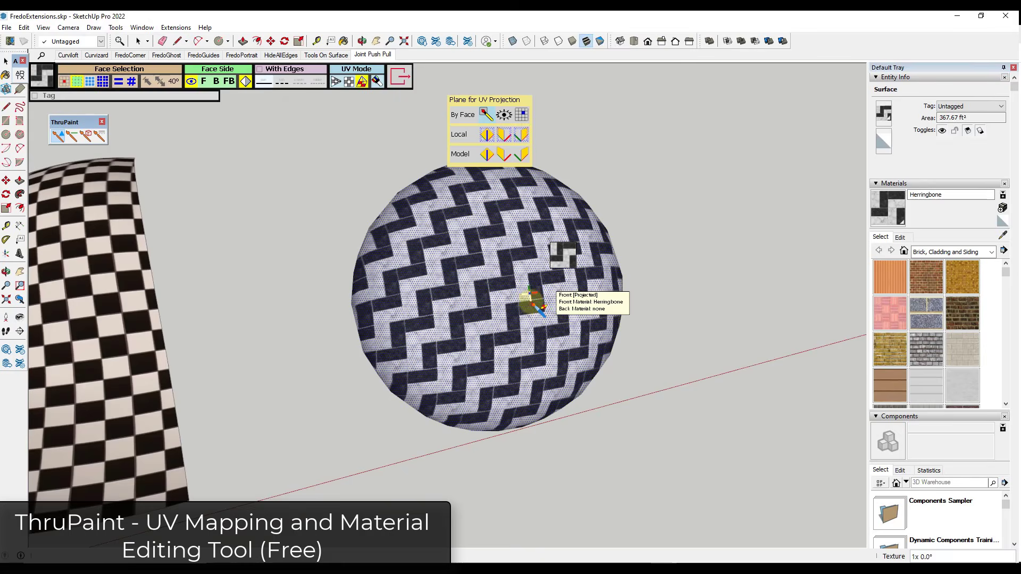
# Step: Change the UV mode from projected, repaint the sphere with Herringbone, and shift the texture along its surface
pyautogui.click(336, 81)
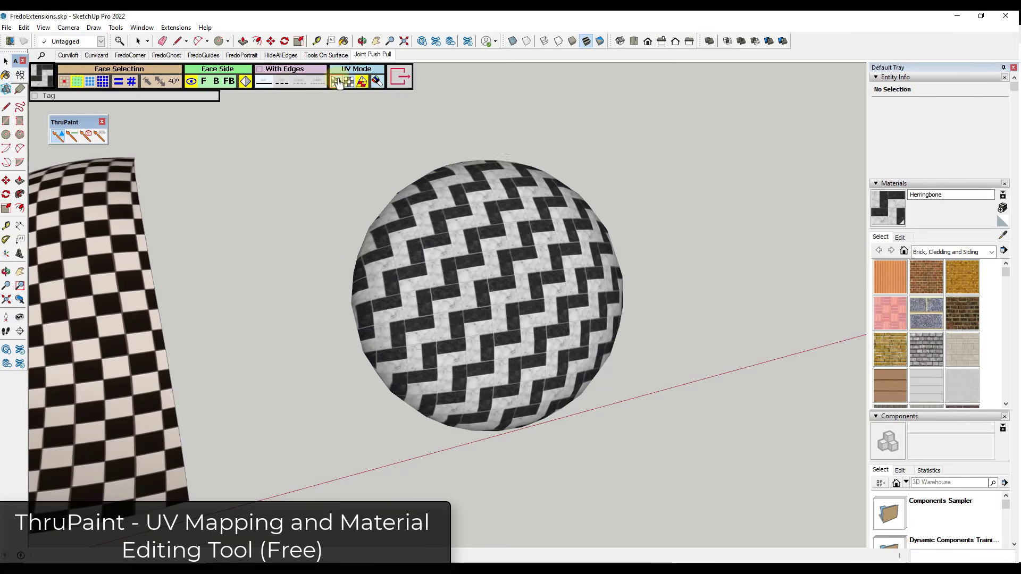
pyautogui.click(457, 270)
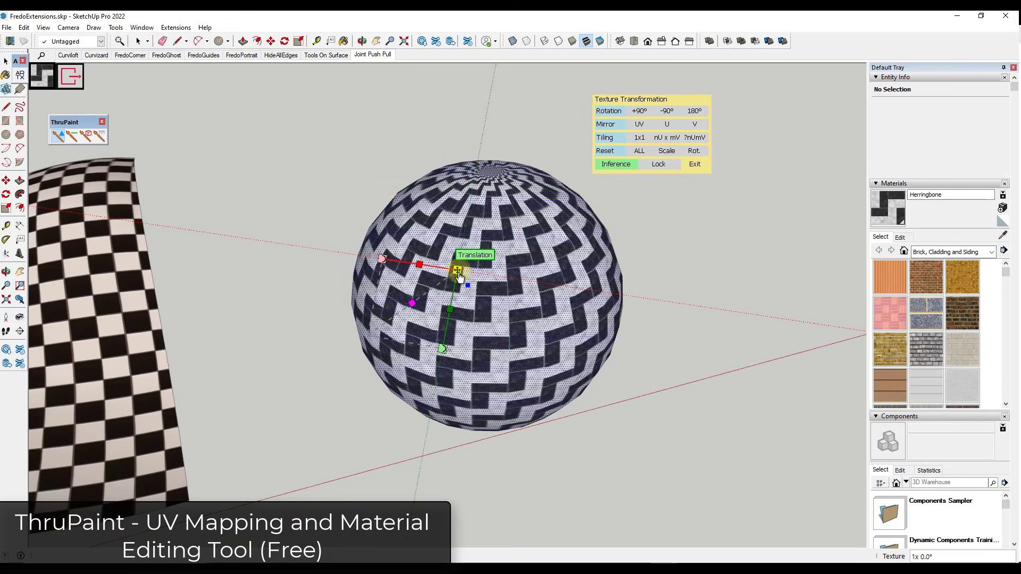
pyautogui.moveTo(458, 276); pyautogui.dragTo(416, 305)
pyautogui.moveTo(576, 285); pyautogui.dragTo(526, 307, button='middle')
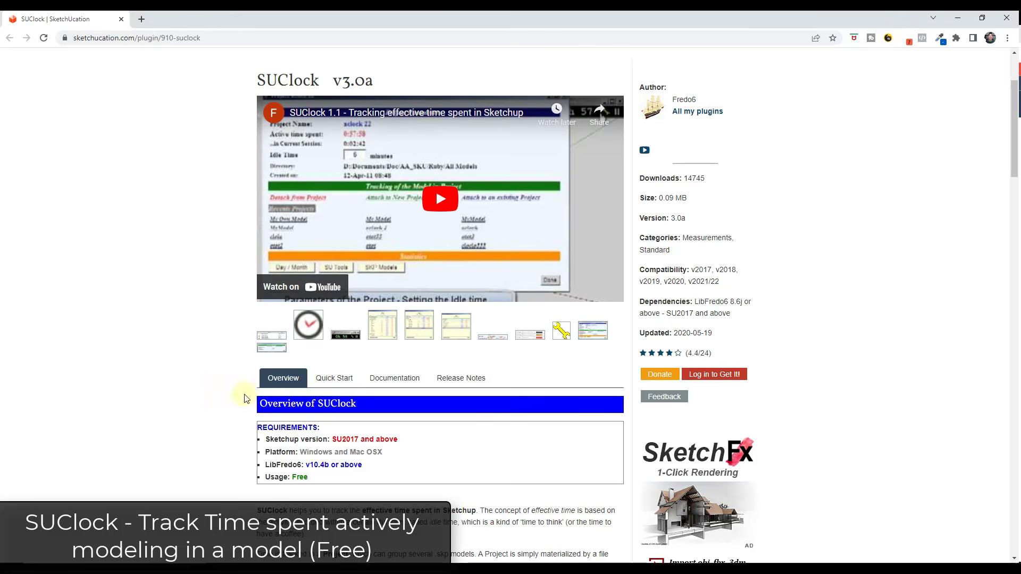
# Step: Switch to the web browser and read the SUClock overview on its SketchUcation plugin page
pyautogui.scroll(-6, 311, 489)
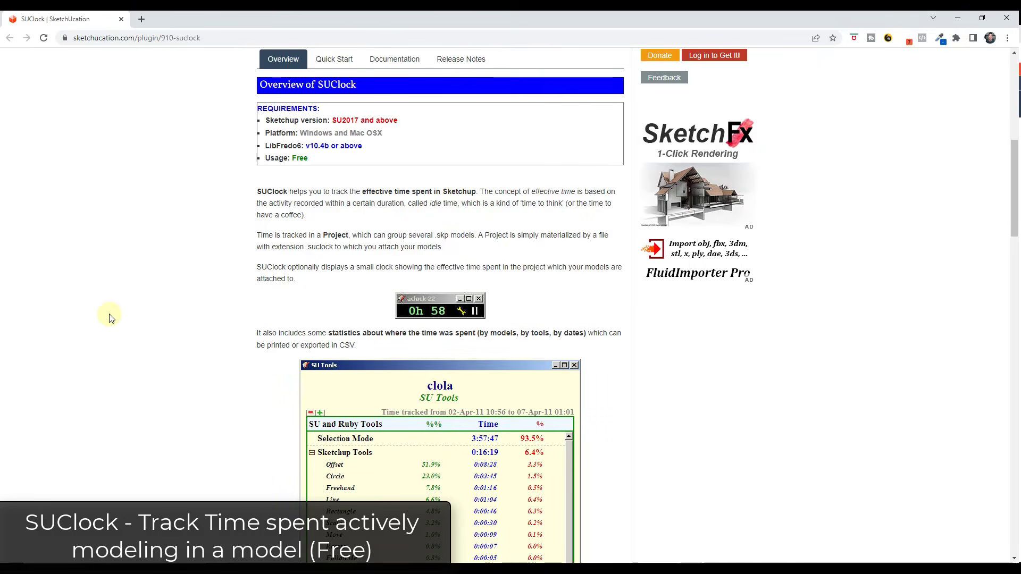
pyautogui.scroll(-1, 229, 305)
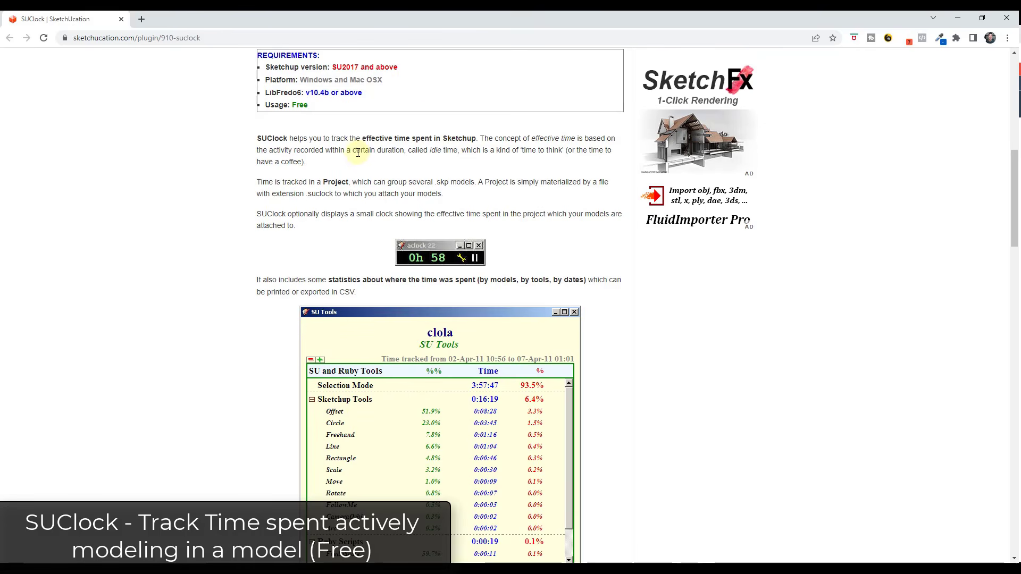
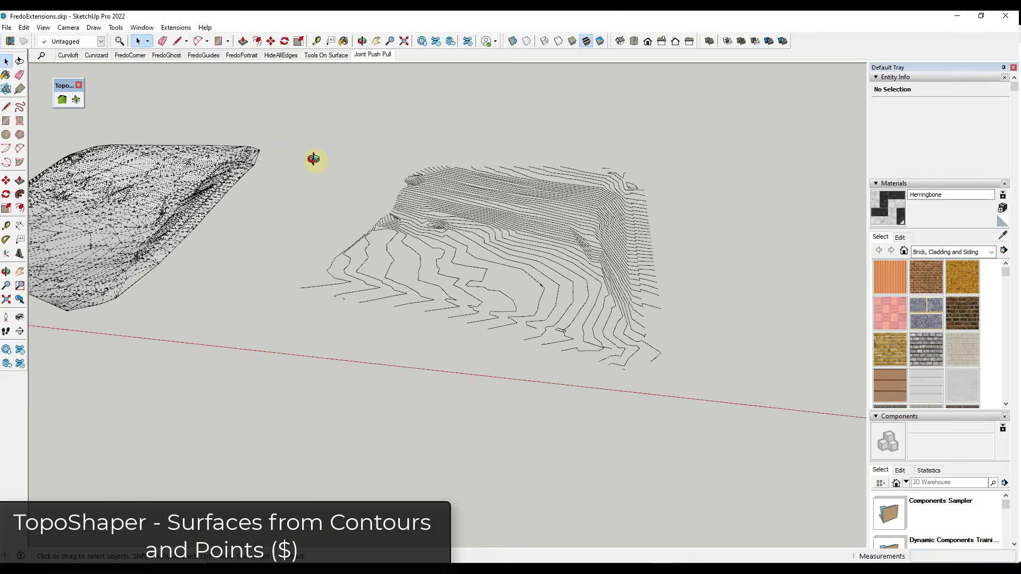
# Step: Select all the contour lines beside the terrain mesh and calculate a terrain from them with TopoShaper
pyautogui.moveTo(314, 160); pyautogui.dragTo(337, 168, button='middle')
pyautogui.moveTo(304, 132); pyautogui.dragTo(744, 395)
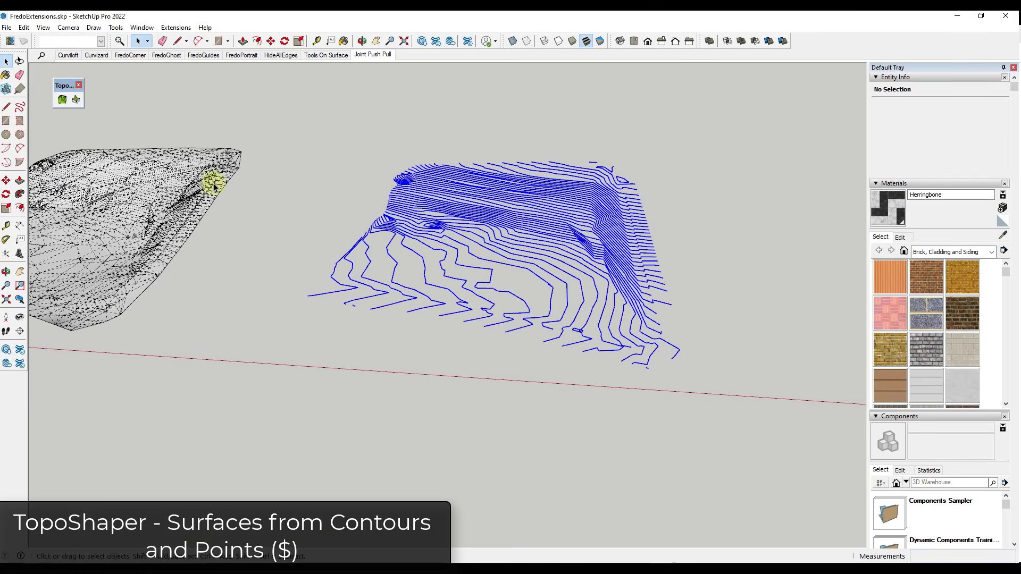
pyautogui.click(61, 101)
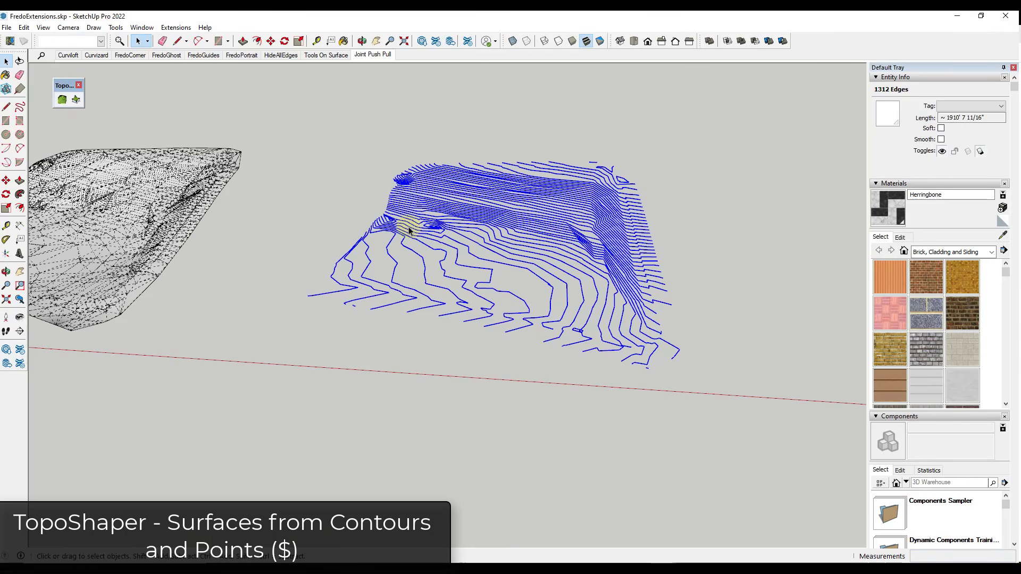
pyautogui.moveTo(438, 241); pyautogui.dragTo(452, 232, button='middle')
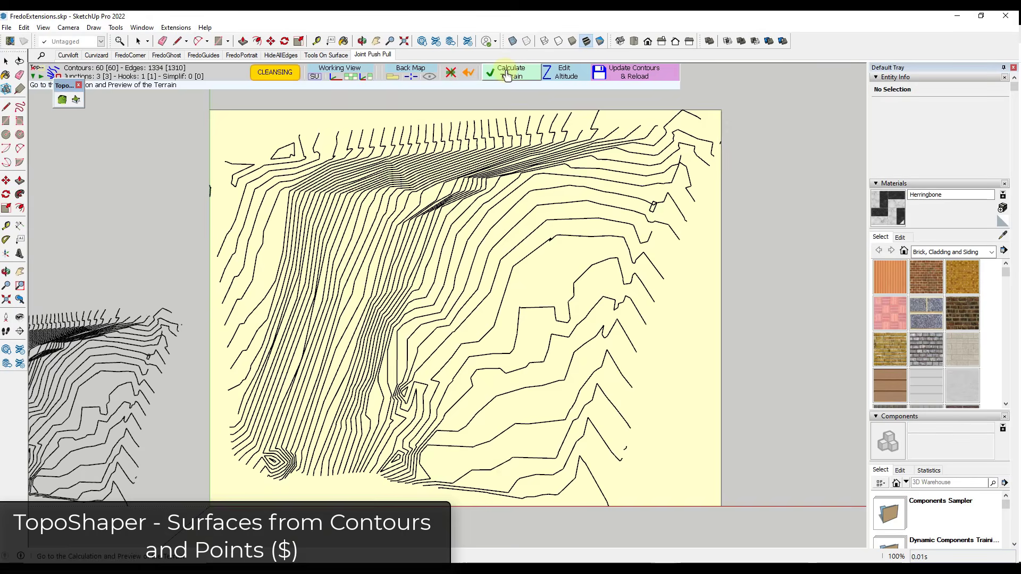
pyautogui.click(505, 75)
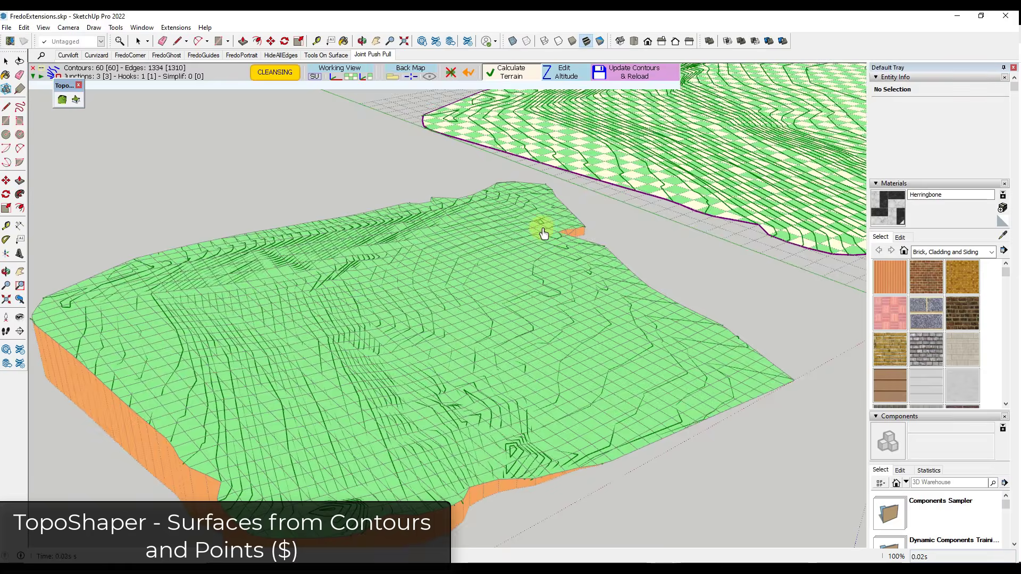
# Step: Examine the previewed terrain and its contour map, checking the altitudes of individual contours
pyautogui.scroll(-6, 352, 391)
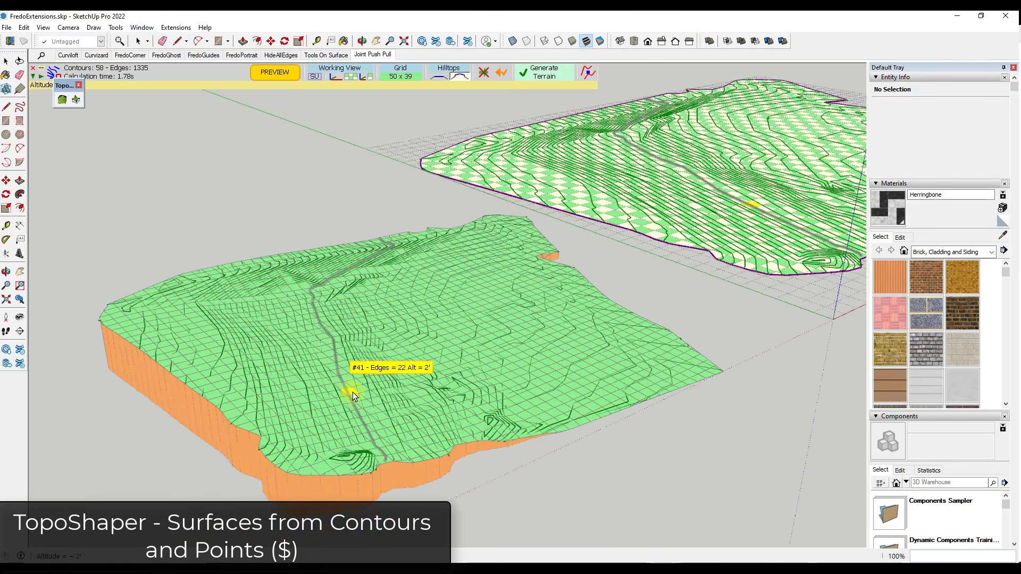
pyautogui.scroll(4, 686, 281)
pyautogui.scroll(5, 749, 253)
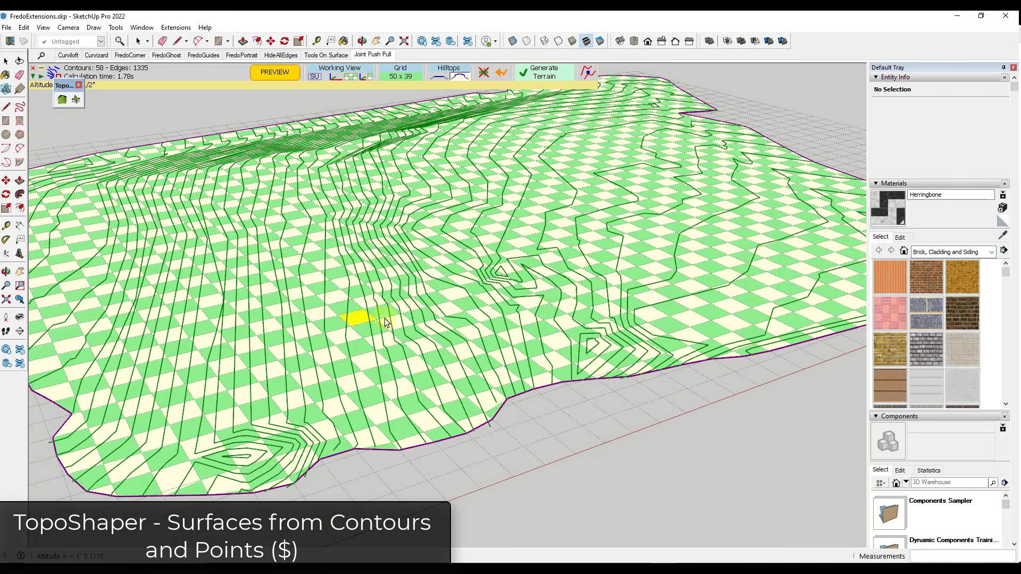
pyautogui.scroll(-5, 386, 349)
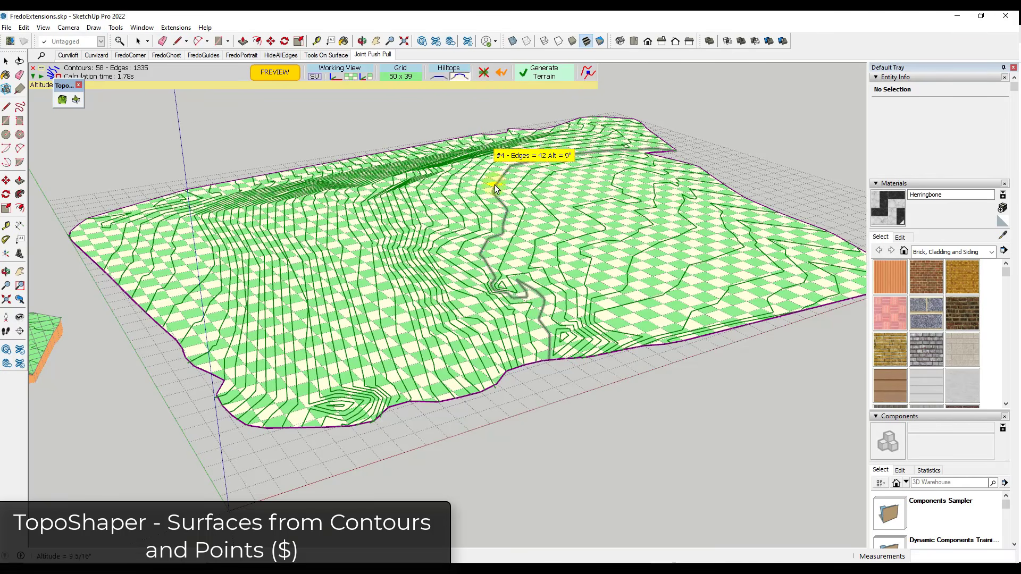
pyautogui.scroll(-3, 467, 194)
pyautogui.scroll(-1, 458, 192)
pyautogui.scroll(3, 80, 341)
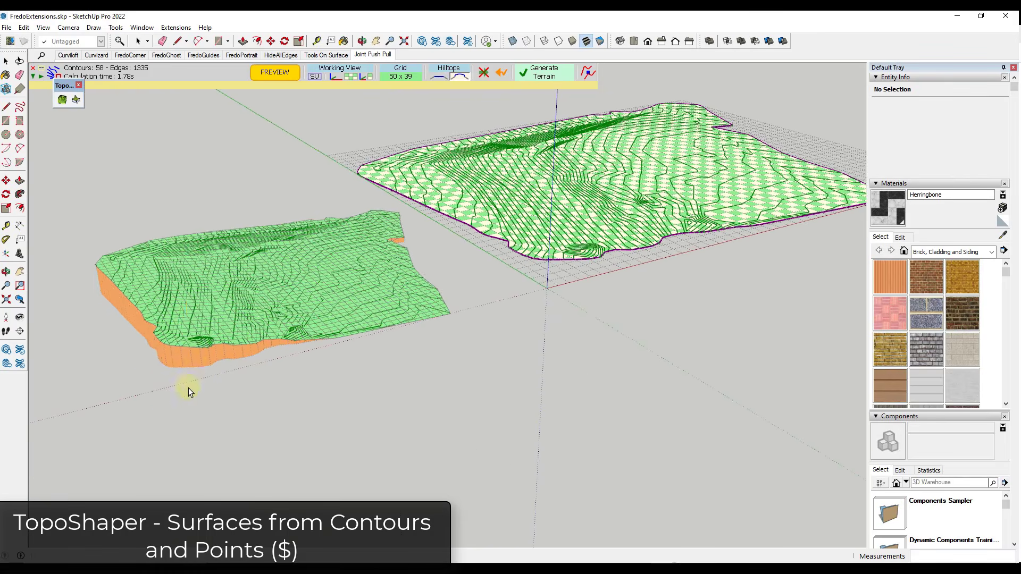
pyautogui.moveTo(209, 353); pyautogui.dragTo(152, 360, button='middle')
pyautogui.scroll(-2, 186, 330)
pyautogui.scroll(3, 744, 183)
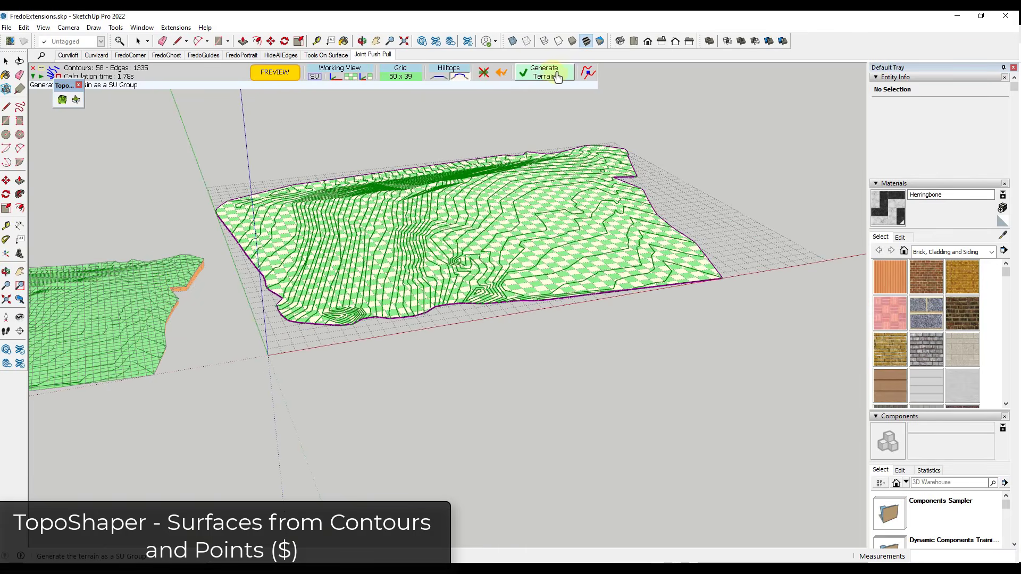
# Step: Generate the previewed TopoShaper terrain as a group, inspect its surface and exit the tool
pyautogui.click(552, 72)
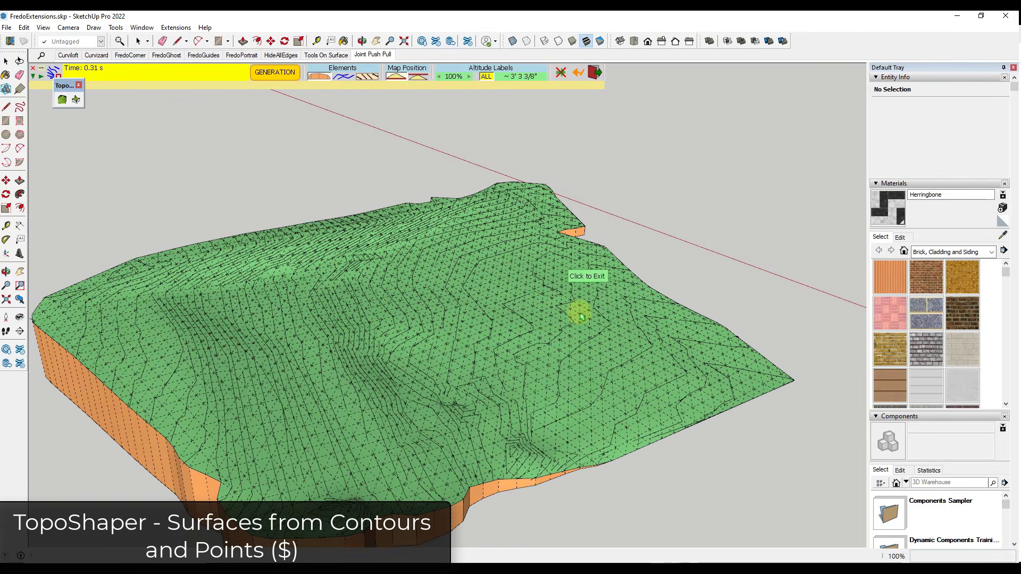
pyautogui.moveTo(578, 310); pyautogui.dragTo(645, 325, button='middle')
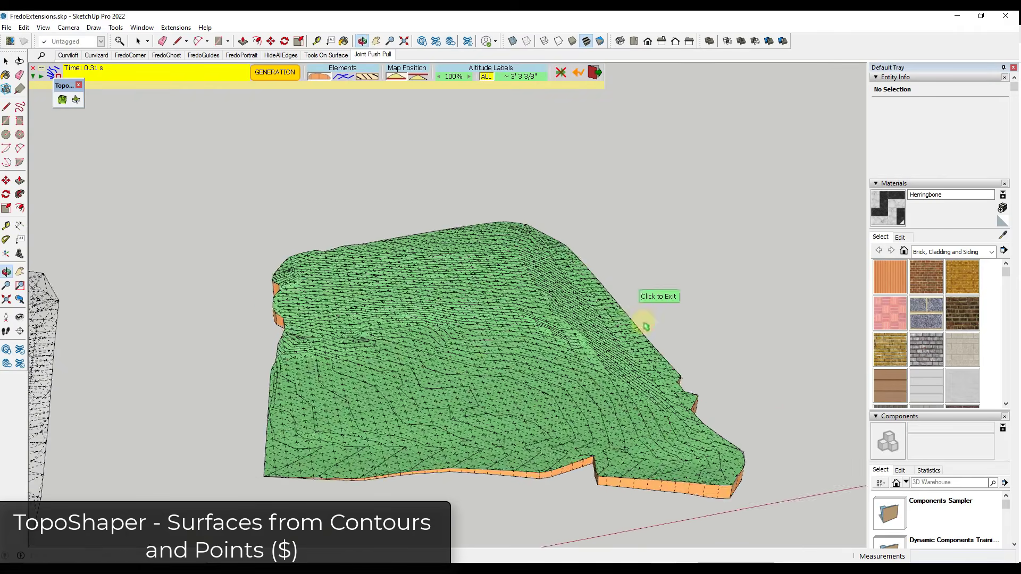
pyautogui.scroll(-3, 567, 333)
pyautogui.moveTo(129, 417); pyautogui.dragTo(123, 439, button='middle')
pyautogui.scroll(6, 542, 367)
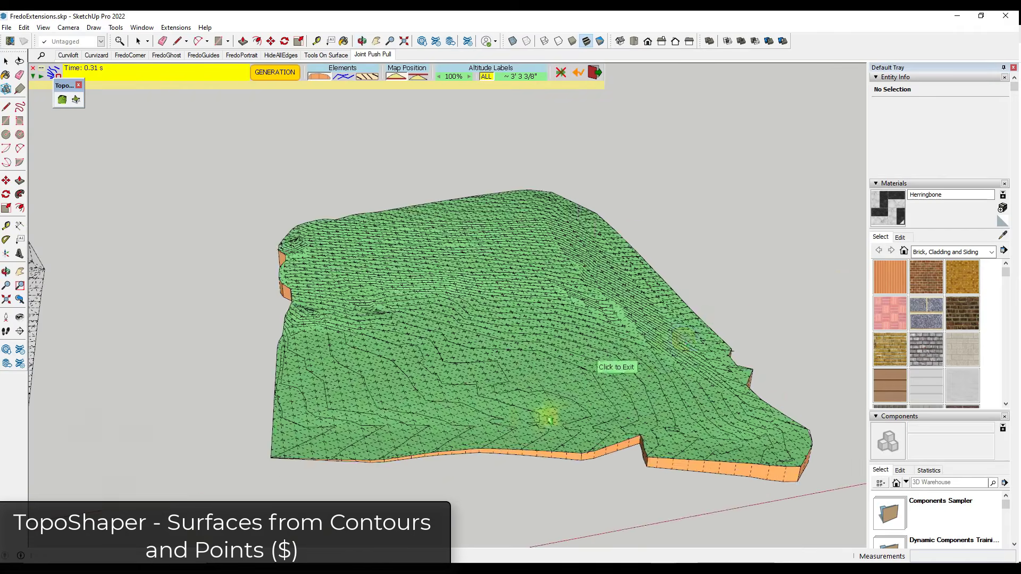
pyautogui.scroll(-5, 567, 311)
pyautogui.moveTo(467, 319); pyautogui.dragTo(522, 335, button='middle')
pyautogui.scroll(-3, 522, 335)
pyautogui.scroll(2, 592, 318)
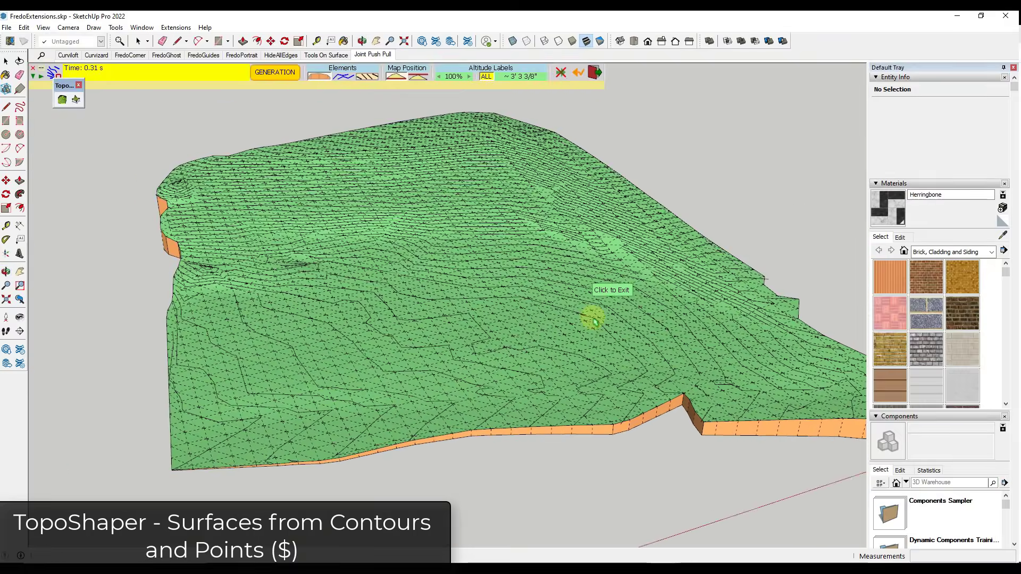
pyautogui.scroll(-2, 593, 317)
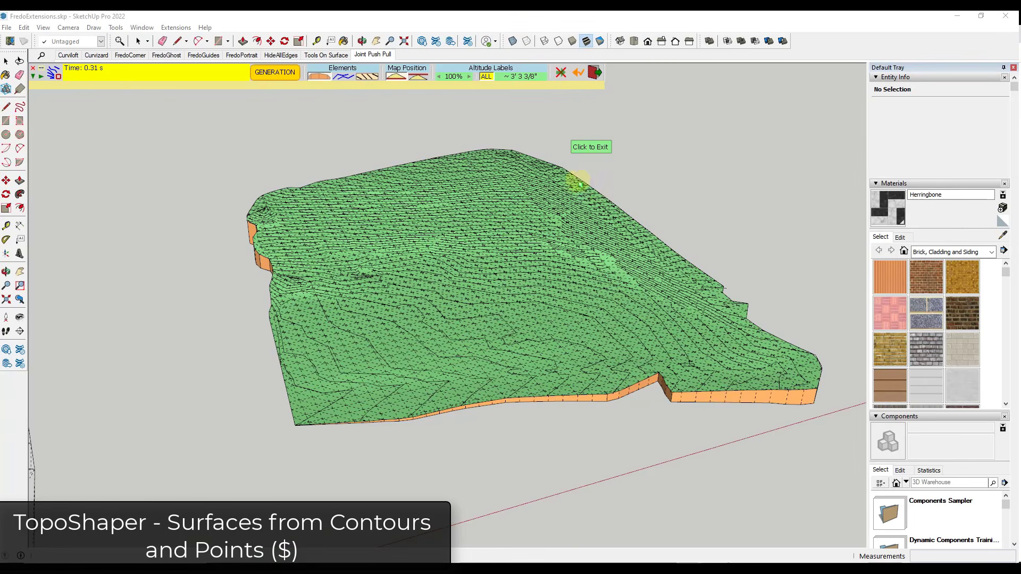
pyautogui.click(689, 179)
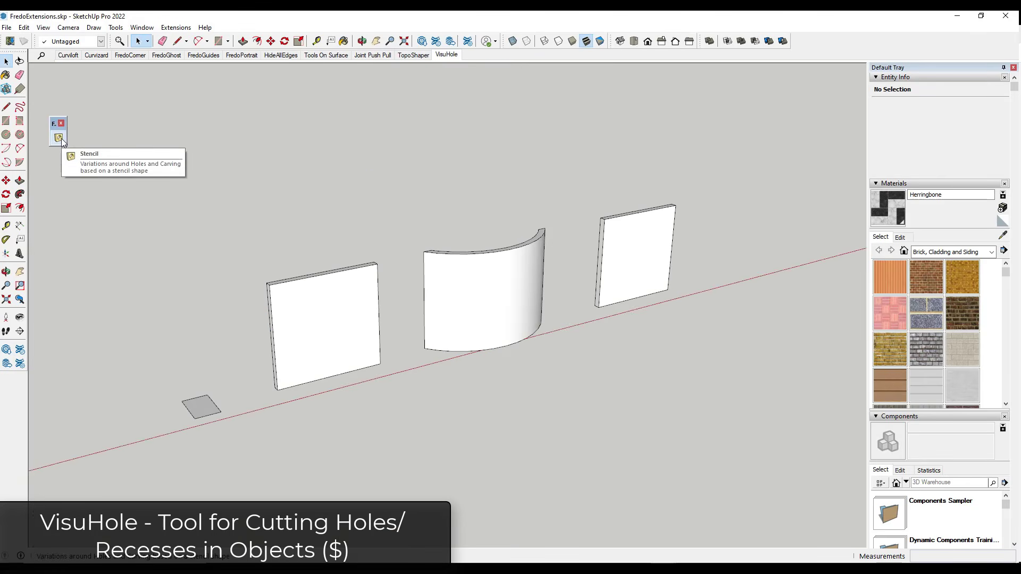
# Step: Cut a rectangular hole through the upper part of the first flat wall with VisuHole's Drill Thru mode
pyautogui.click(60, 138)
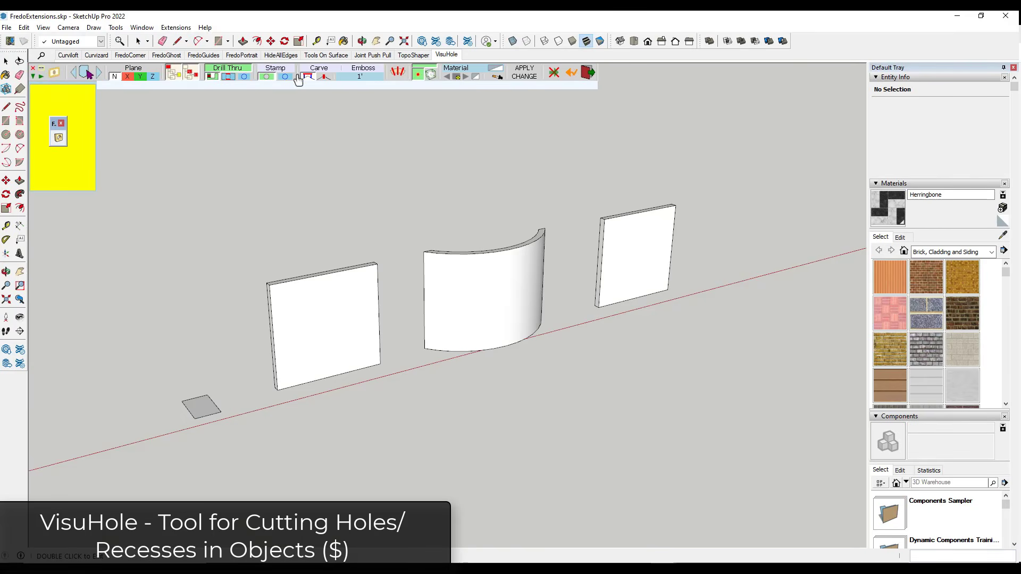
pyautogui.scroll(2, 433, 297)
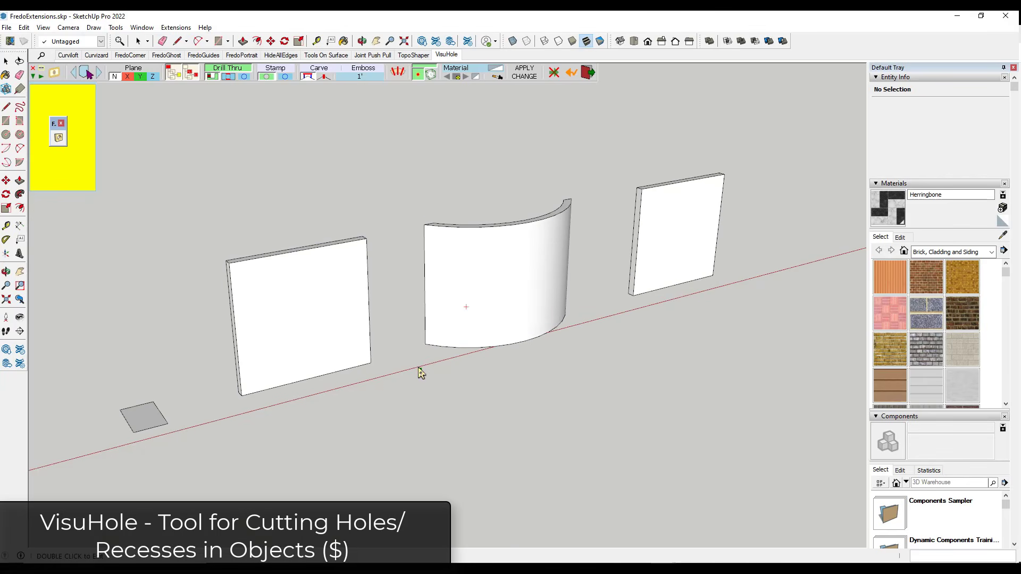
pyautogui.click(262, 302)
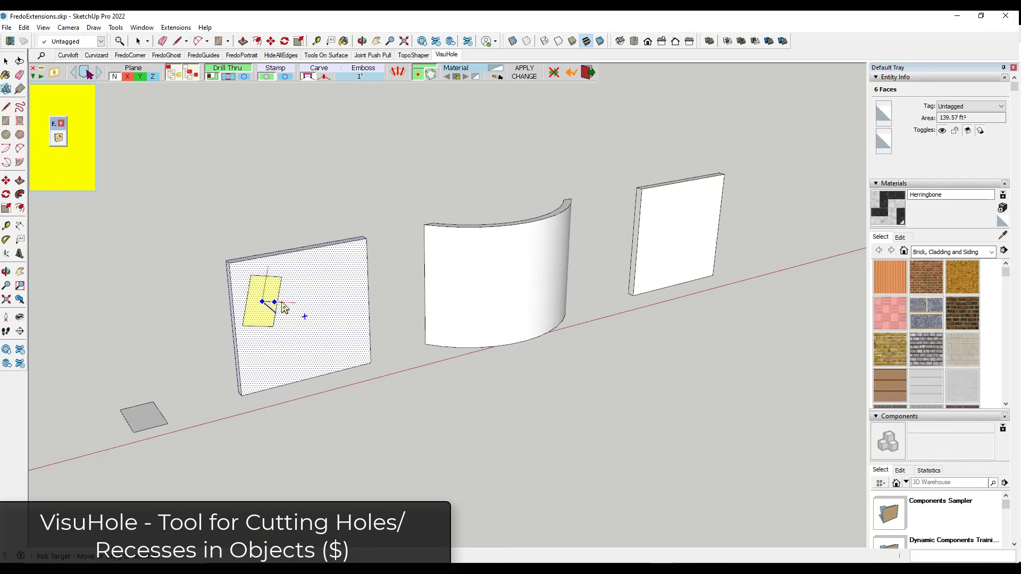
pyautogui.click(287, 301)
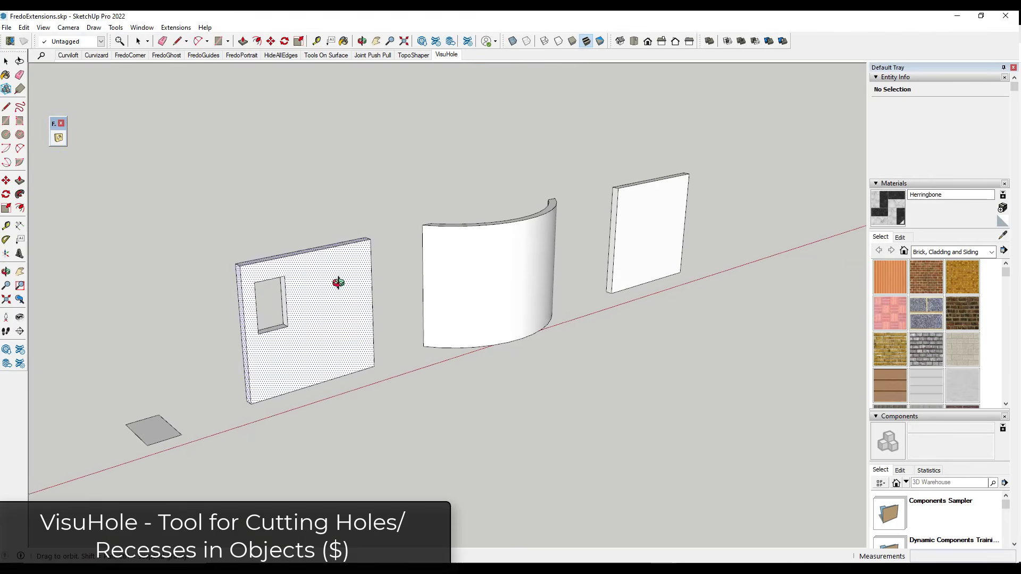
pyautogui.scroll(2, 343, 291)
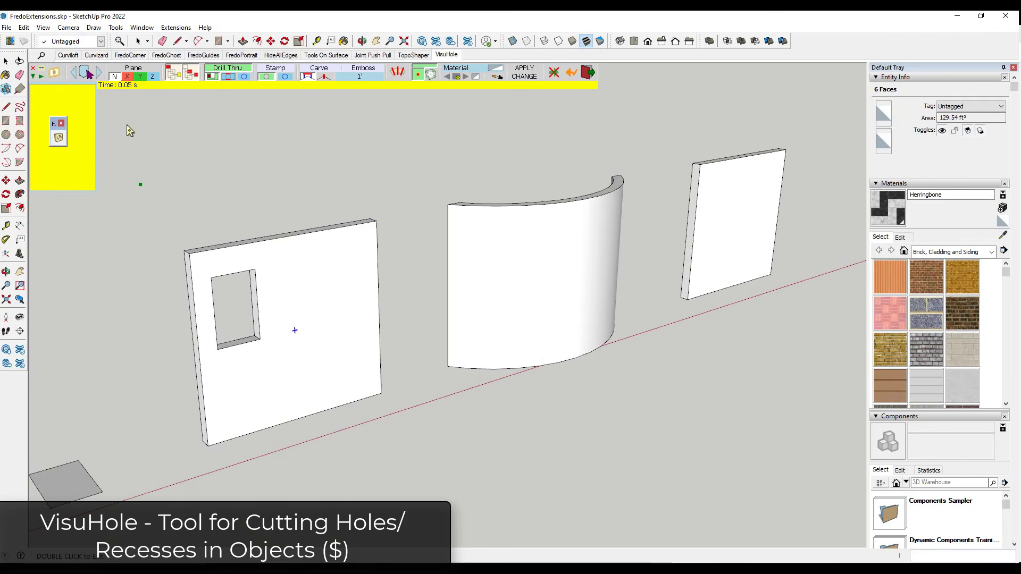
# Step: Draw a five-sided polygon face on the ground in front of the first flat wall
pyautogui.click(86, 72)
pyautogui.scroll(-2, 337, 421)
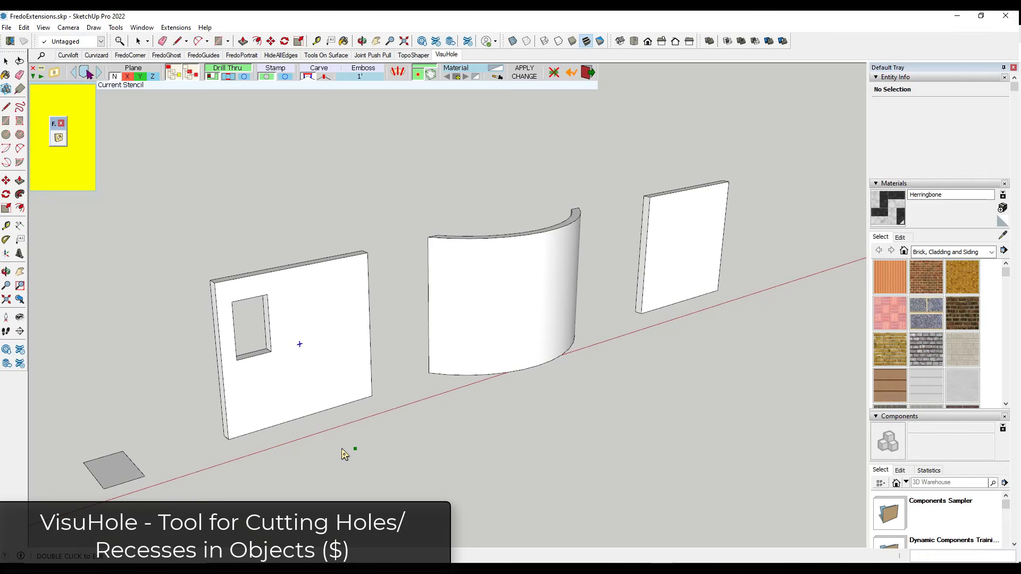
pyautogui.press('space')
pyautogui.press('c')
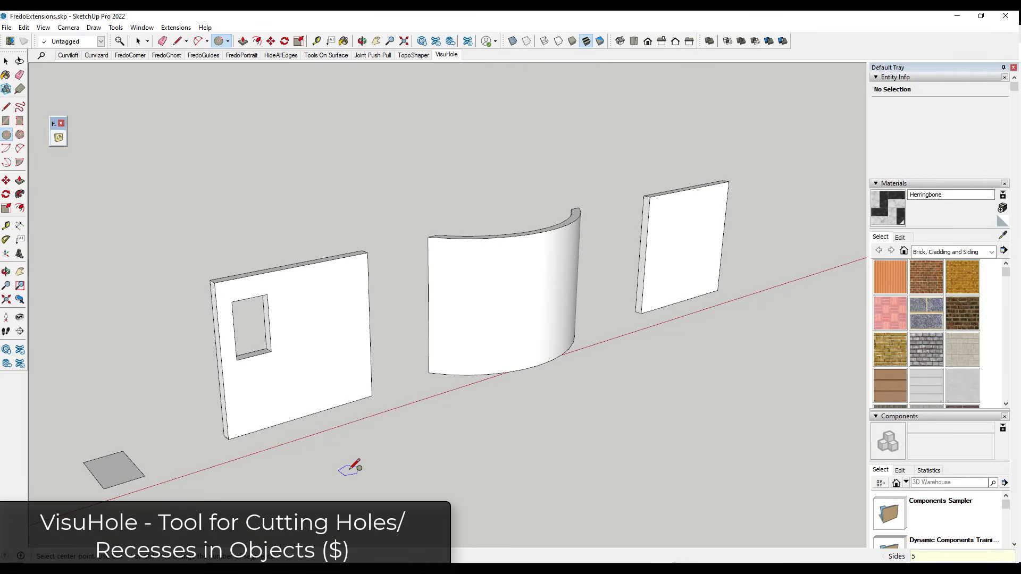
pyautogui.click(387, 450)
pyautogui.press('space')
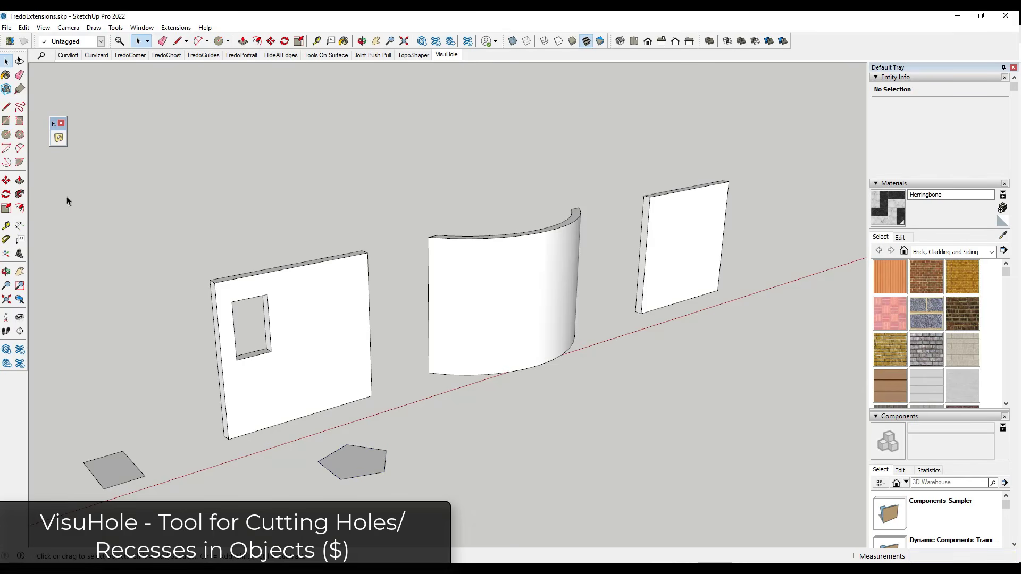
# Step: Pick the ground pentagon as the VisuHole stencil and drill it through the first flat wall beside the rectangular hole
pyautogui.click(62, 140)
pyautogui.click(84, 75)
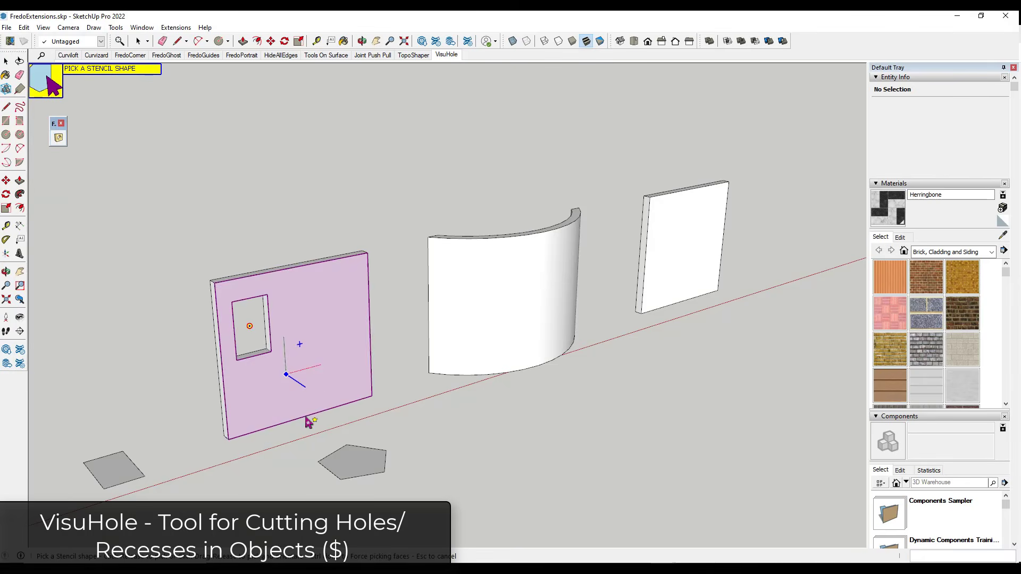
pyautogui.click(358, 470)
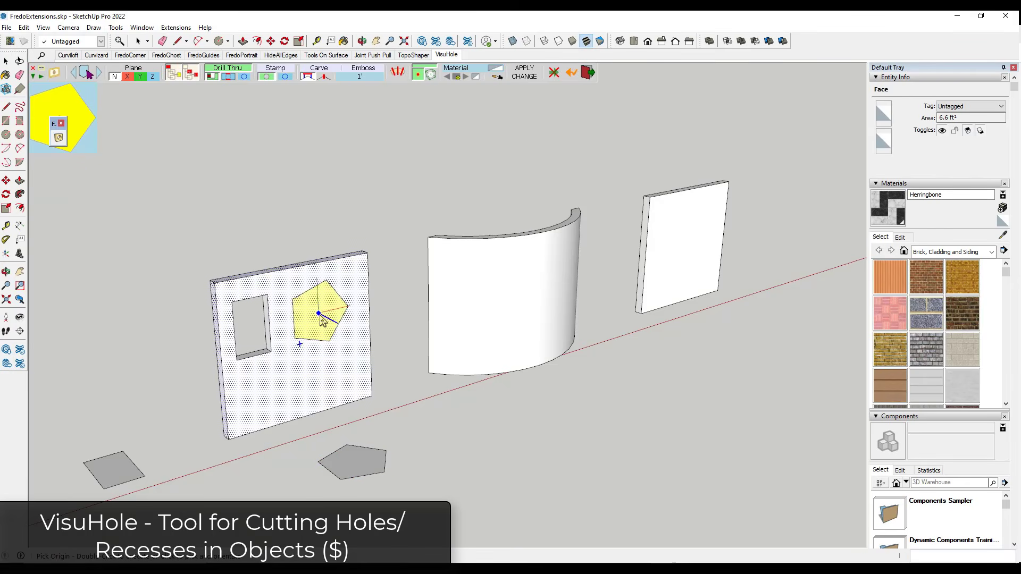
pyautogui.click(331, 378)
pyautogui.moveTo(342, 381)
pyautogui.mouseDown(button='middle')
pyautogui.moveTo(118, 360)
pyautogui.moveTo(290, 345)
pyautogui.moveTo(340, 371)
pyautogui.mouseUp(button='middle')
pyautogui.scroll(-2, 304, 379)
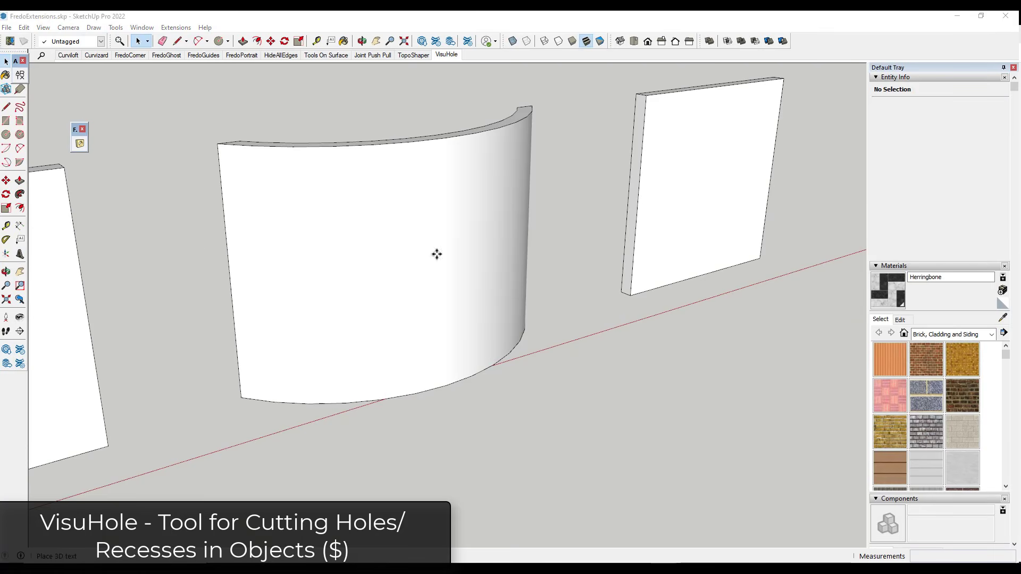
# Step: Place 3D text "Visuhole" in Tahoma, 3' high and extruded 4", in front of the curved wall and scale it down uniformly
pyautogui.write('Visuhole')
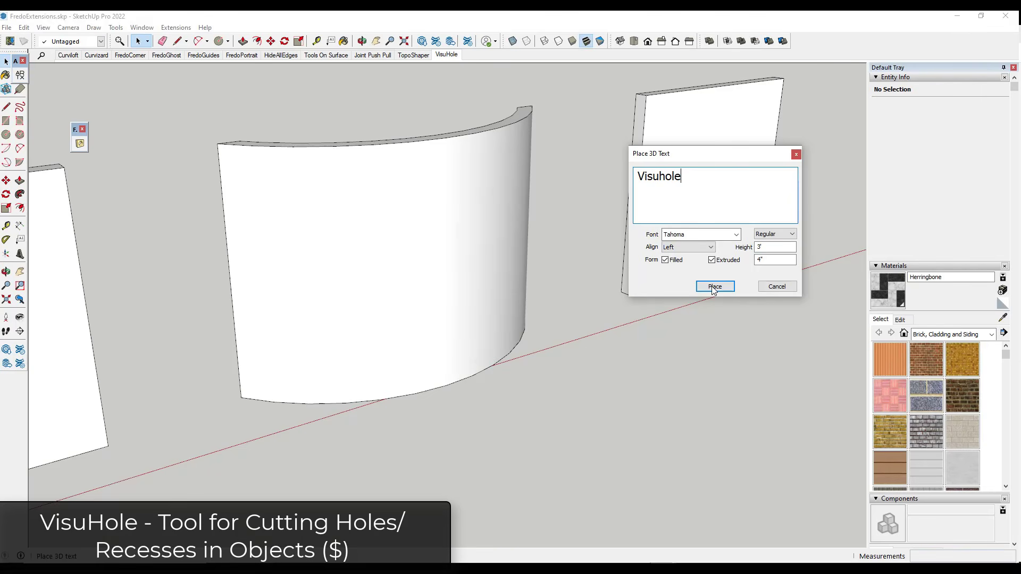
pyautogui.click(714, 286)
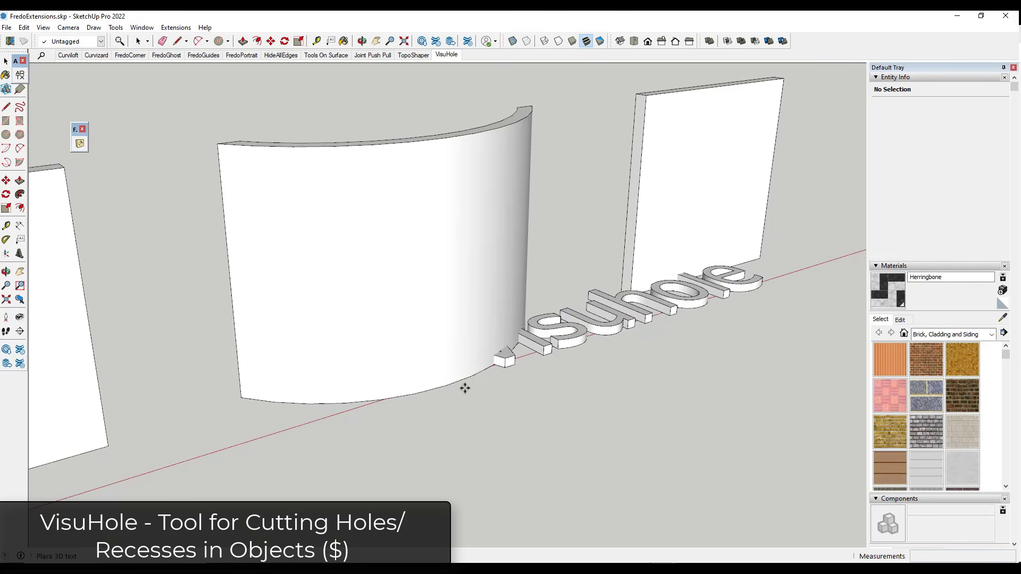
pyautogui.click(396, 463)
pyautogui.press('s')
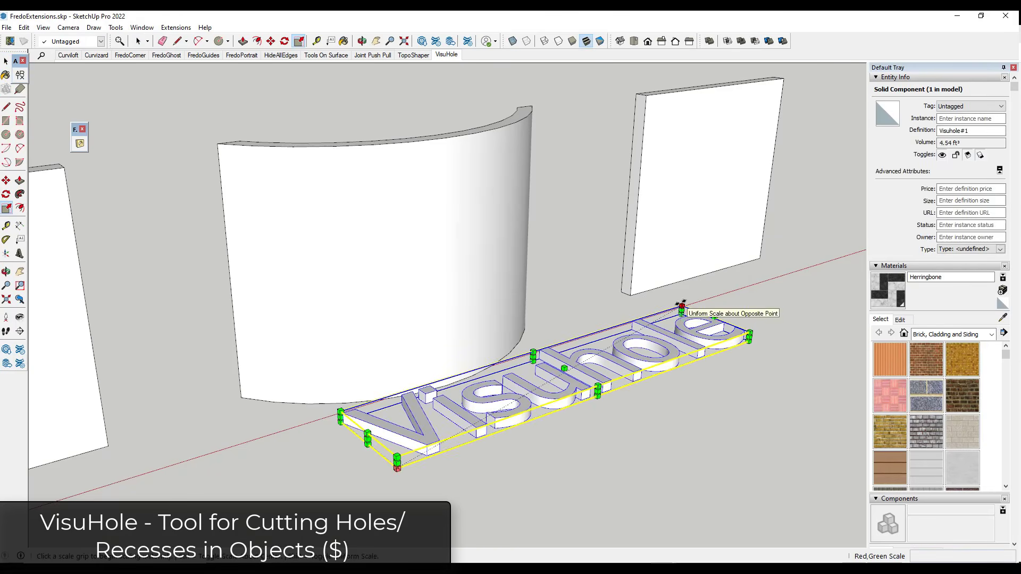
pyautogui.moveTo(681, 305); pyautogui.dragTo(597, 392)
pyautogui.press('space')
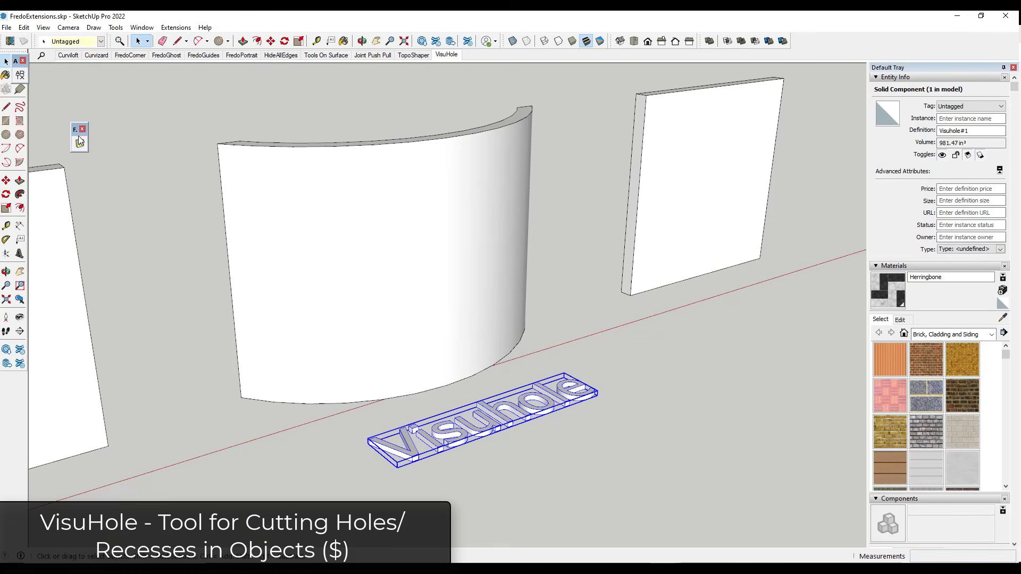
# Step: Pick the 3D text as the VisuHole stencil and emboss it onto the curved wall with a 1' offset
pyautogui.click(80, 142)
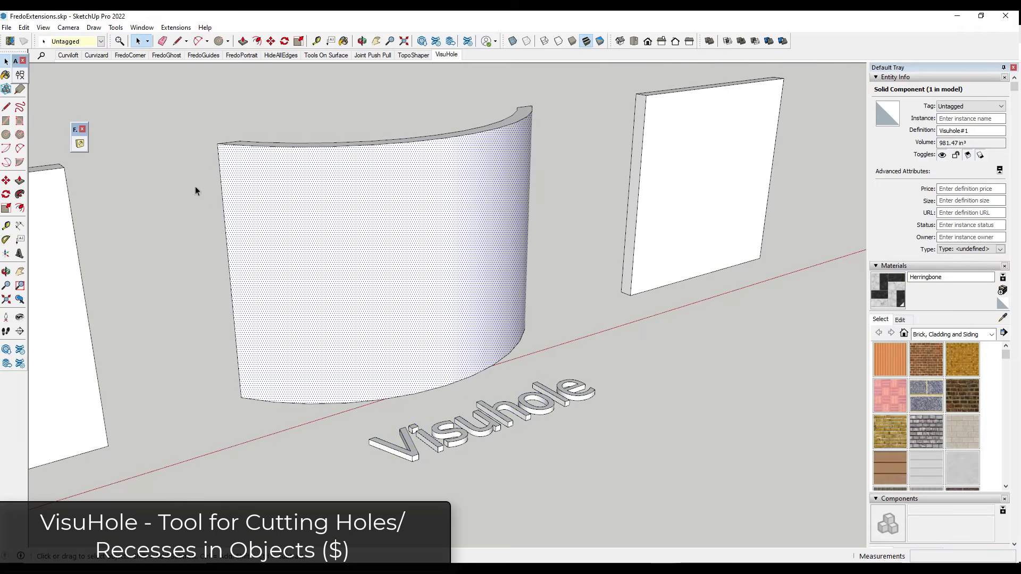
pyautogui.click(80, 143)
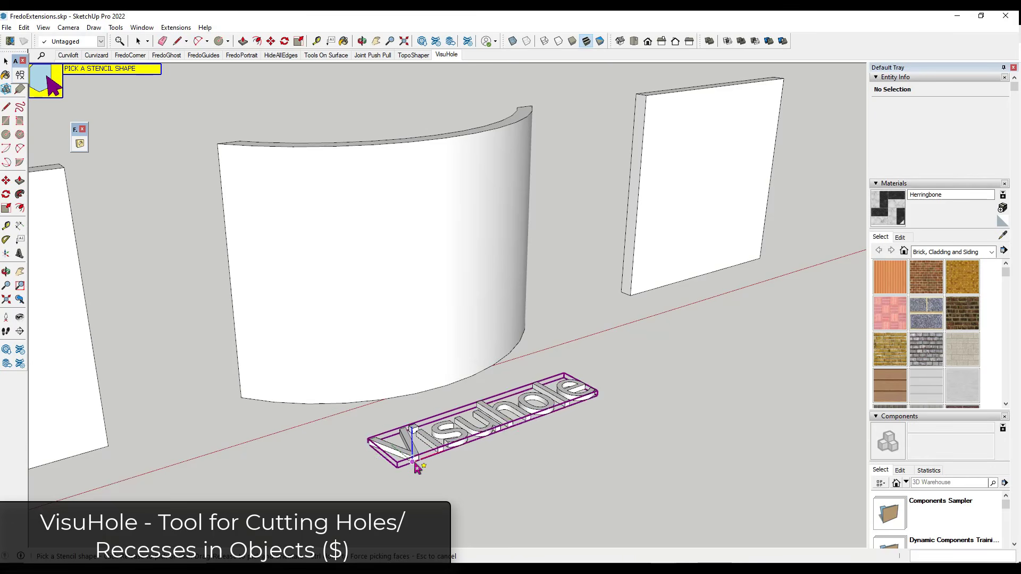
pyautogui.click(414, 468)
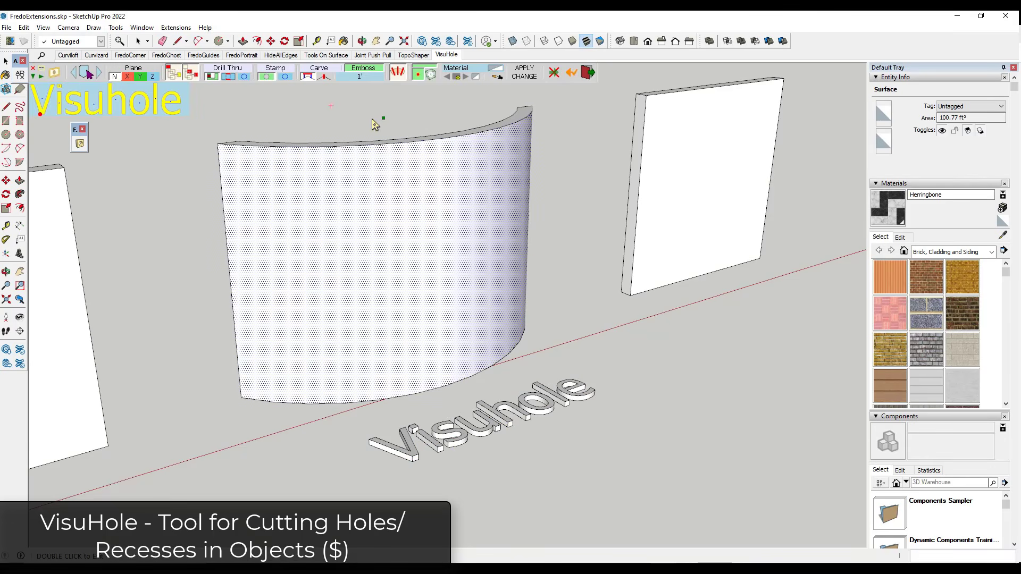
pyautogui.click(398, 72)
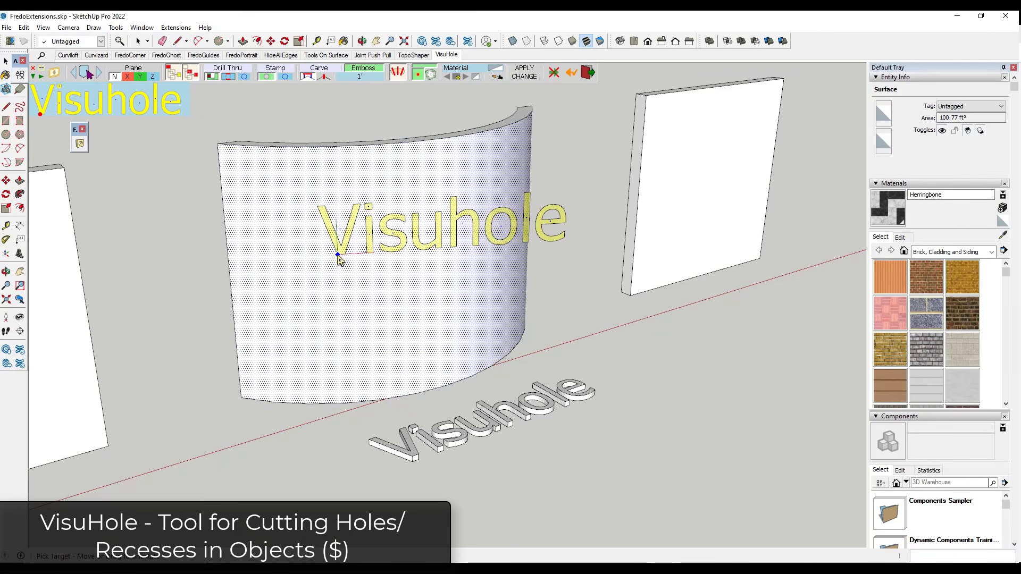
pyautogui.click(338, 256)
pyautogui.click(405, 236)
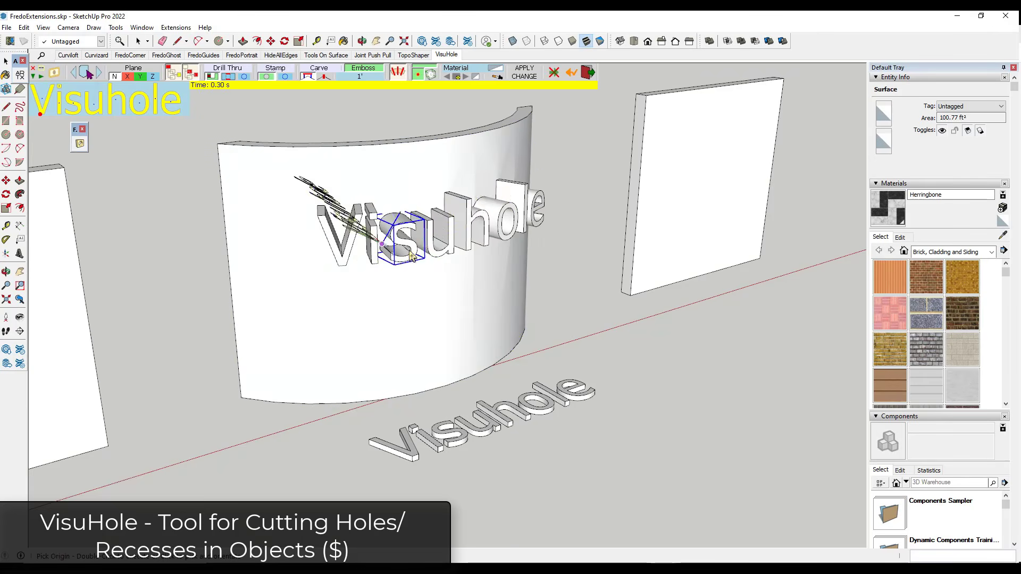
pyautogui.moveTo(611, 326); pyautogui.dragTo(538, 241, button='middle')
pyautogui.scroll(-2, 505, 253)
pyautogui.scroll(2, 504, 251)
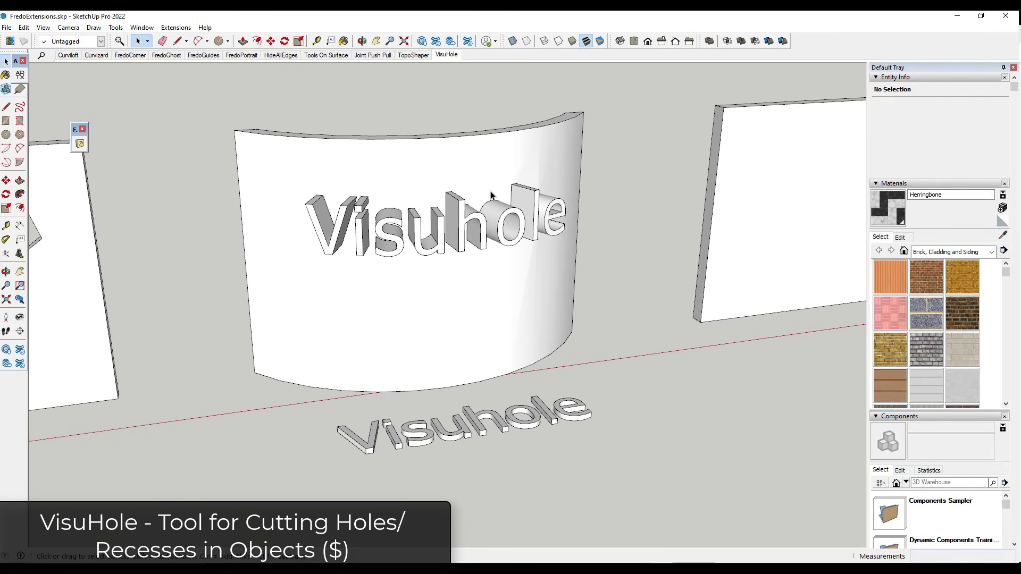
pyautogui.click(80, 144)
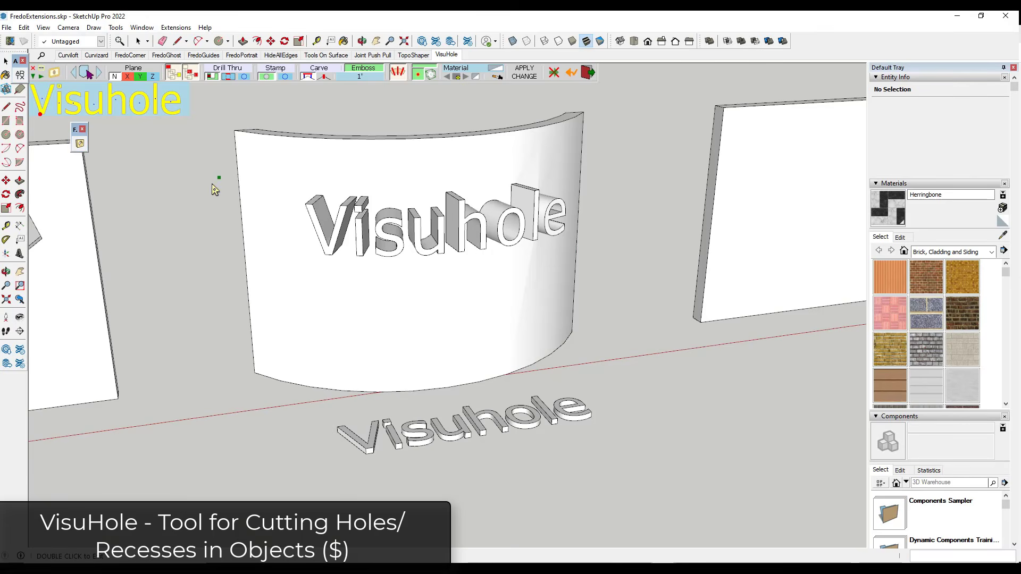
pyautogui.scroll(-3, 179, 265)
pyautogui.keyDown('shift'); pyautogui.moveTo(779, 186); pyautogui.dragTo(712, 182, button='middle'); pyautogui.keyUp('shift')
pyautogui.scroll(3, 713, 182)
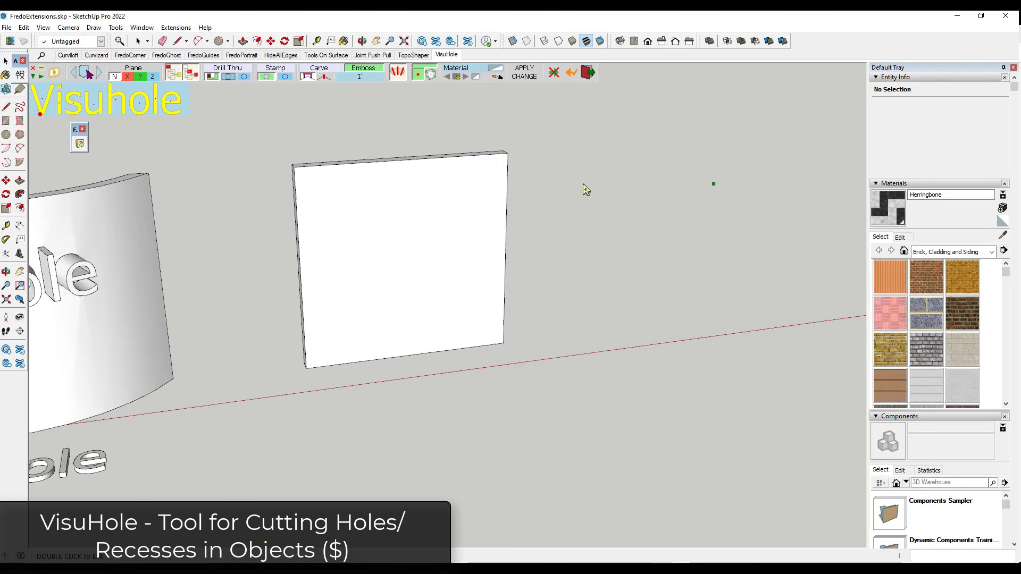
pyautogui.scroll(2, 446, 204)
pyautogui.moveTo(447, 203); pyautogui.dragTo(519, 208, button='middle')
pyautogui.scroll(-3, 519, 208)
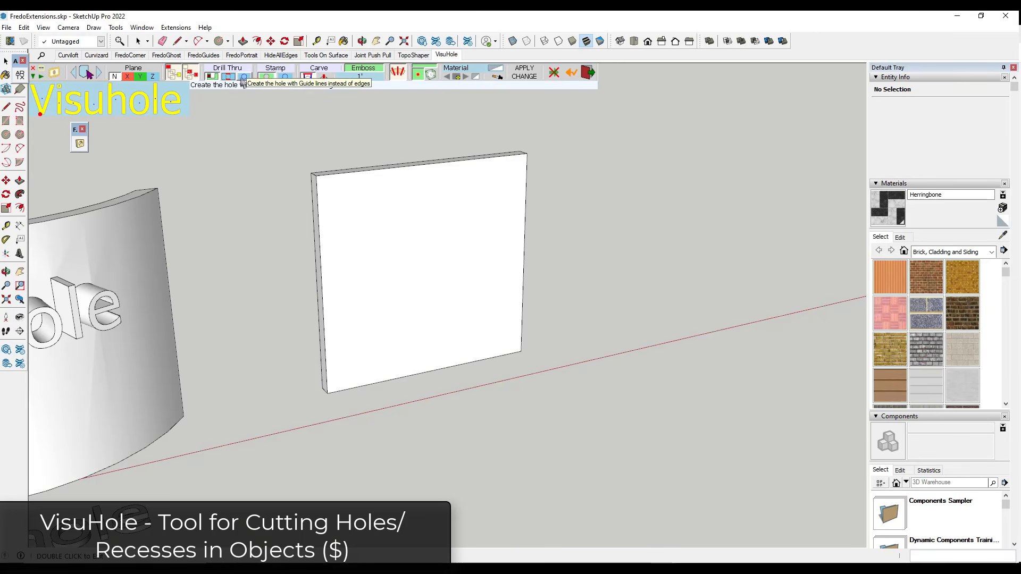
pyautogui.scroll(1, 375, 211)
pyautogui.press('space')
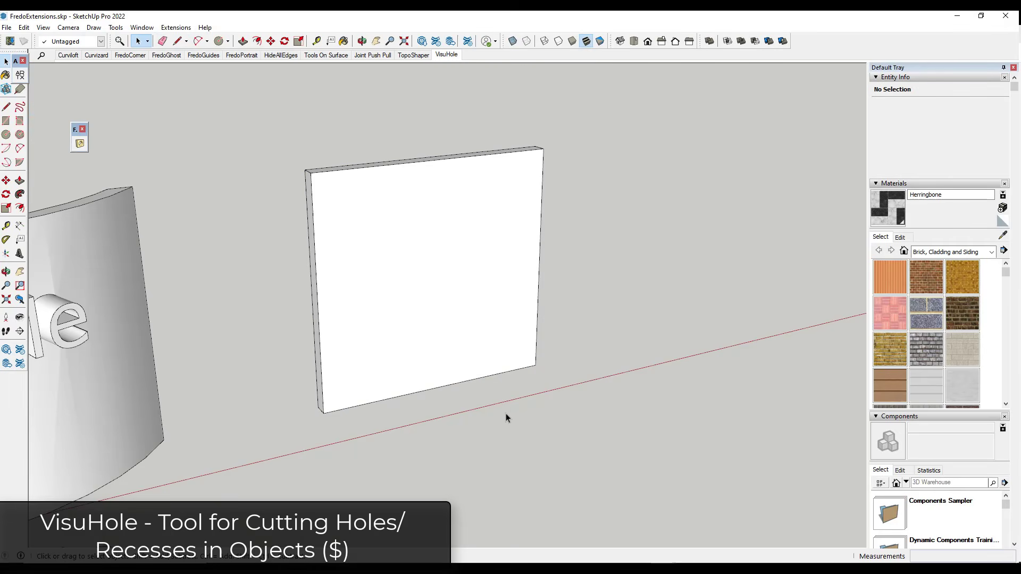
# Step: Draw a long thin rectangle on the ground in front of the third wall and copy it alongside as a parallel strip
pyautogui.press('r')
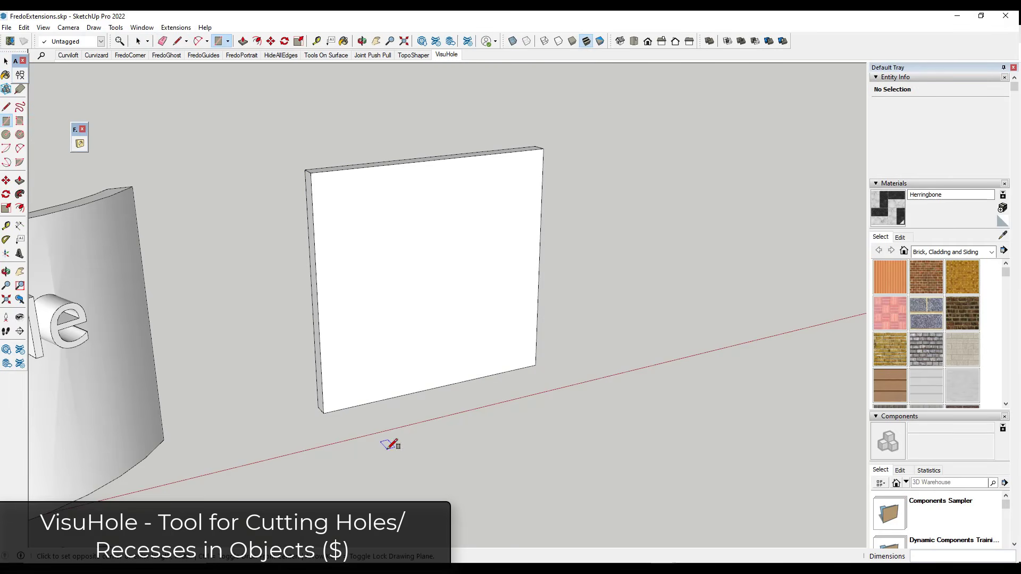
pyautogui.click(389, 450)
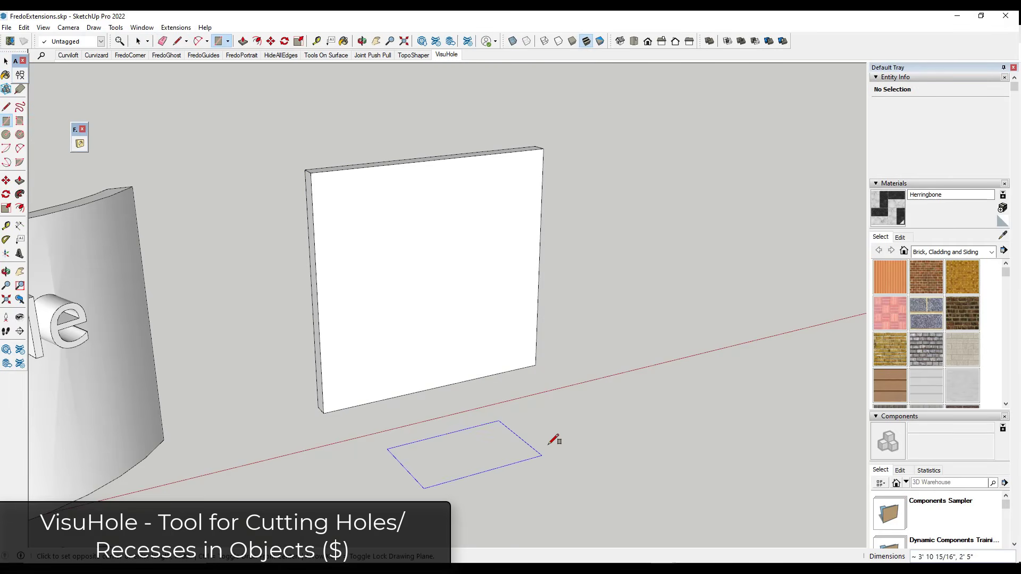
pyautogui.click(555, 415)
pyautogui.press('space')
pyautogui.doubleClick(428, 444)
pyautogui.press('m')
pyautogui.press('ctrl')
pyautogui.click(387, 450)
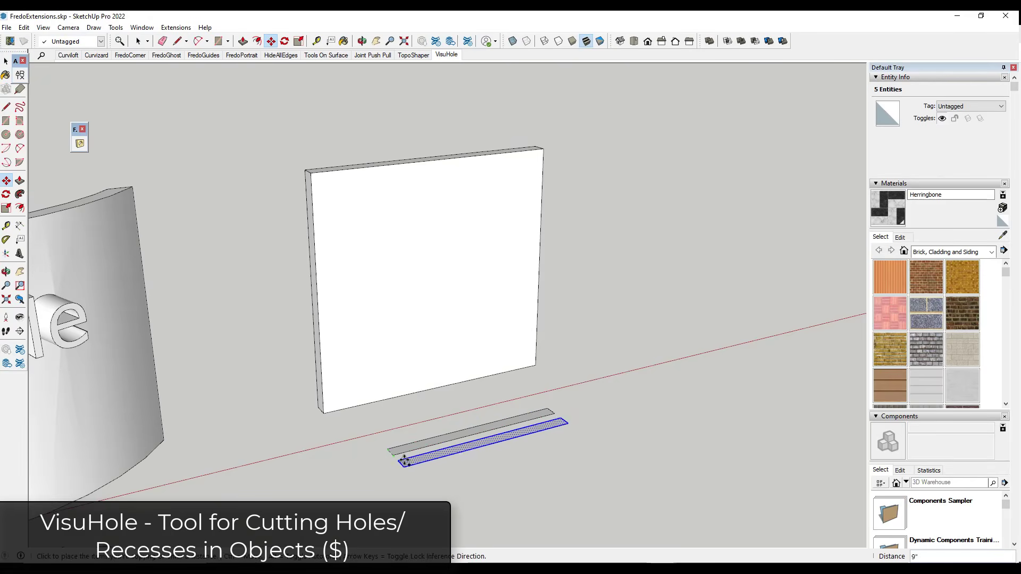
pyautogui.click(407, 468)
pyautogui.press('space')
# Step: Select both ground strips and make them into one group
pyautogui.moveTo(381, 400); pyautogui.dragTo(637, 502)
pyautogui.click(80, 143)
pyautogui.press('Escape')
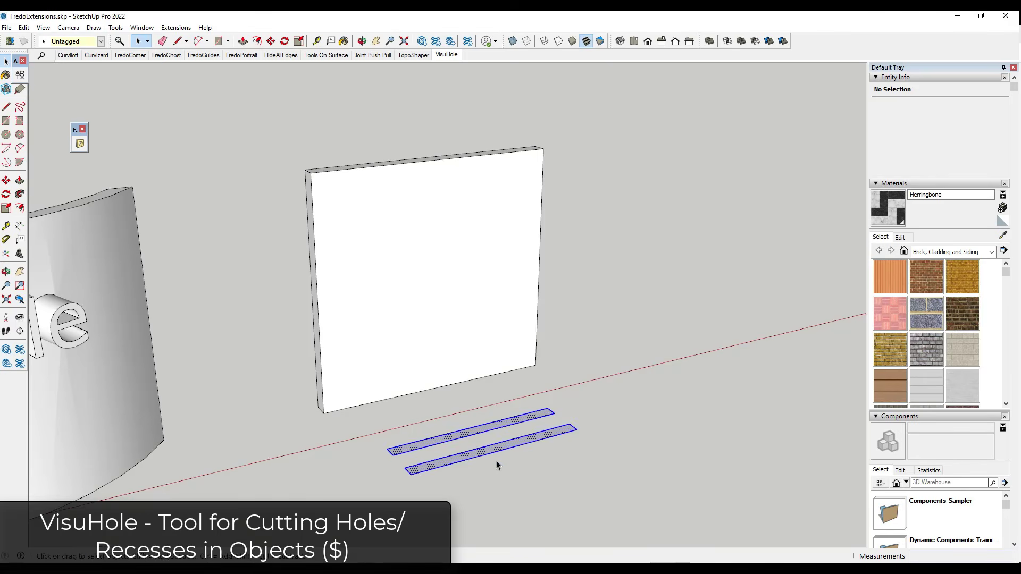
pyautogui.rightClick(483, 455)
pyautogui.click(529, 183)
# Step: Start VisuHole with the strip group as the stencil, using Carve mode with an offset of 1"
pyautogui.click(80, 144)
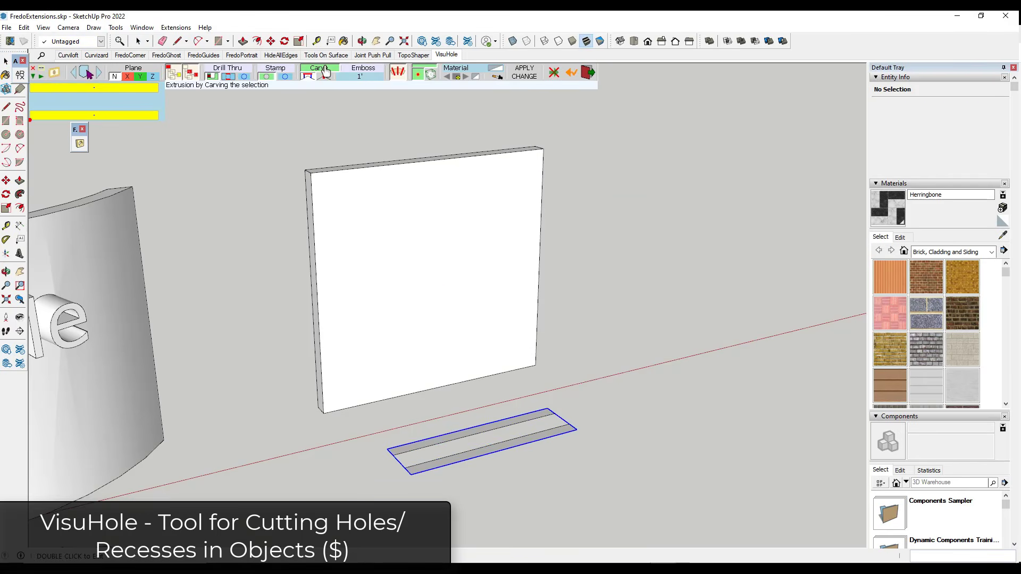
pyautogui.click(355, 77)
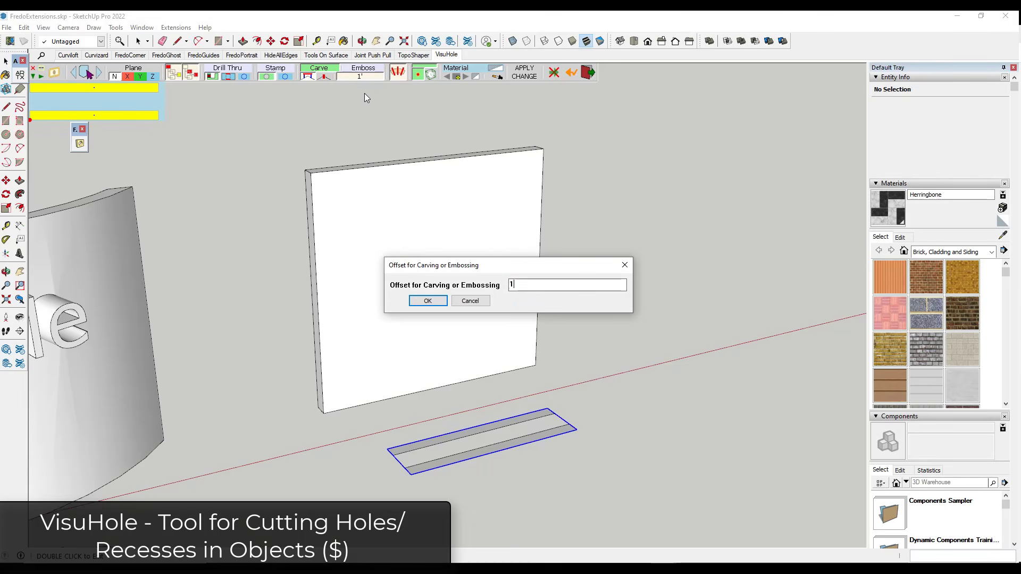
pyautogui.write('1')
pyautogui.press('Return')
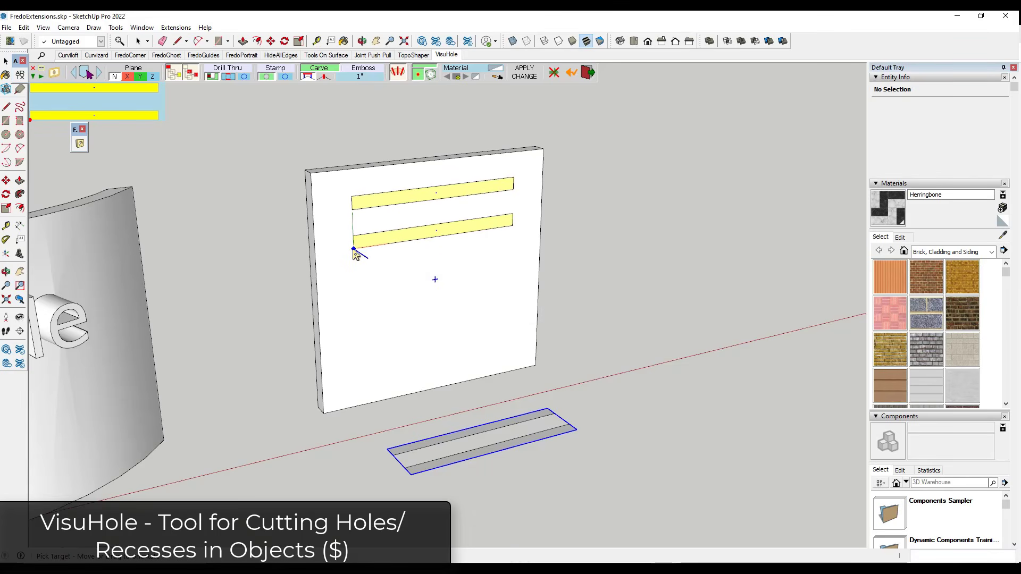
# Step: Carve the strip pair twice into the third wall's front face with VisuHole, one pair above the other
pyautogui.click(359, 250)
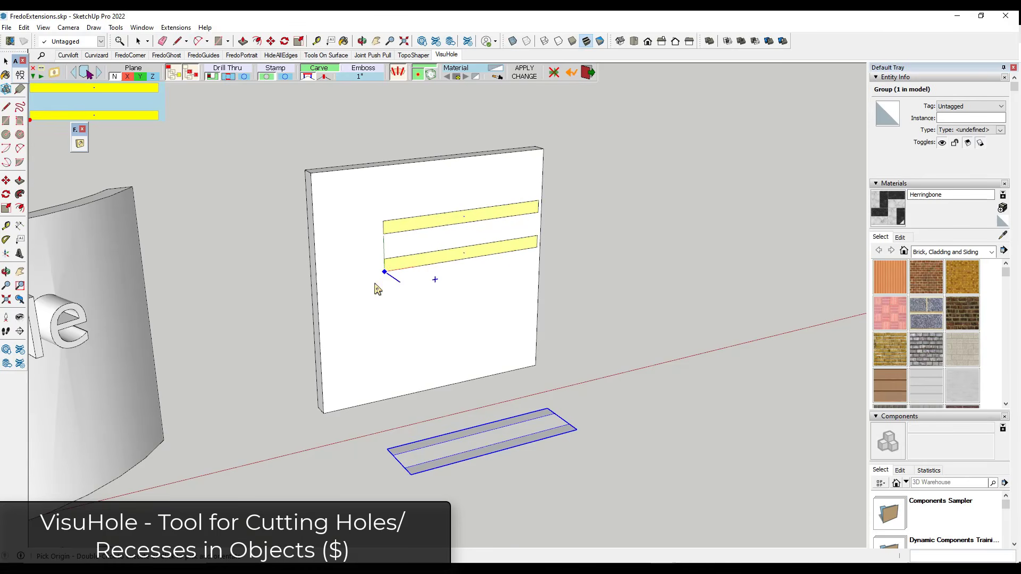
pyautogui.press('space')
pyautogui.click(80, 143)
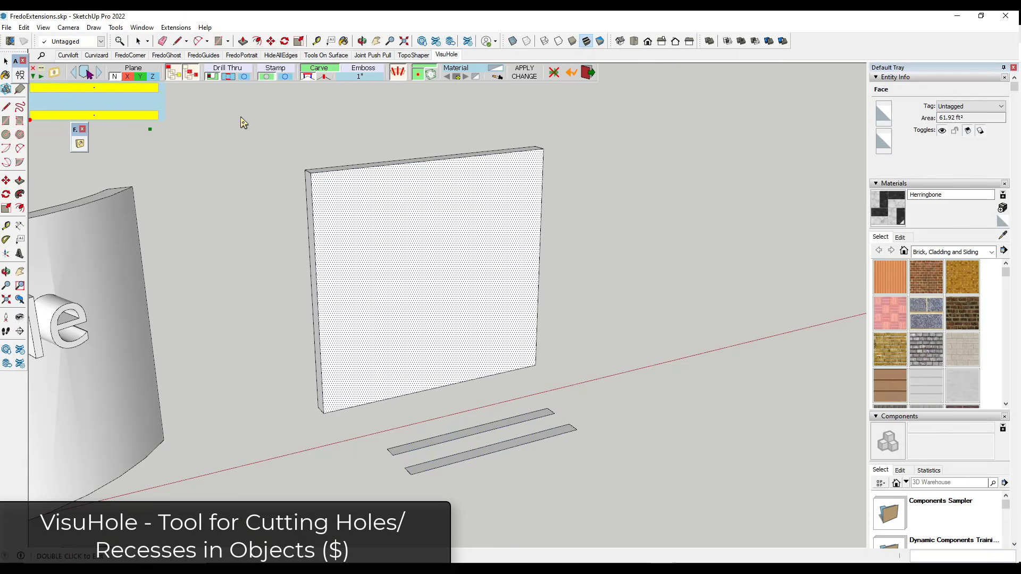
pyautogui.click(361, 248)
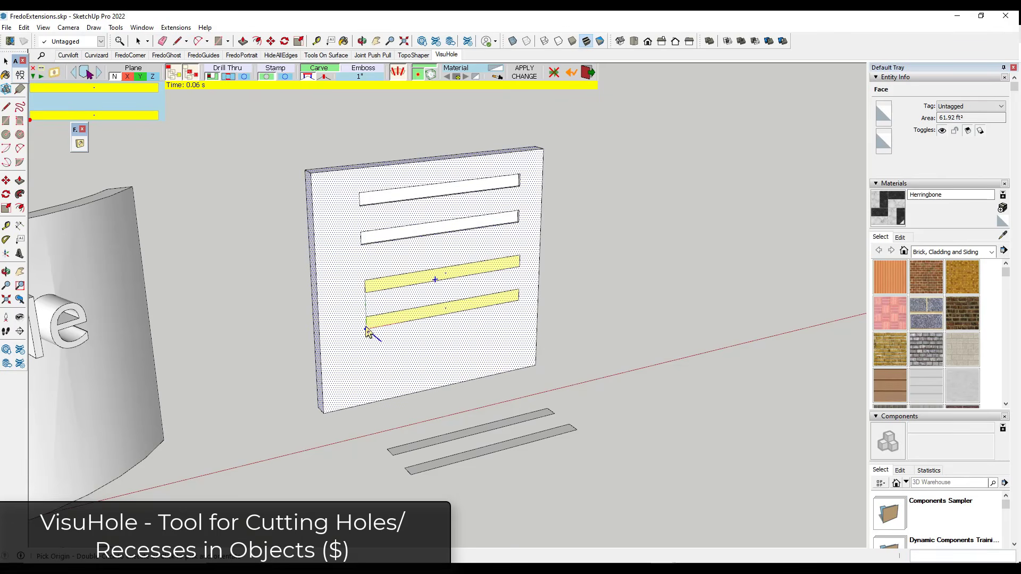
pyautogui.click(366, 331)
pyautogui.click(365, 331)
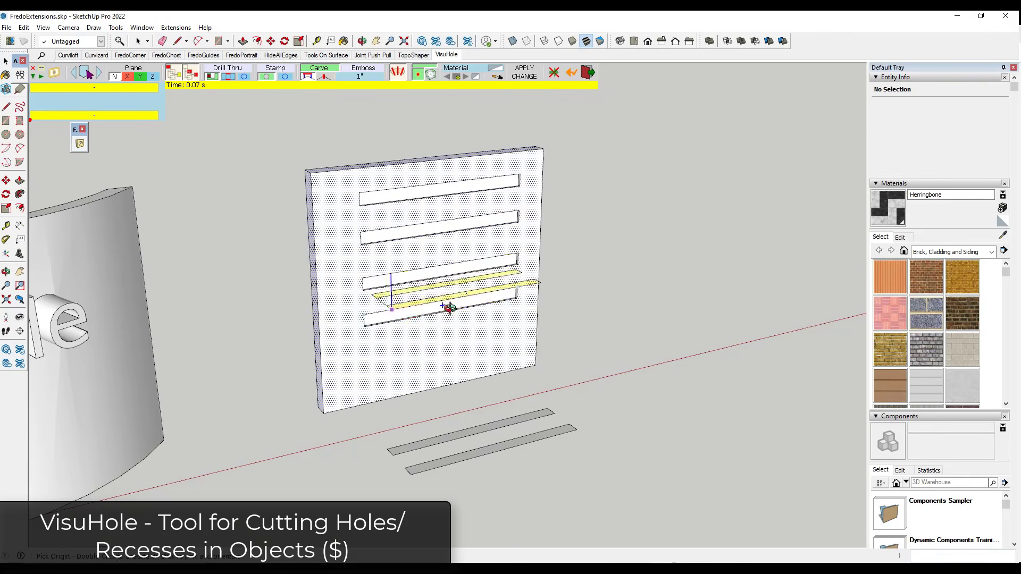
pyautogui.scroll(5, 462, 296)
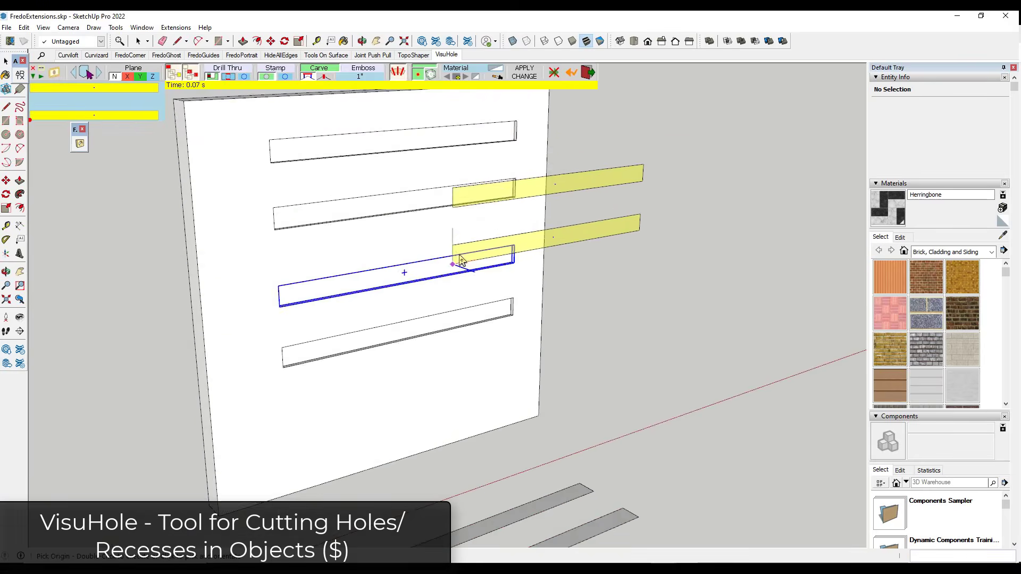